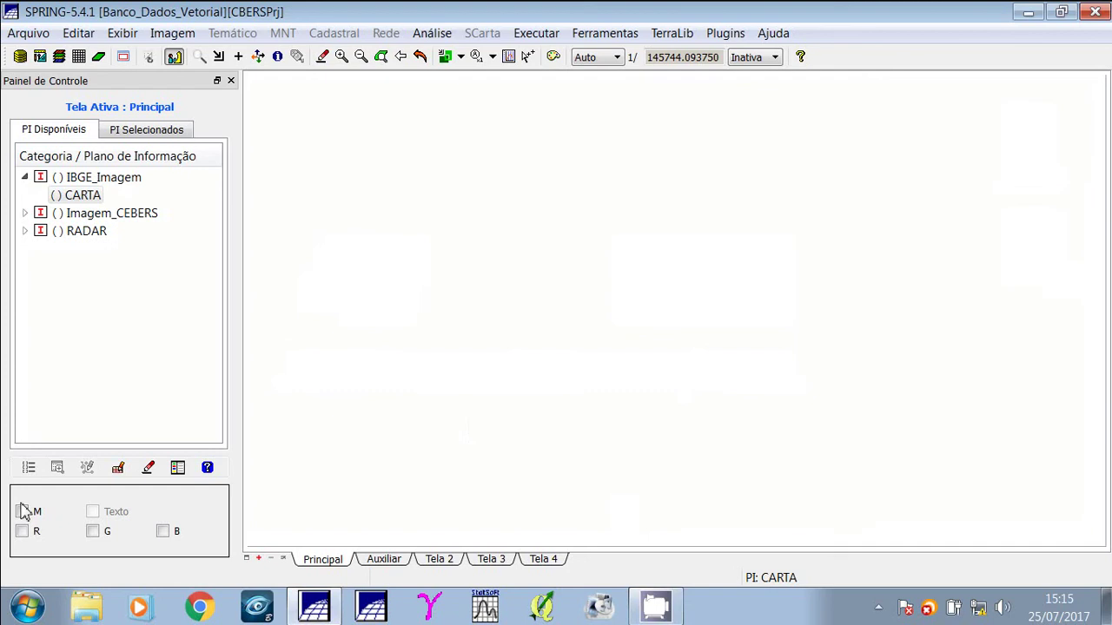
# Display the CARTA information plane of the IBGE_Imagem category as a monochrome image.
pyautogui.click(23, 512)
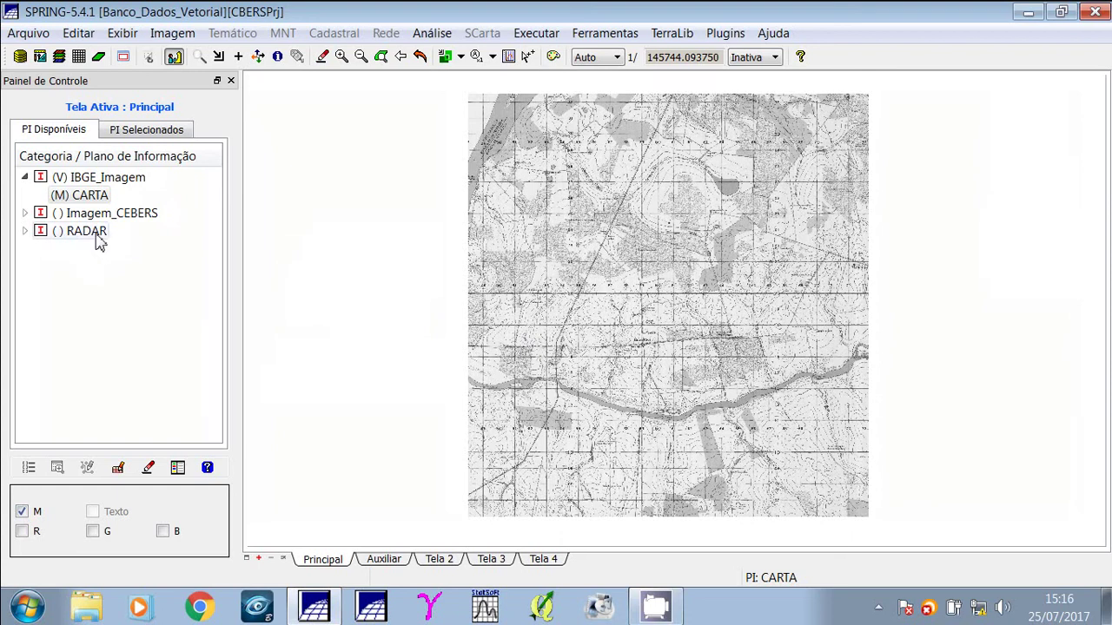
# Create a category named Drenagem with the Temático model in the database's data model.
pyautogui.click(59, 57)
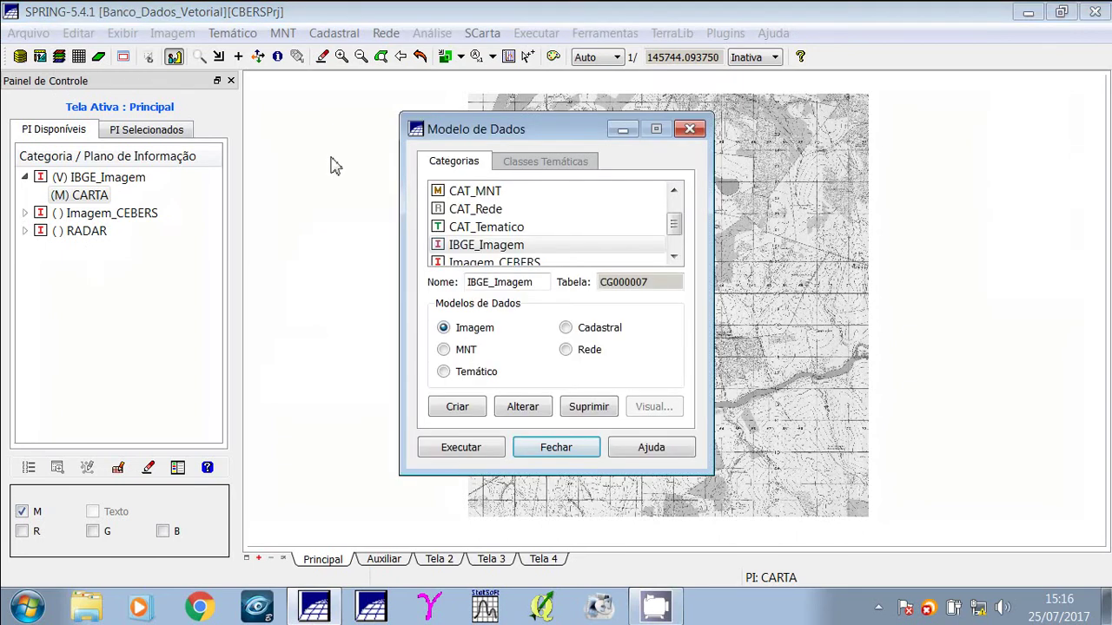
pyautogui.moveTo(548, 283); pyautogui.dragTo(468, 286)
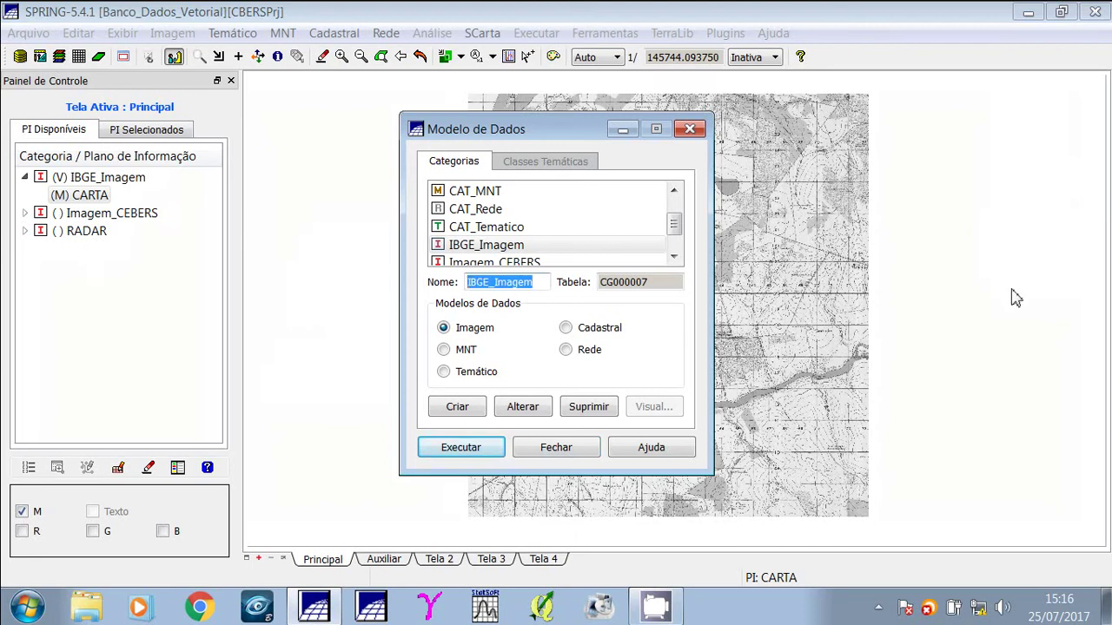
pyautogui.write('Dreg')
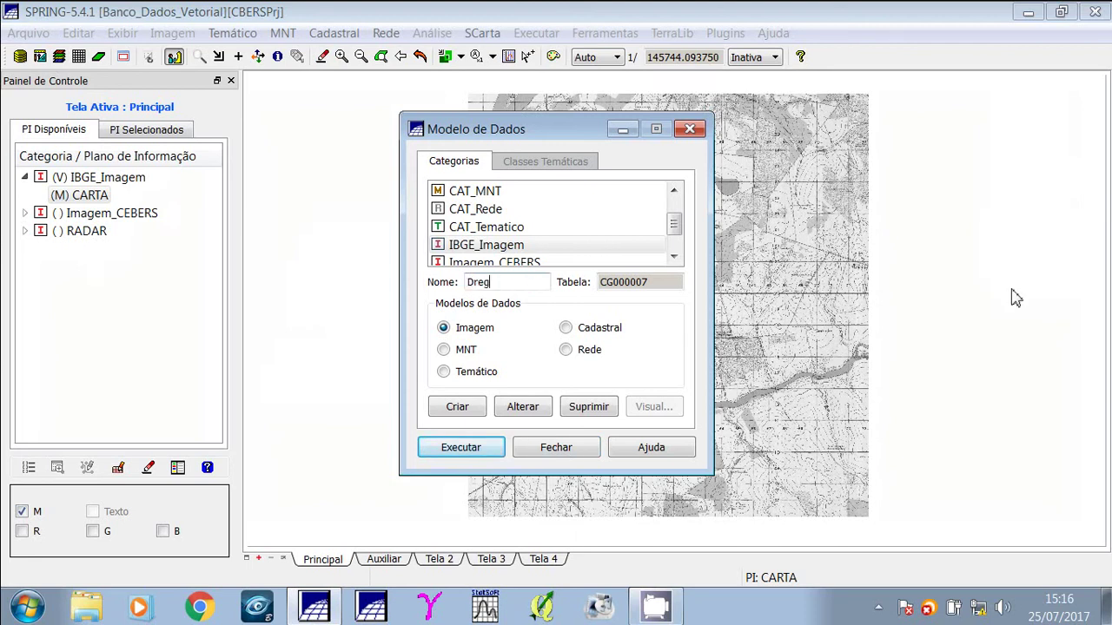
pyautogui.press('BackSpace')
pyautogui.write('negam')
pyautogui.press('BackSpace')
pyautogui.press('BackSpace')
pyautogui.press('BackSpace')
pyautogui.press('BackSpace')
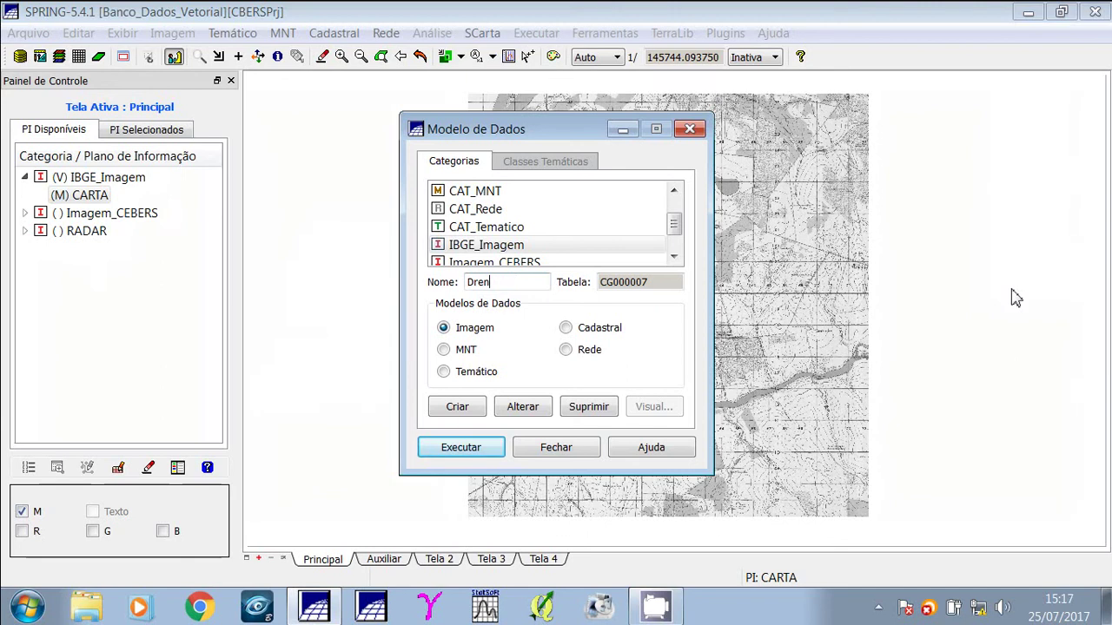
pyautogui.write('agem')
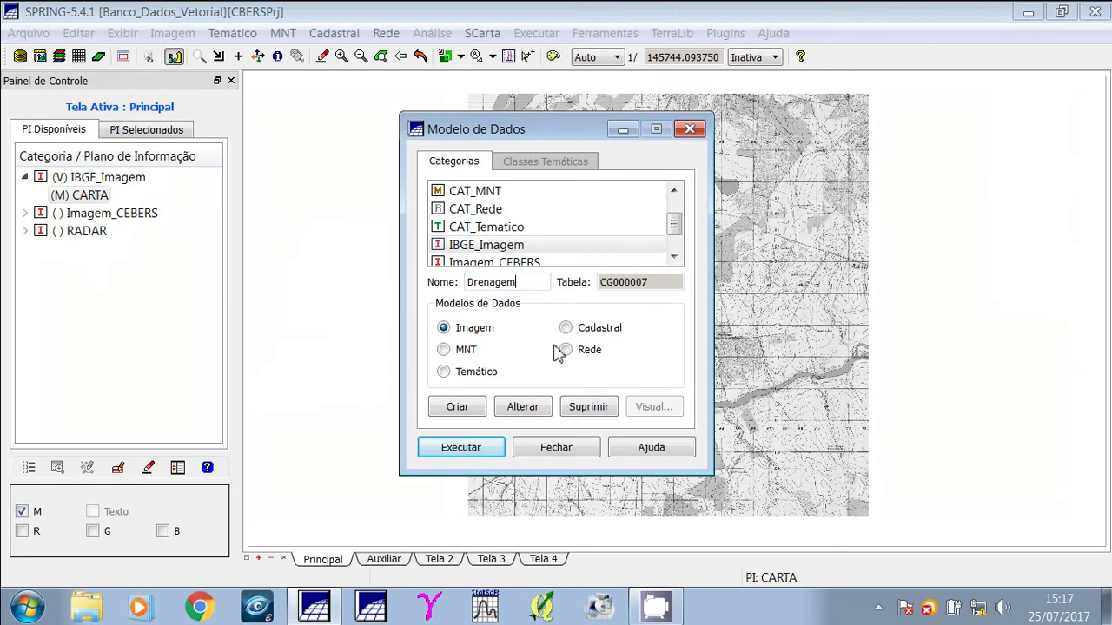
pyautogui.click(444, 372)
pyautogui.click(451, 414)
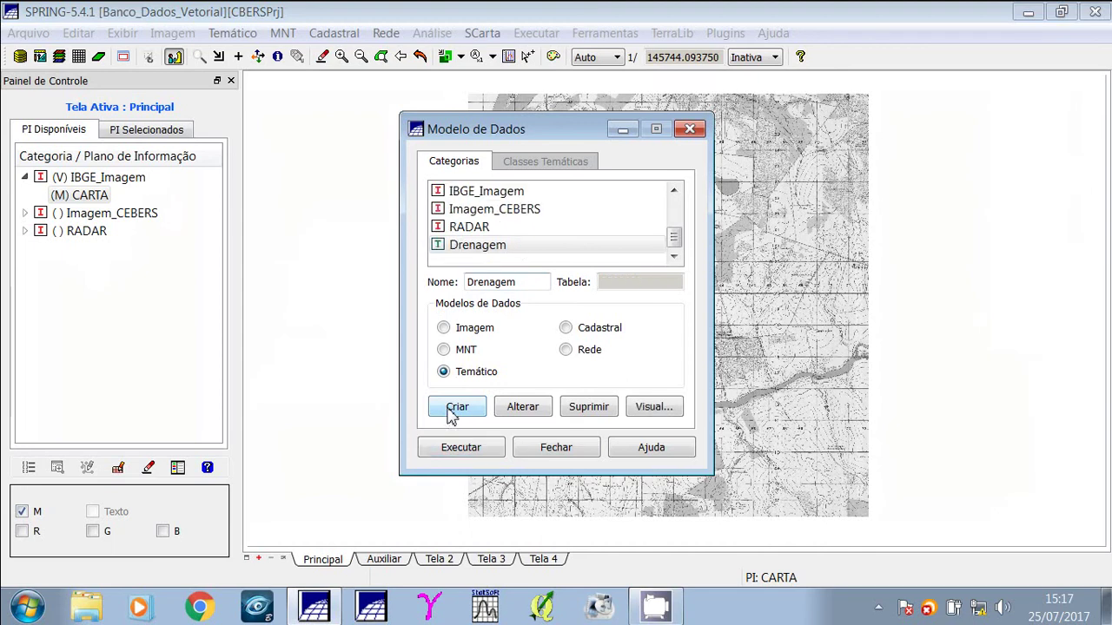
# Apply the data model changes to save the Drenagem category and leave that category selected.
pyautogui.click(486, 248)
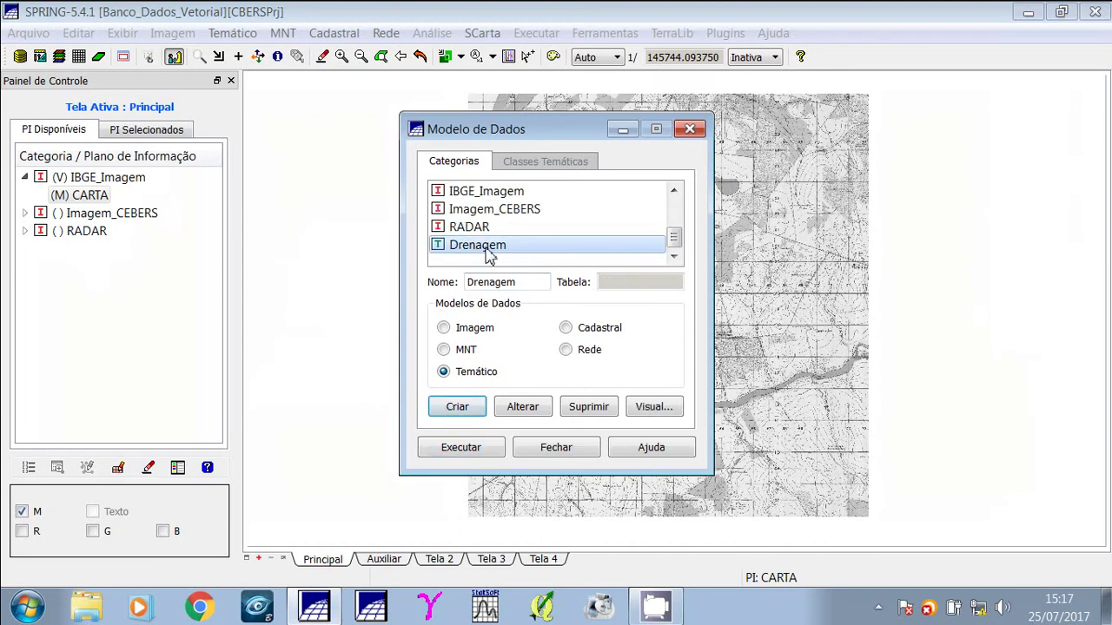
pyautogui.click(696, 321)
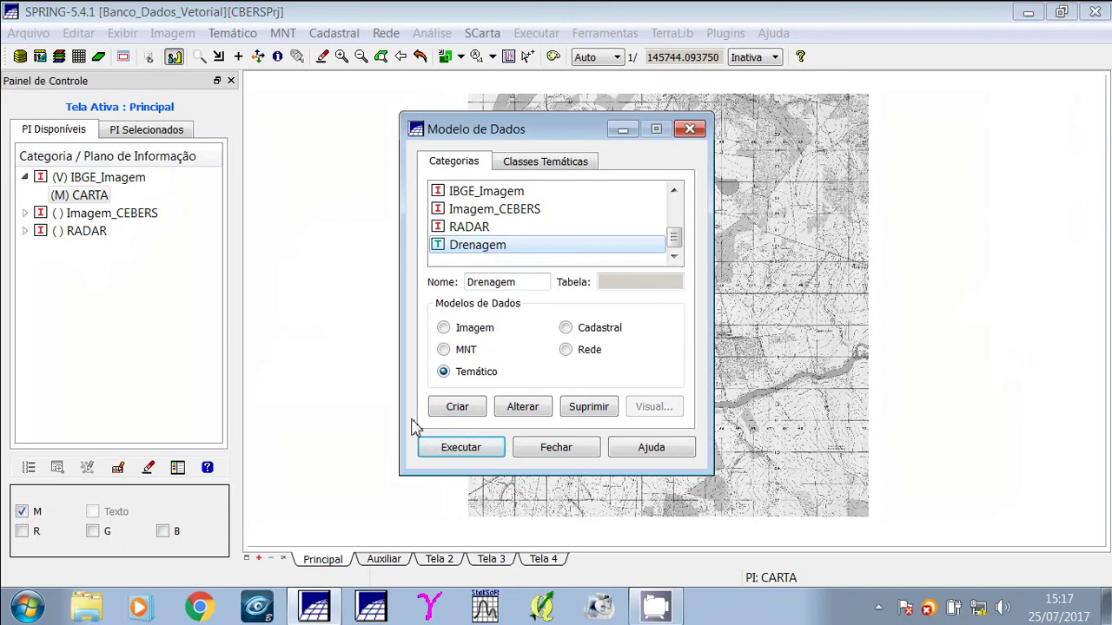
pyautogui.click(465, 456)
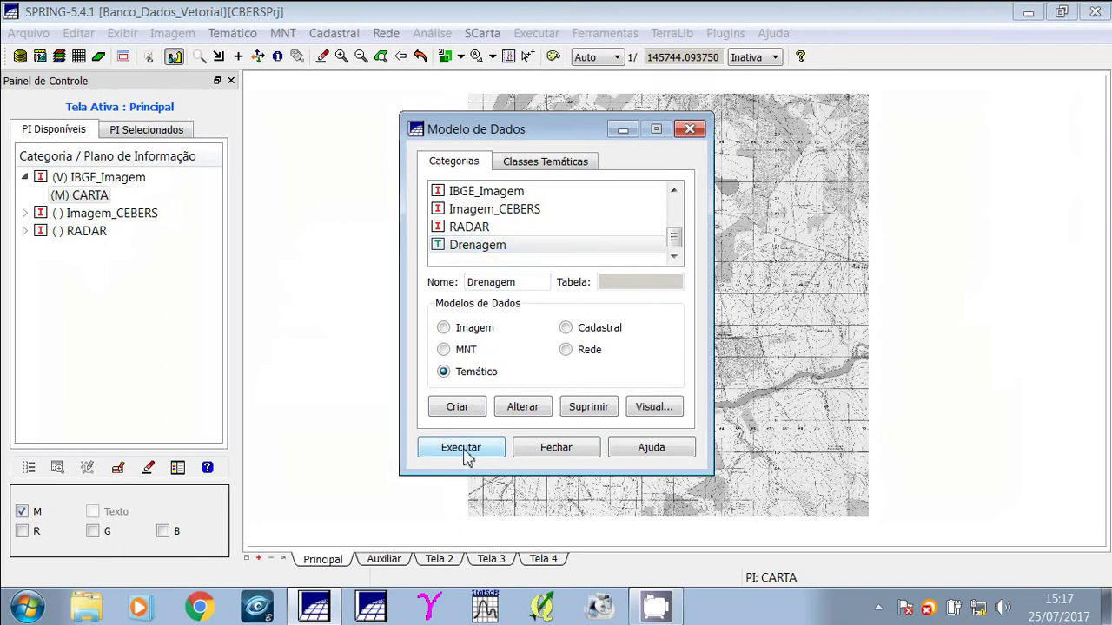
pyautogui.click(581, 251)
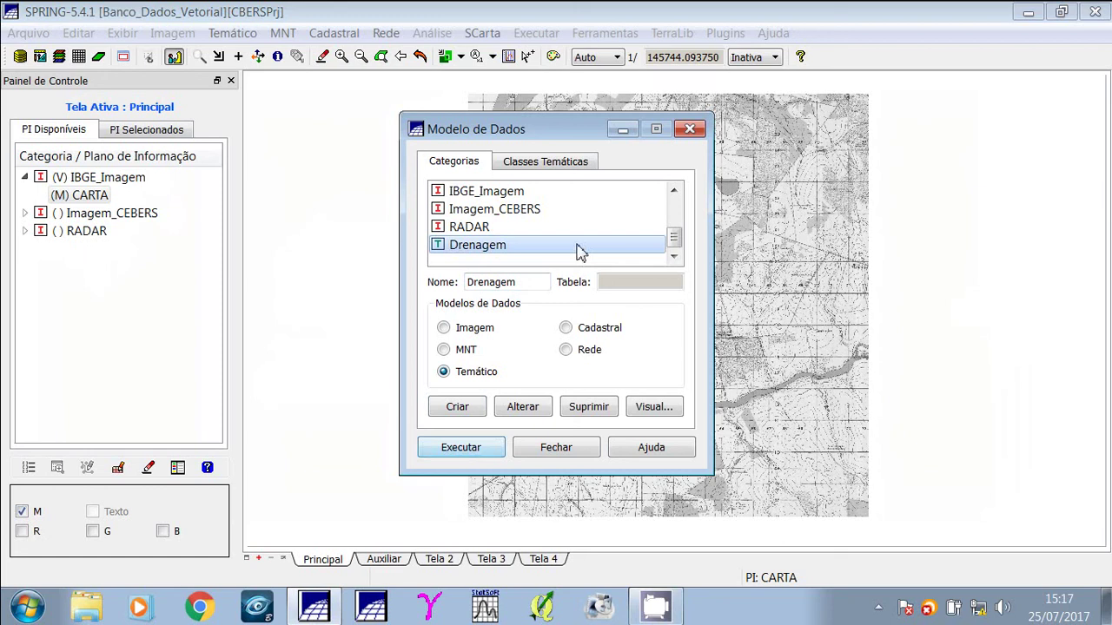
pyautogui.click(454, 251)
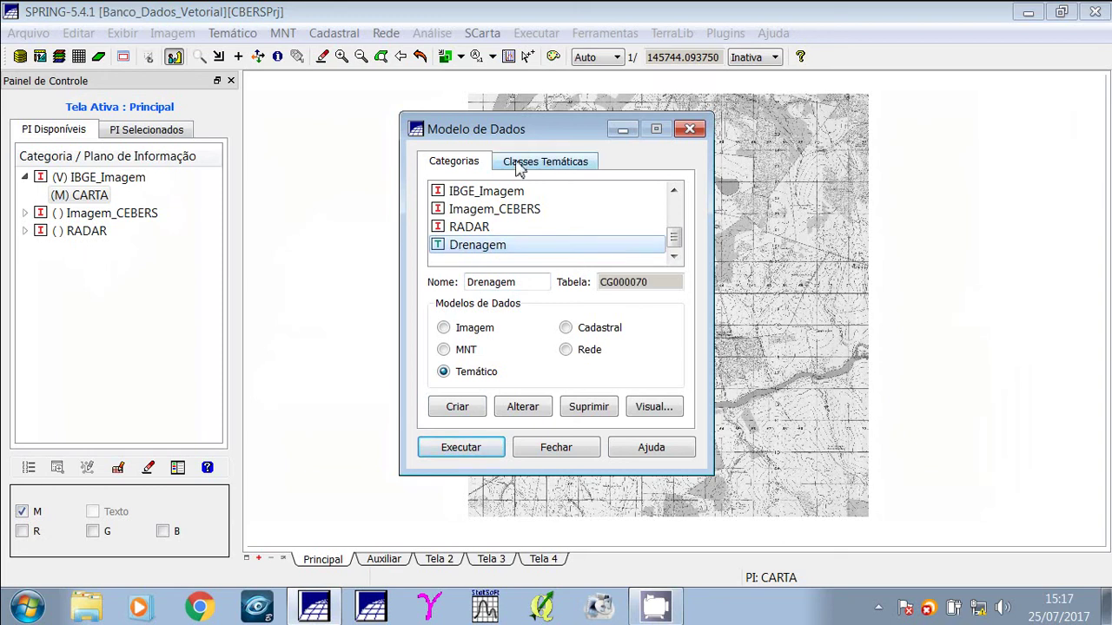
# Create a thematic class named Cursos_Principais in the Drenagem category.
pyautogui.click(588, 168)
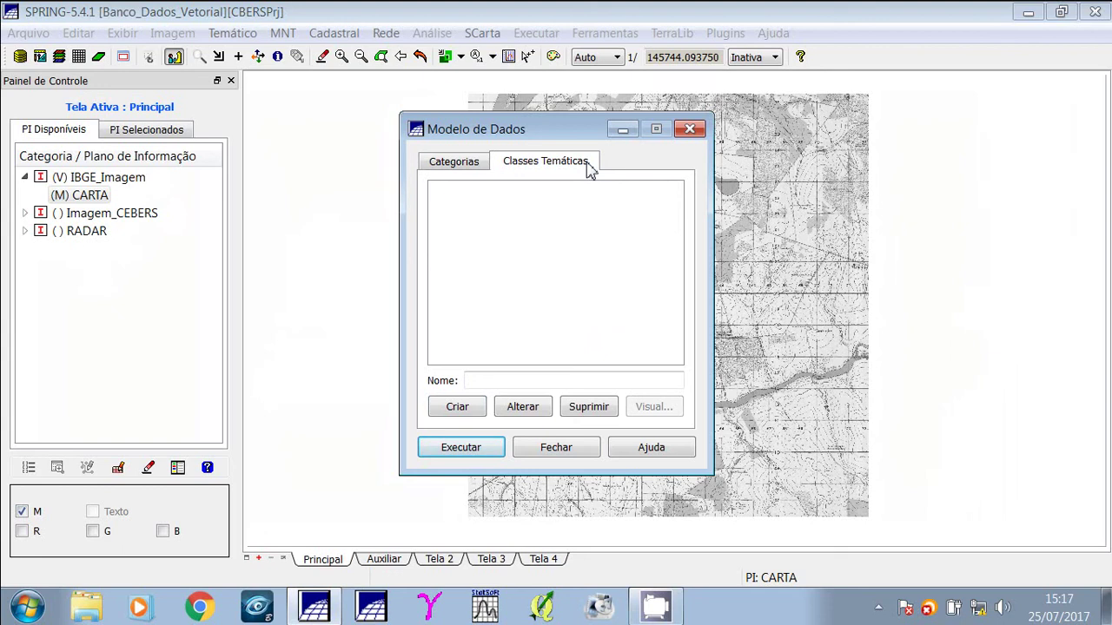
pyautogui.click(482, 158)
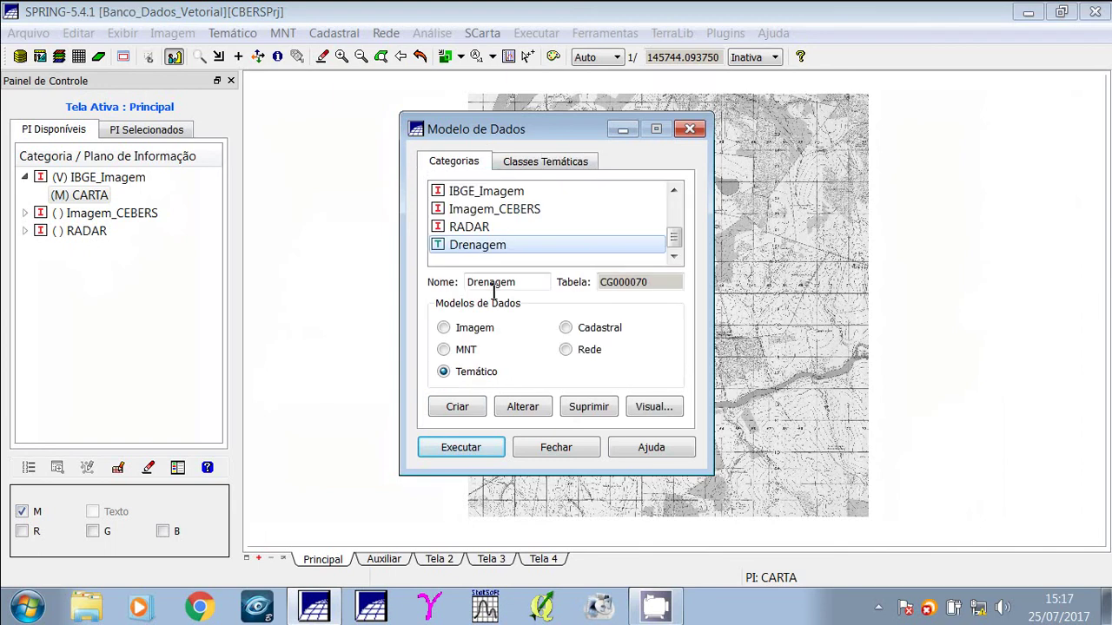
pyautogui.click(551, 164)
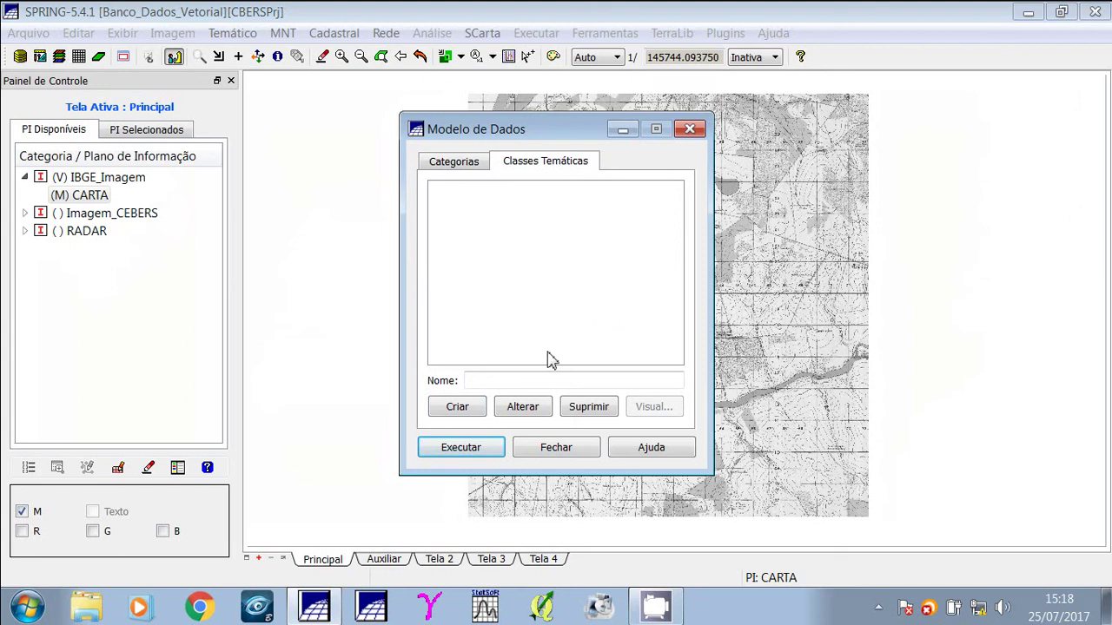
pyautogui.click(524, 378)
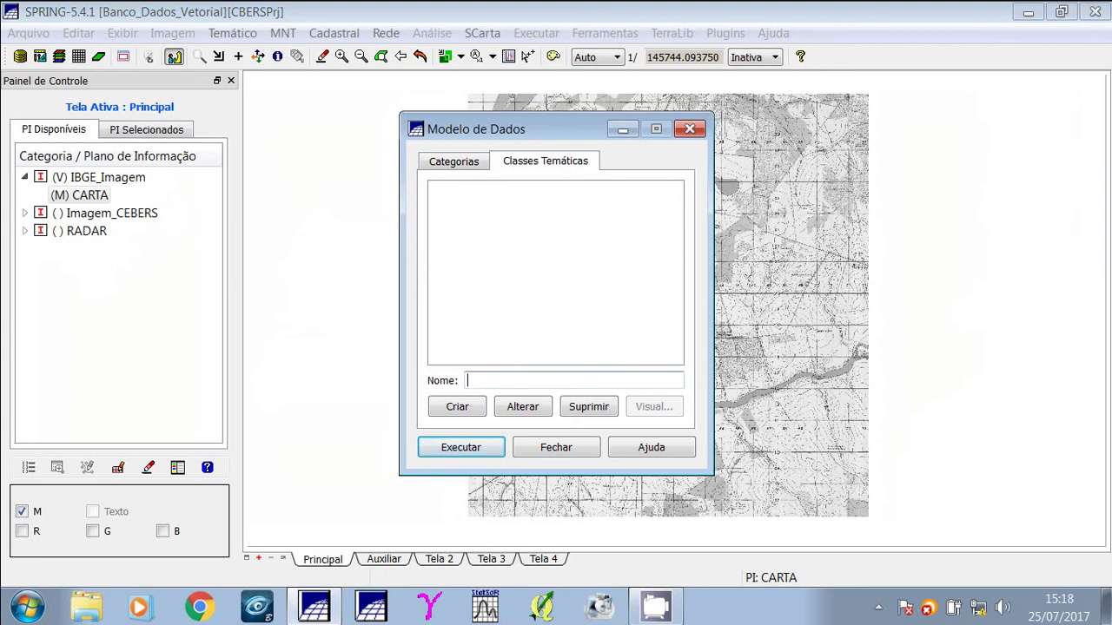
pyautogui.write('Dre')
pyautogui.click(445, 165)
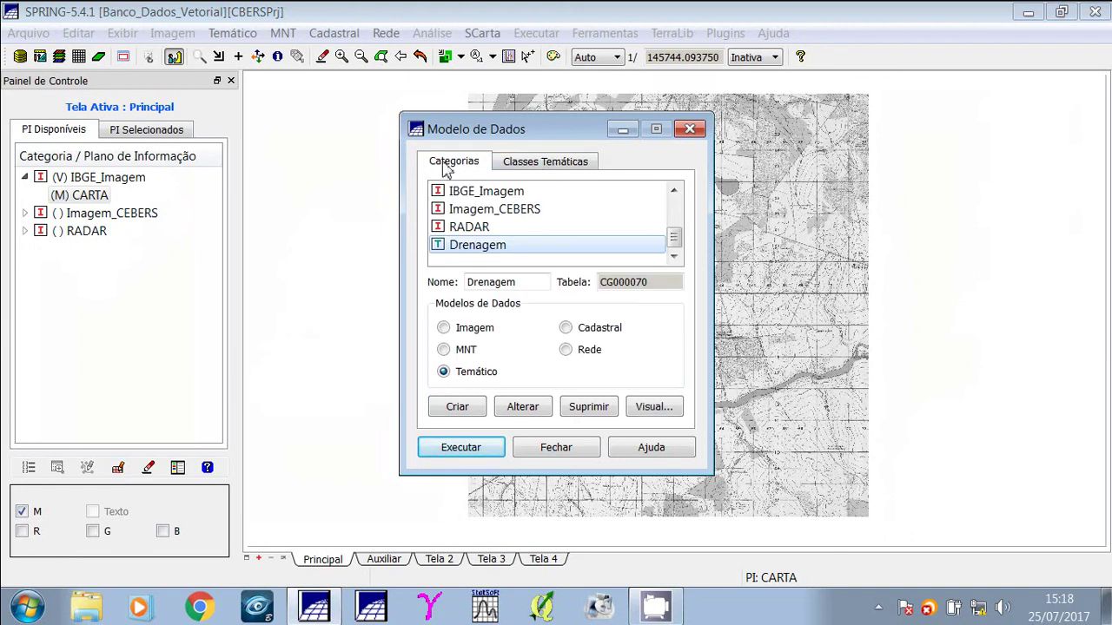
pyautogui.click(547, 165)
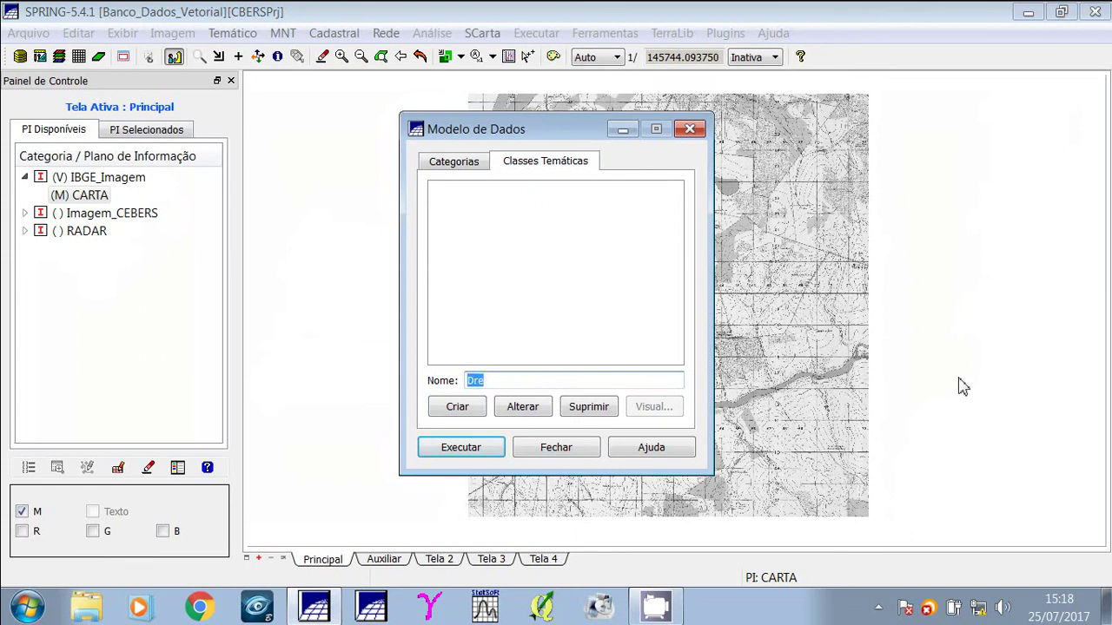
pyautogui.write('Cursos_Principais')
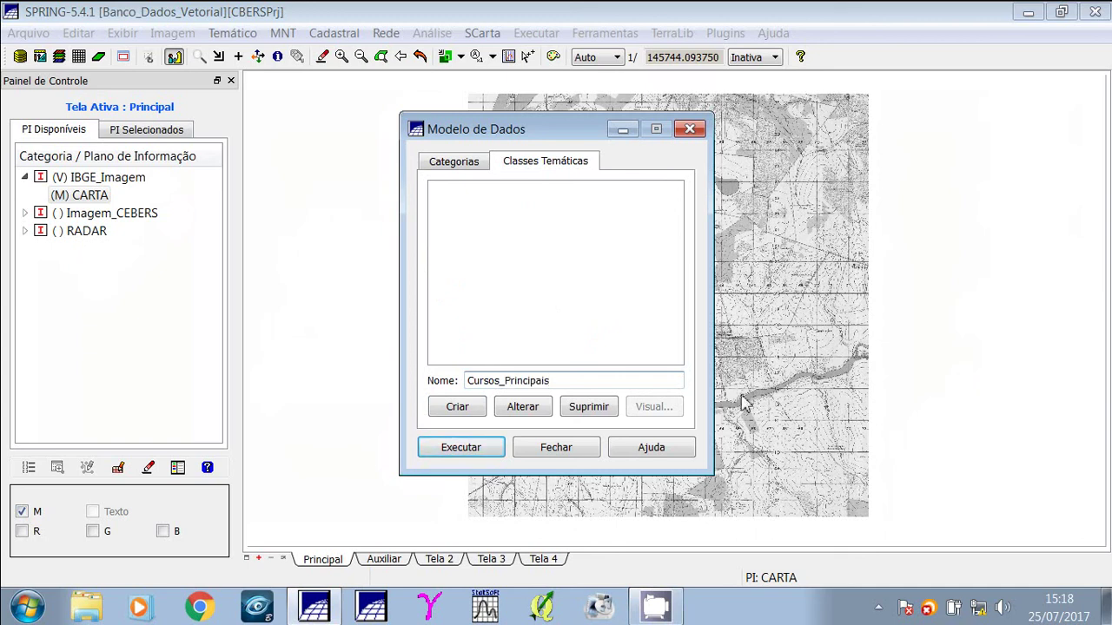
pyautogui.click(456, 408)
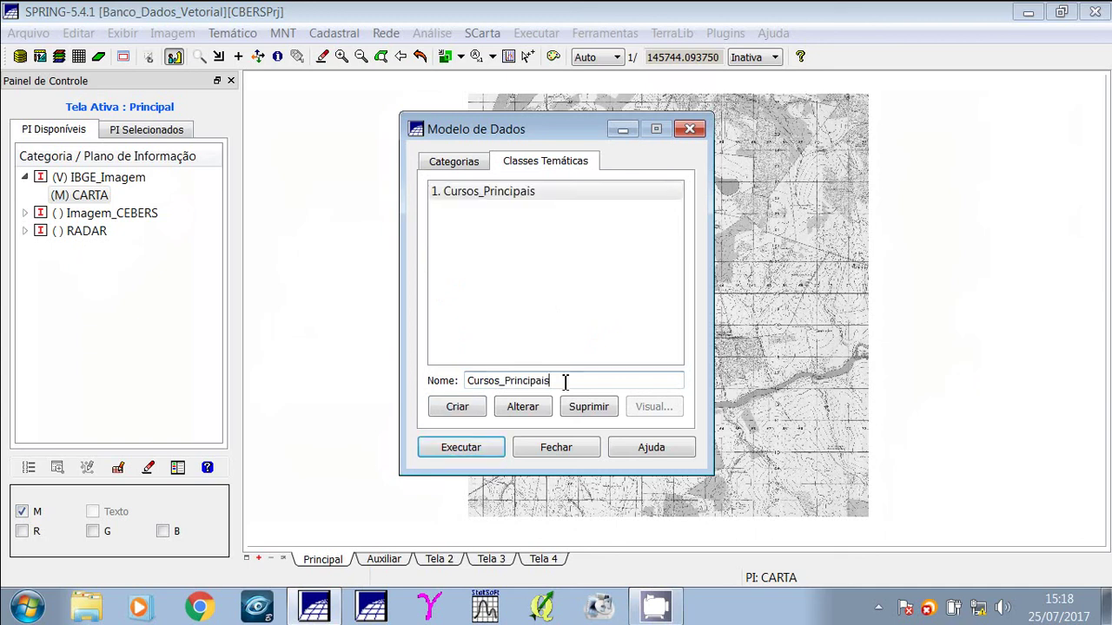
# Add the thematic classes Nascentes and Limite_Bacia to the Drenagem category.
pyautogui.moveTo(564, 382); pyautogui.dragTo(437, 389)
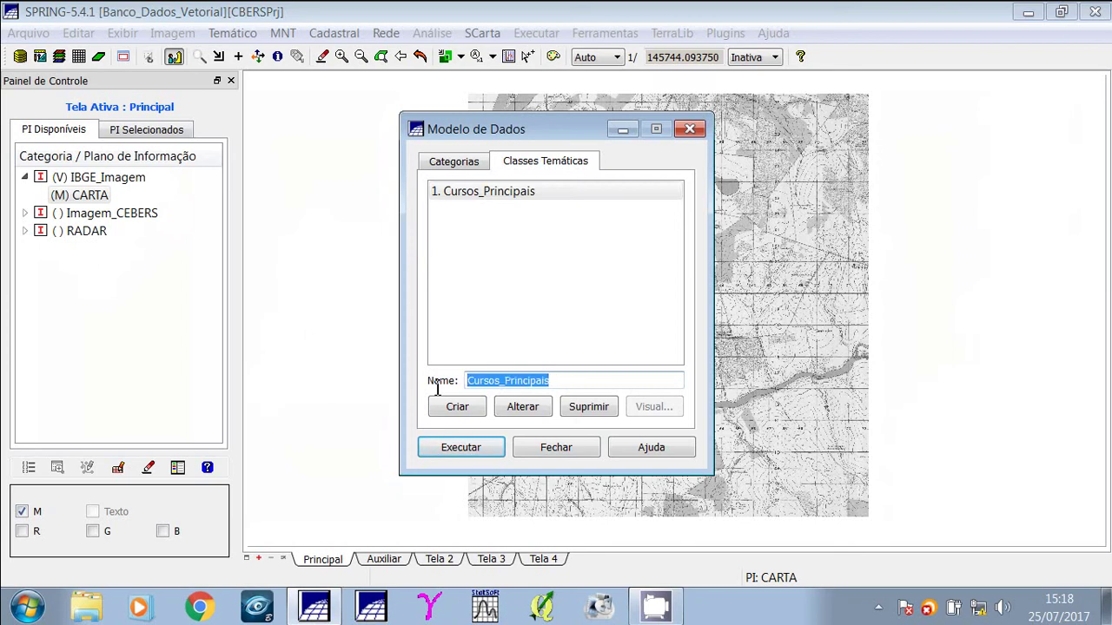
pyautogui.write('Nascentes')
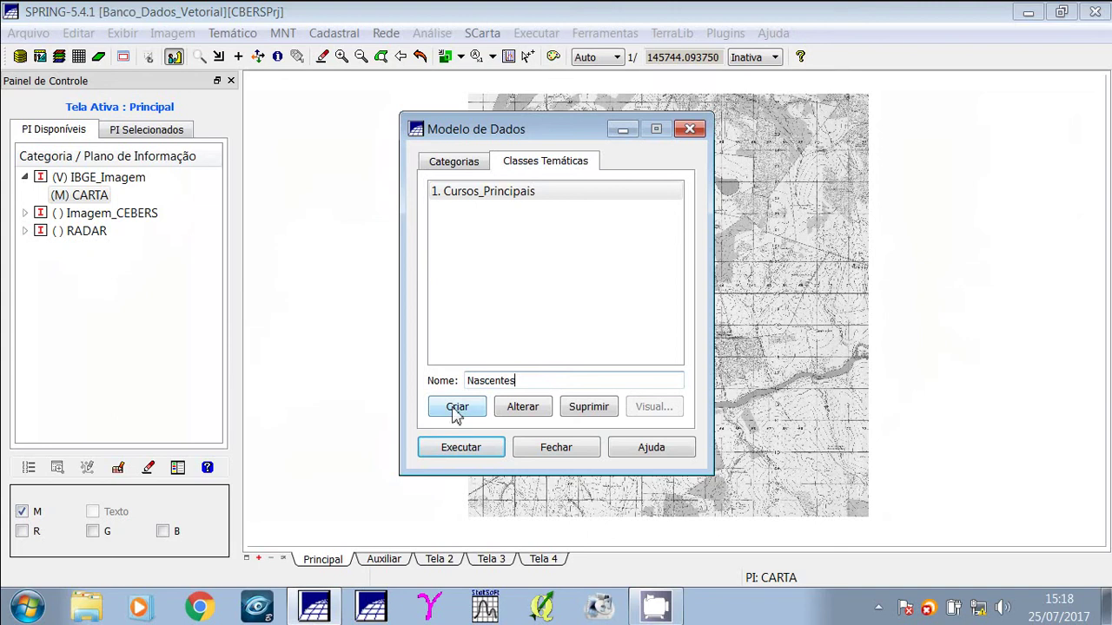
pyautogui.click(457, 409)
pyautogui.doubleClick(540, 382)
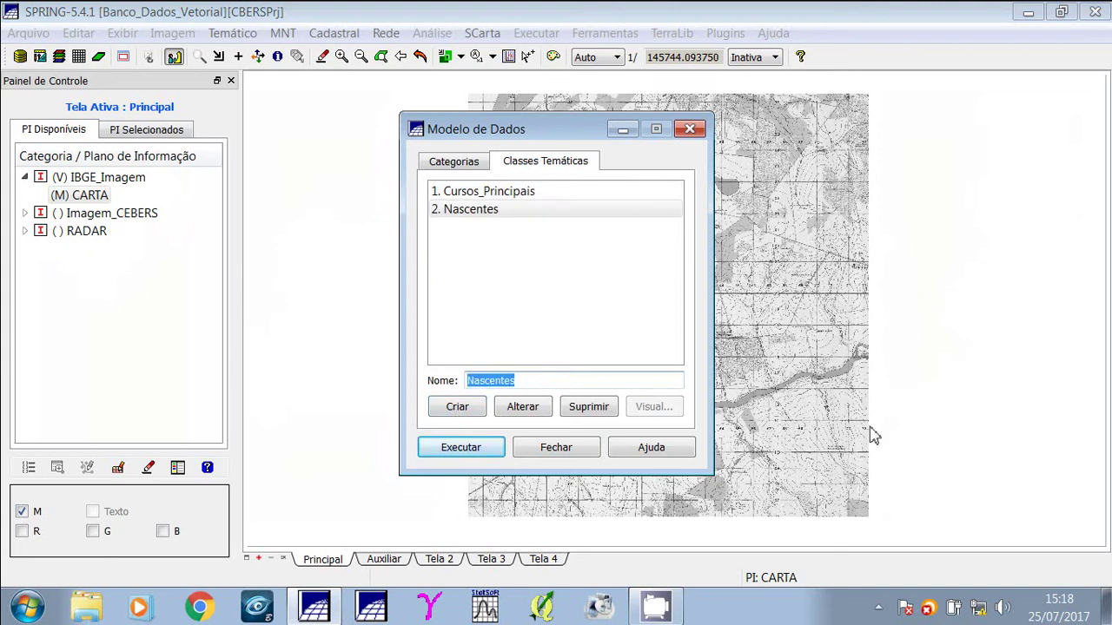
pyautogui.write('Limite_Bacia')
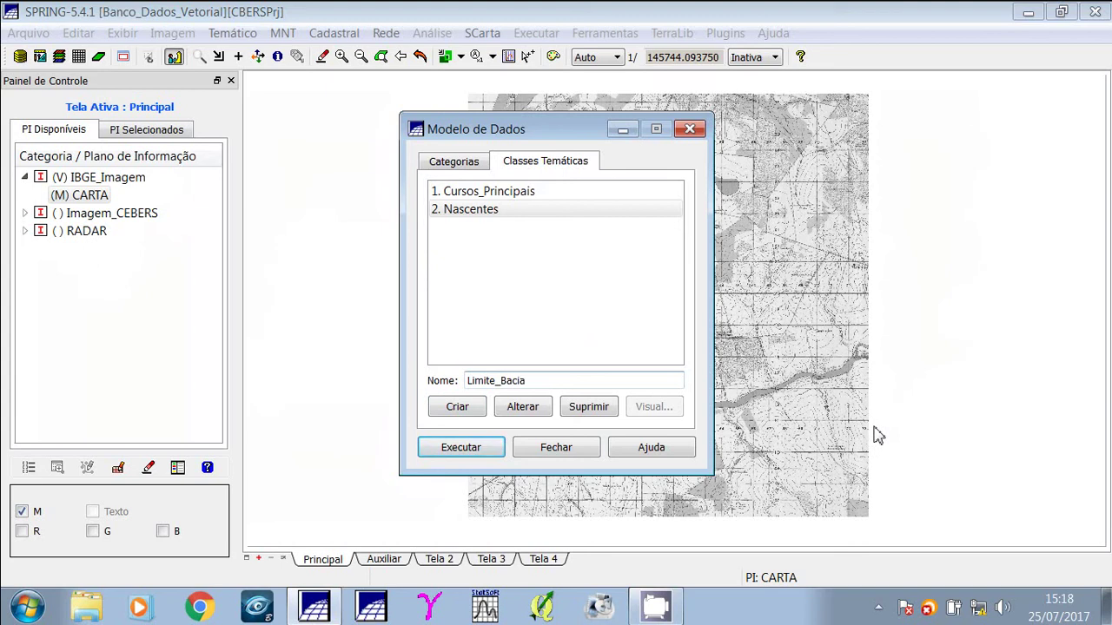
pyautogui.click(446, 410)
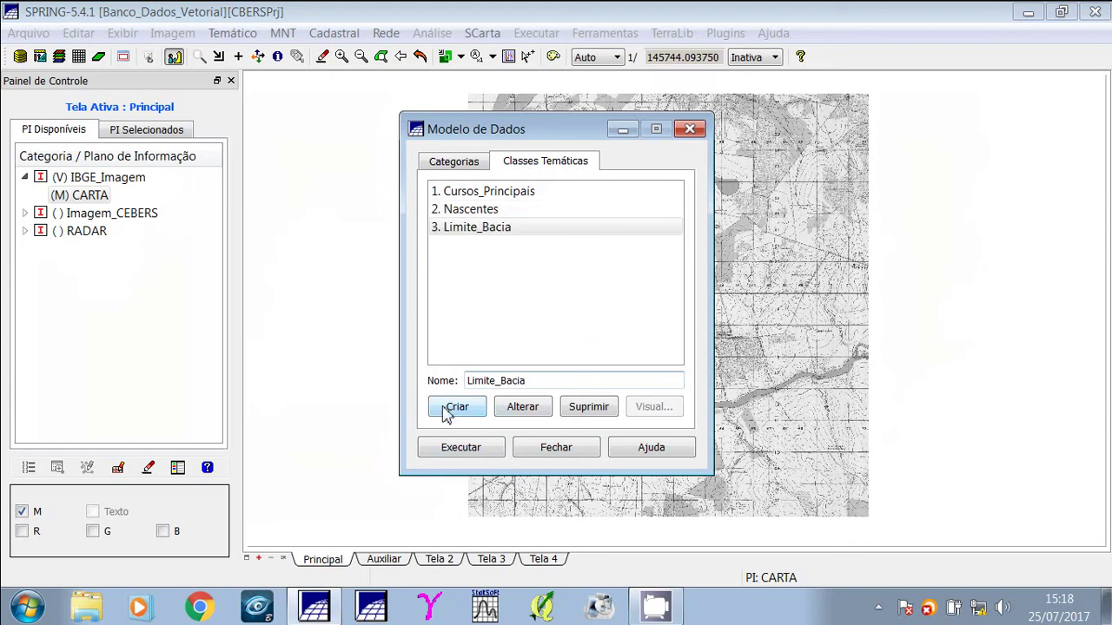
# Add the thematic classes Açudes and APP to the Drenagem category and apply the data model changes.
pyautogui.moveTo(545, 383); pyautogui.dragTo(461, 390)
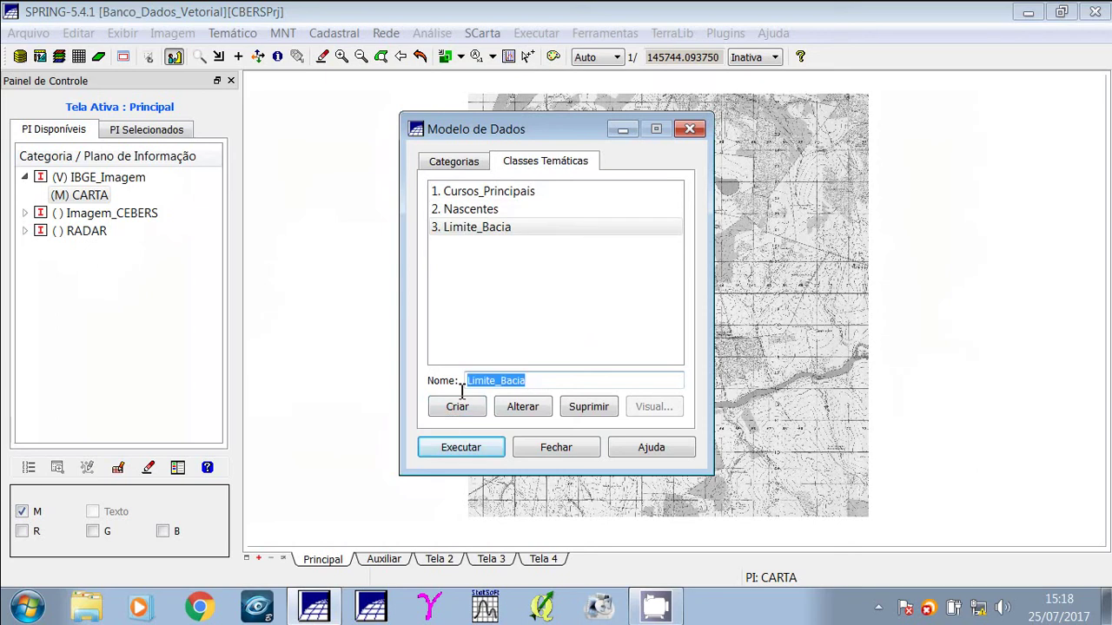
pyautogui.write('Açu')
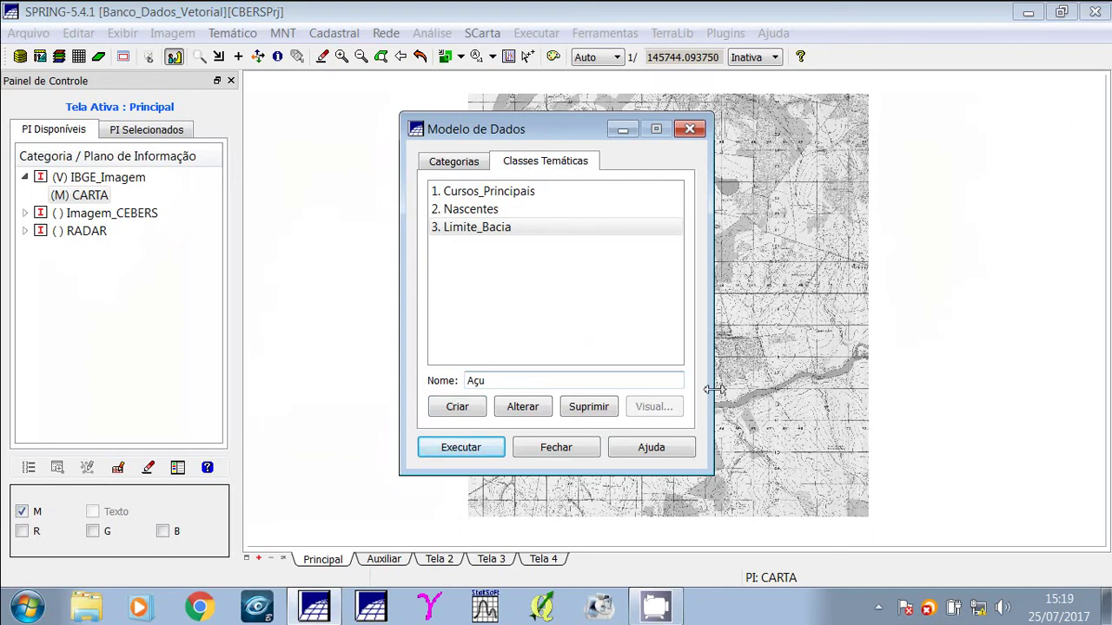
pyautogui.write('des')
pyautogui.click(455, 408)
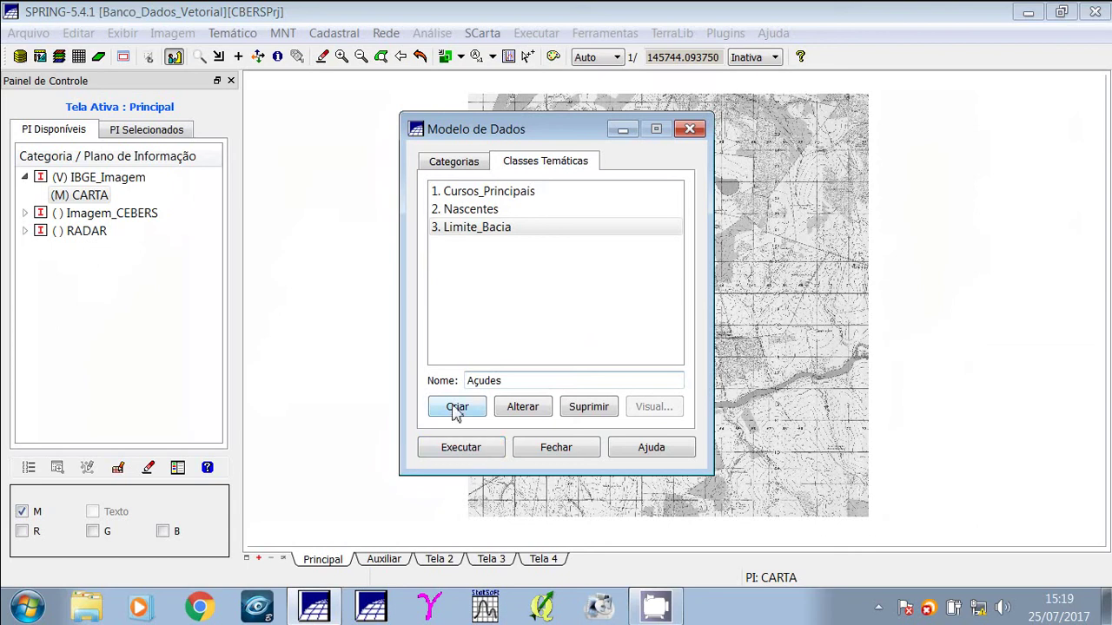
pyautogui.write('APP')
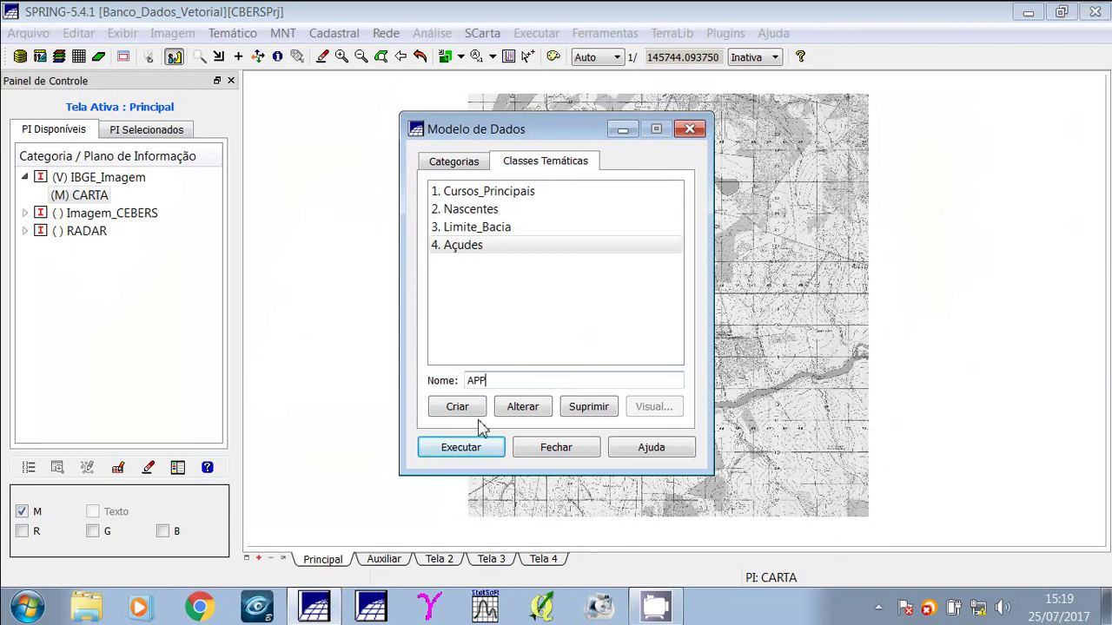
pyautogui.click(452, 408)
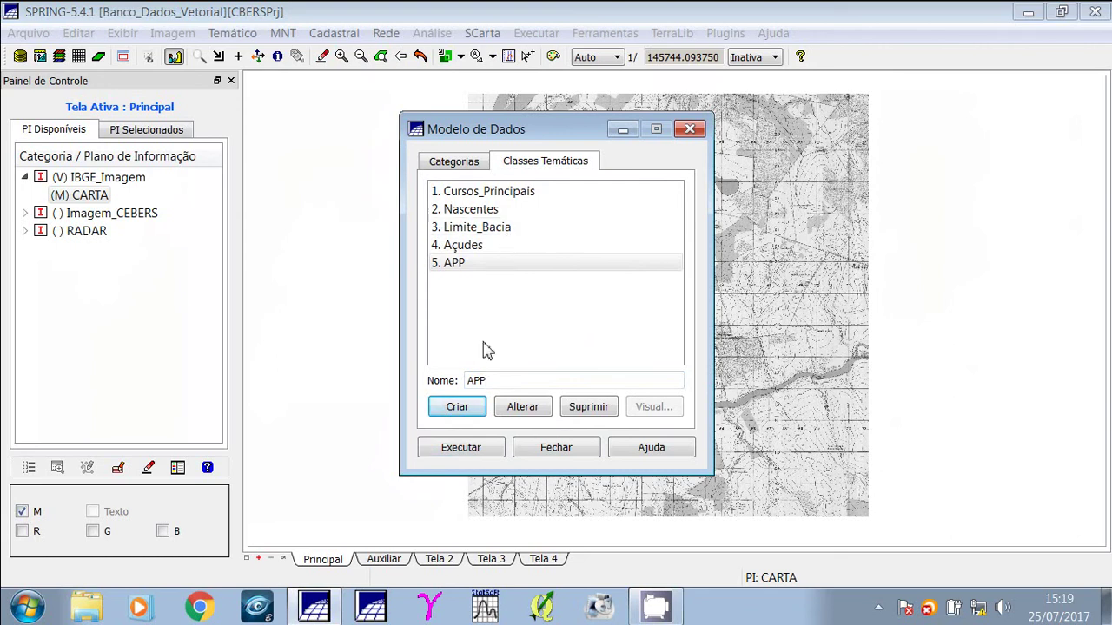
pyautogui.click(468, 458)
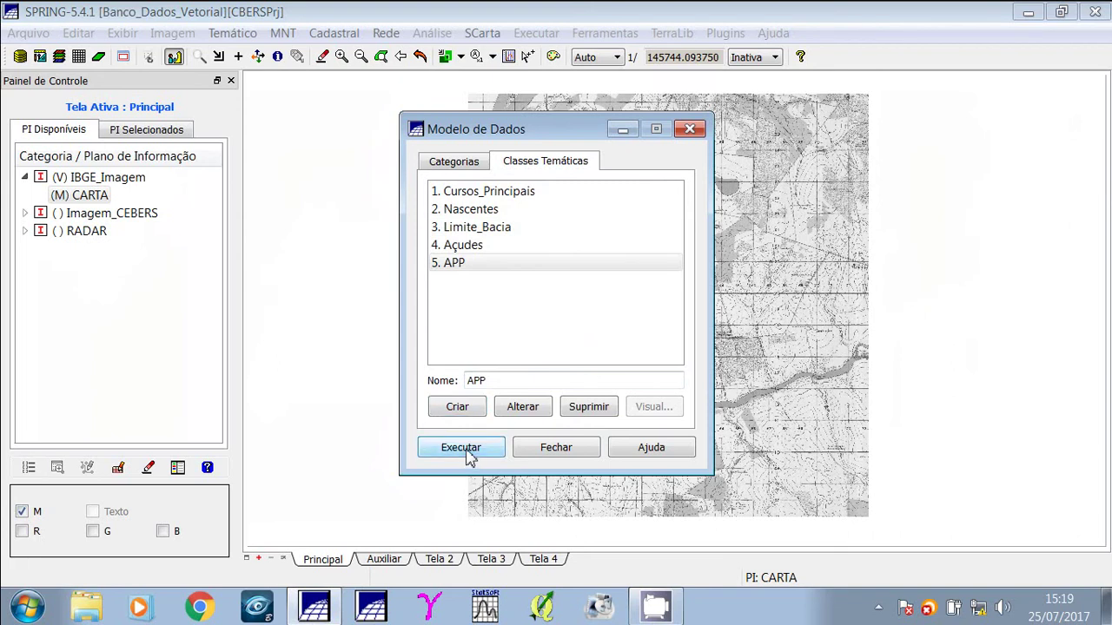
pyautogui.click(479, 209)
pyautogui.click(478, 229)
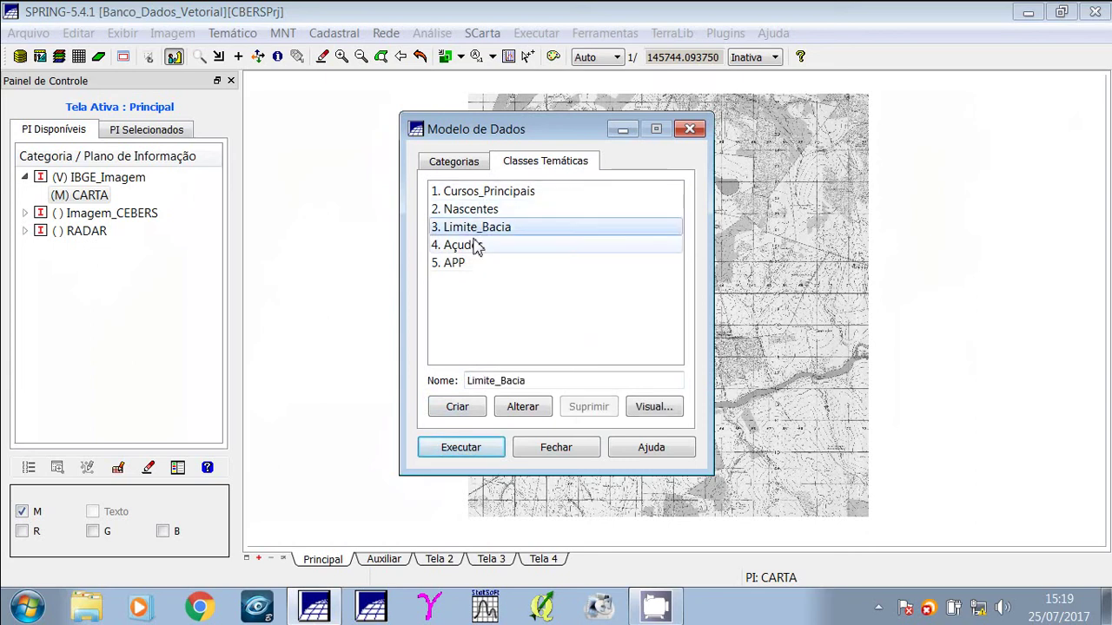
pyautogui.click(460, 262)
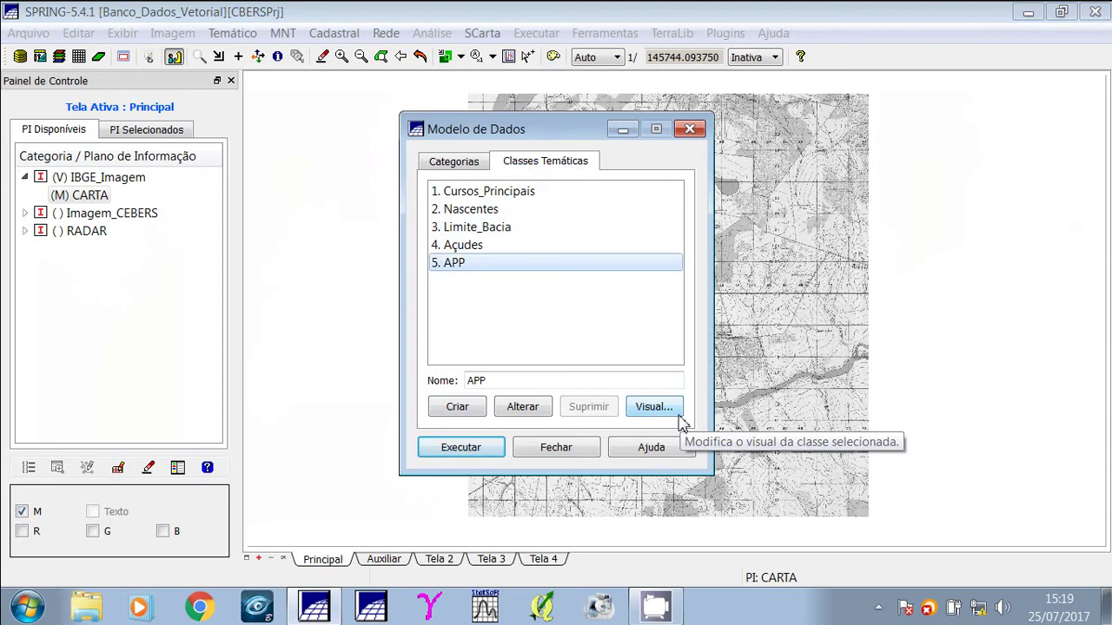
pyautogui.click(483, 228)
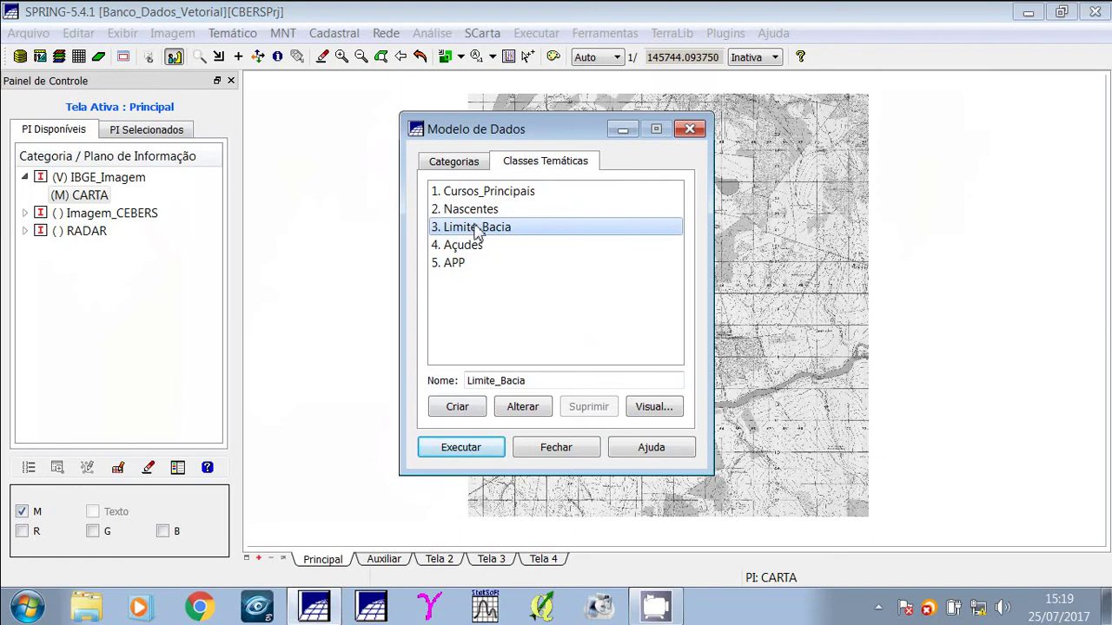
# Set the line colour of the Cursos_Principais class to the medium blue Azul médio in its graphic presentation settings.
pyautogui.click(478, 192)
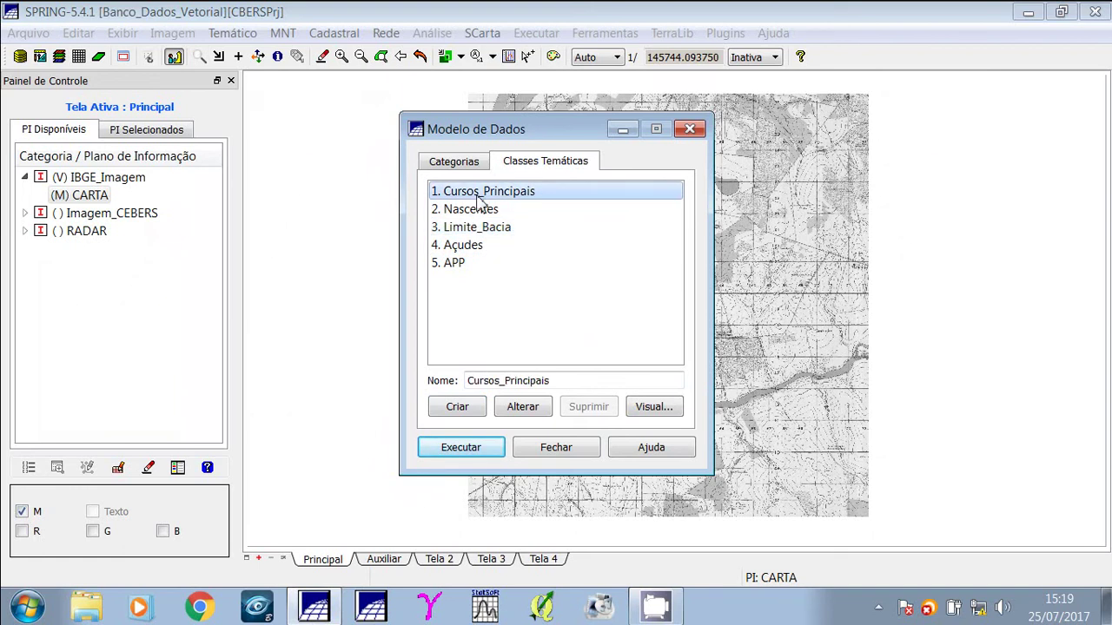
pyautogui.click(653, 408)
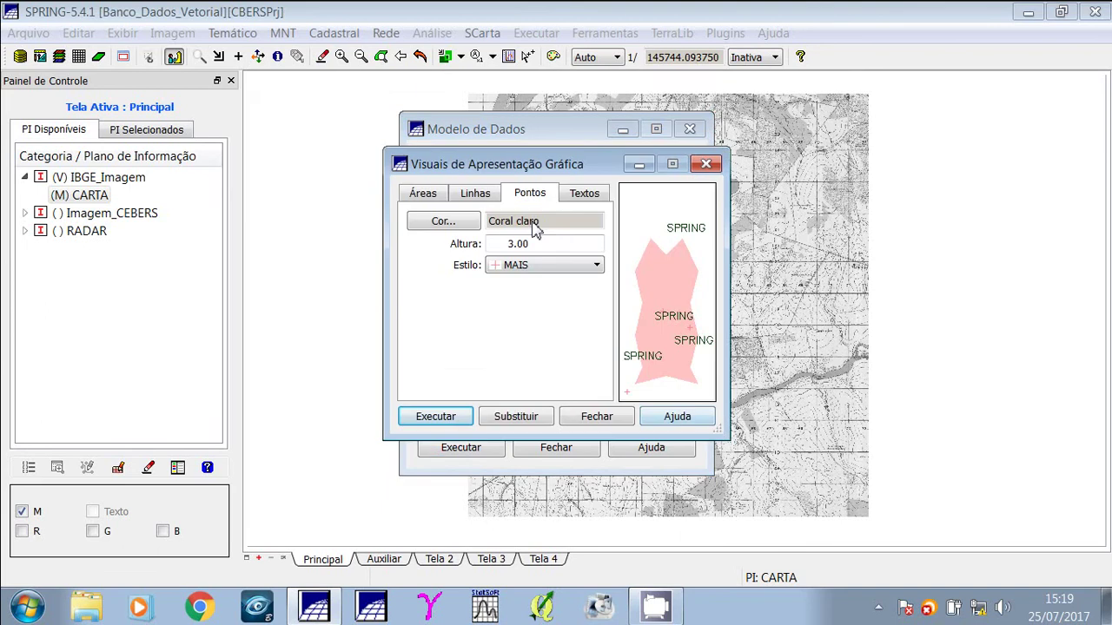
pyautogui.moveTo(521, 172); pyautogui.dragTo(786, 182)
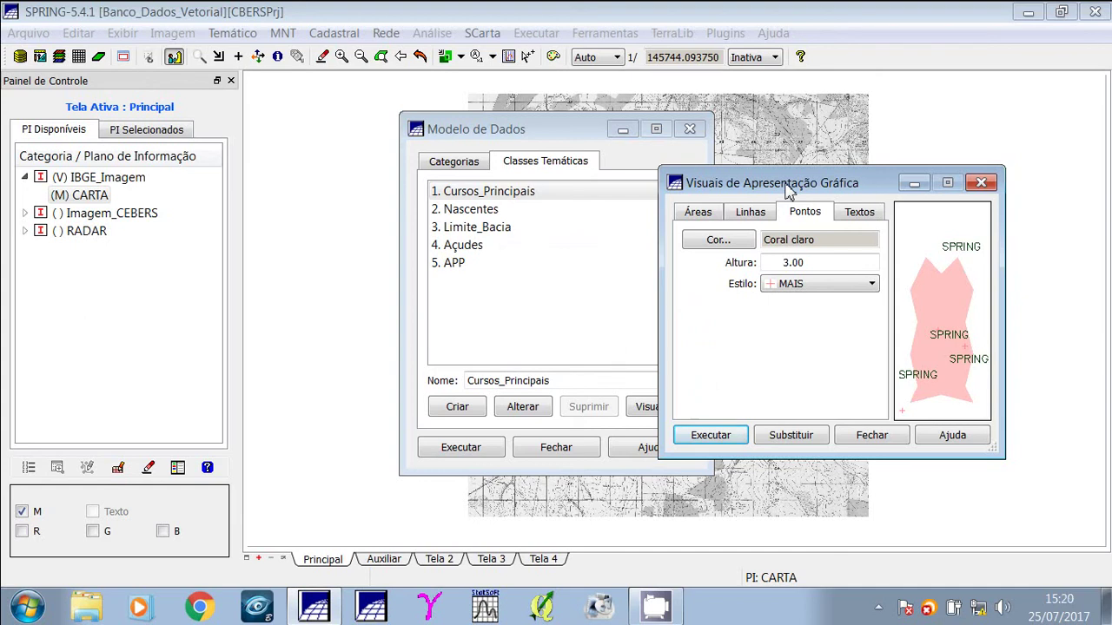
pyautogui.click(770, 216)
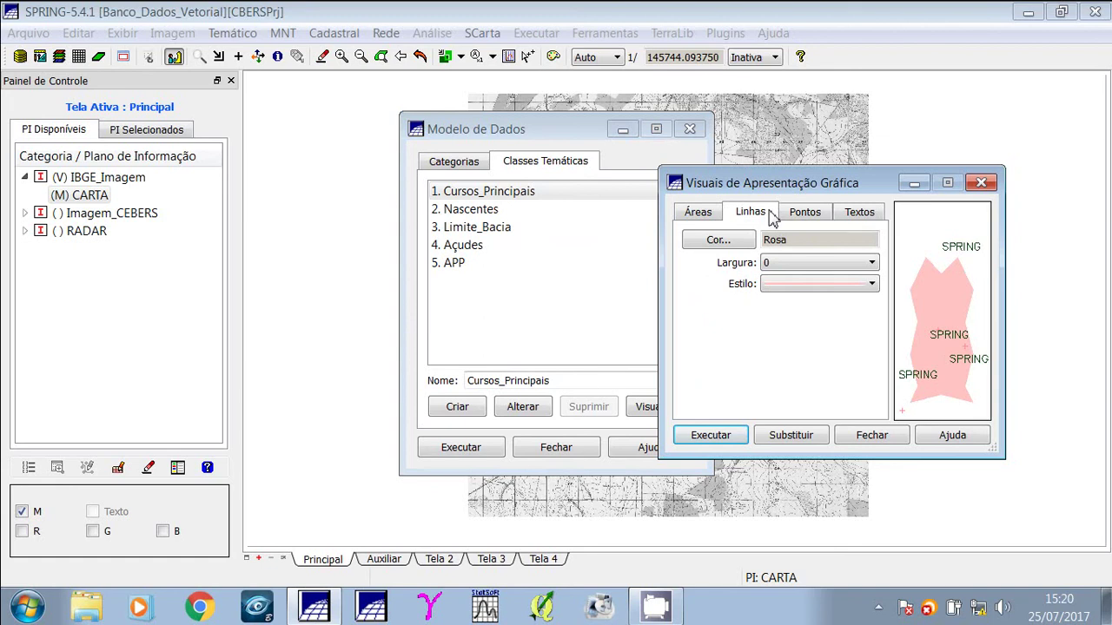
pyautogui.click(729, 246)
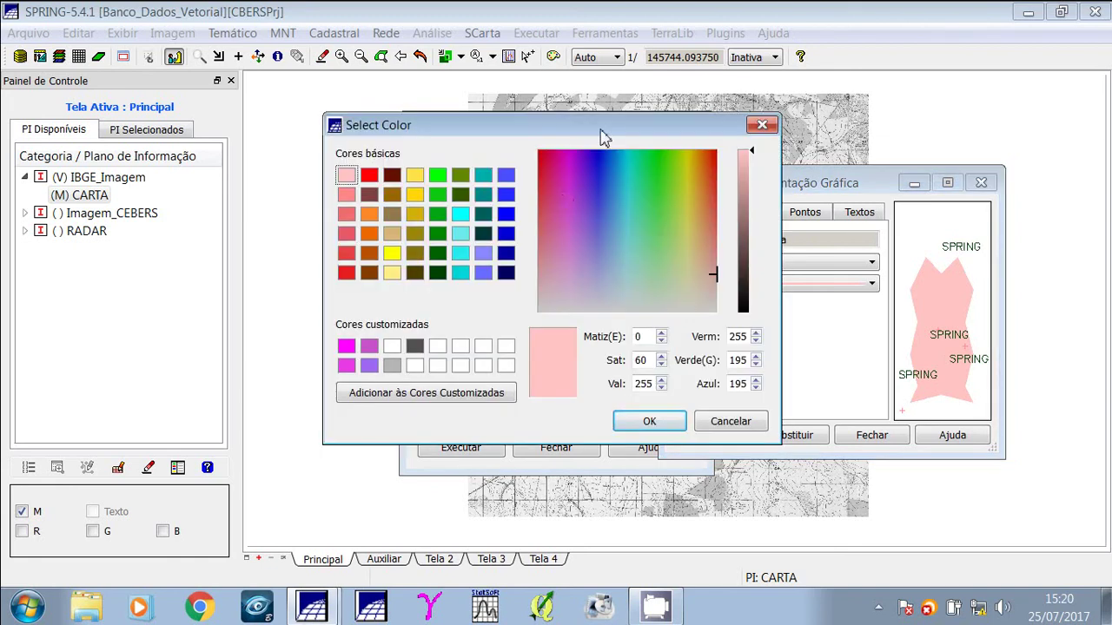
pyautogui.moveTo(606, 139); pyautogui.dragTo(466, 135)
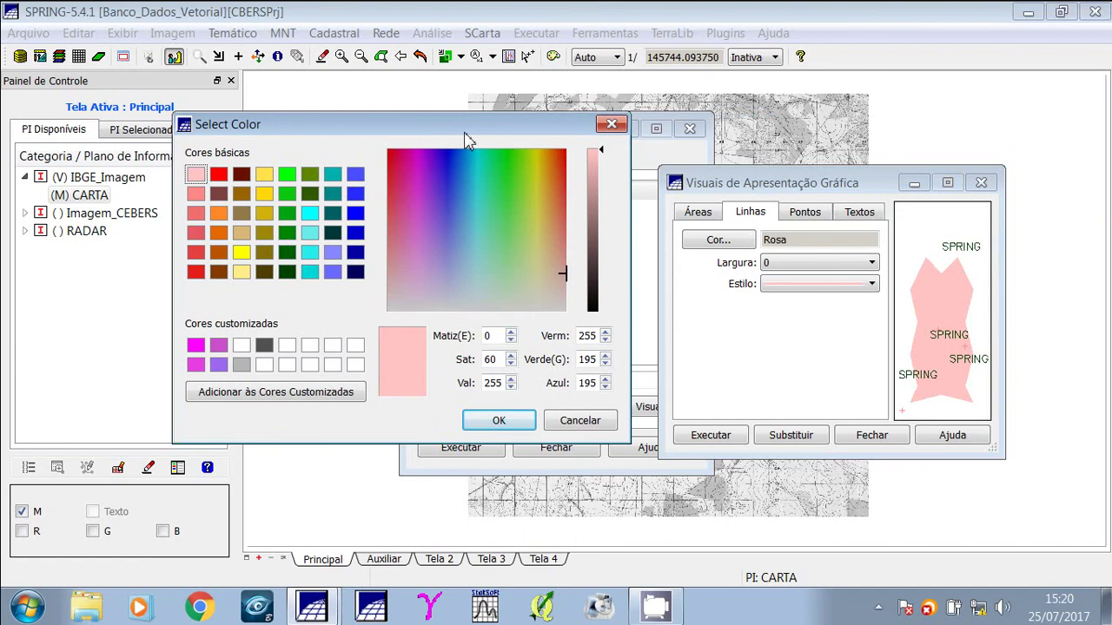
pyautogui.click(357, 231)
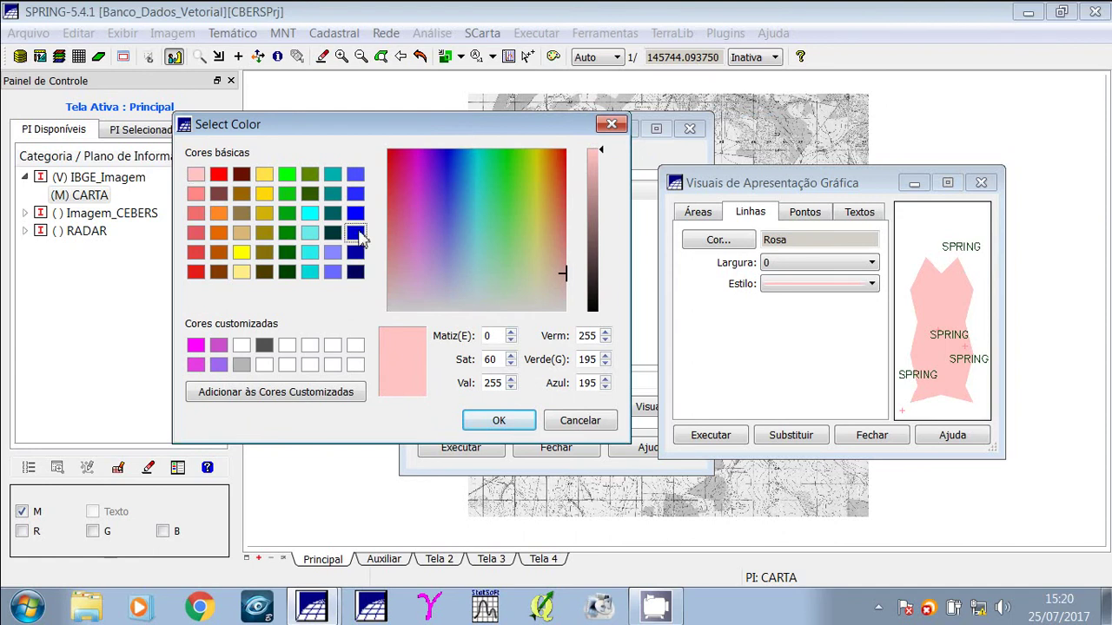
pyautogui.click(500, 422)
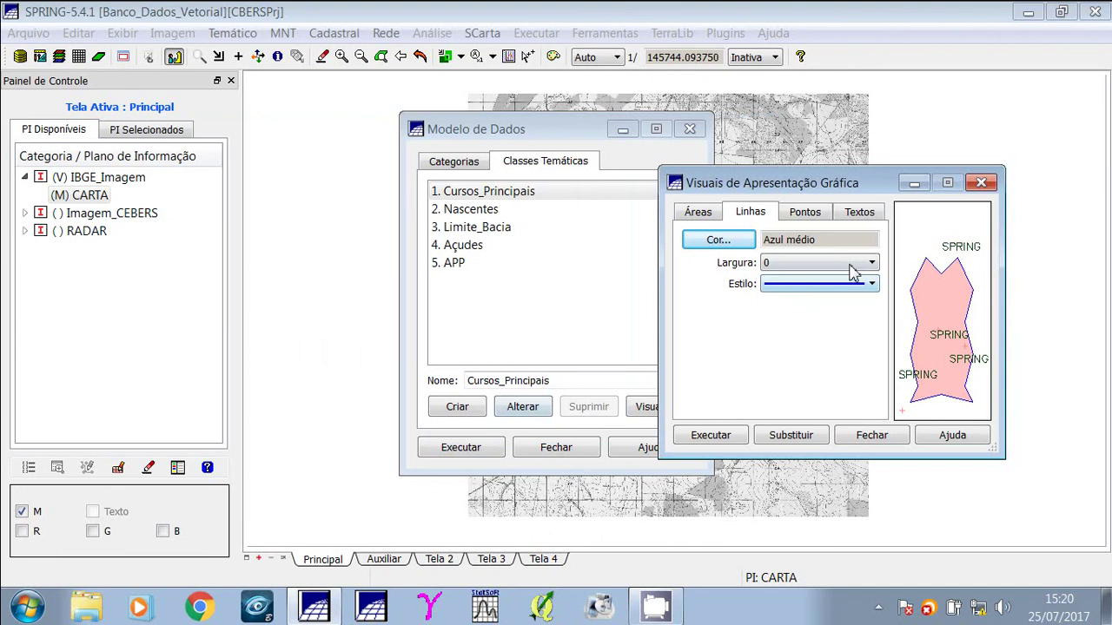
# Choose a solid line style for Cursos_Principais and apply both its visual settings and the data model, closing the two dialogs.
pyautogui.click(861, 275)
pyautogui.click(862, 284)
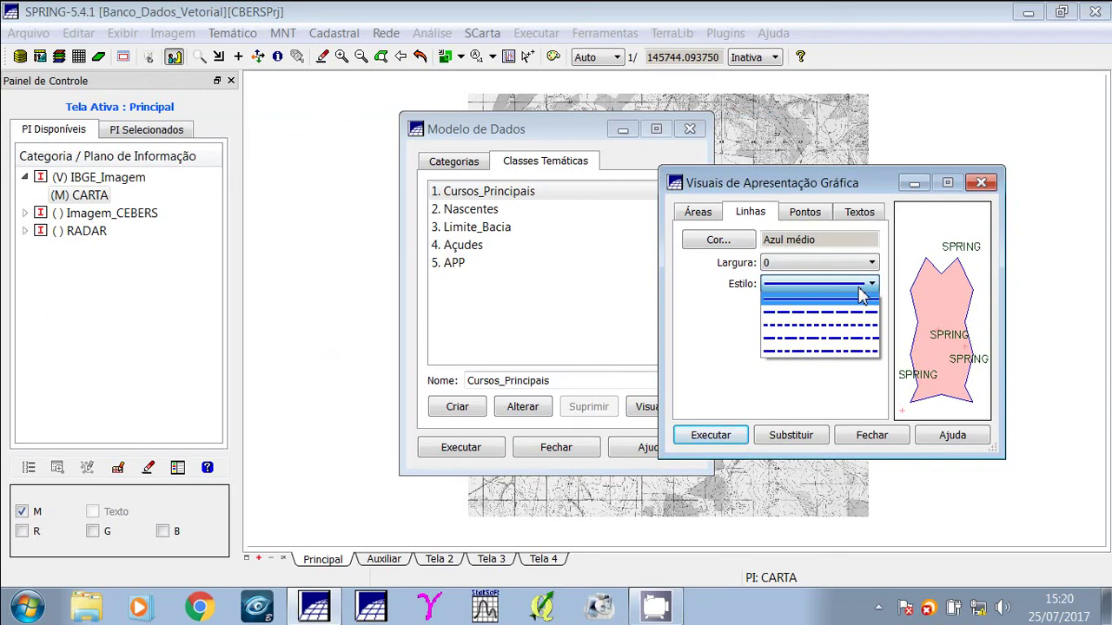
pyautogui.click(862, 295)
pyautogui.click(728, 432)
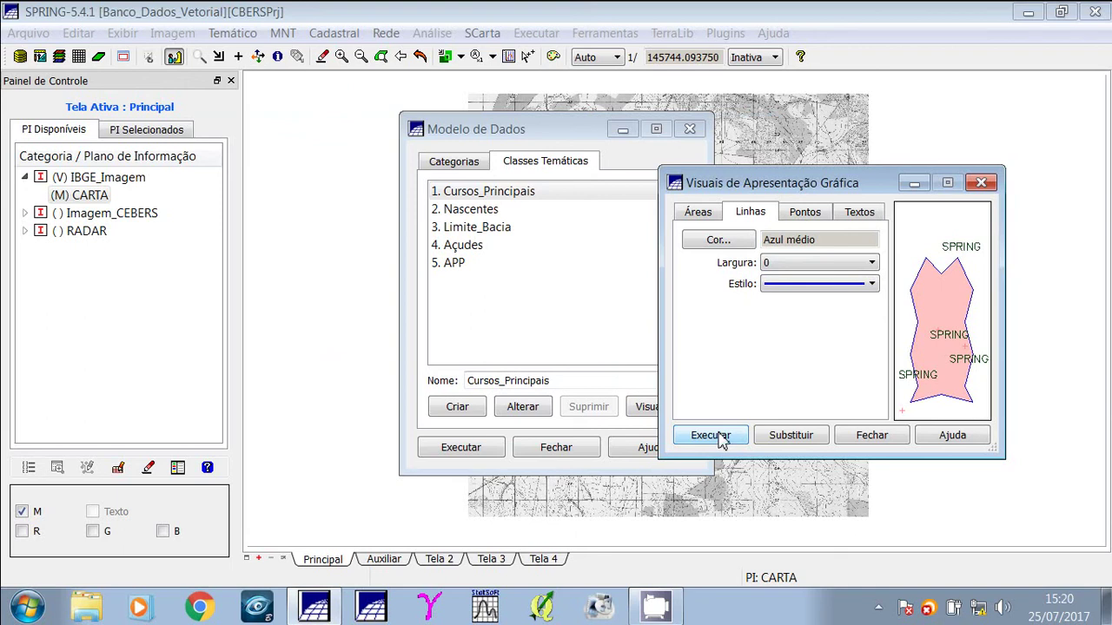
pyautogui.click(881, 434)
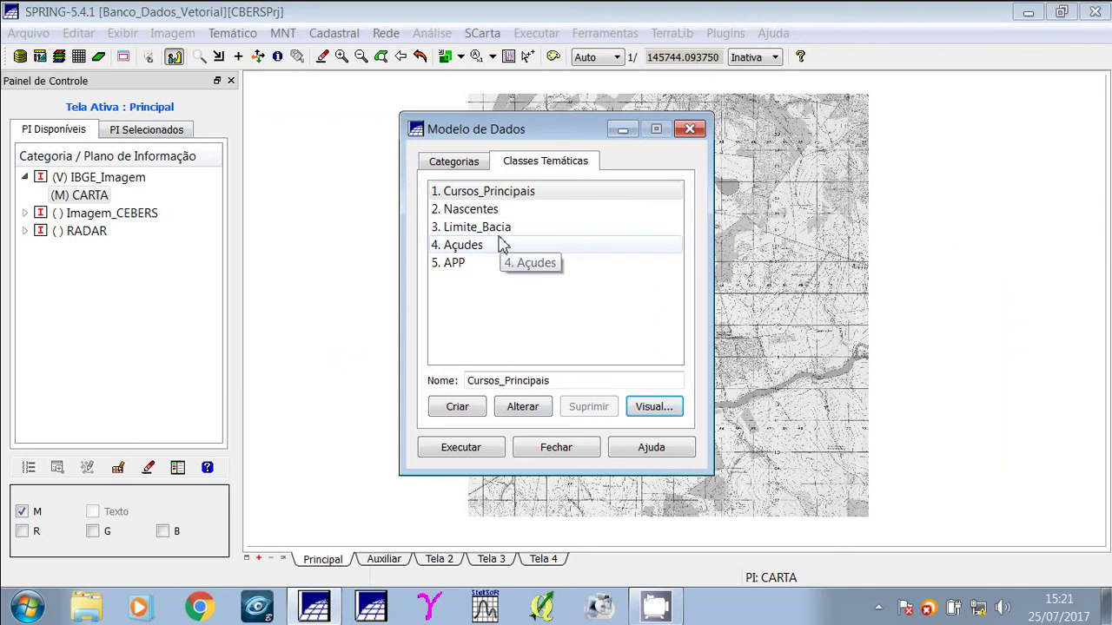
pyautogui.click(451, 450)
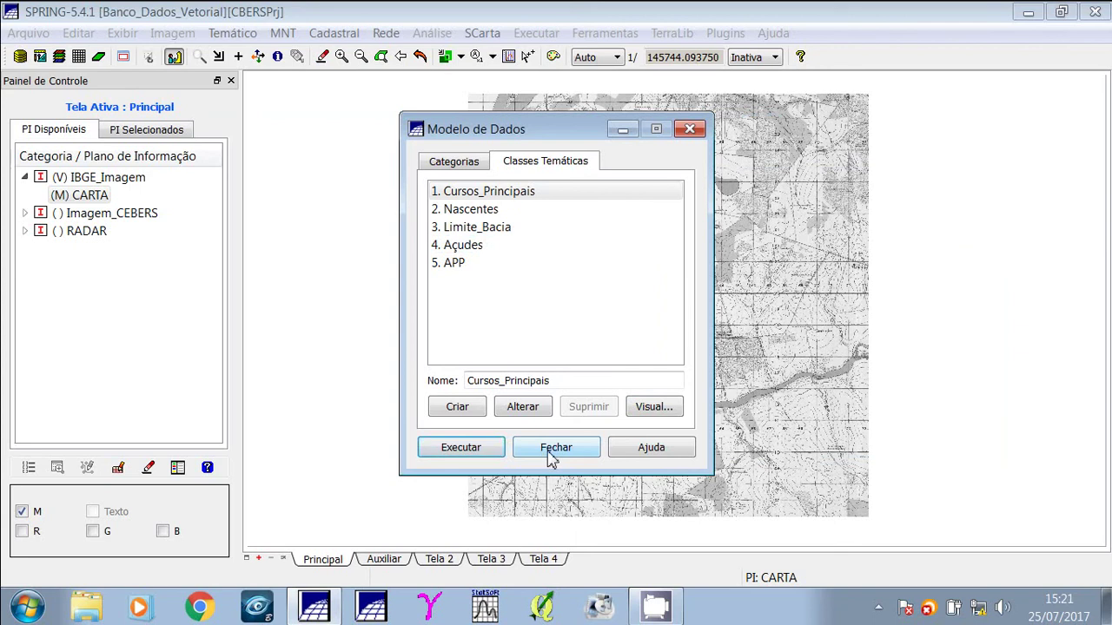
pyautogui.click(551, 451)
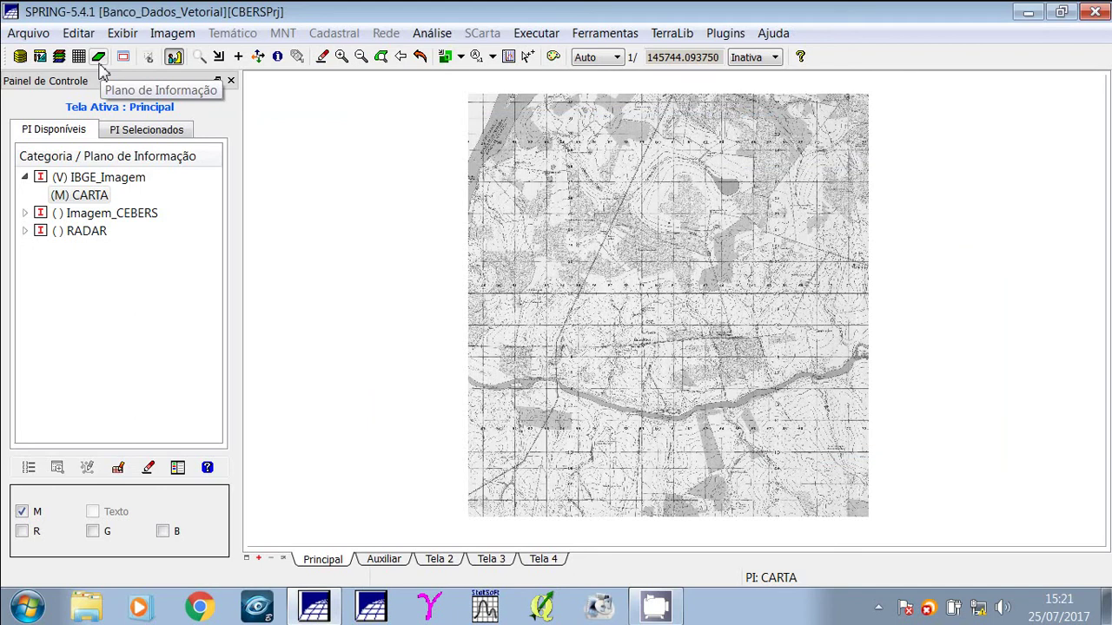
# Create an information layer named Córrego in the Drenagem category and close the layer dialog.
pyautogui.click(98, 57)
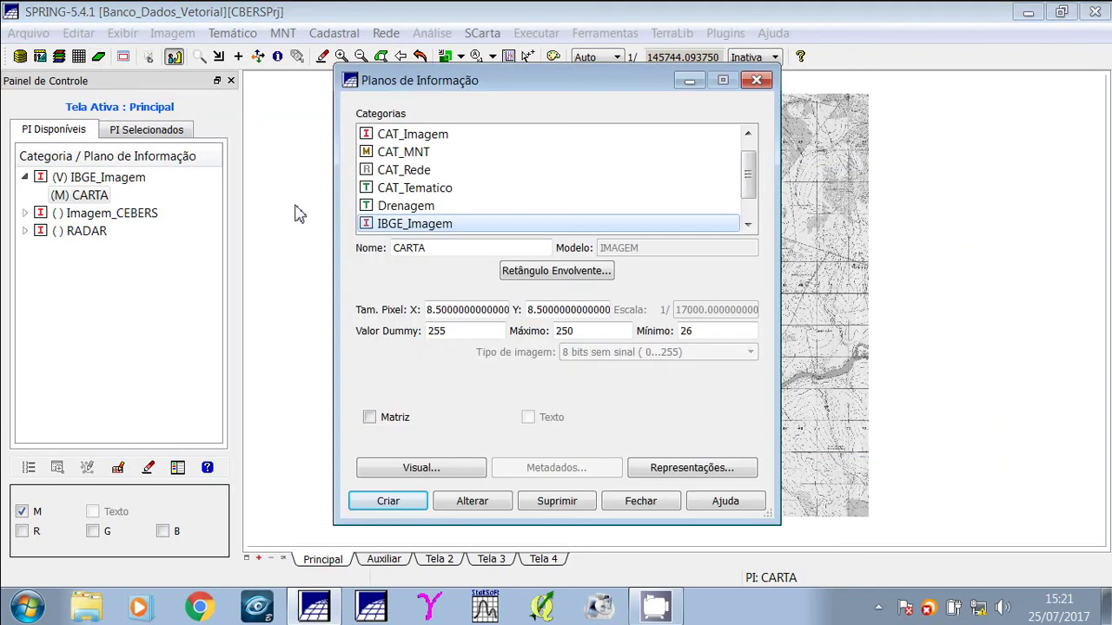
pyautogui.click(434, 208)
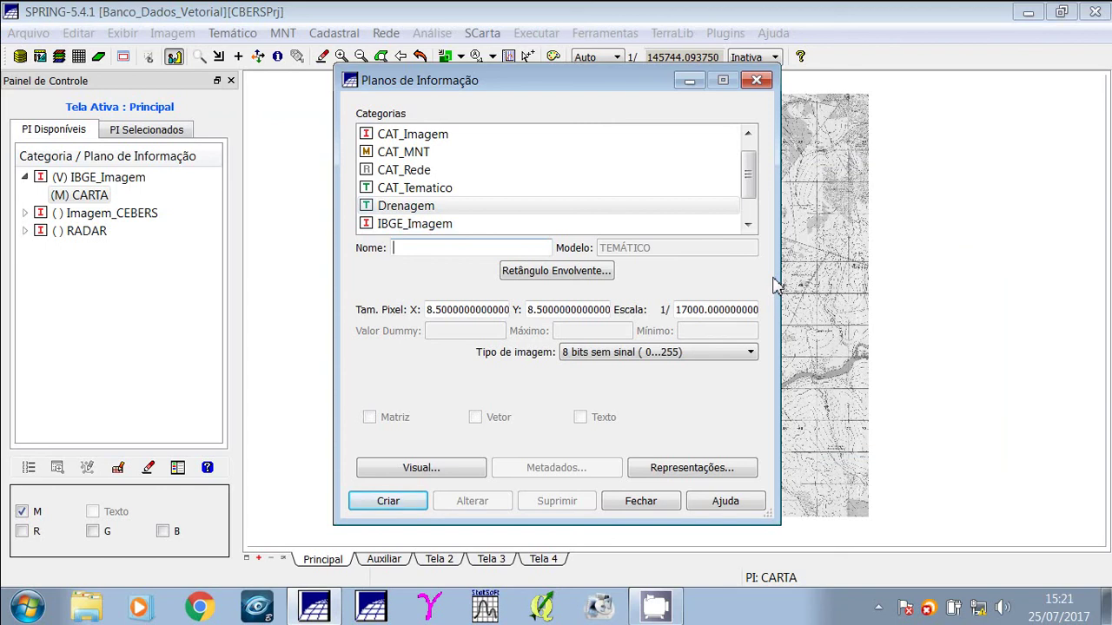
pyautogui.write('Córrego')
pyautogui.click(402, 506)
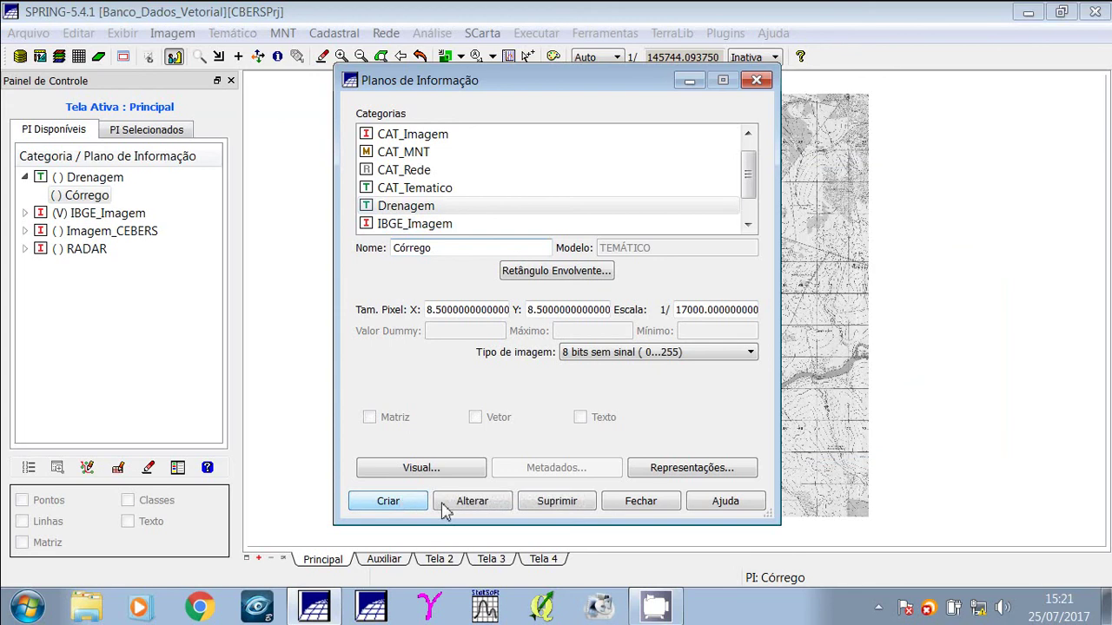
pyautogui.click(634, 503)
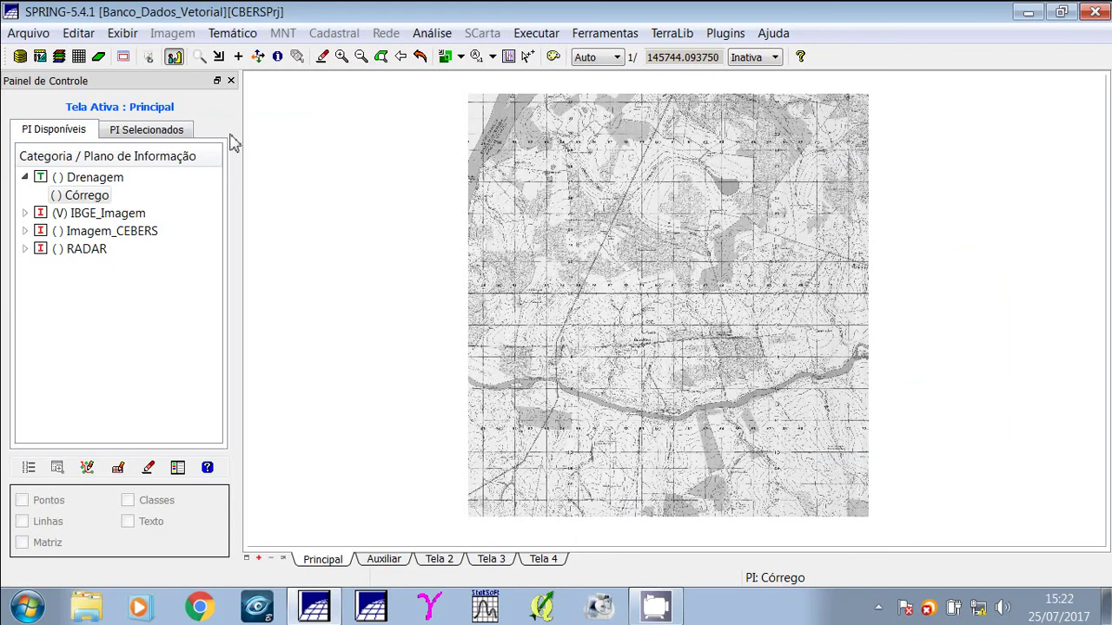
# Examine the watercourses on the CARTA map around the Rio Tietê and the area north of it, west of Entre Rios.
pyautogui.click(199, 56)
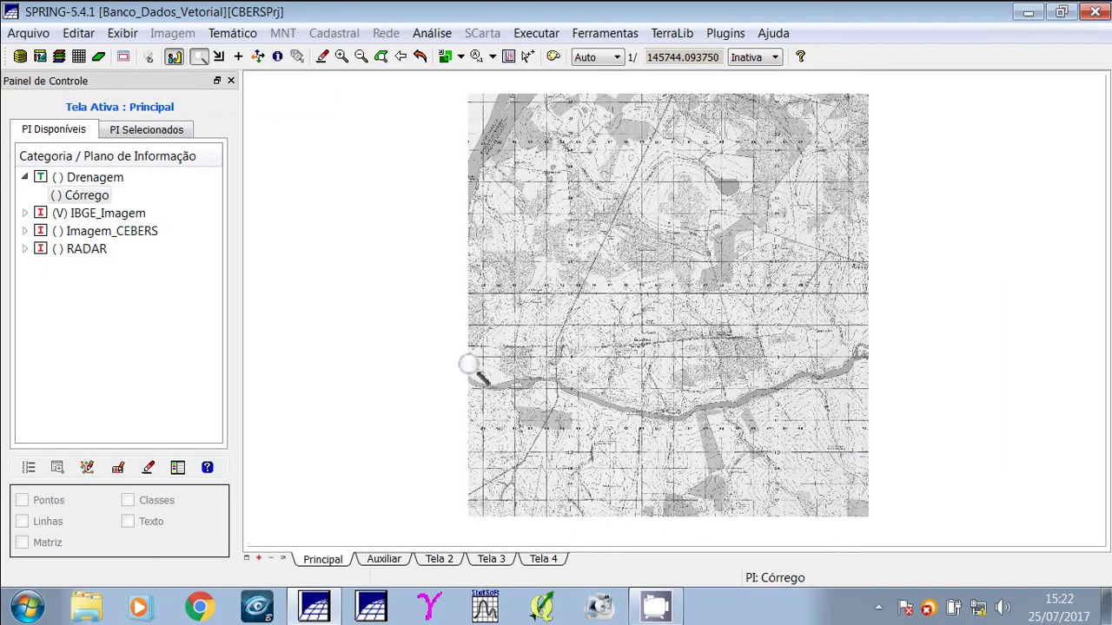
pyautogui.moveTo(468, 364); pyautogui.dragTo(625, 521)
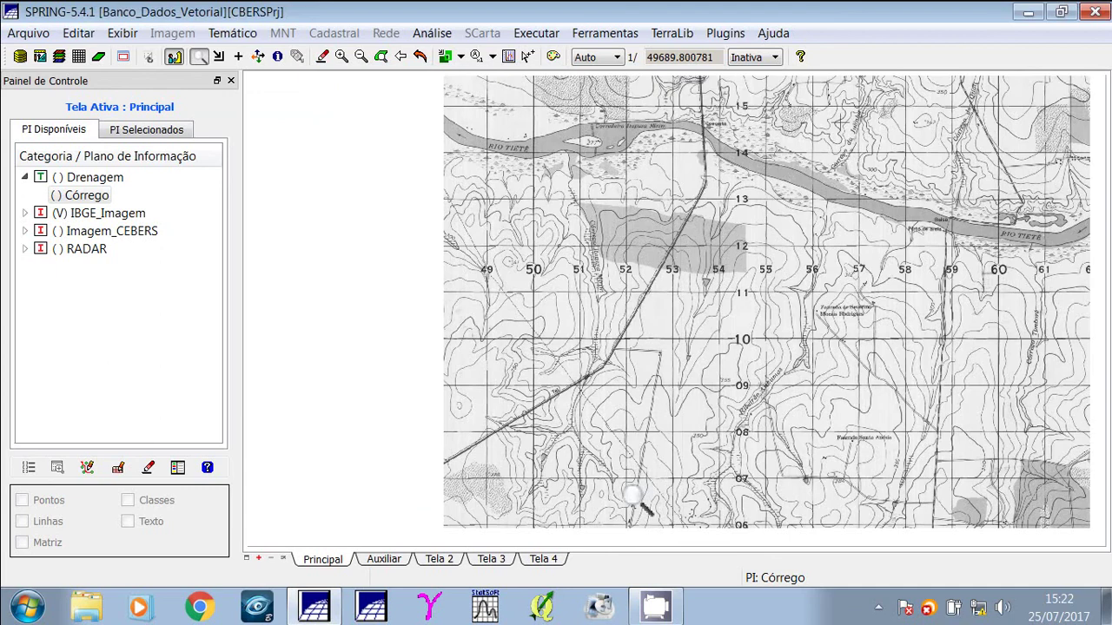
pyautogui.click(258, 56)
pyautogui.moveTo(704, 156); pyautogui.dragTo(720, 322)
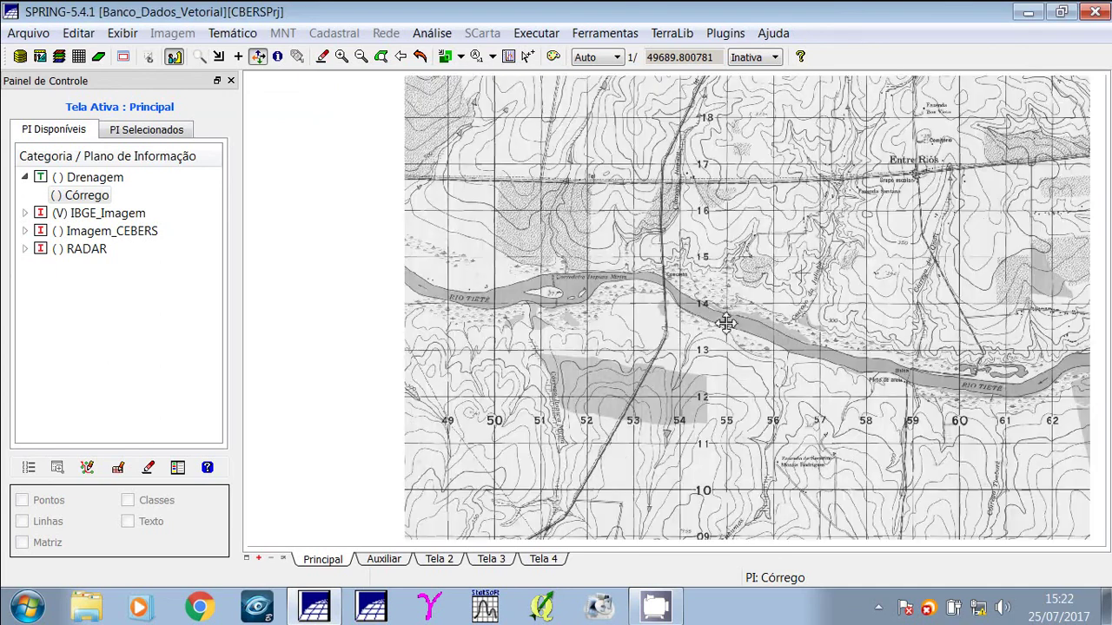
pyautogui.moveTo(723, 173); pyautogui.dragTo(722, 271)
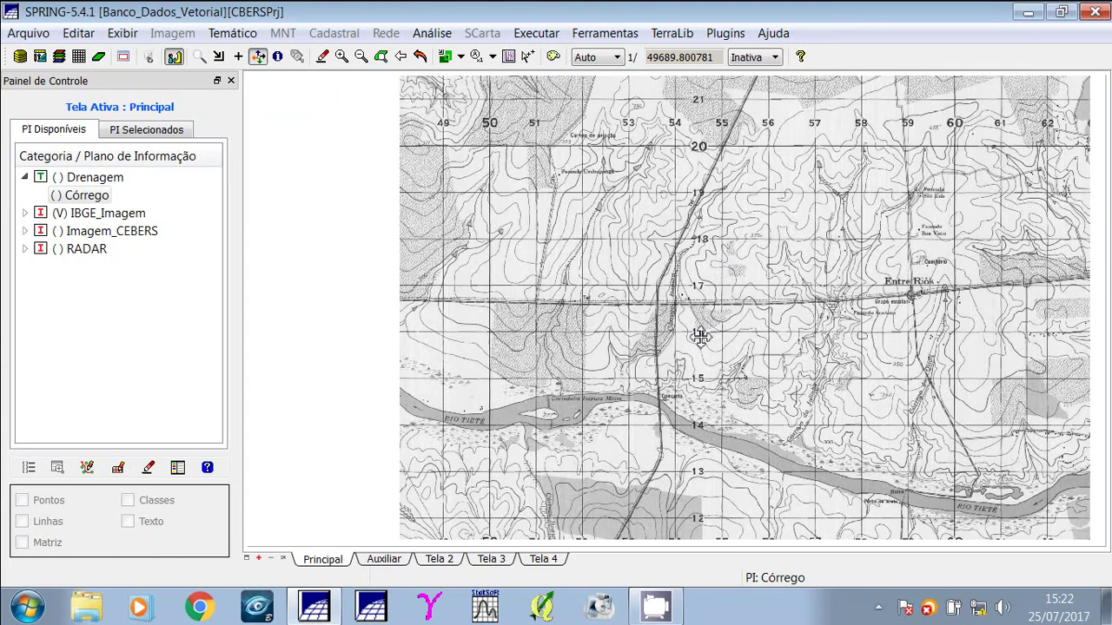
pyautogui.moveTo(700, 336); pyautogui.dragTo(738, 408)
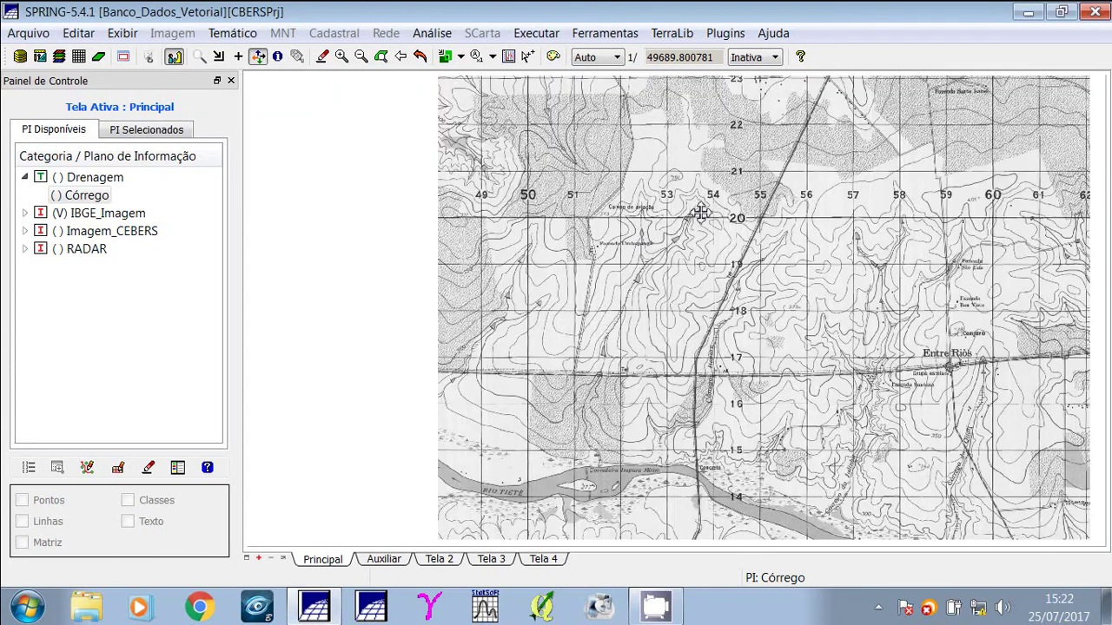
pyautogui.moveTo(691, 241); pyautogui.dragTo(738, 242)
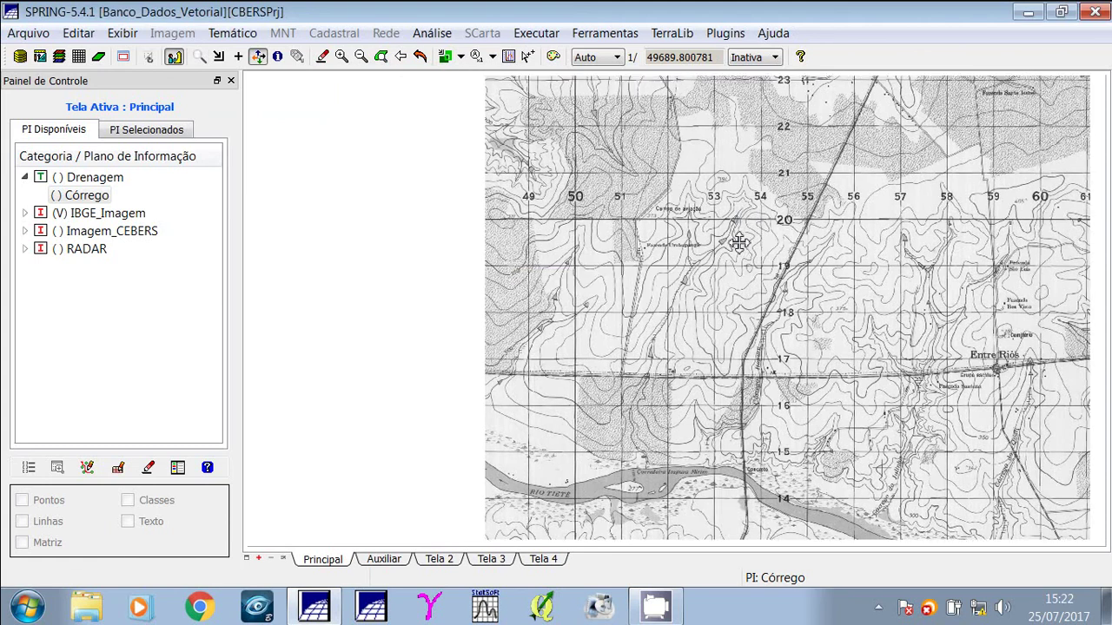
pyautogui.click(199, 57)
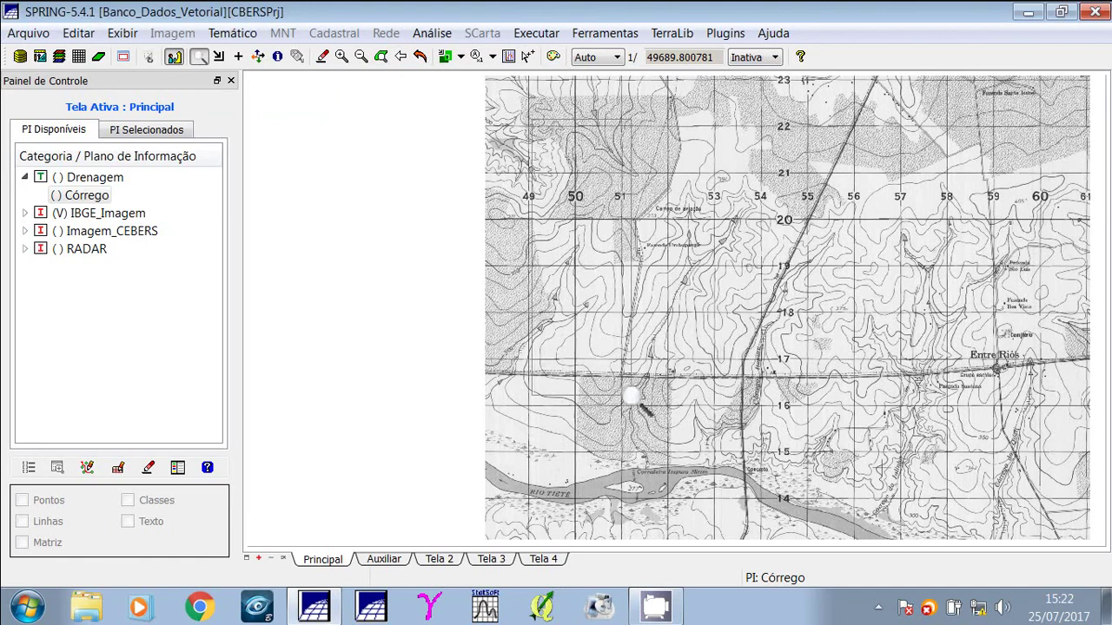
pyautogui.scroll(1, 855, 495)
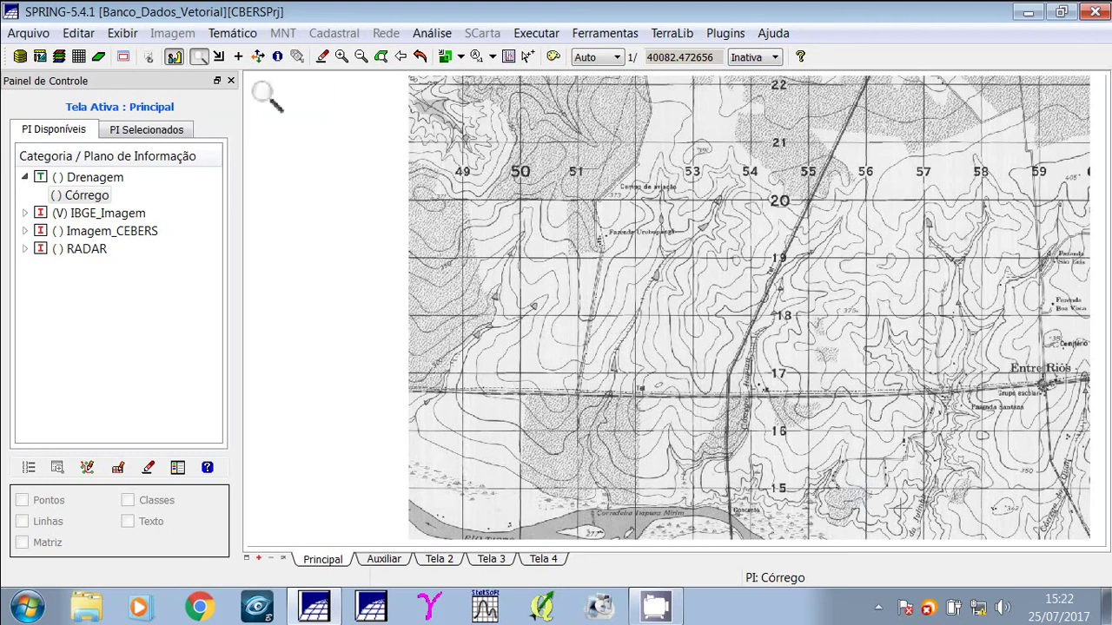
# Start vector editing of the Córrego layer with lines as the element to edit and line creation as the operation.
pyautogui.click(233, 33)
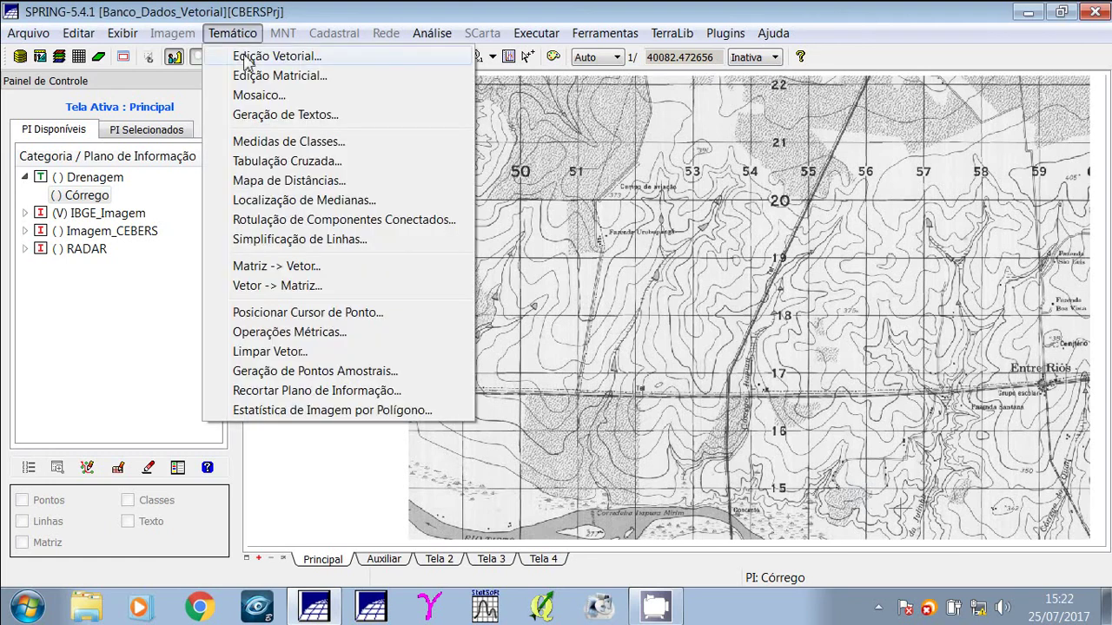
pyautogui.click(247, 59)
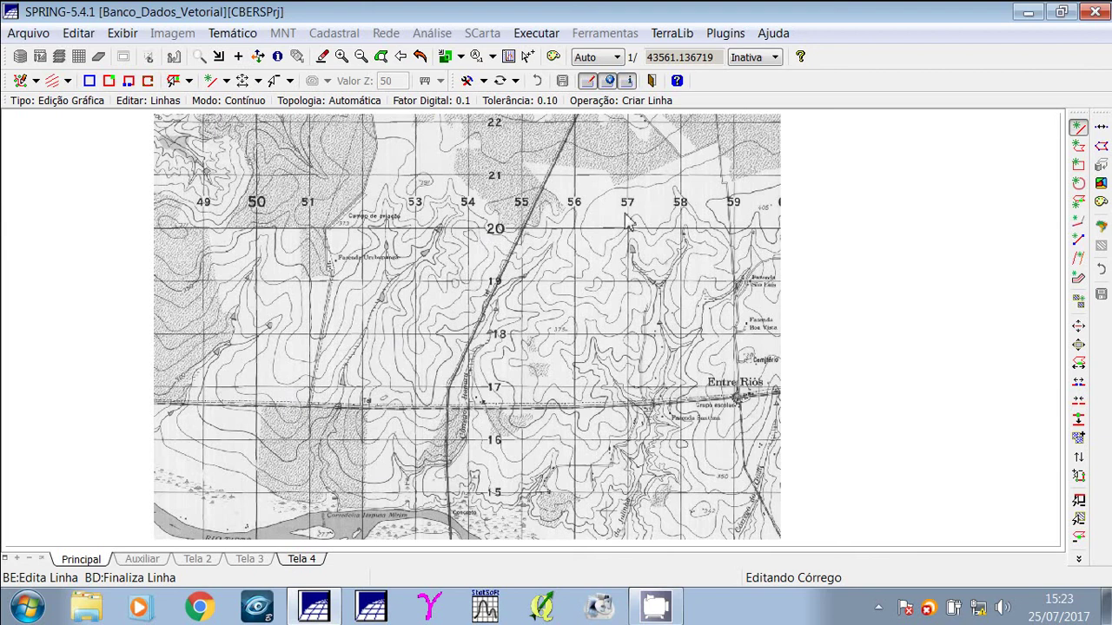
pyautogui.click(1077, 132)
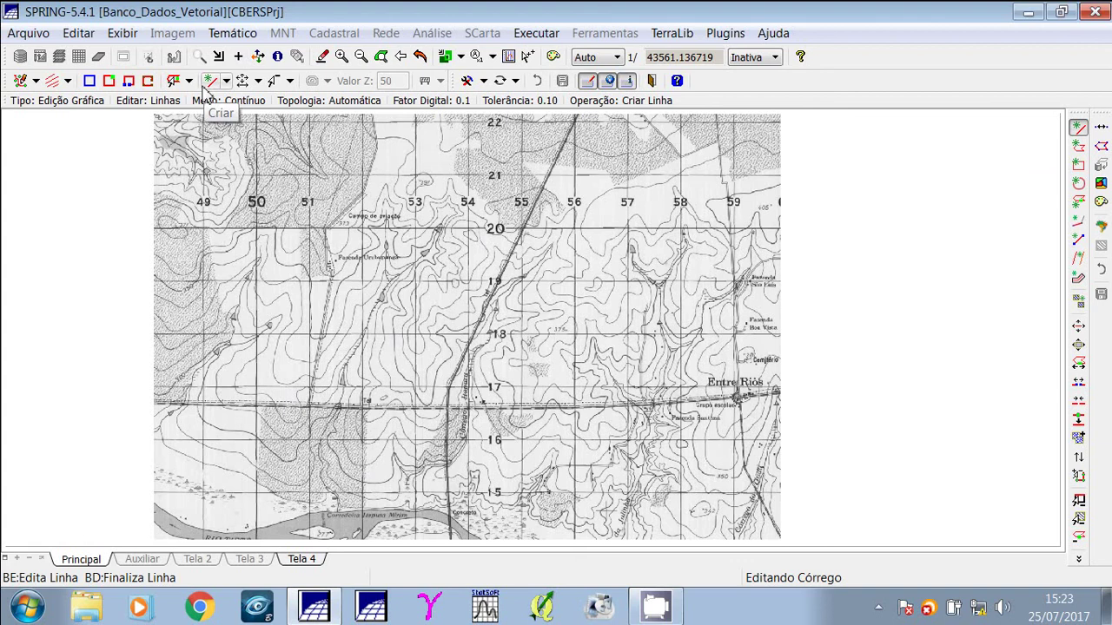
pyautogui.click(37, 80)
pyautogui.click(68, 86)
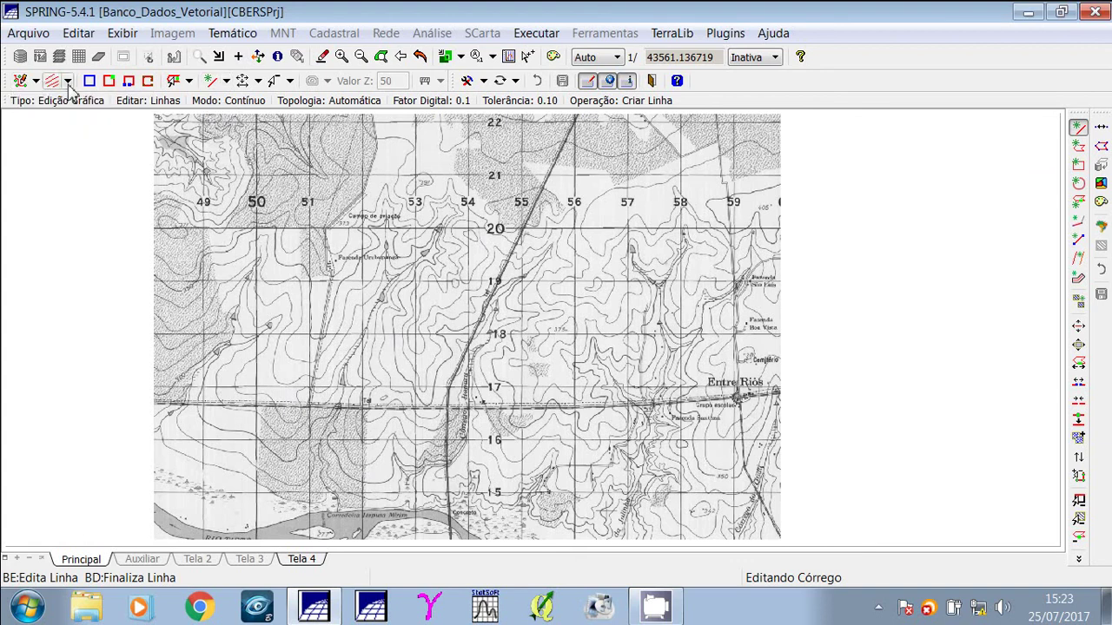
pyautogui.click(68, 81)
pyautogui.click(87, 103)
# Switch the line digitizing mode to Passo and look over the topology, digitizing factor and tolerance options.
pyautogui.click(188, 81)
pyautogui.moveTo(197, 105)
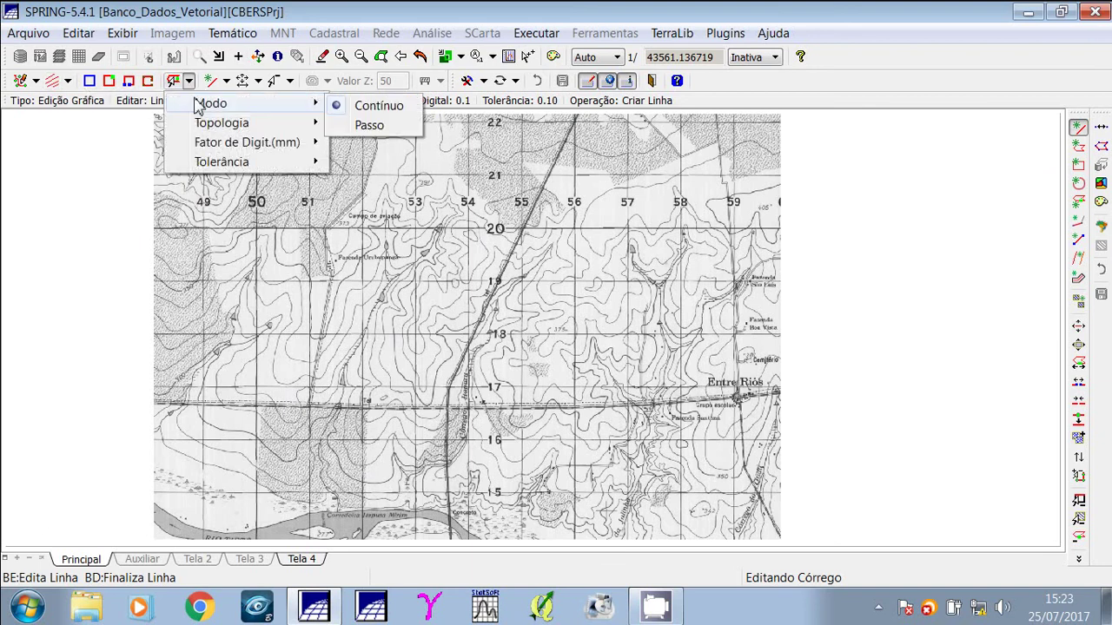
pyautogui.click(368, 126)
pyautogui.click(189, 81)
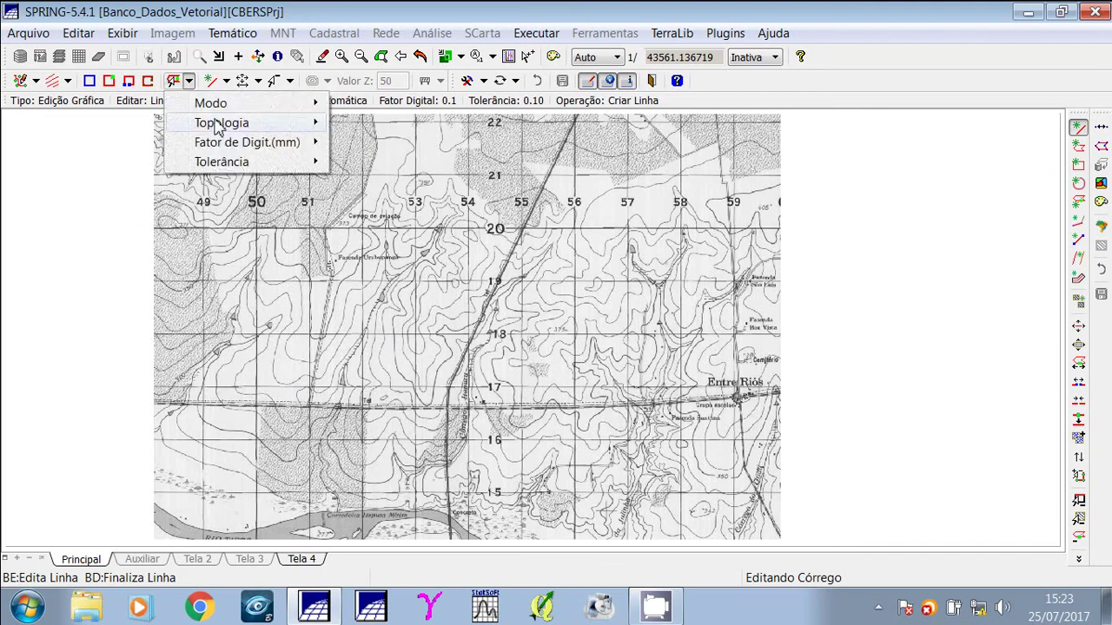
pyautogui.moveTo(219, 128)
pyautogui.click(190, 83)
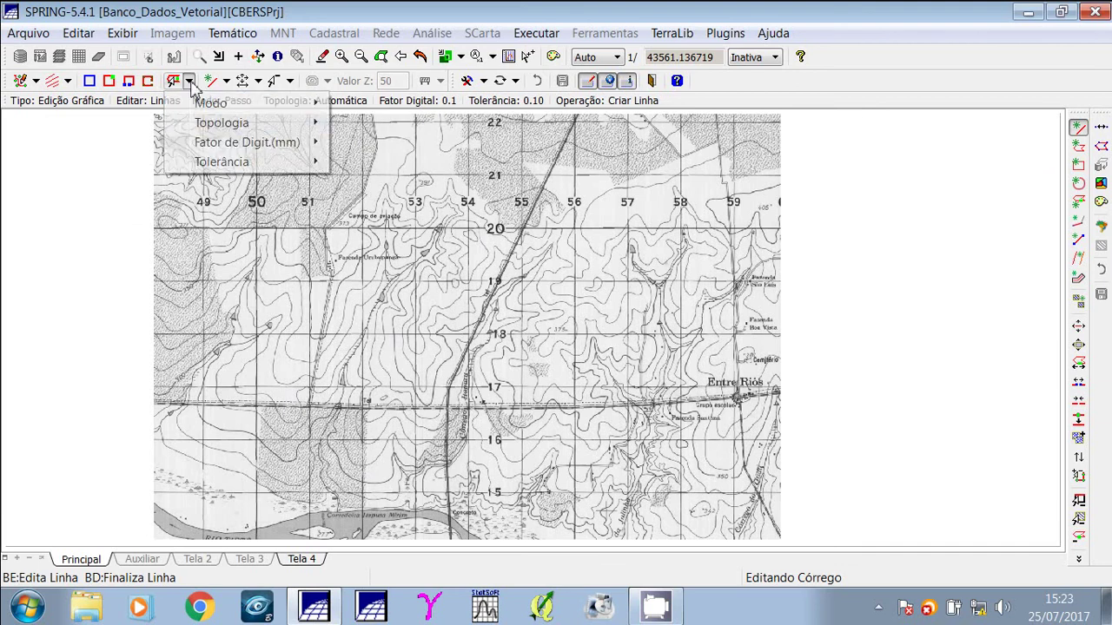
pyautogui.click(191, 82)
pyautogui.click(278, 10)
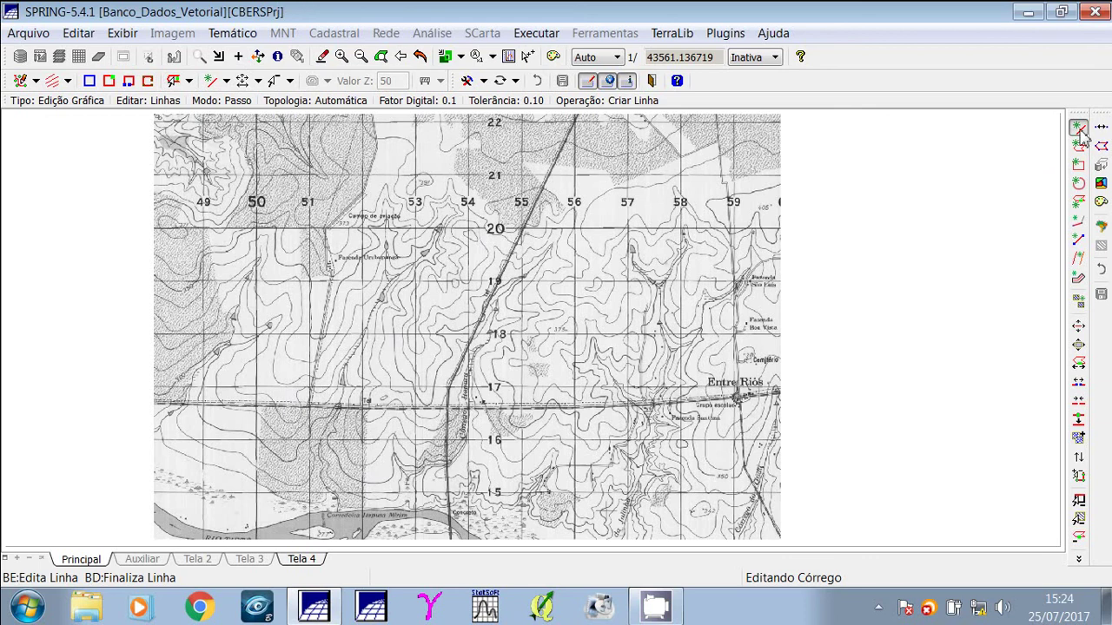
# Digitize the basin's eastern boundary from the north bank at Corredeira Itapura Mirim northward to around grid line 20.
pyautogui.click(338, 512)
pyautogui.click(360, 492)
pyautogui.click(375, 405)
pyautogui.click(382, 396)
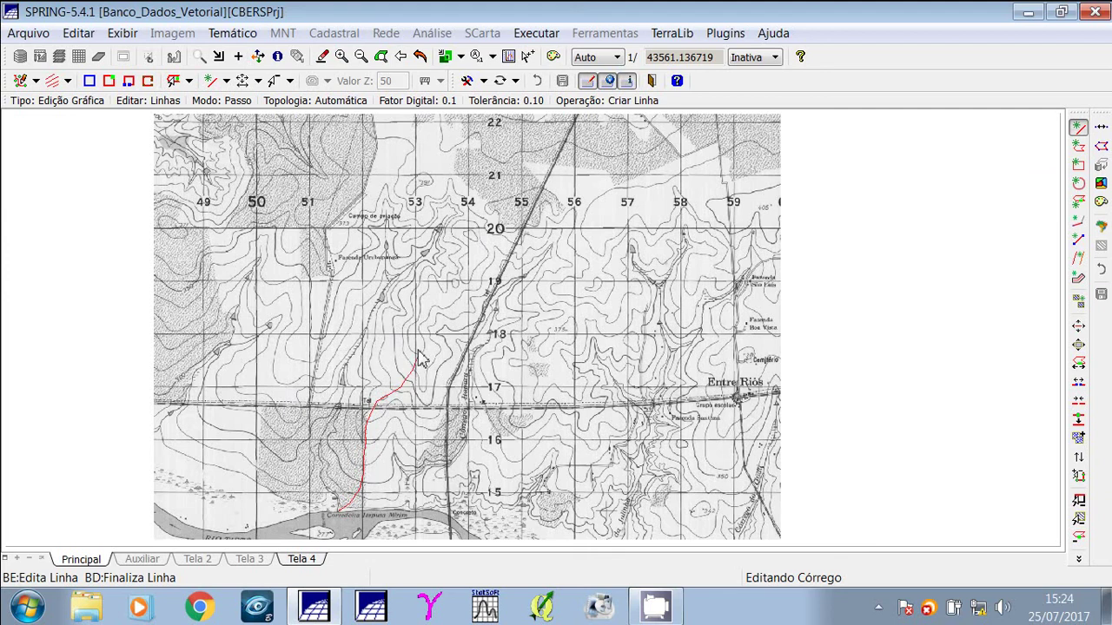
pyautogui.click(417, 355)
pyautogui.click(471, 269)
pyautogui.click(475, 260)
pyautogui.click(477, 251)
pyautogui.rightClick(477, 250)
pyautogui.click(476, 225)
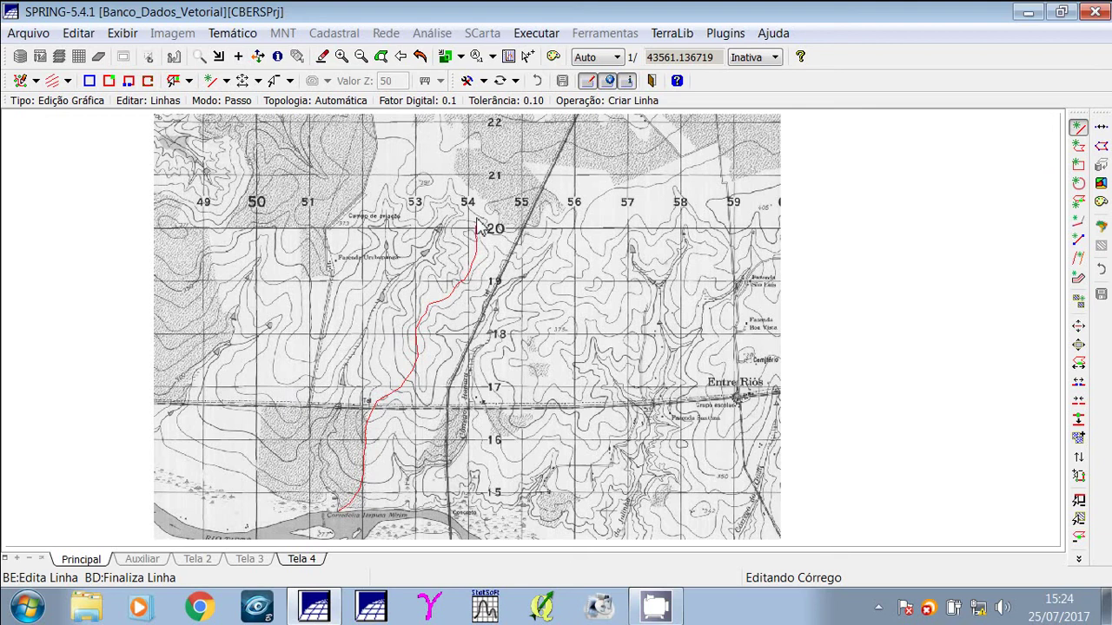
pyautogui.click(481, 185)
# Extend the boundary line around the basin's northern headwaters and past Campo de aviação to just south of Fazenda Urubupungá.
pyautogui.click(258, 56)
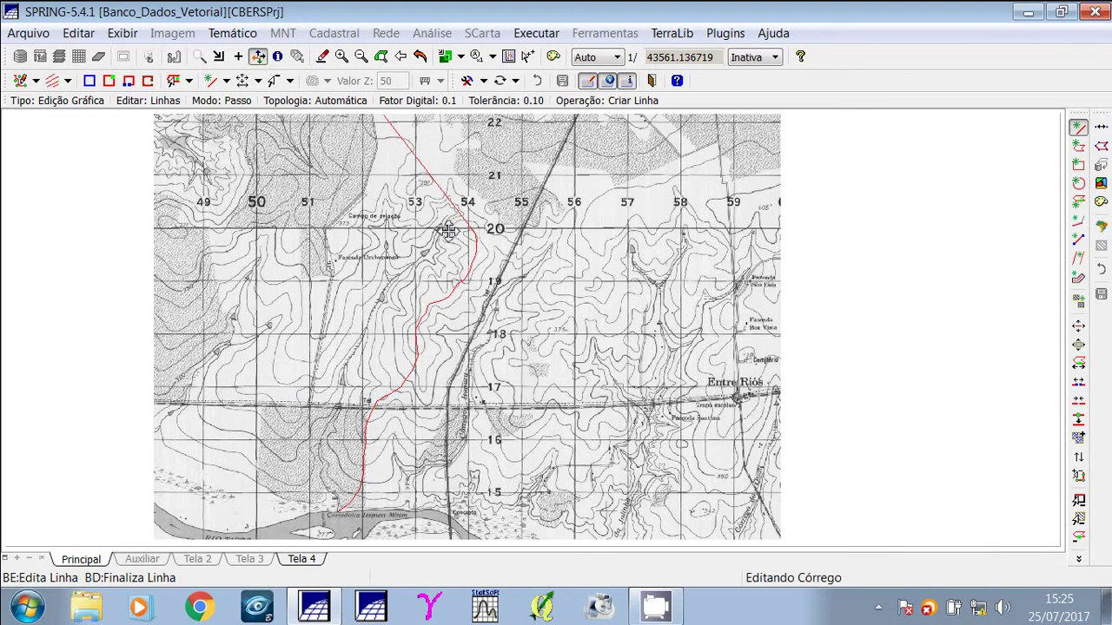
pyautogui.moveTo(447, 230); pyautogui.dragTo(430, 291)
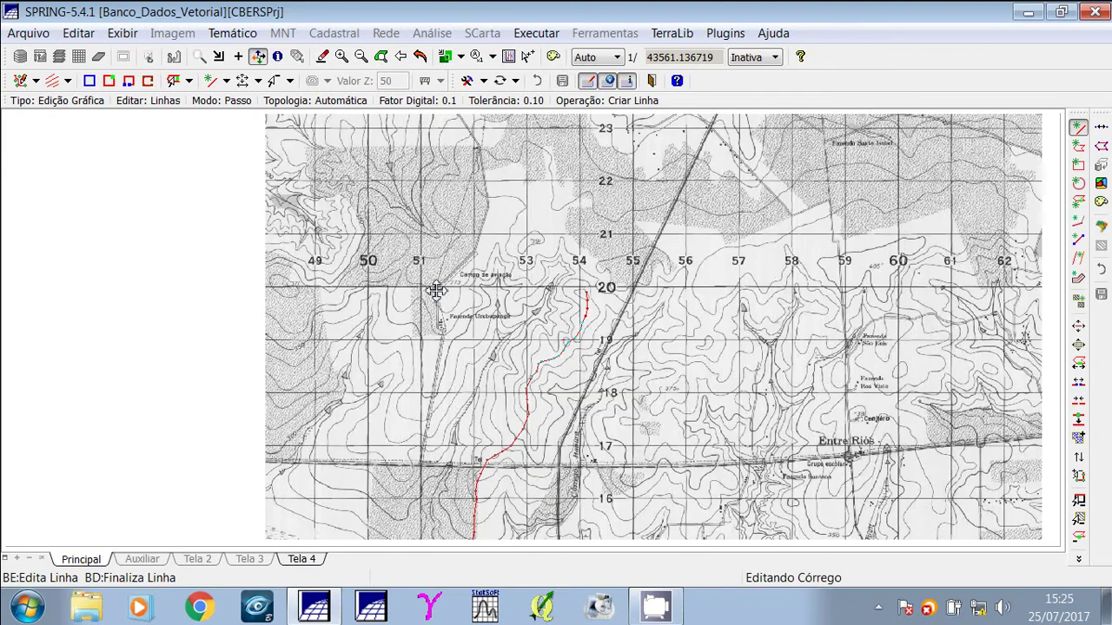
pyautogui.rightClick(593, 262)
pyautogui.click(588, 275)
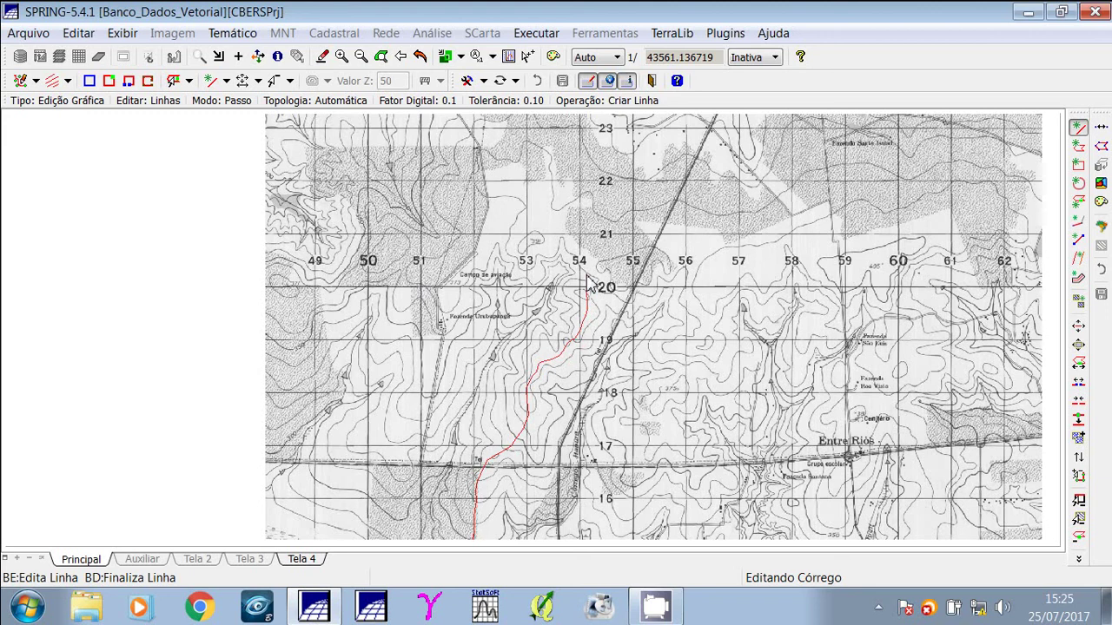
pyautogui.click(544, 261)
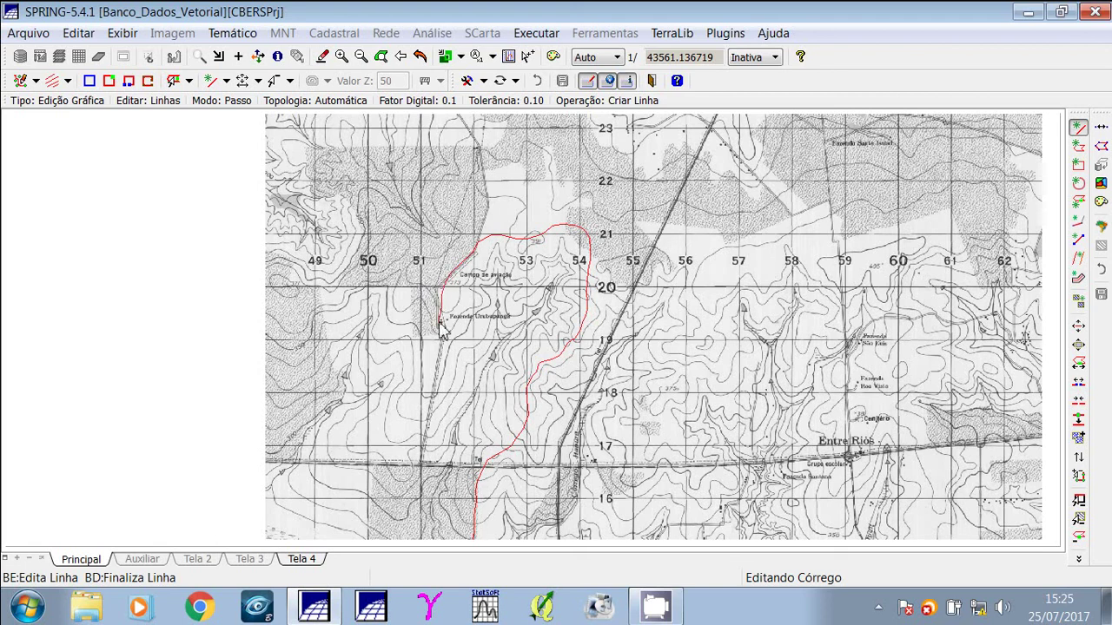
pyautogui.rightClick(438, 361)
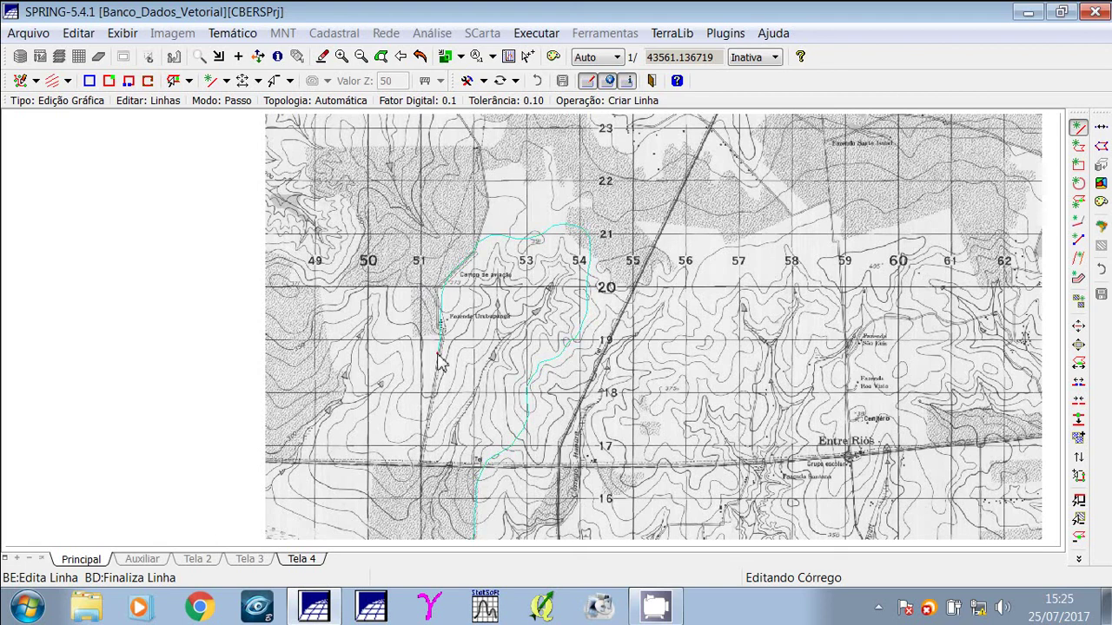
# Trace the basin's western boundary from south of Fazenda Urubupungá down to the east-west road near grid line 50.
pyautogui.click(434, 368)
pyautogui.click(431, 393)
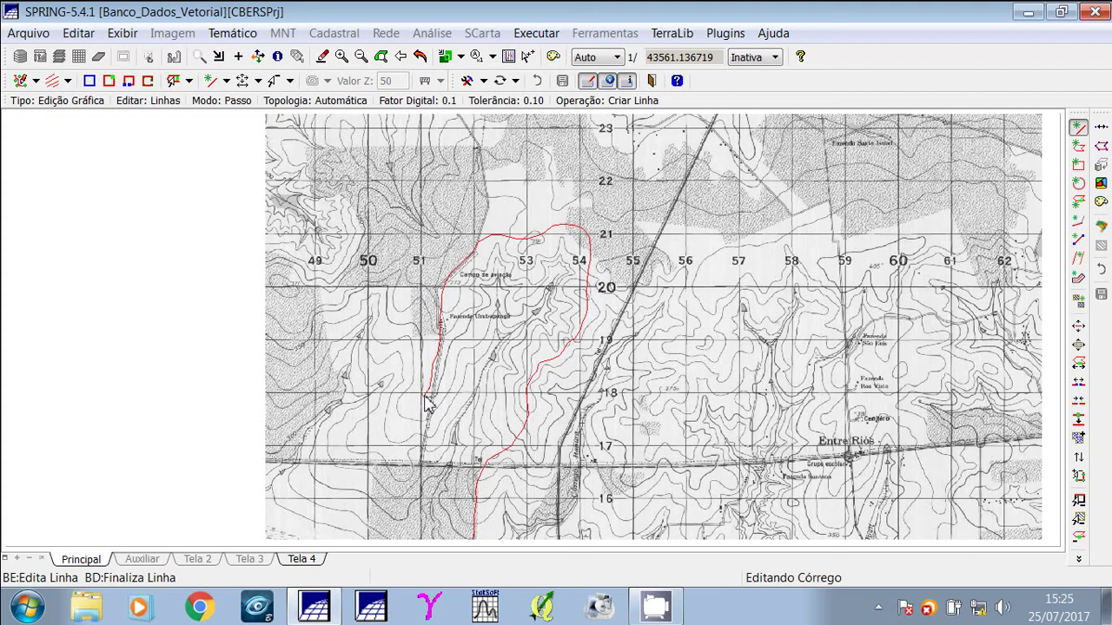
pyautogui.click(409, 414)
pyautogui.click(392, 431)
pyautogui.click(381, 449)
pyautogui.click(372, 468)
# Continue the boundary around the stippled area back to its starting point on the Rio Tietê bank and finish the line.
pyautogui.click(259, 58)
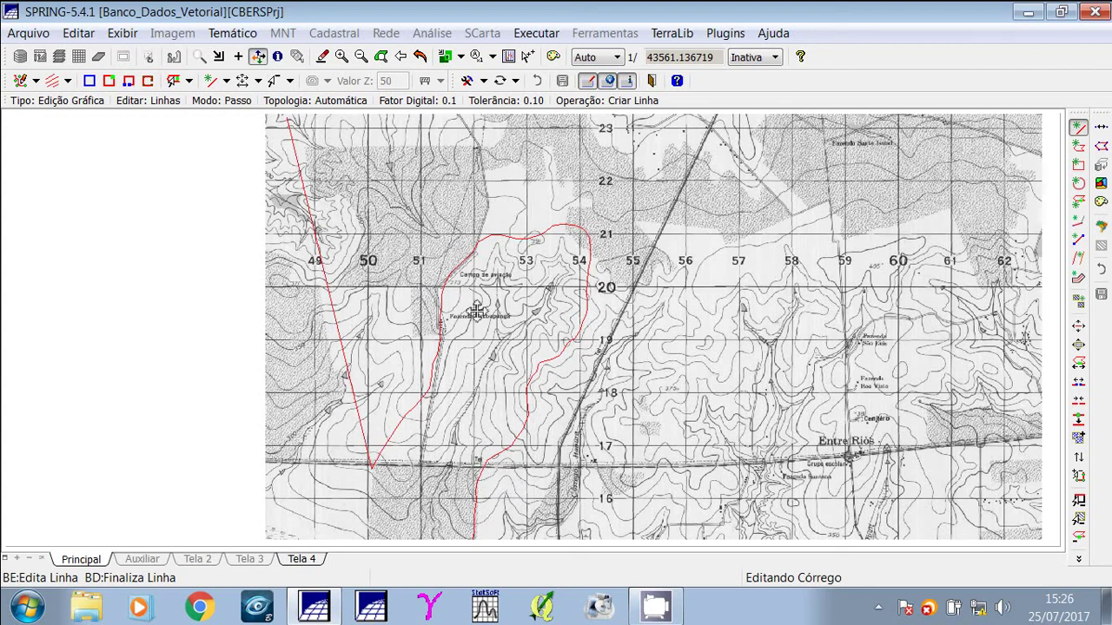
pyautogui.scroll(-5, 458, 286)
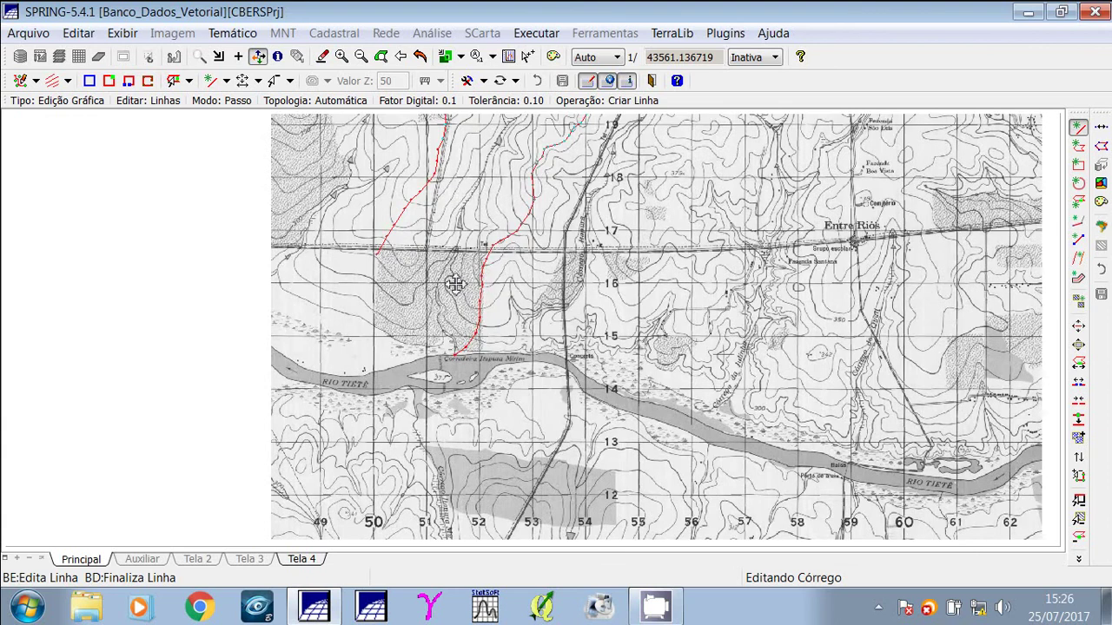
pyautogui.rightClick(456, 284)
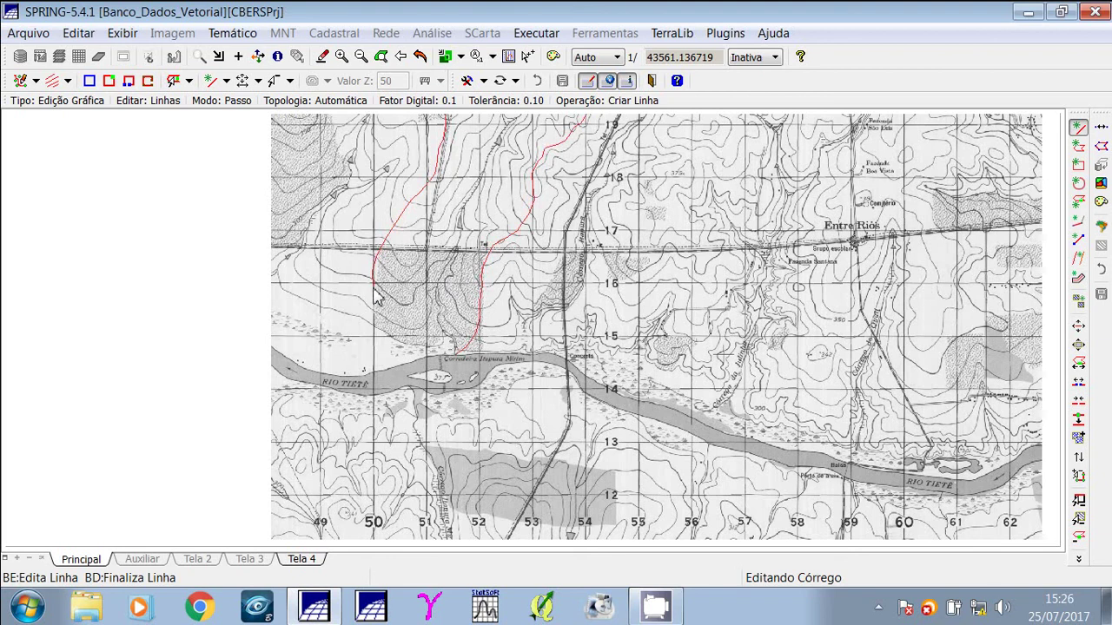
pyautogui.rightClick(376, 301)
pyautogui.click(415, 349)
pyautogui.click(444, 356)
pyautogui.click(446, 393)
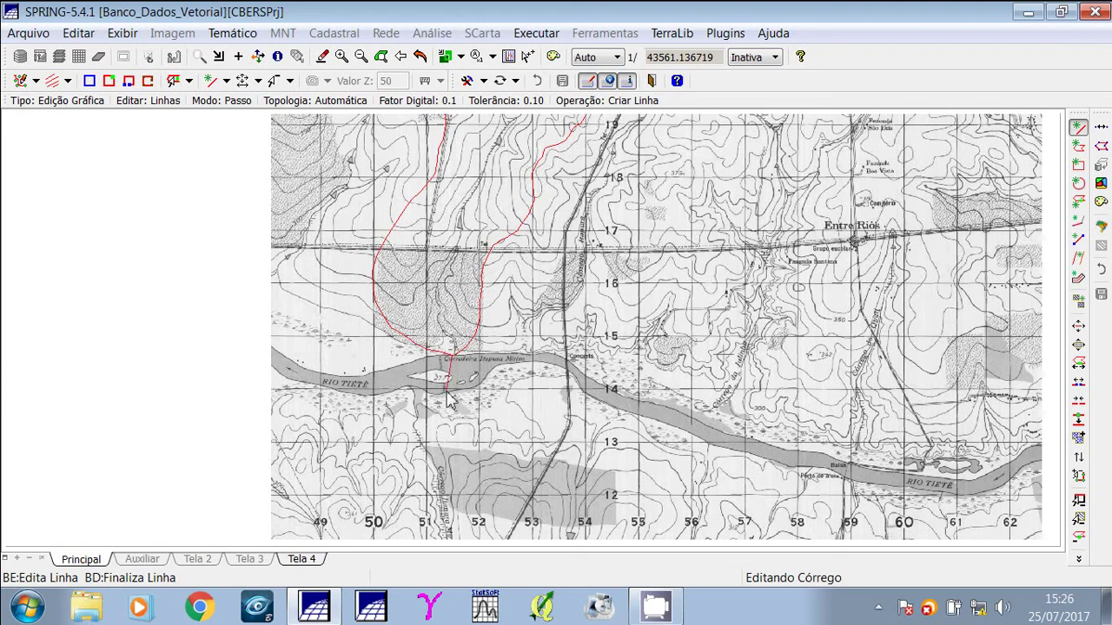
pyautogui.rightClick(447, 394)
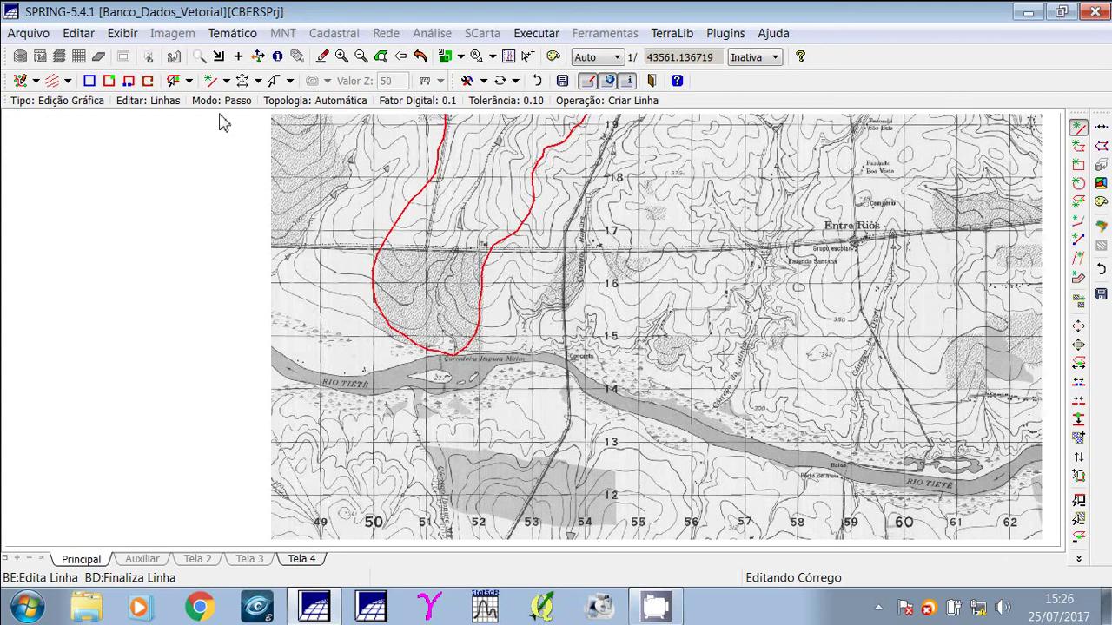
# Join the two open ends of the basin boundary where they meet at the river bank above Corredeira Itapura Mirim.
pyautogui.click(201, 59)
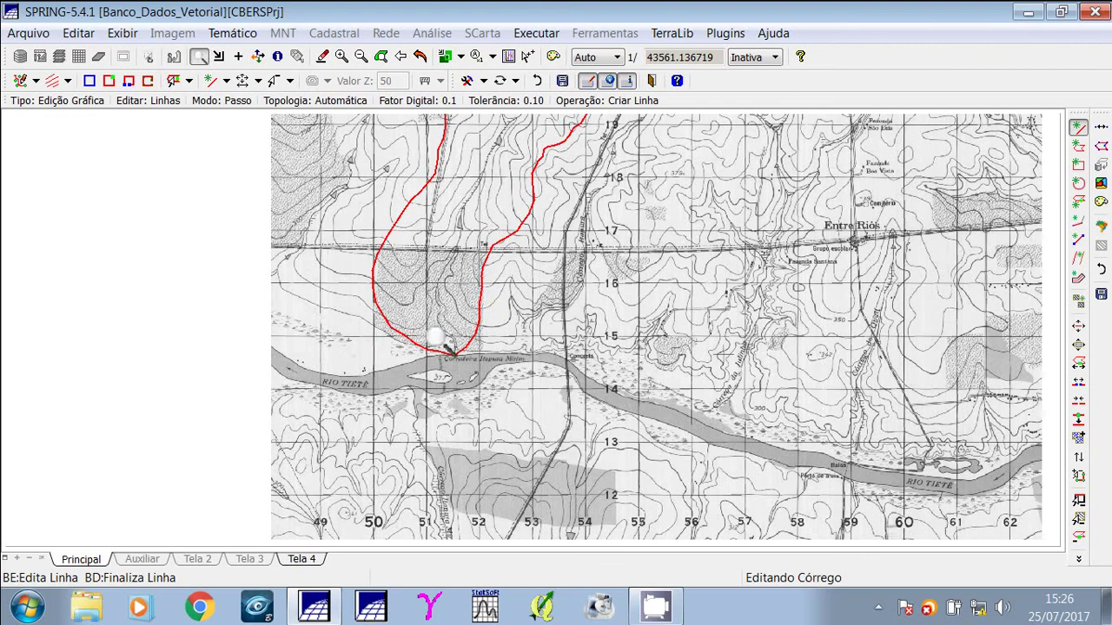
pyautogui.moveTo(434, 337); pyautogui.dragTo(499, 388)
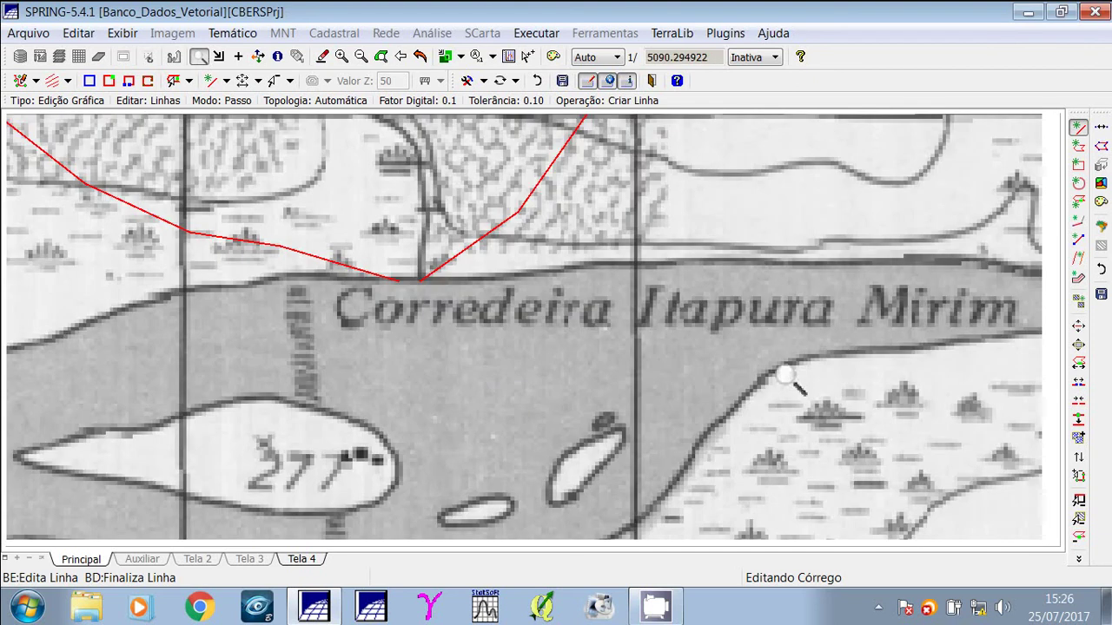
pyautogui.click(1078, 402)
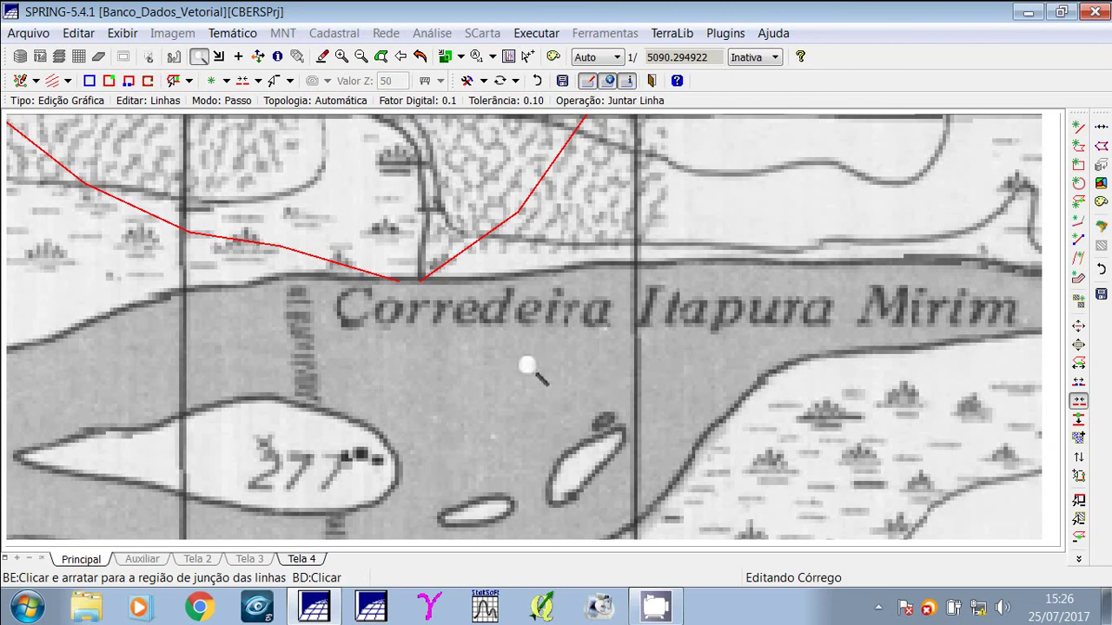
pyautogui.rightClick(605, 327)
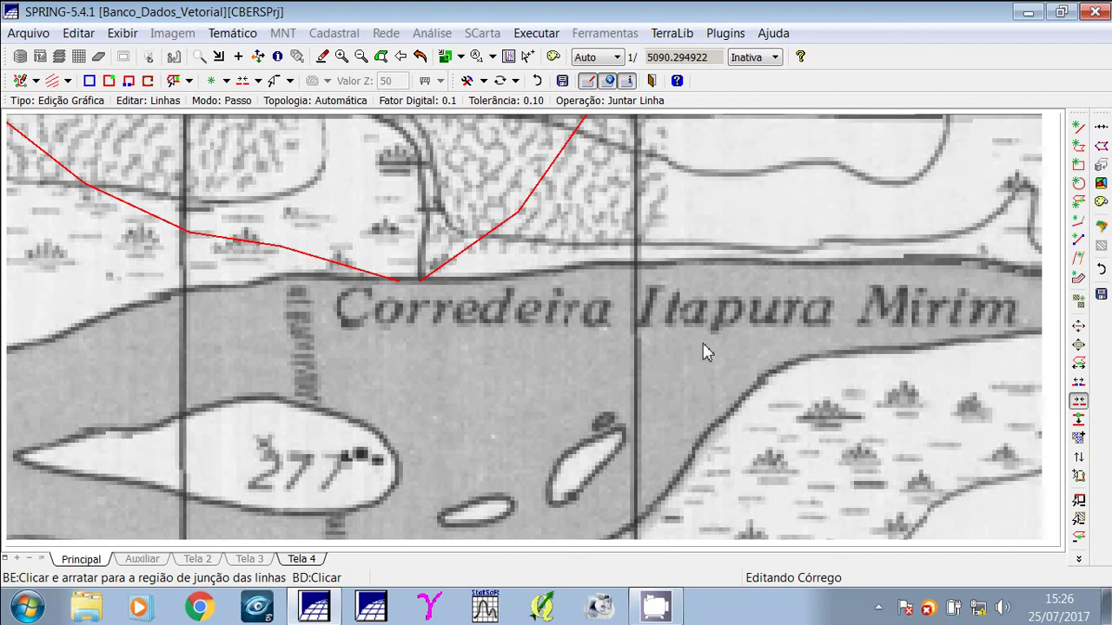
pyautogui.click(516, 321)
pyautogui.moveTo(515, 323); pyautogui.dragTo(472, 301)
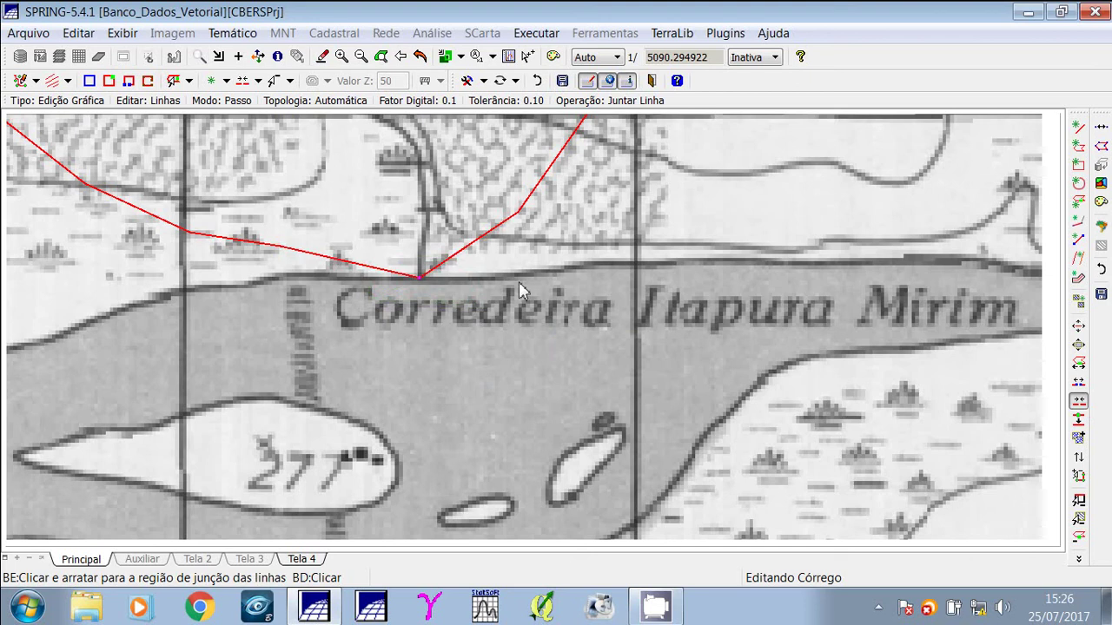
# Adjust the nodes of the boundary, saving the edited lines, and generate the polygon from it.
pyautogui.click(1100, 127)
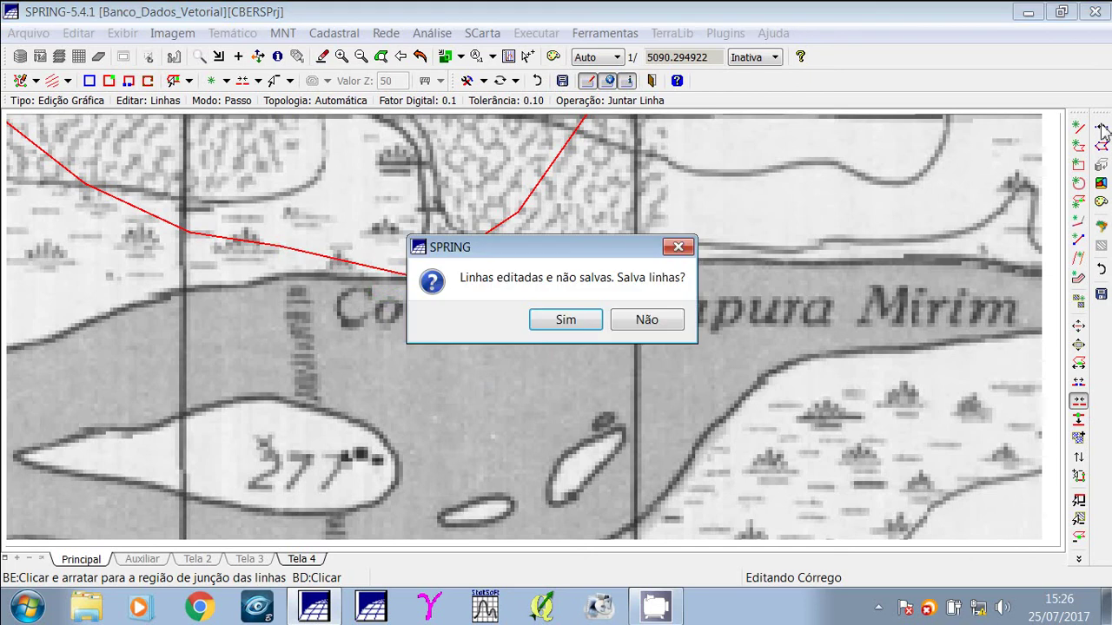
pyautogui.click(588, 326)
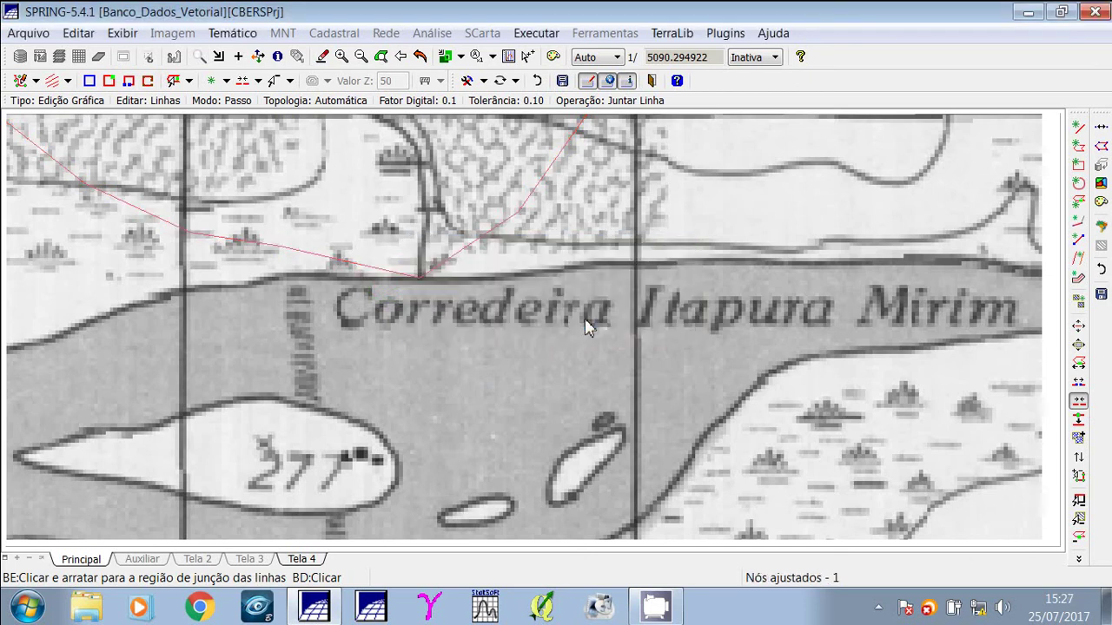
pyautogui.click(362, 57)
pyautogui.click(363, 59)
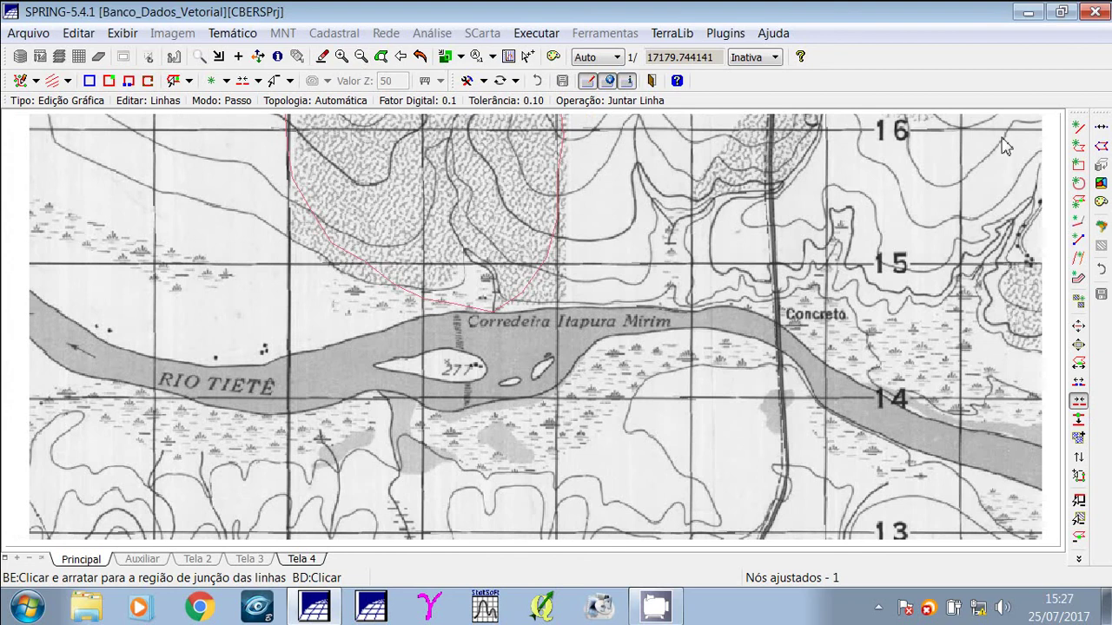
pyautogui.click(1100, 148)
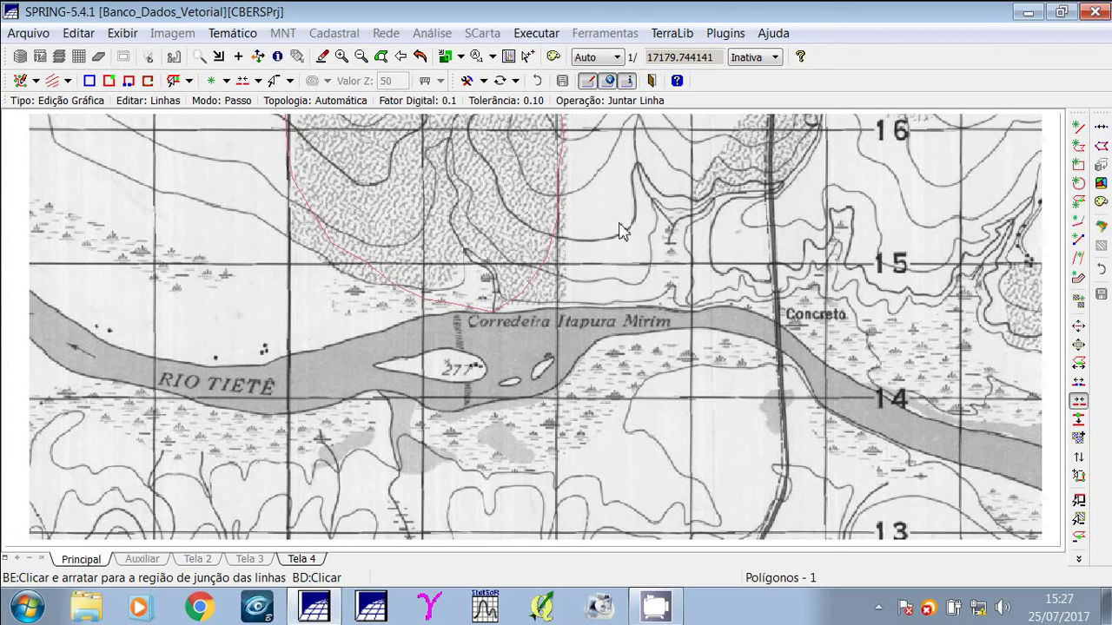
# Start a new line at the stream's headwater by Campo de aviação and trace it south through the pond above Fazenda Urubupungá.
pyautogui.click(258, 57)
pyautogui.moveTo(512, 154); pyautogui.dragTo(512, 242)
pyautogui.moveTo(525, 164); pyautogui.dragTo(532, 263)
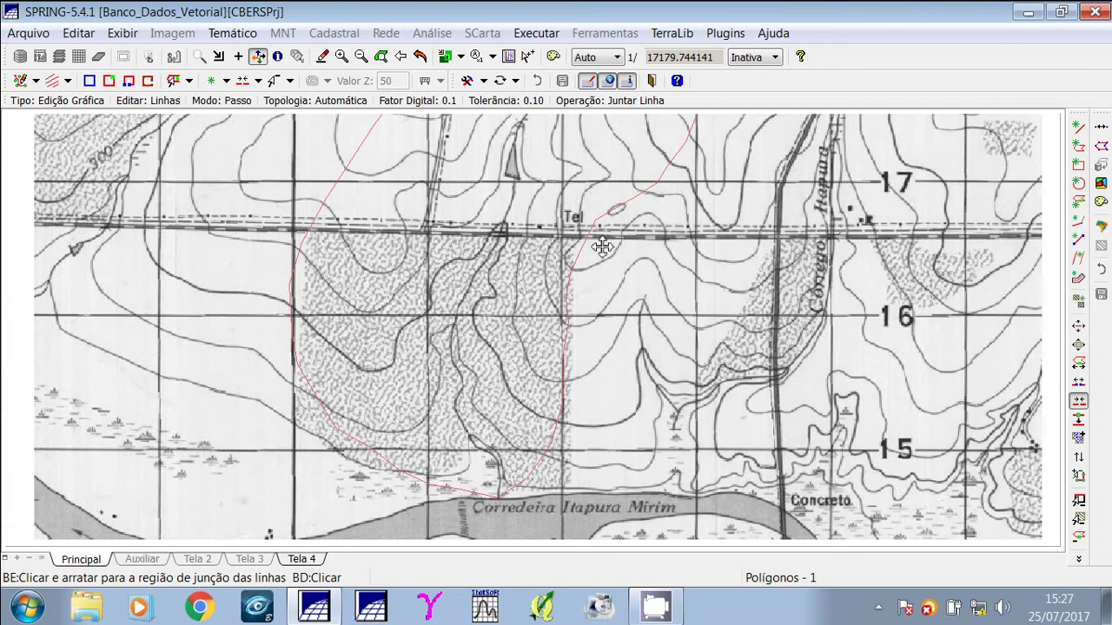
pyautogui.click(1078, 128)
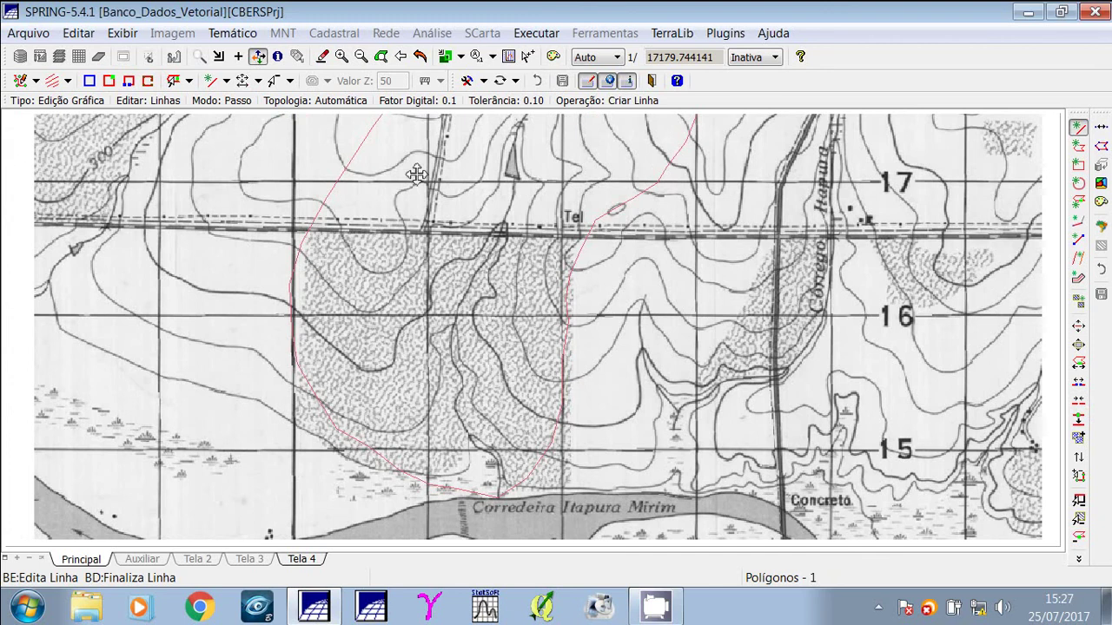
pyautogui.moveTo(417, 174); pyautogui.dragTo(417, 330)
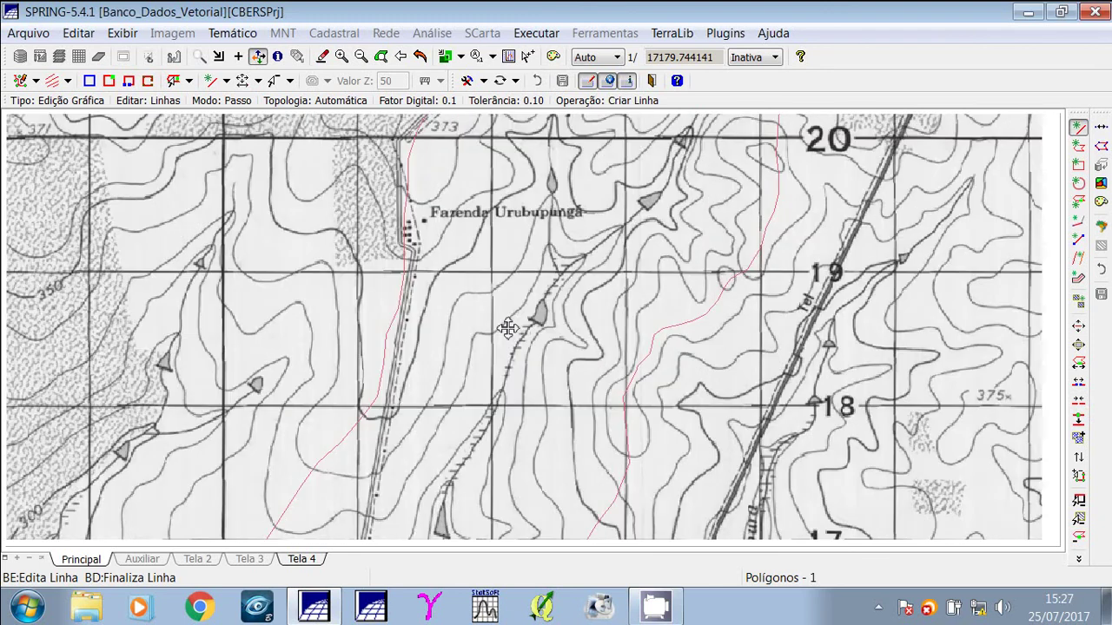
pyautogui.moveTo(511, 119); pyautogui.dragTo(467, 227)
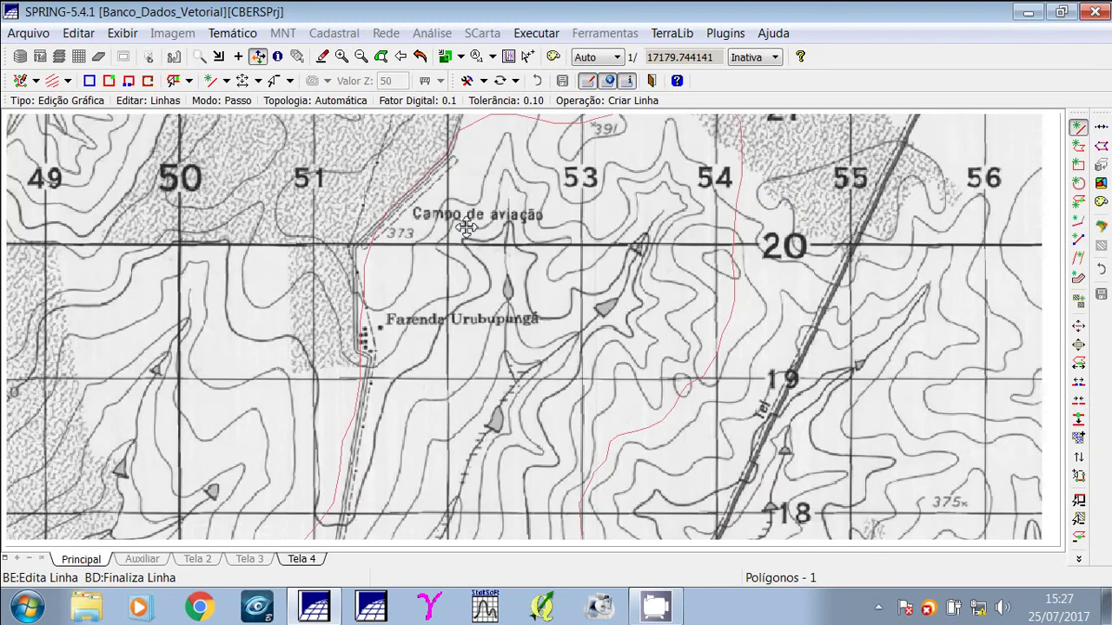
pyautogui.click(342, 57)
pyautogui.moveTo(444, 212); pyautogui.dragTo(483, 260)
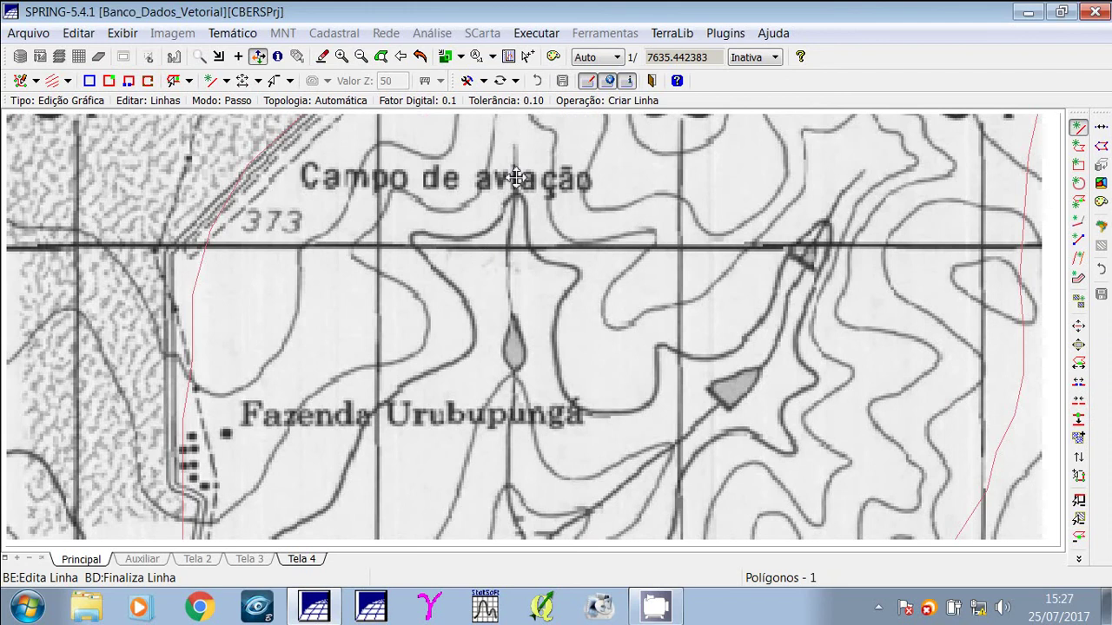
pyautogui.press('Escape')
pyautogui.click(514, 146)
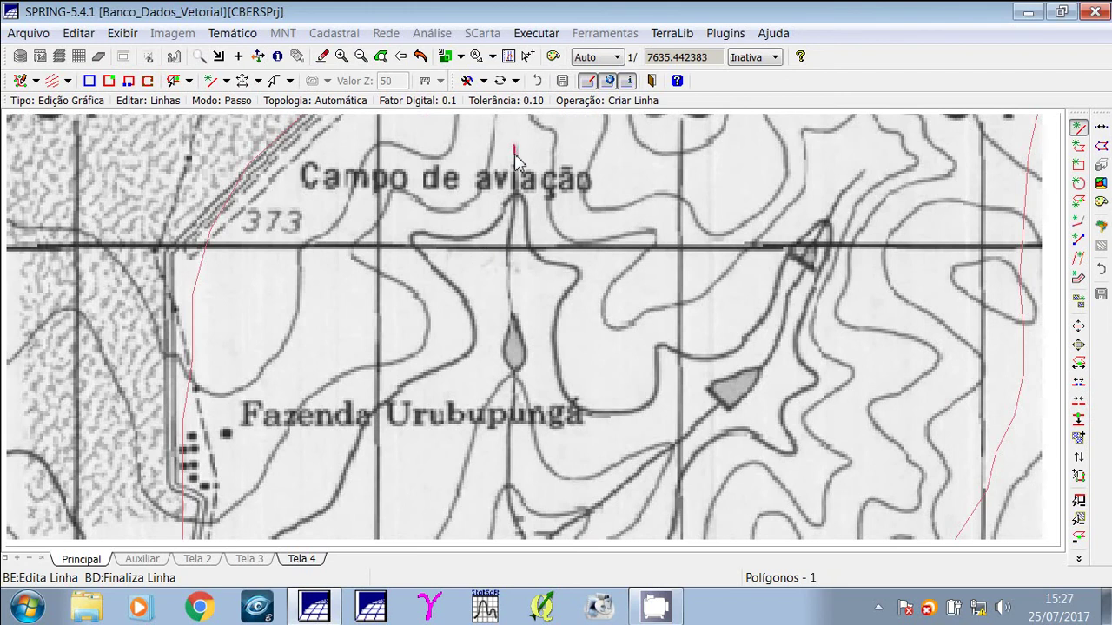
pyautogui.click(515, 198)
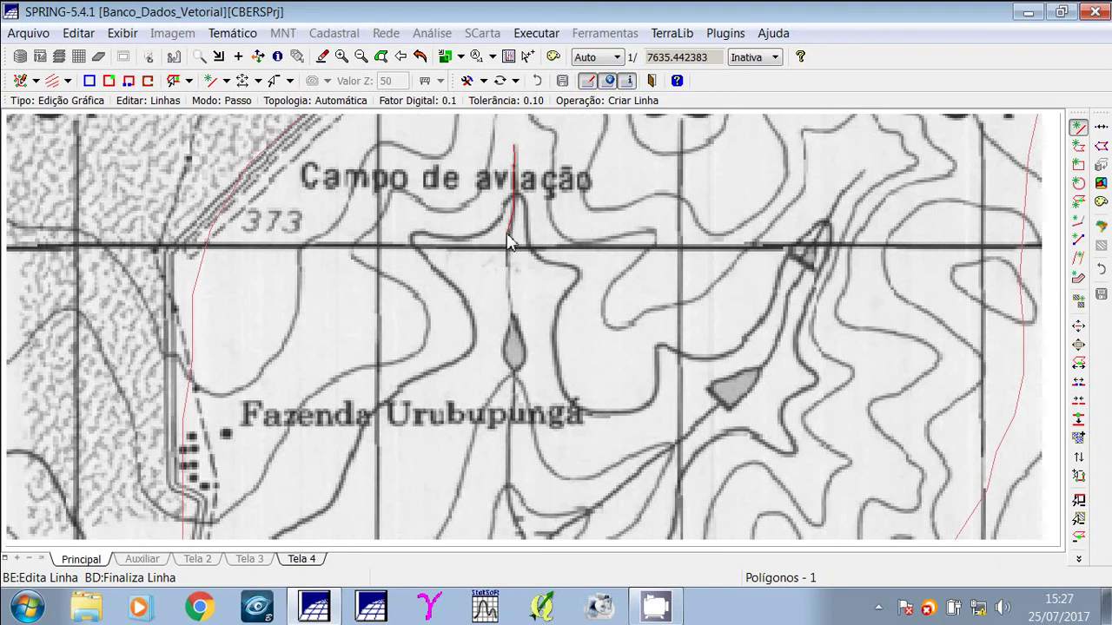
pyautogui.click(509, 296)
pyautogui.click(514, 372)
# Continue the stream line south past Fazenda Urubupungá to the confluence above the next pond and finish the line.
pyautogui.click(508, 500)
pyautogui.click(512, 523)
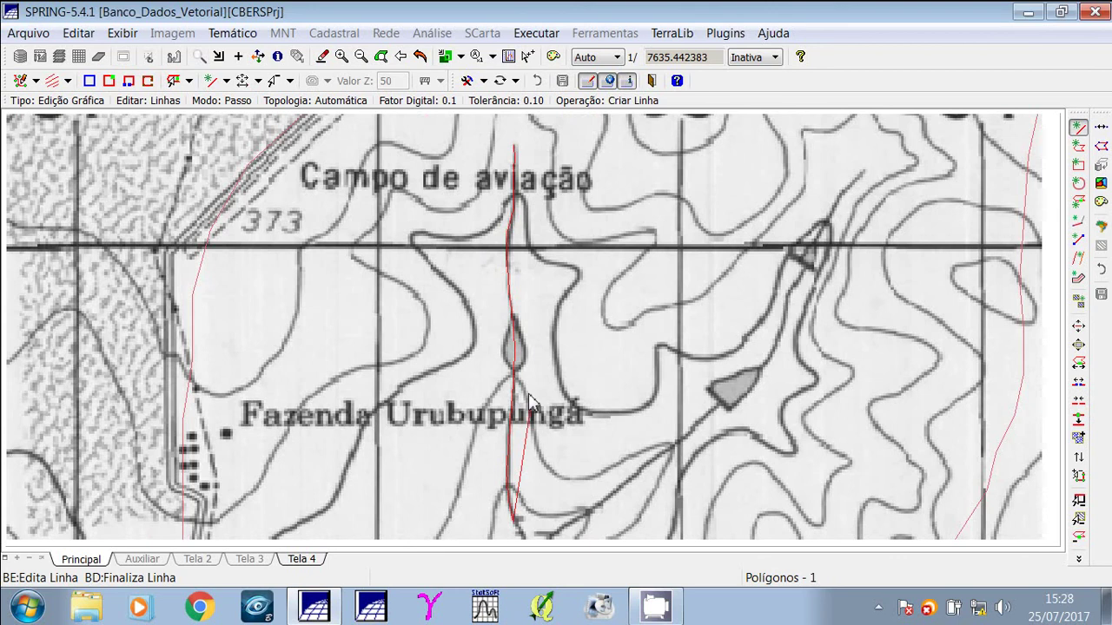
pyautogui.click(258, 57)
pyautogui.moveTo(541, 445); pyautogui.dragTo(501, 293)
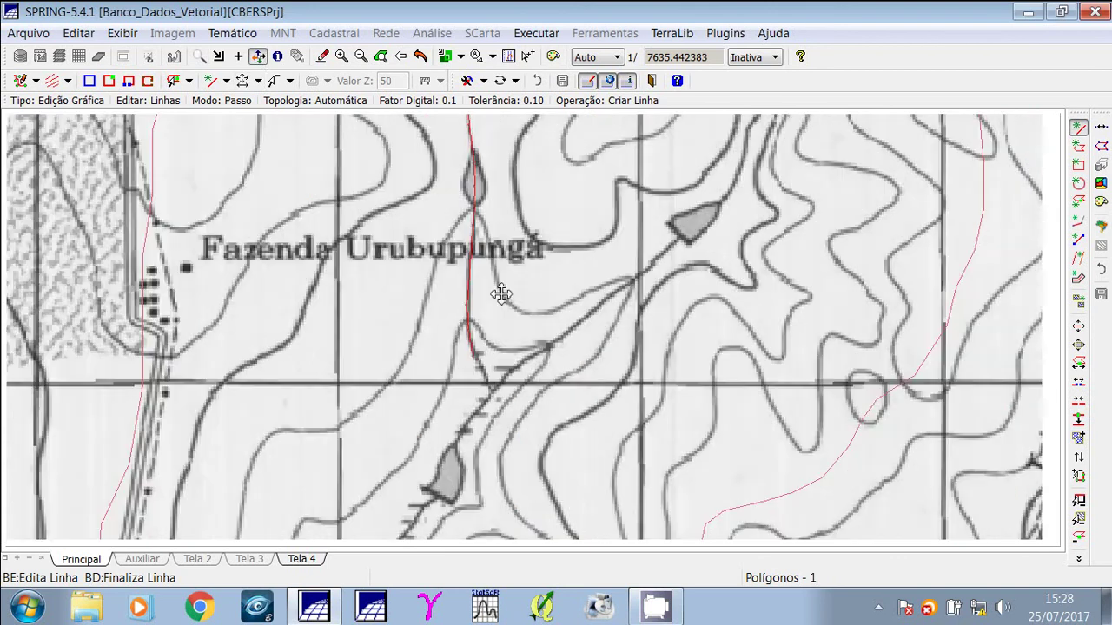
pyautogui.moveTo(514, 397); pyautogui.dragTo(514, 331)
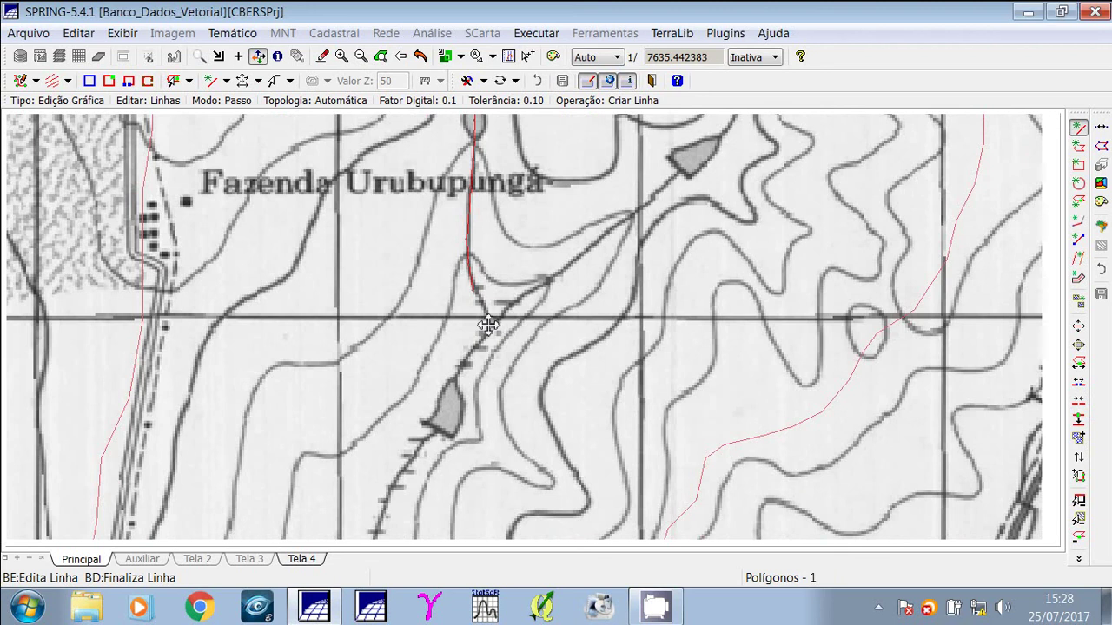
pyautogui.press('Escape')
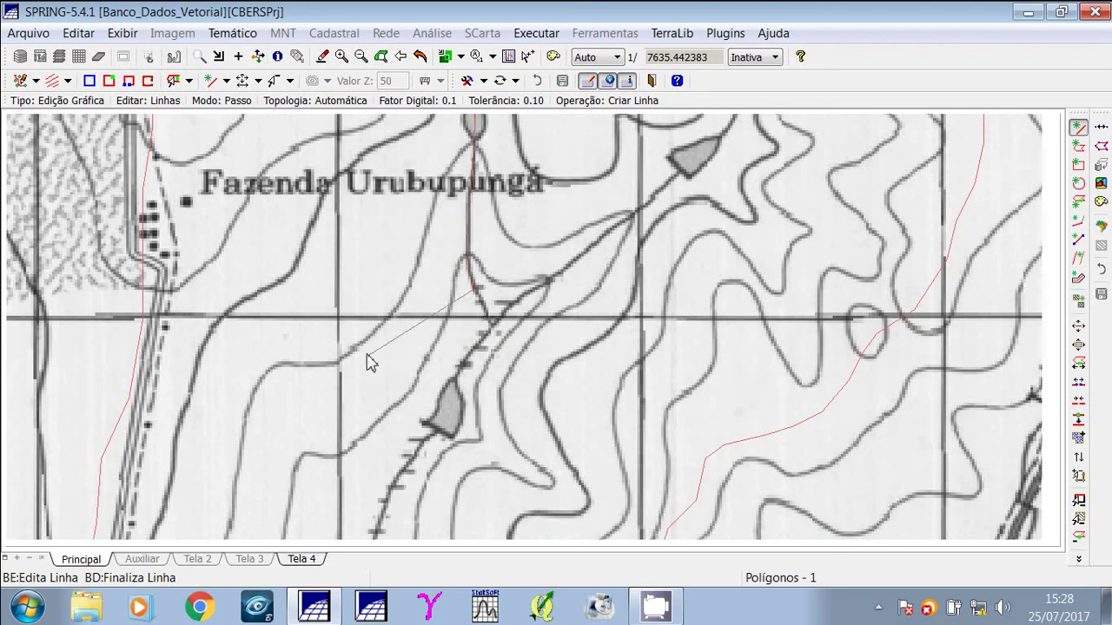
pyautogui.click(490, 322)
pyautogui.rightClick(492, 331)
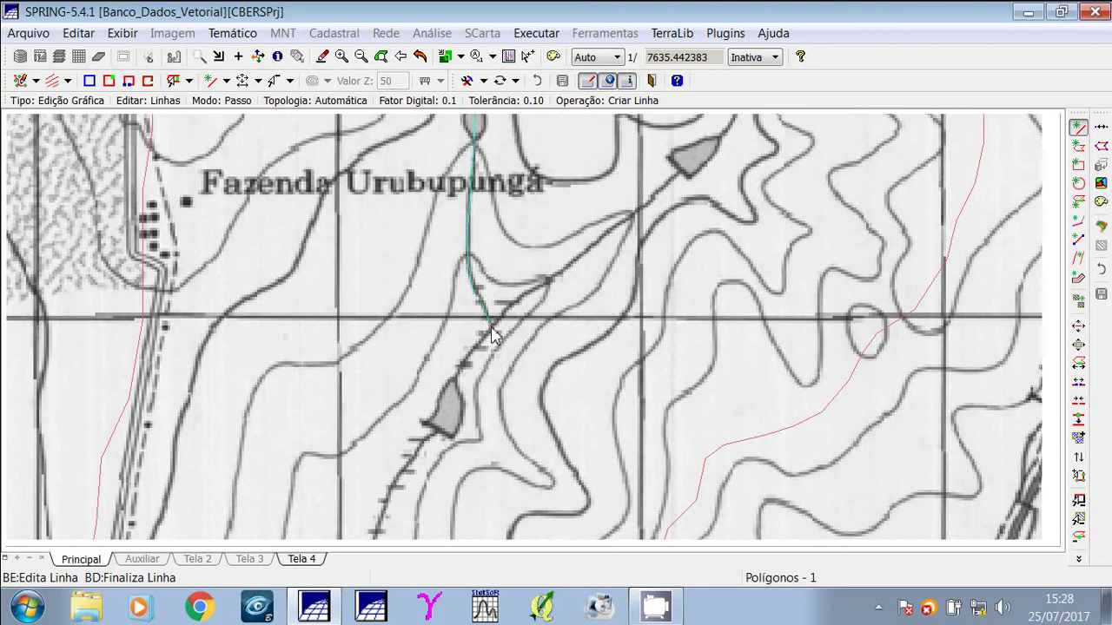
pyautogui.click(491, 331)
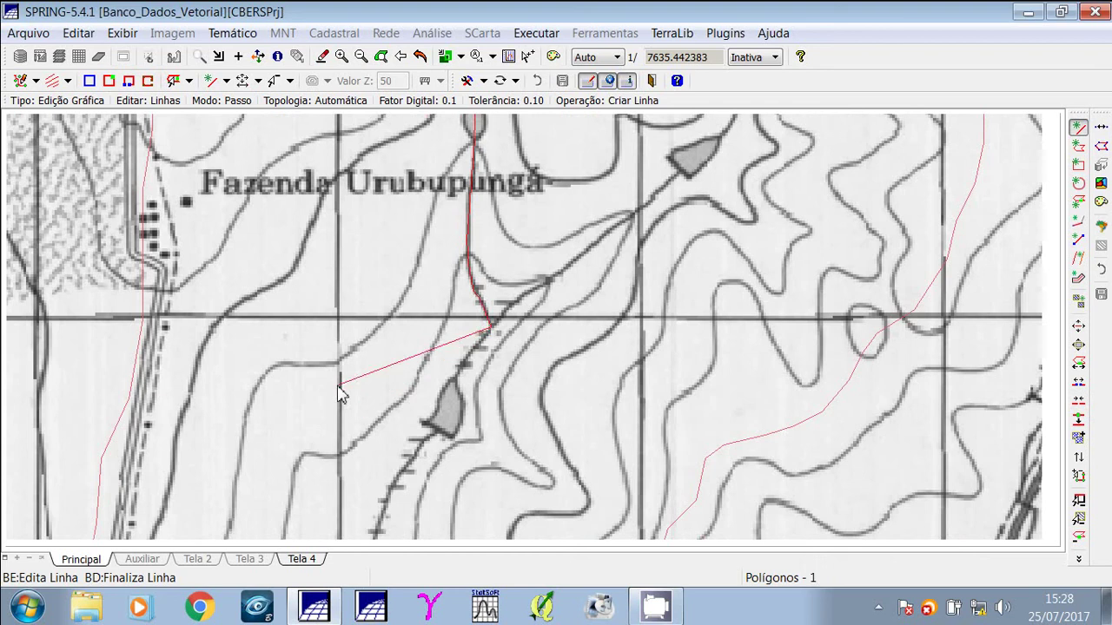
pyautogui.rightClick(339, 387)
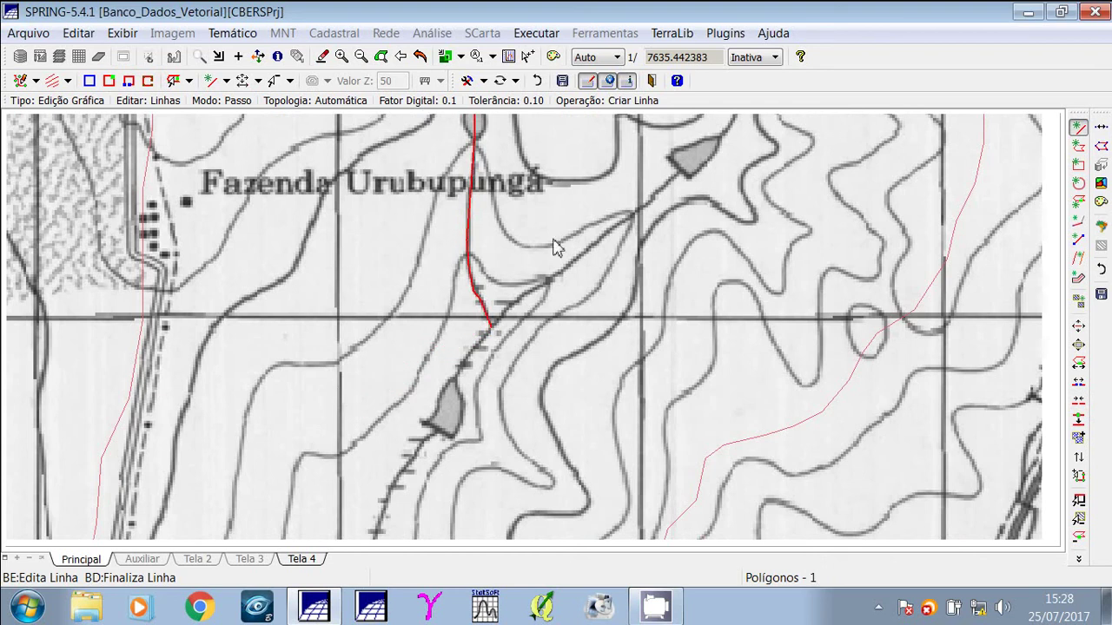
# Start a second stream line at the headwater between grid labels 53 and 54 and trace it southwest through the small upper pond.
pyautogui.click(257, 57)
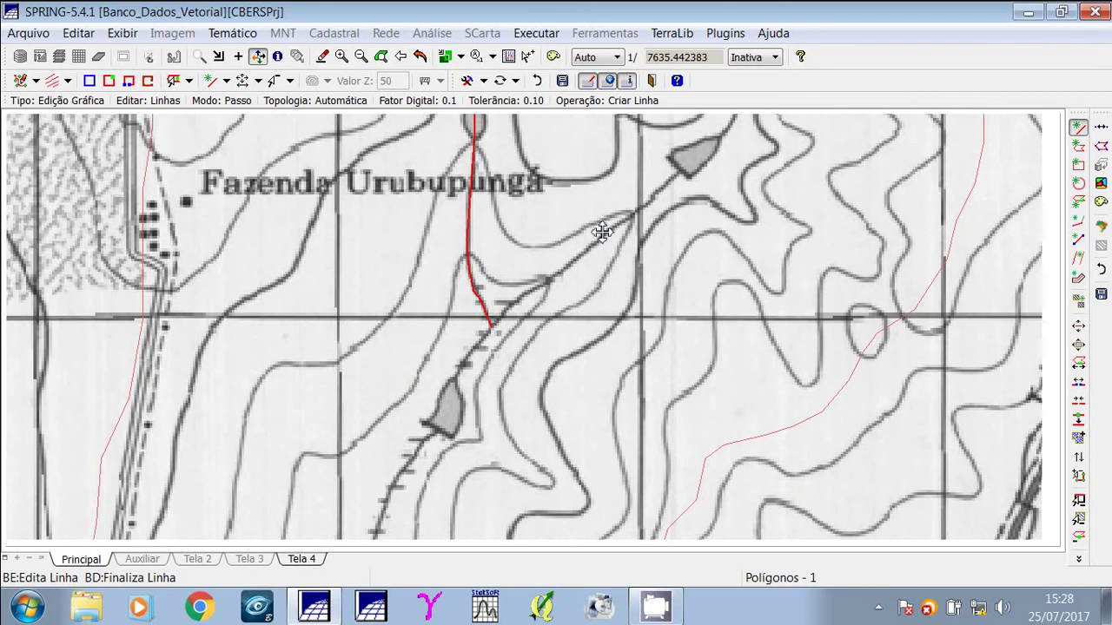
pyautogui.moveTo(602, 233); pyautogui.dragTo(495, 373)
pyautogui.moveTo(600, 269); pyautogui.dragTo(514, 394)
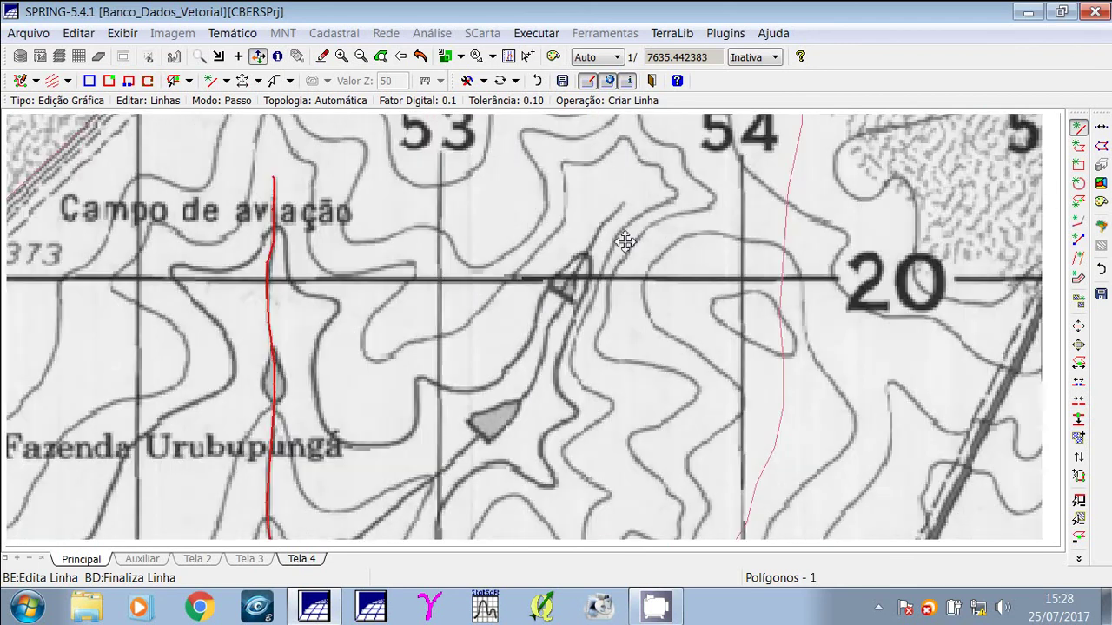
pyautogui.rightClick(625, 241)
pyautogui.click(623, 205)
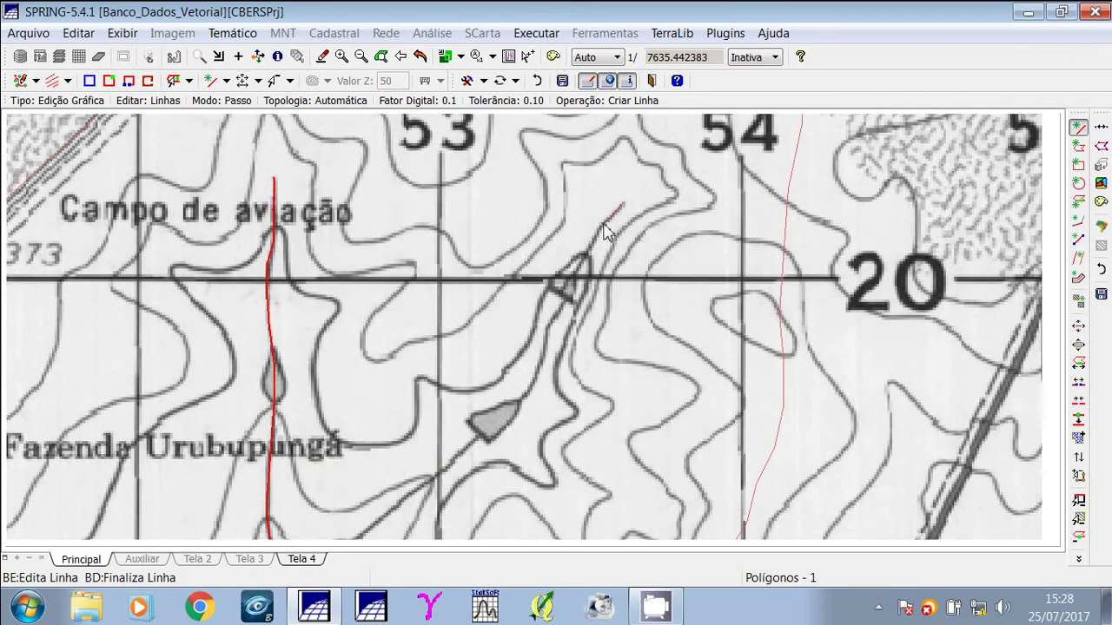
pyautogui.click(603, 224)
pyautogui.click(588, 257)
pyautogui.click(567, 296)
# Continue the second stream line through the lower pond and southwest to the end of the first stream, then finish it.
pyautogui.click(258, 59)
pyautogui.moveTo(483, 476); pyautogui.dragTo(536, 332)
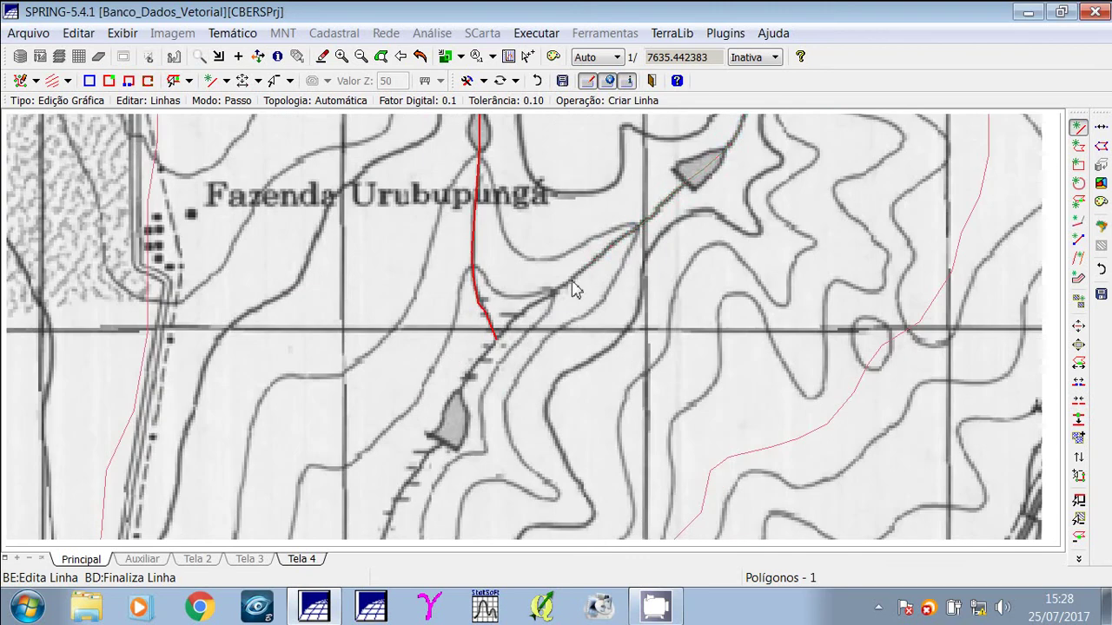
pyautogui.click(558, 295)
pyautogui.rightClick(535, 307)
pyautogui.click(513, 322)
pyautogui.rightClick(499, 344)
# Start the main stream line at the confluence and trace it southwest through the pond below.
pyautogui.click(499, 343)
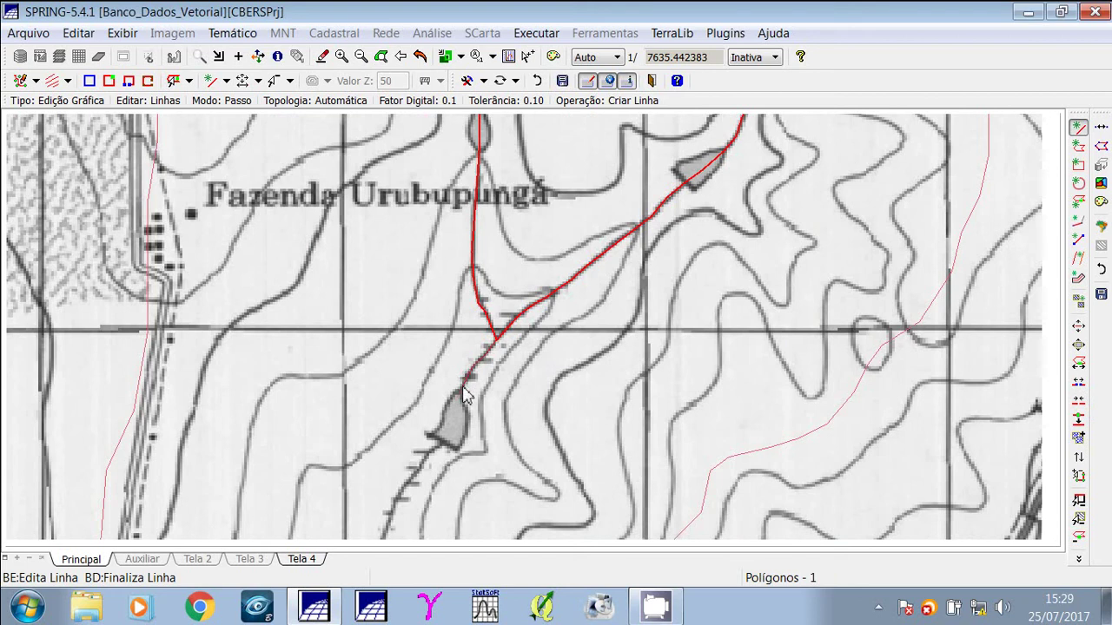
pyautogui.click(415, 475)
pyautogui.click(402, 495)
pyautogui.click(391, 513)
pyautogui.click(388, 529)
# Continue the main stream line south along the hatched valley to the contour tip above the triangular pond.
pyautogui.click(258, 56)
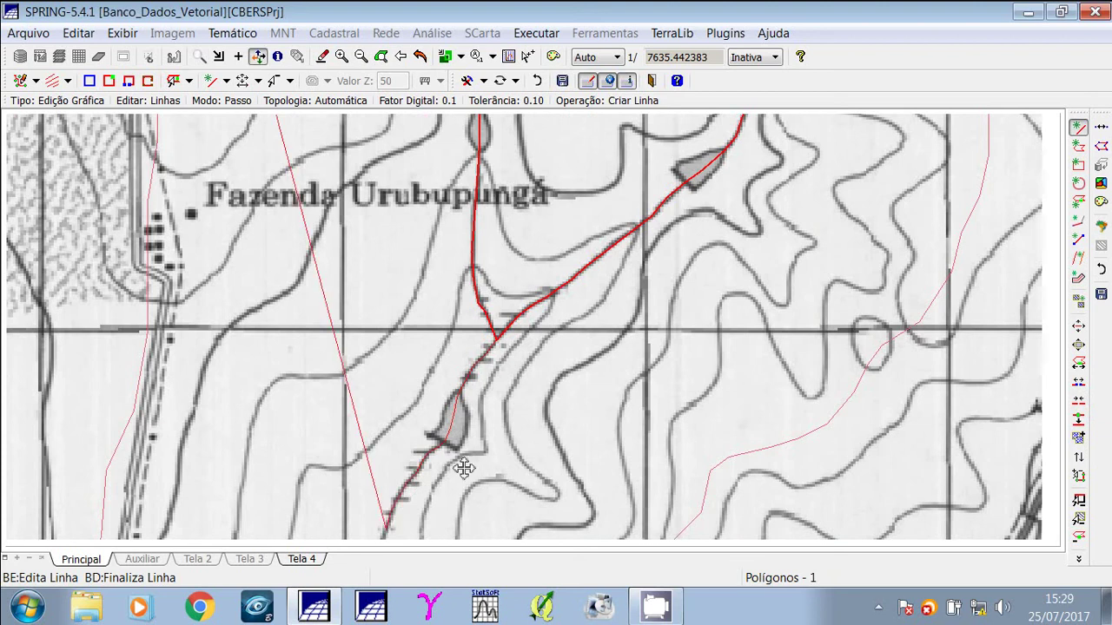
pyautogui.moveTo(463, 468); pyautogui.dragTo(515, 330)
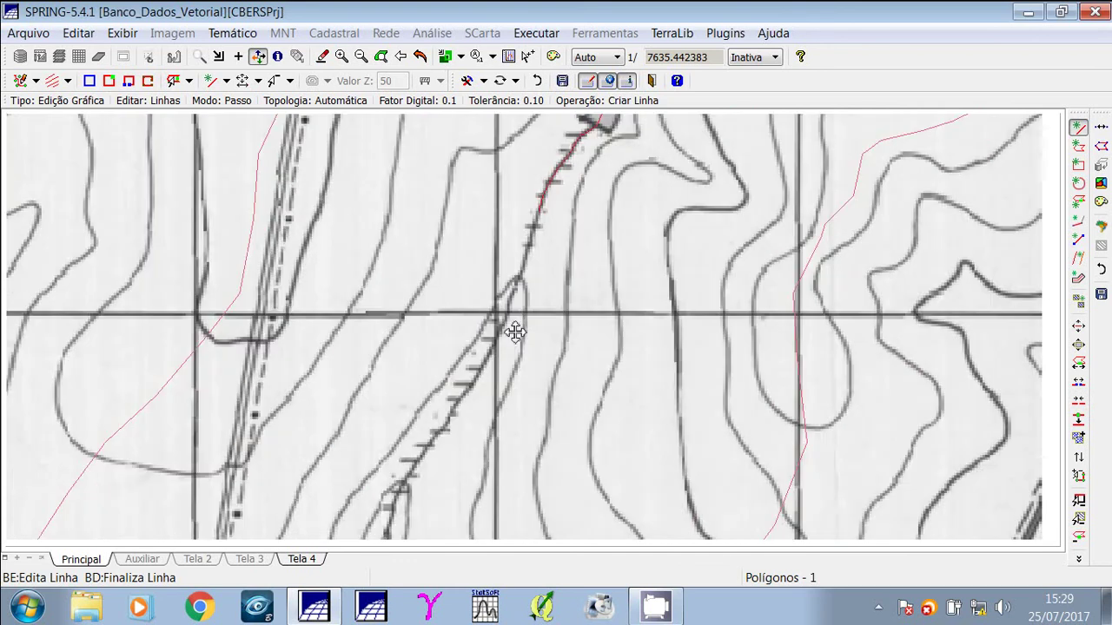
pyautogui.rightClick(525, 275)
pyautogui.click(525, 276)
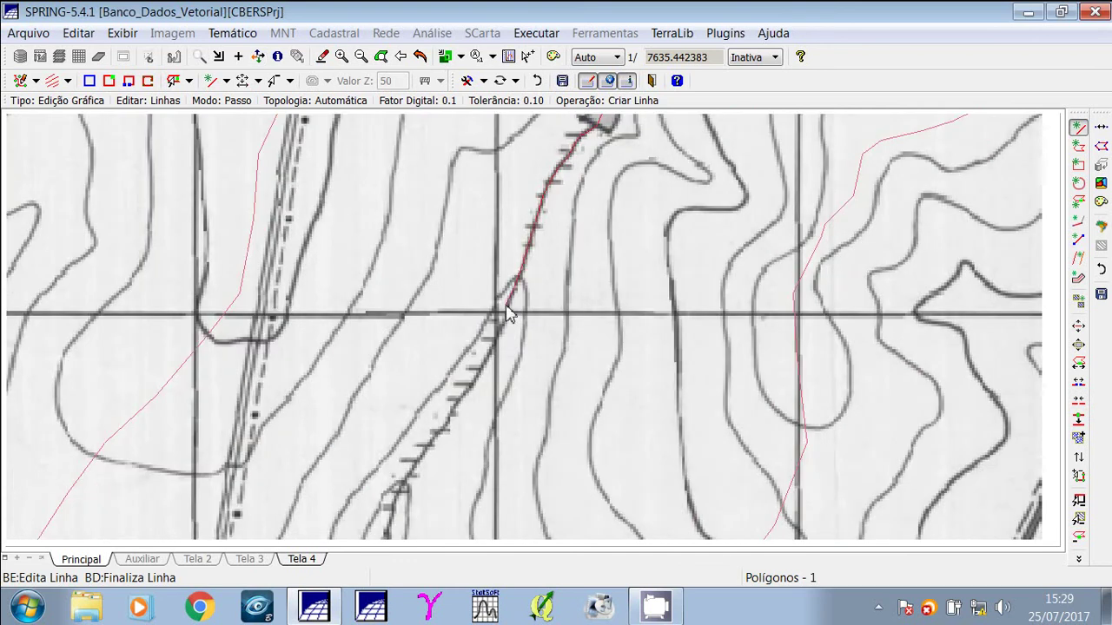
pyautogui.click(490, 351)
pyautogui.click(477, 379)
pyautogui.click(455, 406)
pyautogui.click(431, 436)
pyautogui.click(403, 481)
pyautogui.click(402, 491)
# Trace the main stream through the triangular pond and across the road west of Tel into the stippled area.
pyautogui.click(258, 55)
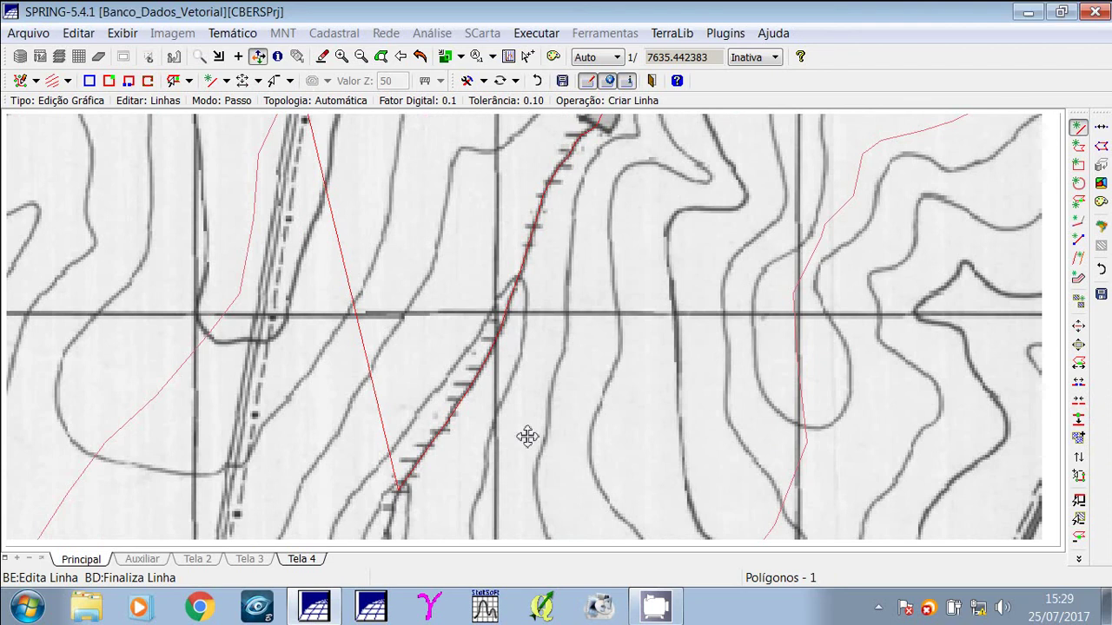
pyautogui.moveTo(527, 437); pyautogui.dragTo(630, 128)
pyautogui.rightClick(493, 345)
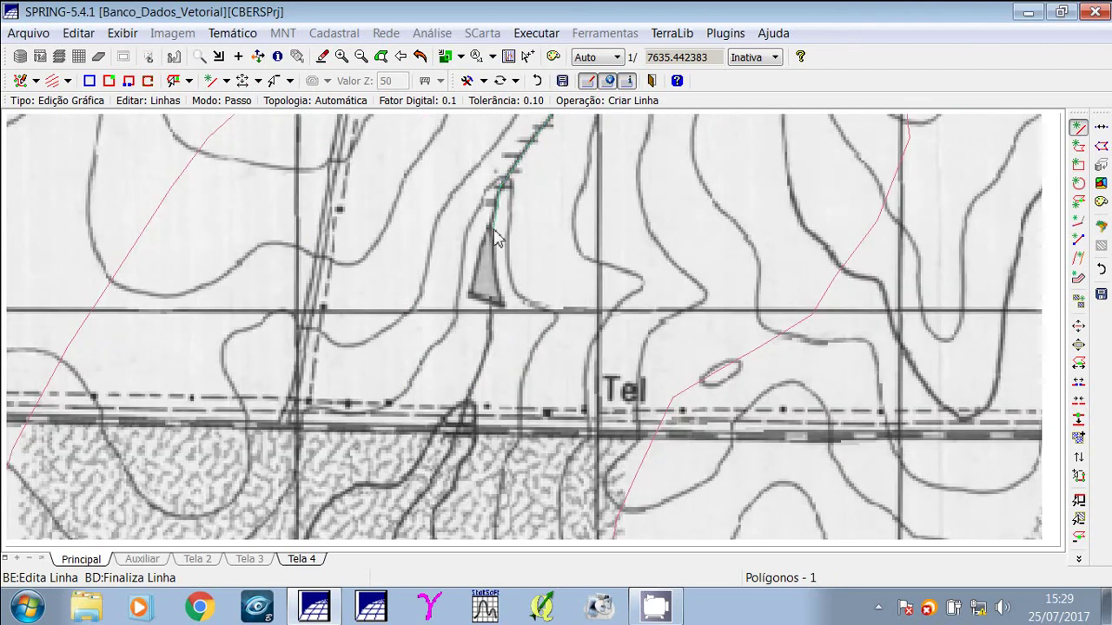
pyautogui.click(487, 276)
pyautogui.click(489, 304)
pyautogui.click(485, 351)
pyautogui.click(480, 372)
pyautogui.click(467, 397)
pyautogui.click(463, 416)
pyautogui.click(453, 443)
pyautogui.click(444, 463)
pyautogui.click(433, 479)
pyautogui.click(421, 494)
pyautogui.click(414, 506)
pyautogui.rightClick(403, 516)
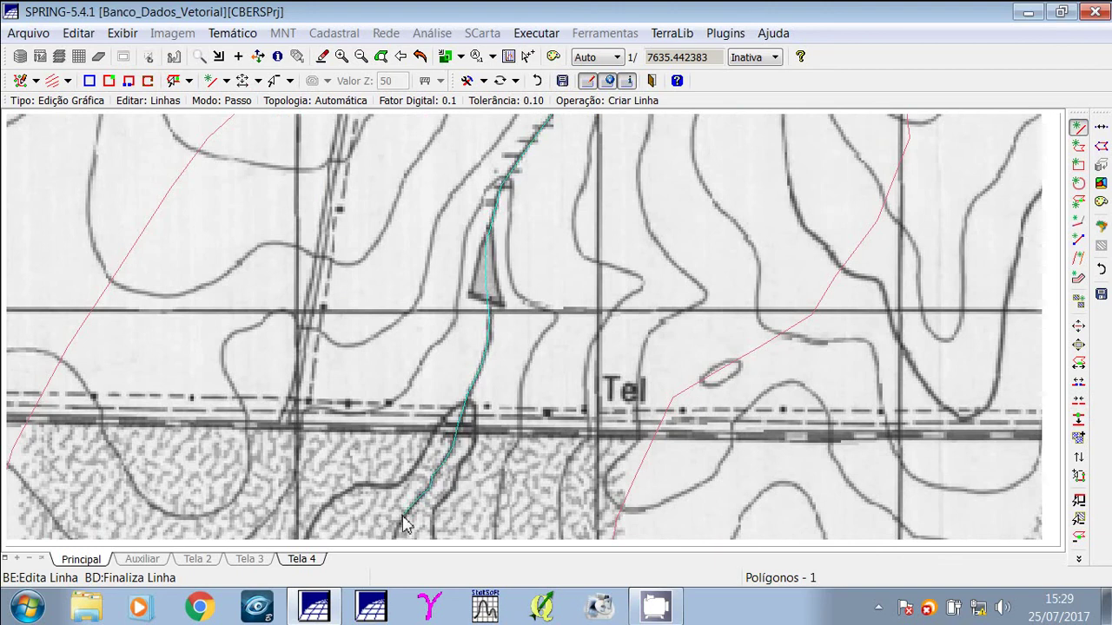
# Continue the main stream line along its bends through the stippled area to the edge of the marsh.
pyautogui.click(258, 56)
pyautogui.moveTo(488, 318); pyautogui.dragTo(515, 275)
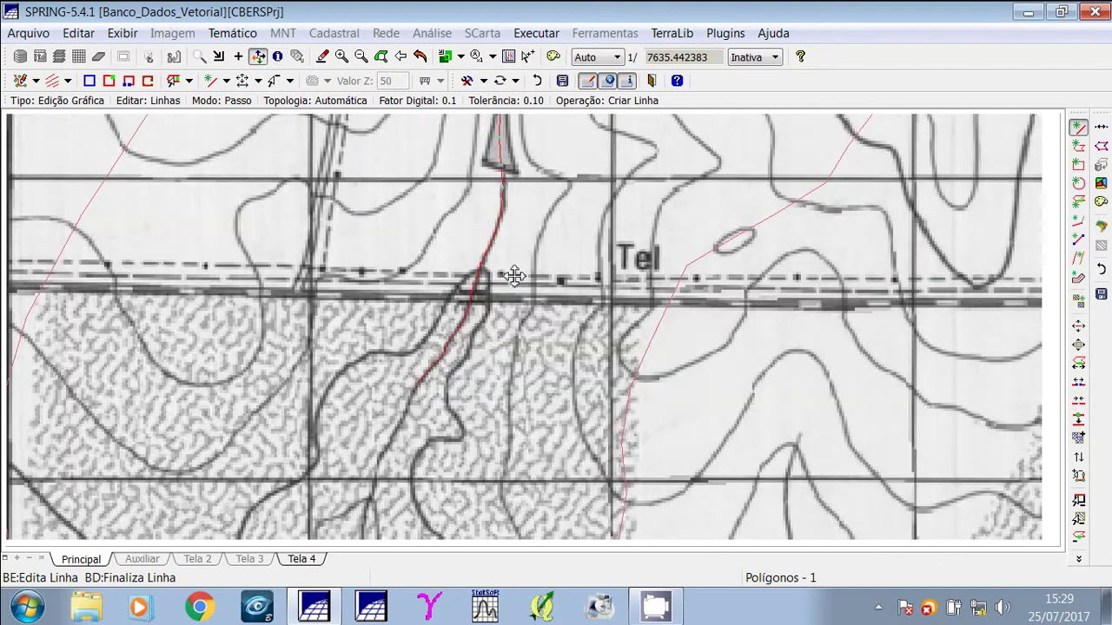
pyautogui.moveTo(427, 504); pyautogui.dragTo(447, 212)
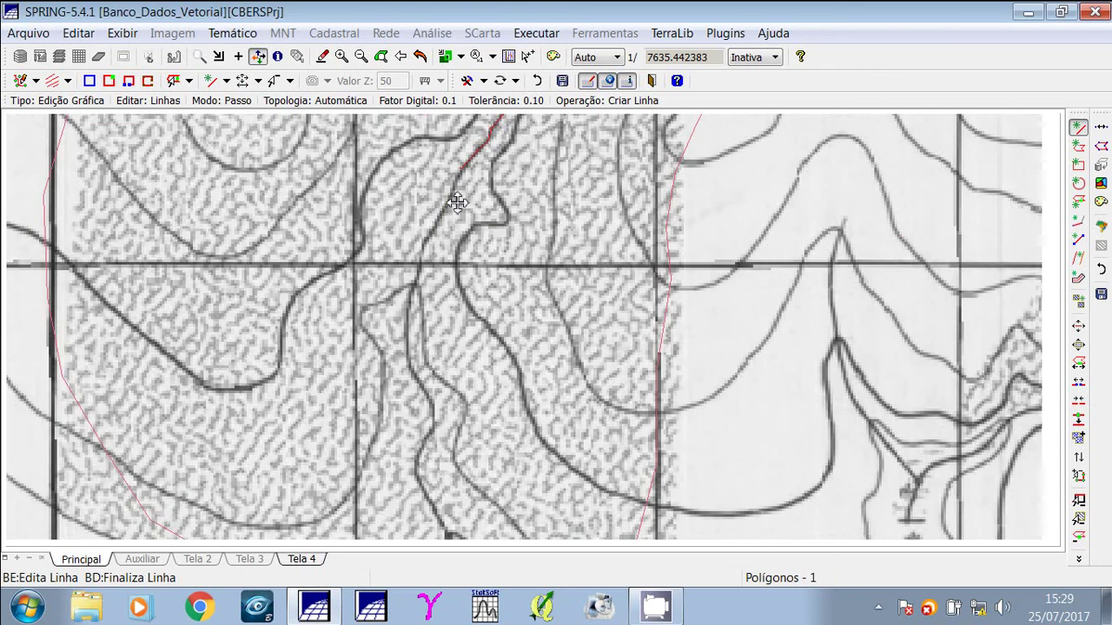
pyautogui.press('Escape')
pyautogui.click(440, 224)
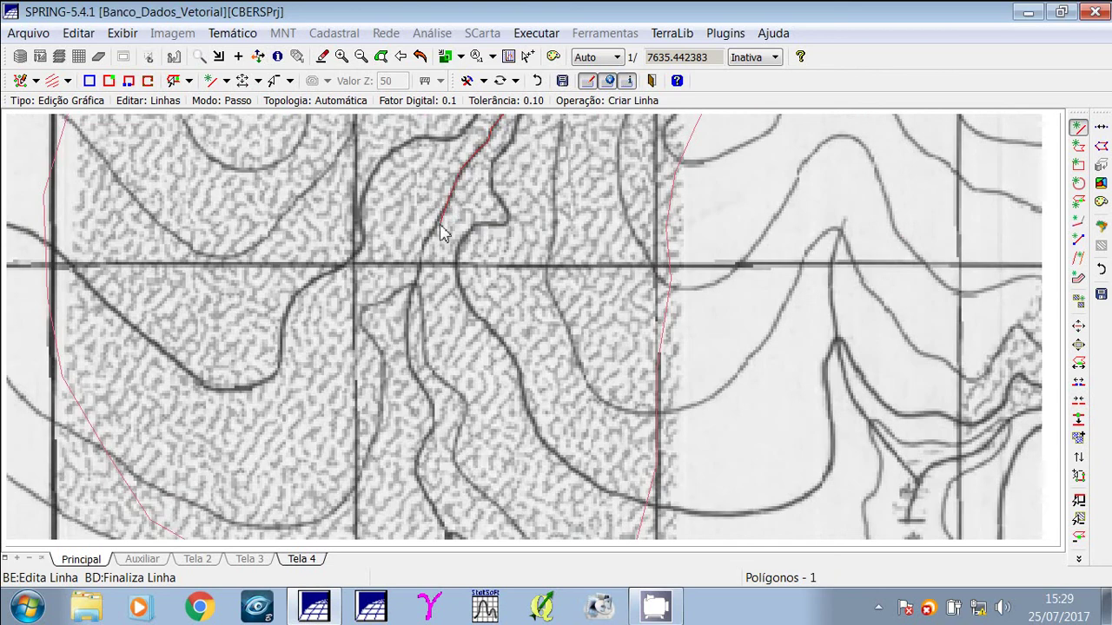
pyautogui.click(426, 245)
pyautogui.click(420, 264)
pyautogui.click(414, 284)
pyautogui.click(408, 323)
pyautogui.click(405, 366)
pyautogui.click(430, 405)
pyautogui.click(434, 425)
pyautogui.rightClick(427, 441)
pyautogui.click(416, 467)
pyautogui.click(423, 494)
pyautogui.click(438, 519)
# Trace the main stream to the river bank at Corredeira Itapura Mirim, finish the line and adjust the nodes.
pyautogui.click(258, 58)
pyautogui.moveTo(453, 404); pyautogui.dragTo(437, 312)
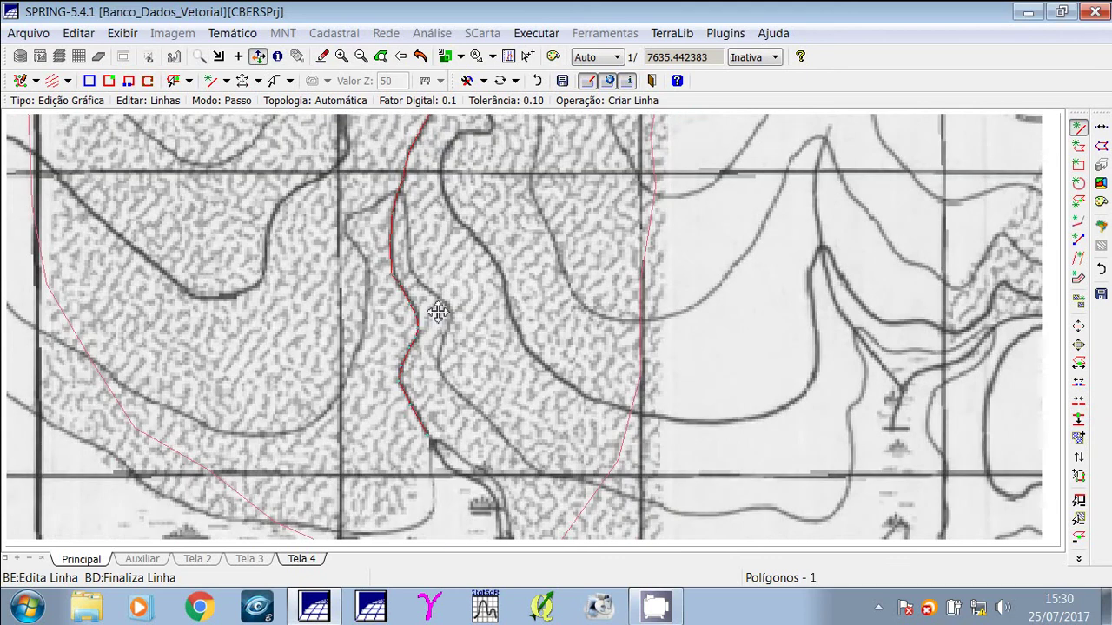
pyautogui.moveTo(470, 511); pyautogui.dragTo(457, 333)
pyautogui.press('Escape')
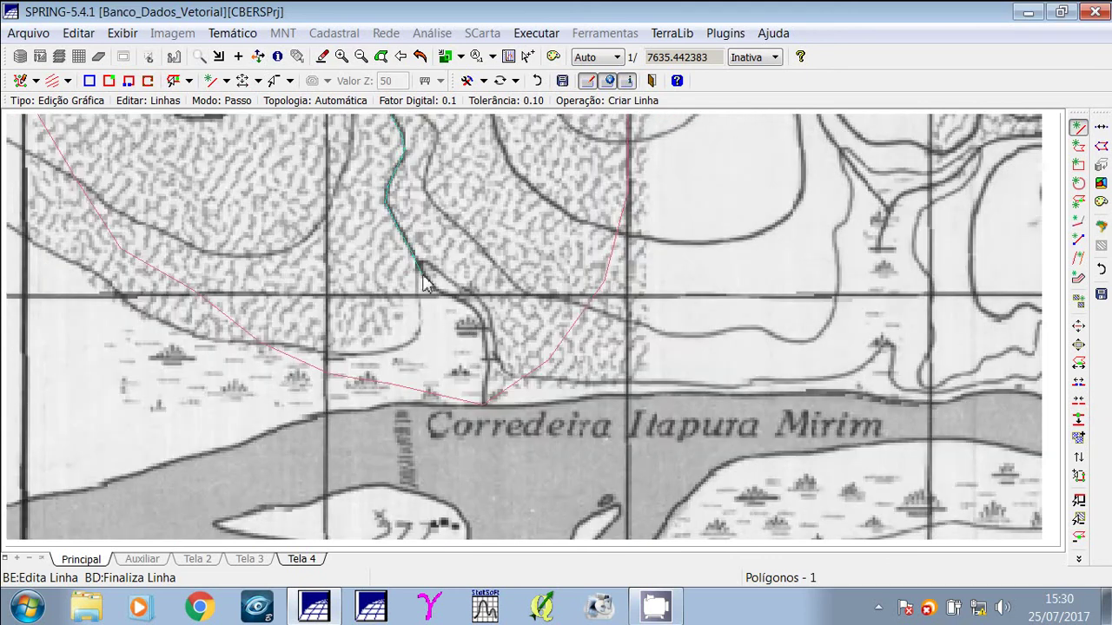
pyautogui.click(430, 289)
pyautogui.click(445, 296)
pyautogui.click(469, 304)
pyautogui.click(483, 329)
pyautogui.click(484, 347)
pyautogui.click(487, 386)
pyautogui.click(481, 404)
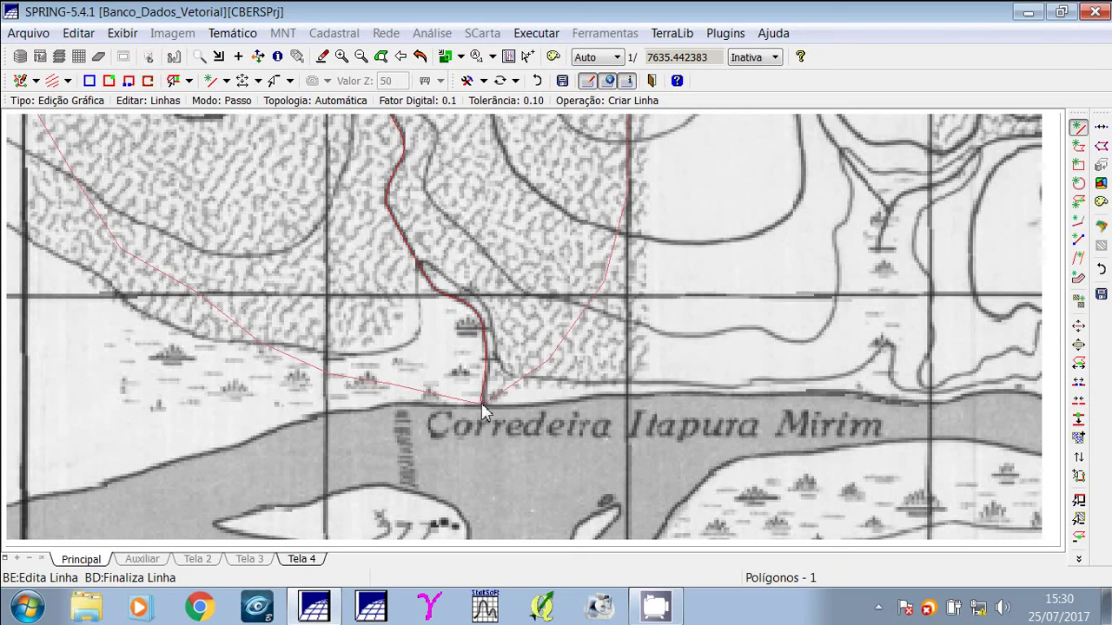
pyautogui.rightClick(482, 404)
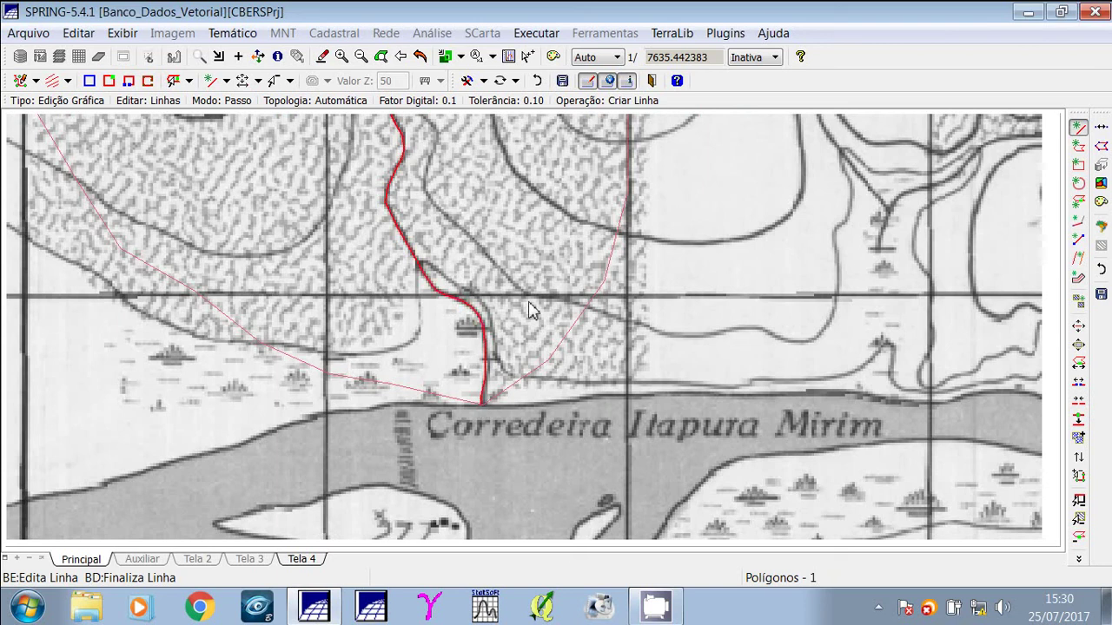
pyautogui.click(1096, 132)
pyautogui.click(582, 323)
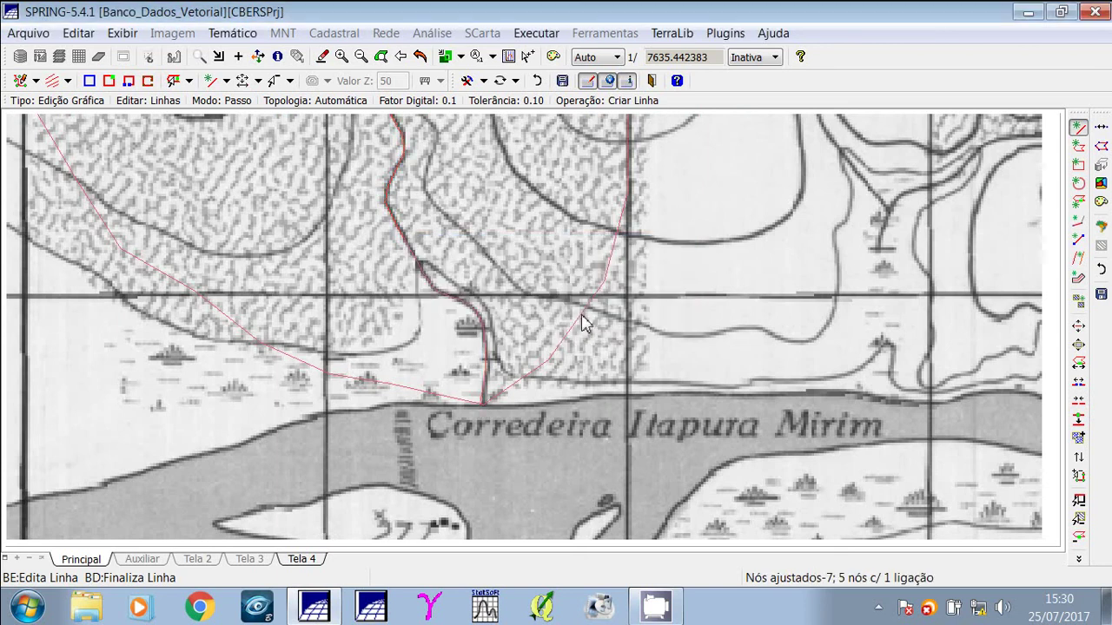
# Add a point to the main stream line at its sharp westward bend in the stippled area so it follows the map.
pyautogui.click(203, 58)
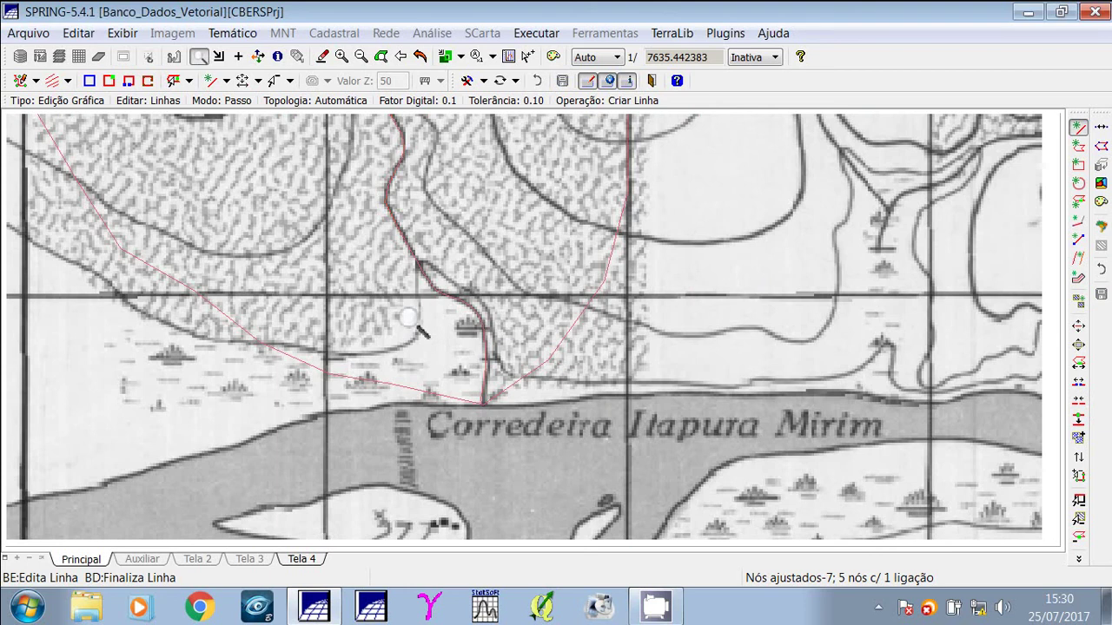
pyautogui.moveTo(343, 224); pyautogui.dragTo(597, 408)
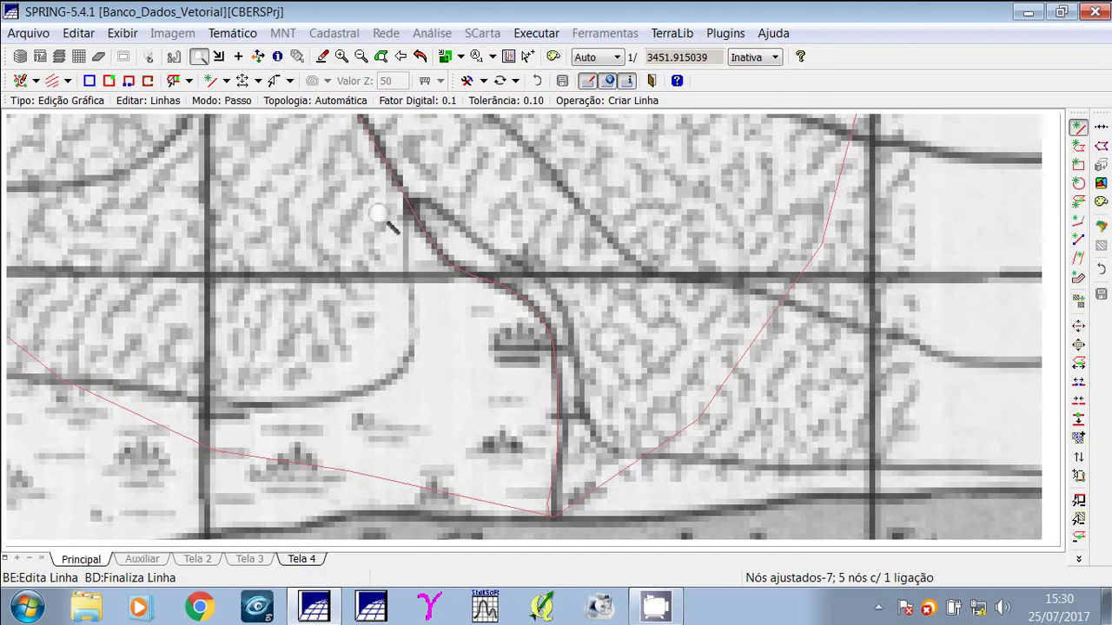
pyautogui.click(257, 57)
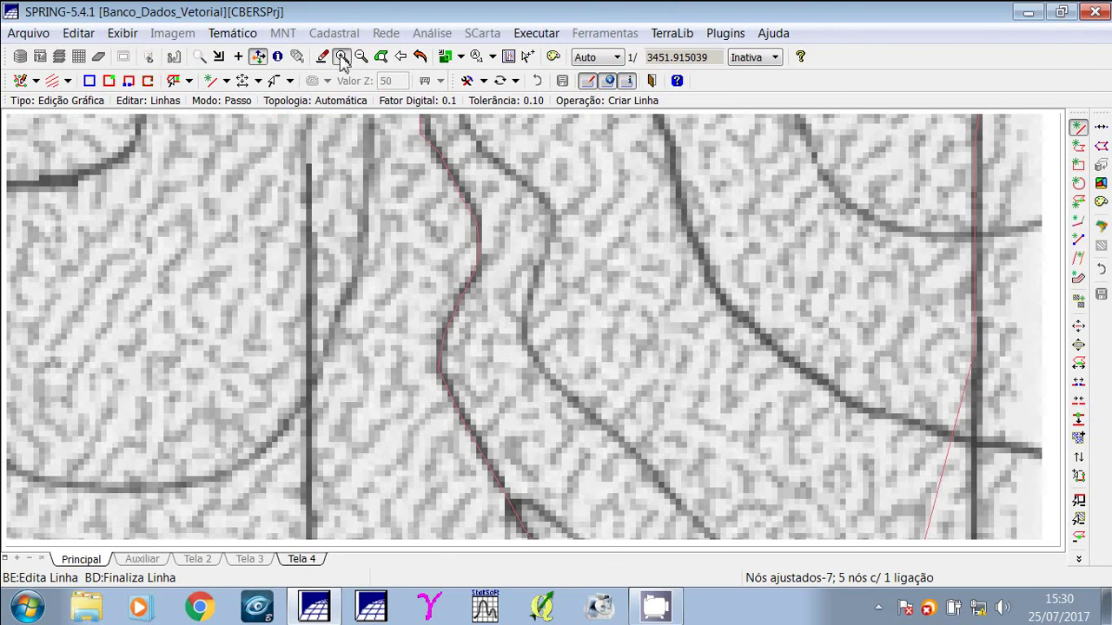
pyautogui.click(342, 56)
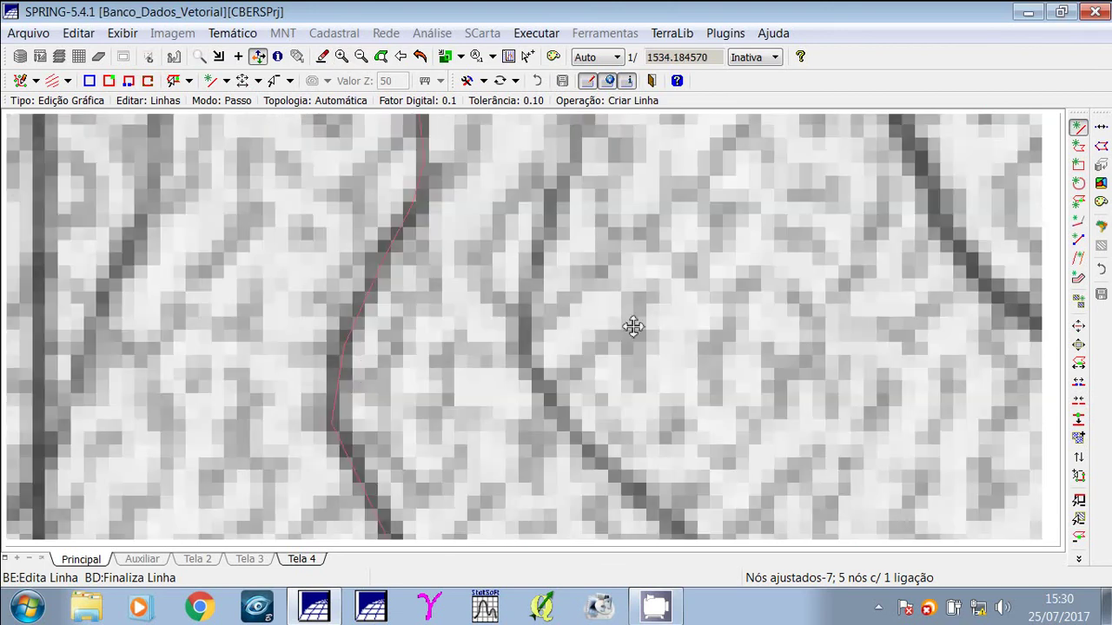
pyautogui.click(1078, 202)
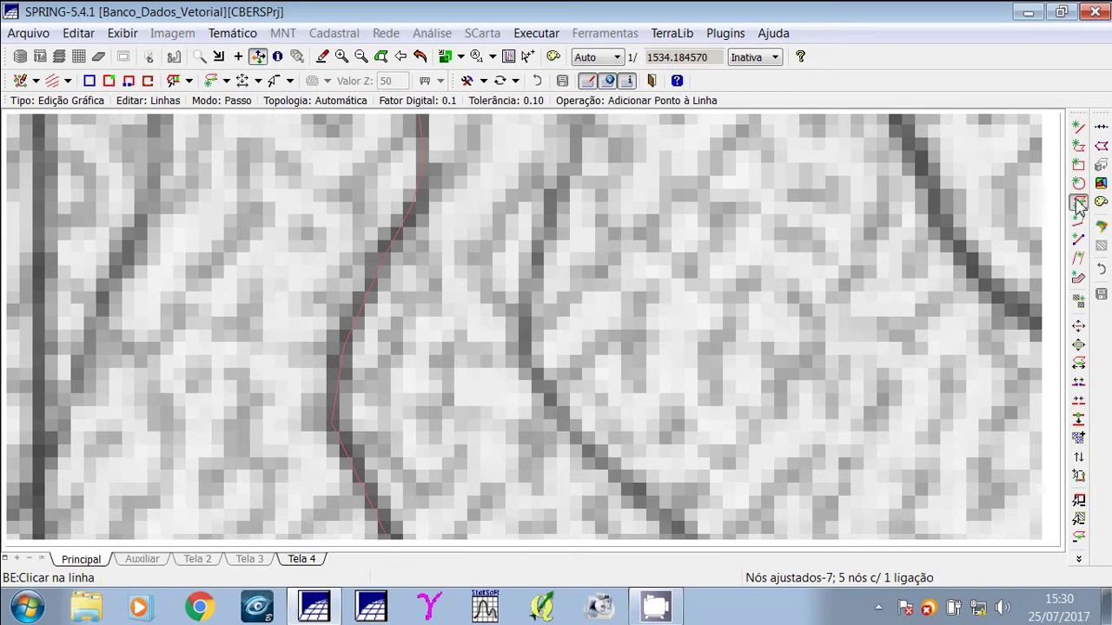
pyautogui.click(333, 389)
pyautogui.click(337, 412)
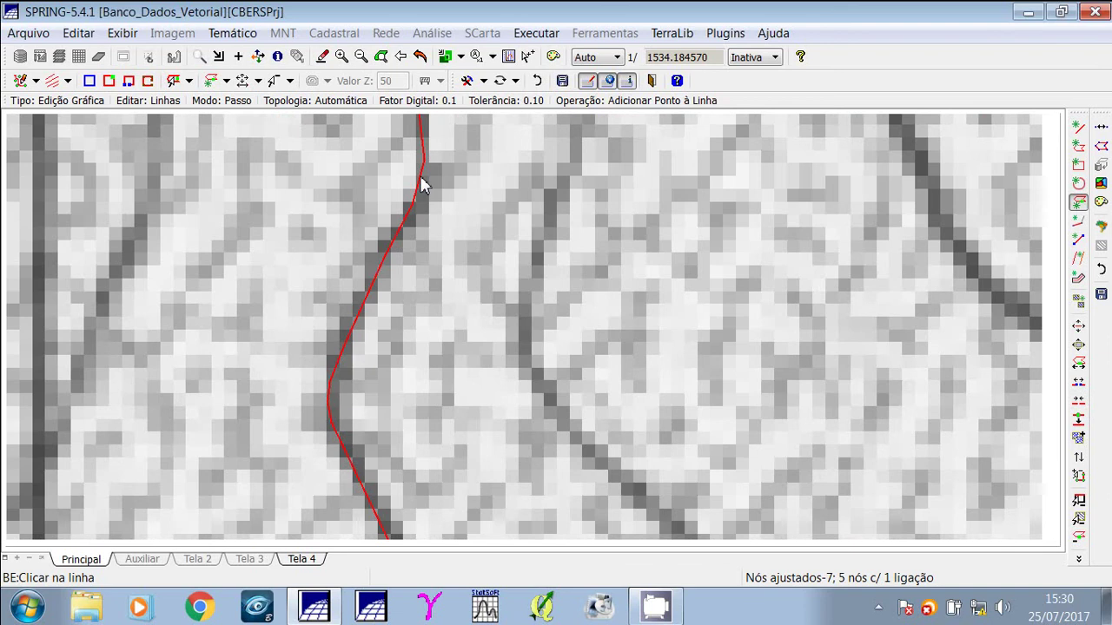
# Add a point to the main stream line on the diagonal stretch just upstream of the bend, aligned with the drawn stream.
pyautogui.click(259, 56)
pyautogui.moveTo(464, 122); pyautogui.dragTo(484, 349)
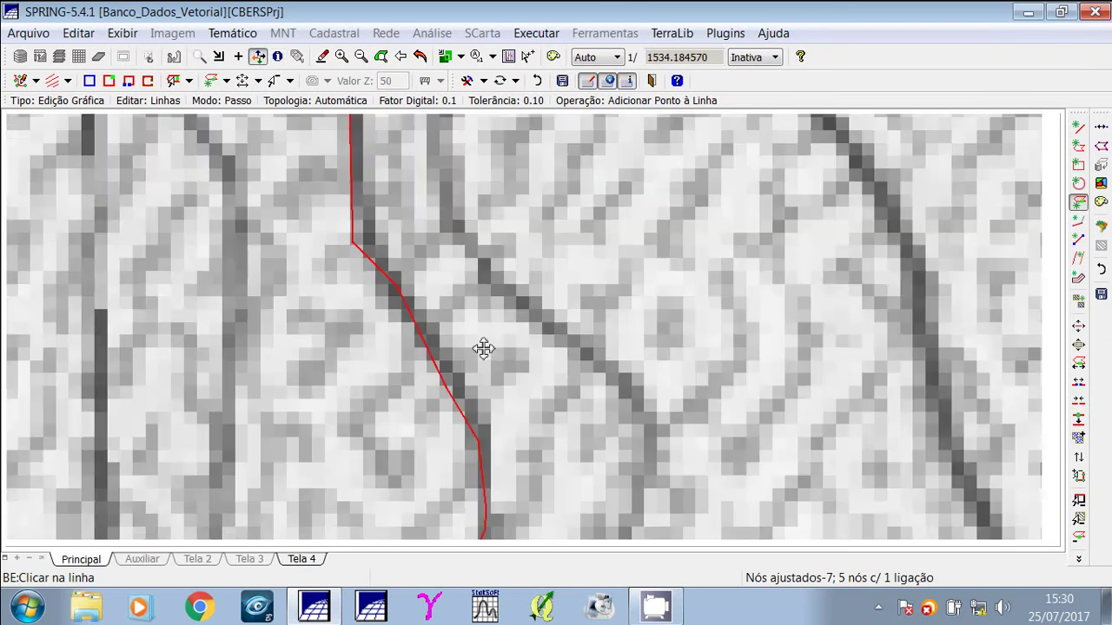
pyautogui.click(456, 381)
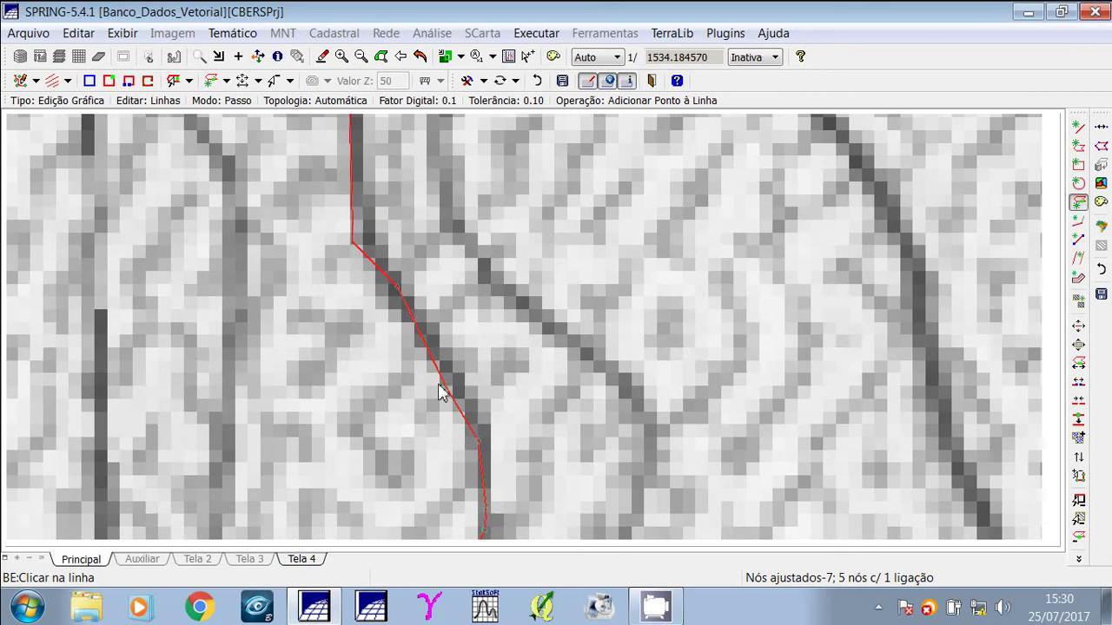
pyautogui.click(435, 360)
pyautogui.click(438, 365)
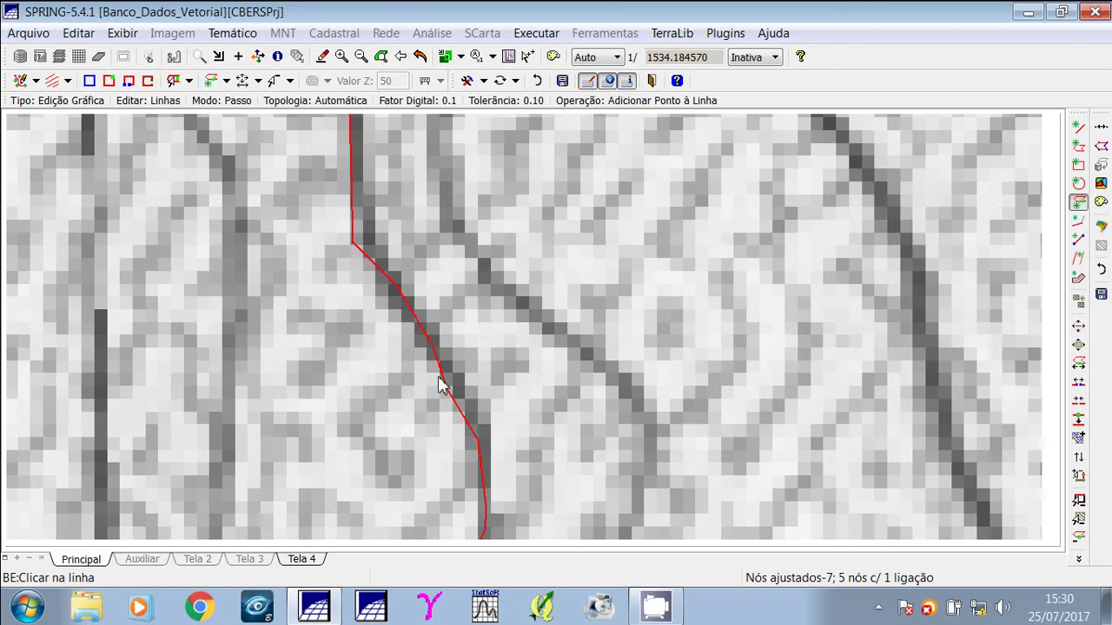
# Move two points of the main stream line, on the diagonal stretch and at the bend above it, onto the drawn stream.
pyautogui.click(1078, 365)
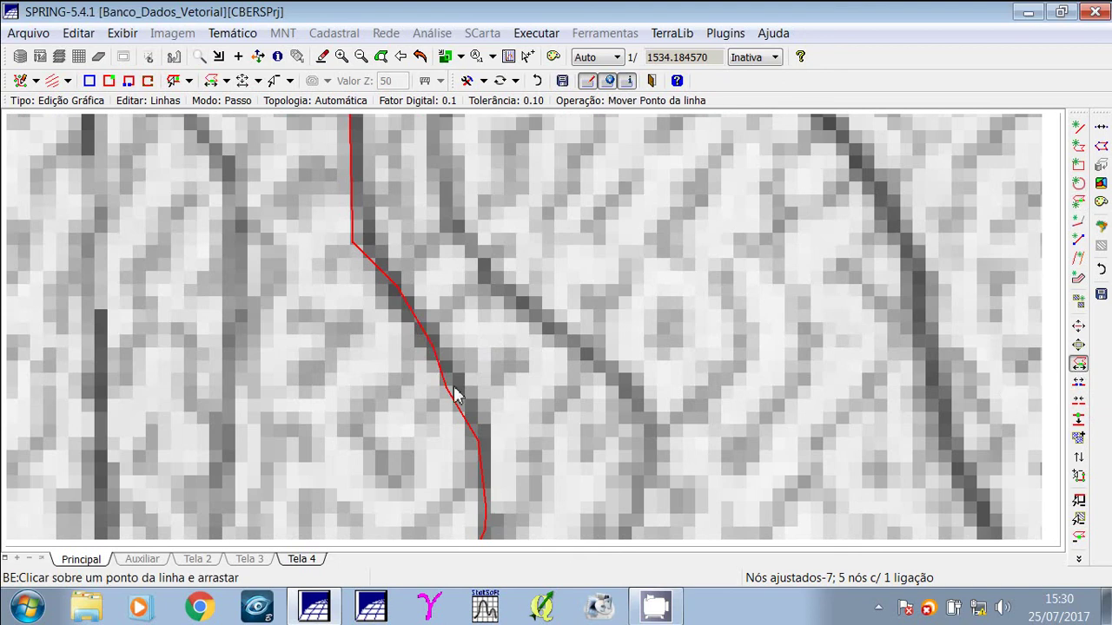
pyautogui.moveTo(458, 395); pyautogui.dragTo(464, 404)
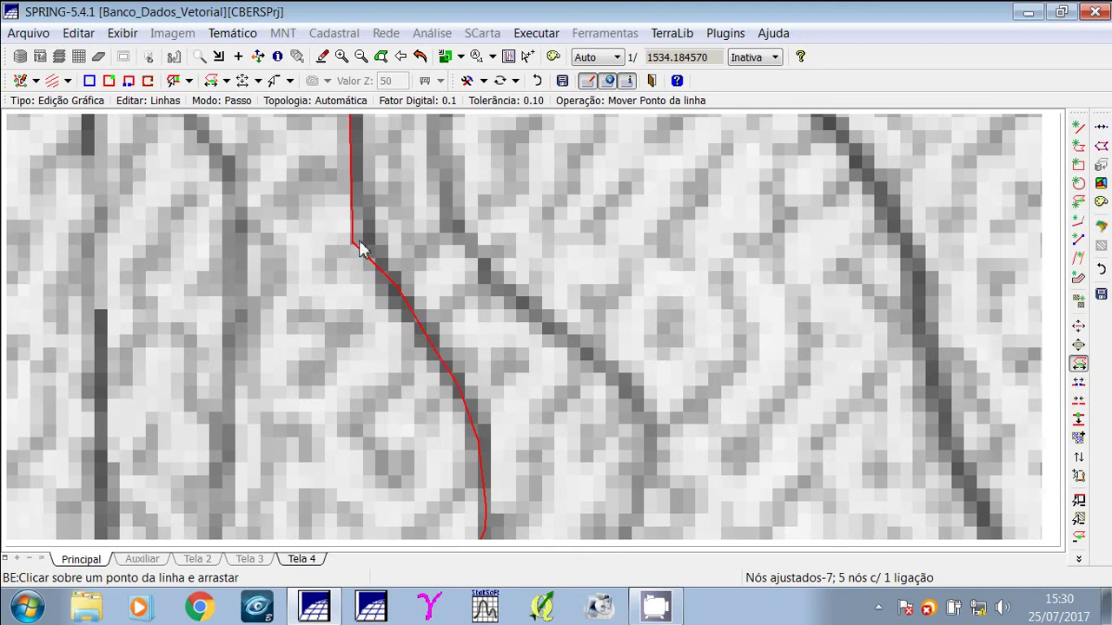
pyautogui.moveTo(360, 248); pyautogui.dragTo(368, 249)
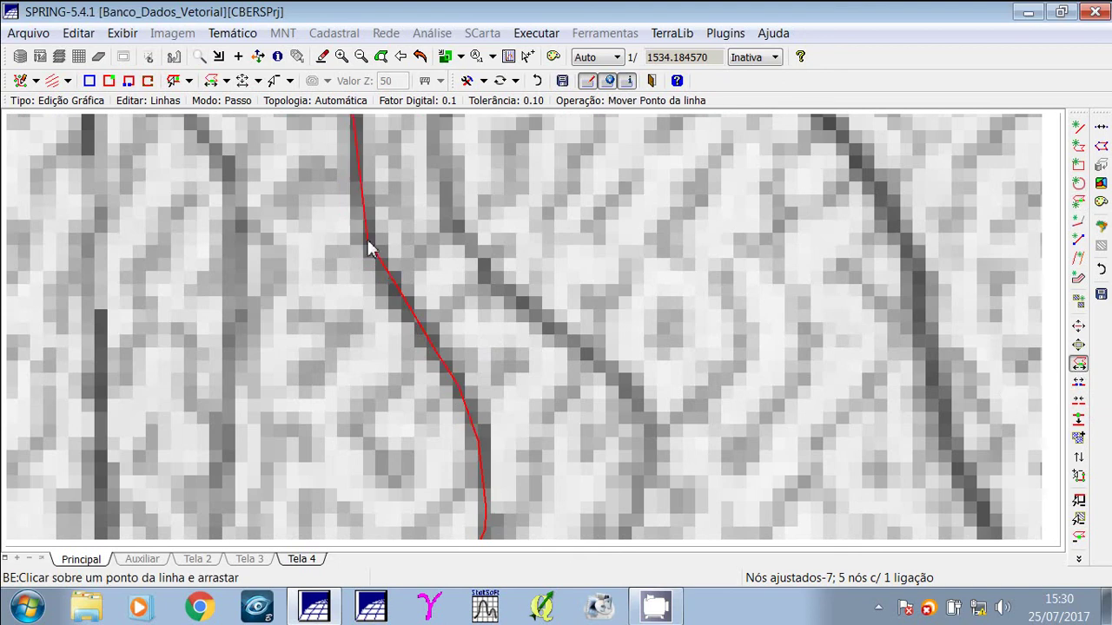
# Try to join the two tributary lines and the main stream line at the confluence southeast of Fazenda Urubupungá at close zoom.
pyautogui.click(259, 57)
pyautogui.click(479, 256)
pyautogui.click(524, 291)
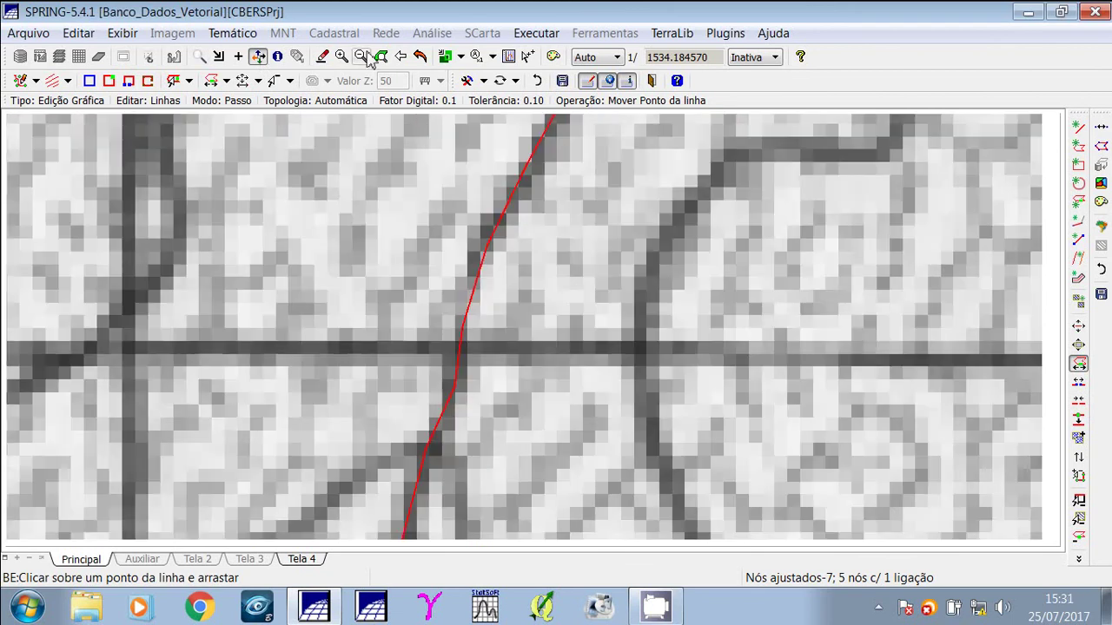
pyautogui.click(363, 57)
pyautogui.click(364, 56)
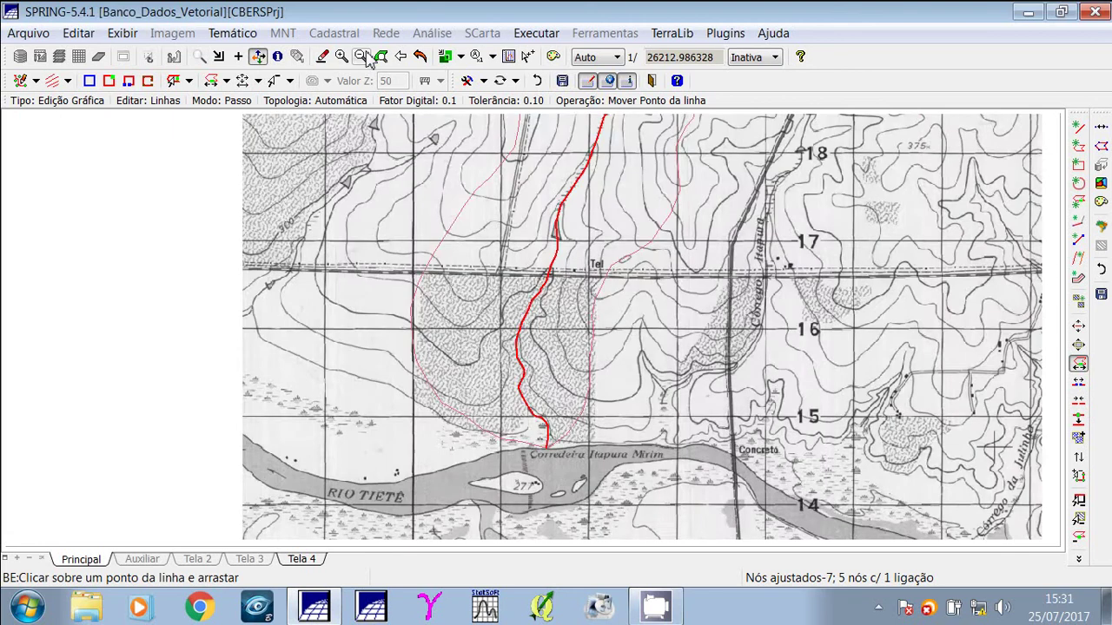
pyautogui.click(363, 57)
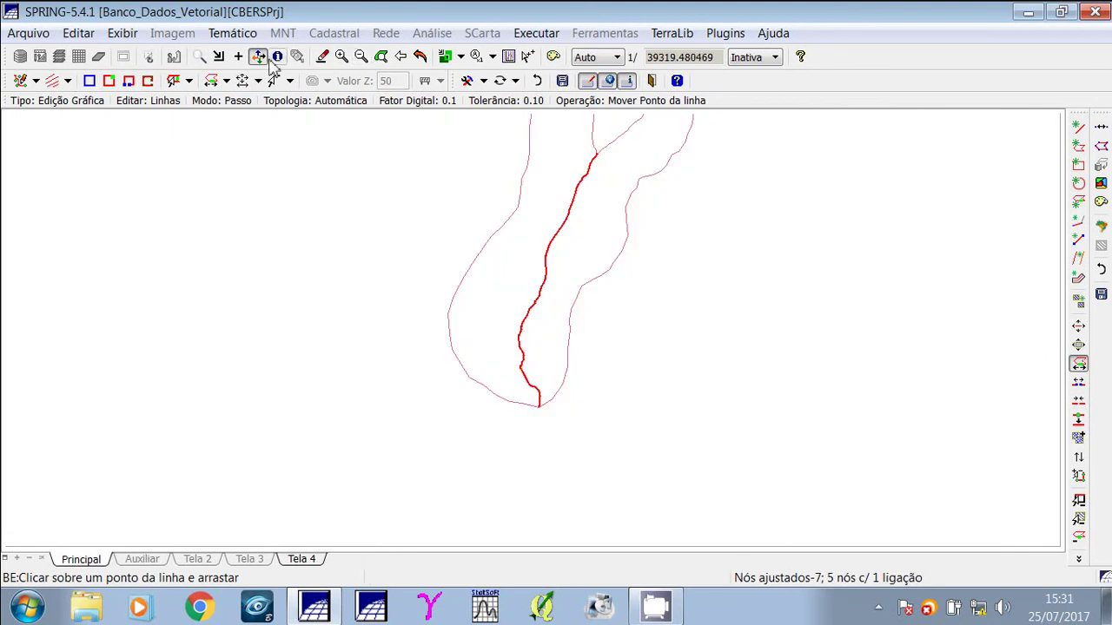
pyautogui.moveTo(543, 197); pyautogui.dragTo(523, 317)
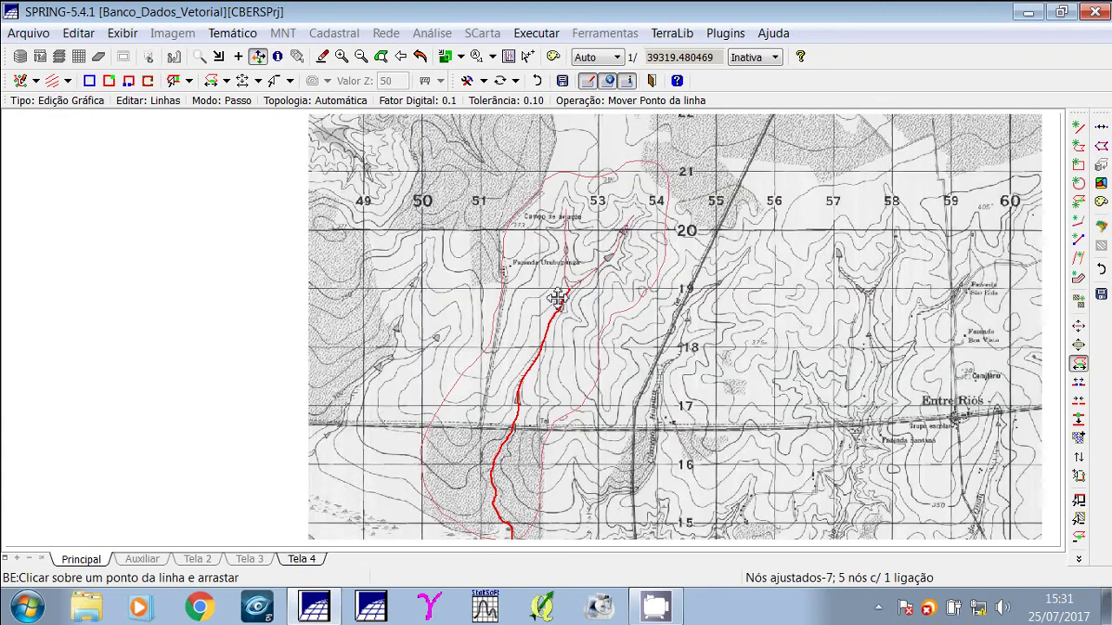
pyautogui.click(201, 57)
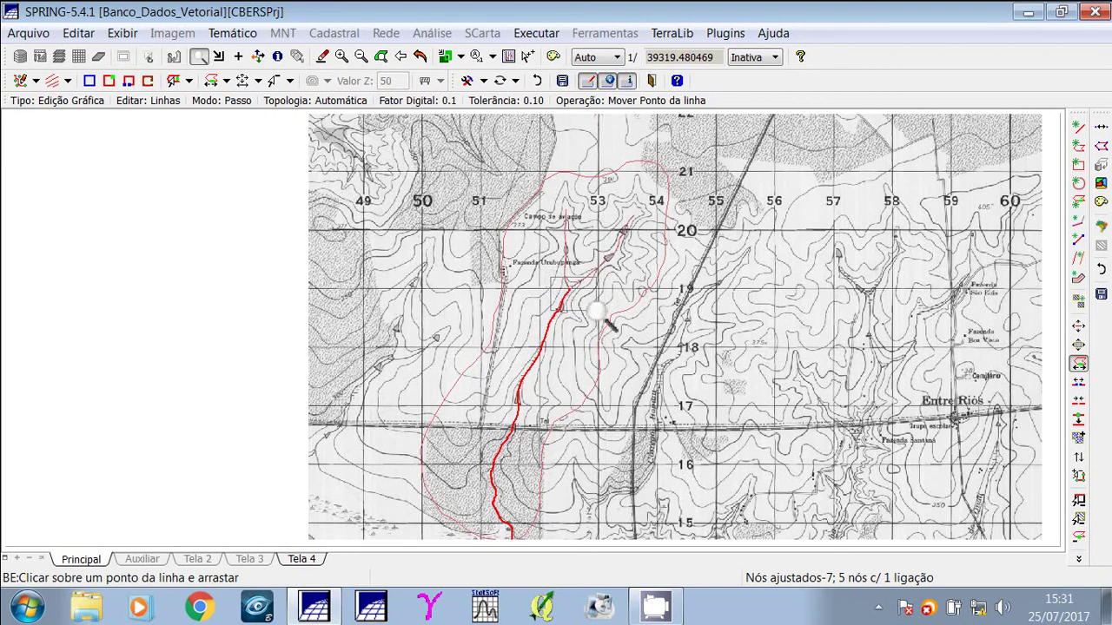
pyautogui.moveTo(597, 311); pyautogui.dragTo(532, 278)
pyautogui.moveTo(443, 249); pyautogui.dragTo(516, 307)
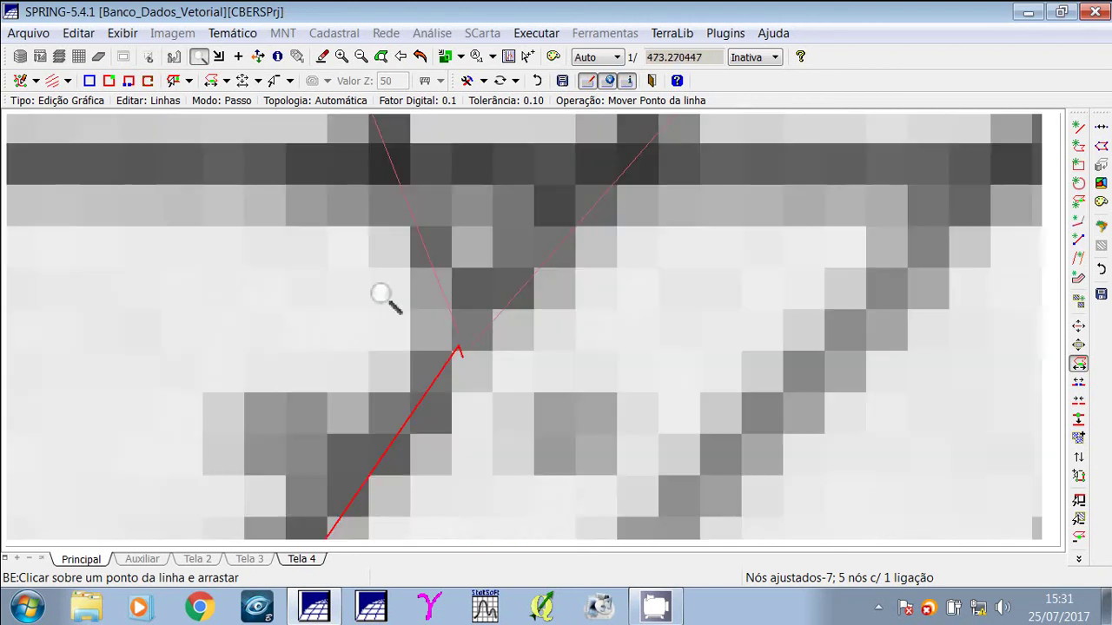
pyautogui.moveTo(385, 295); pyautogui.dragTo(537, 377)
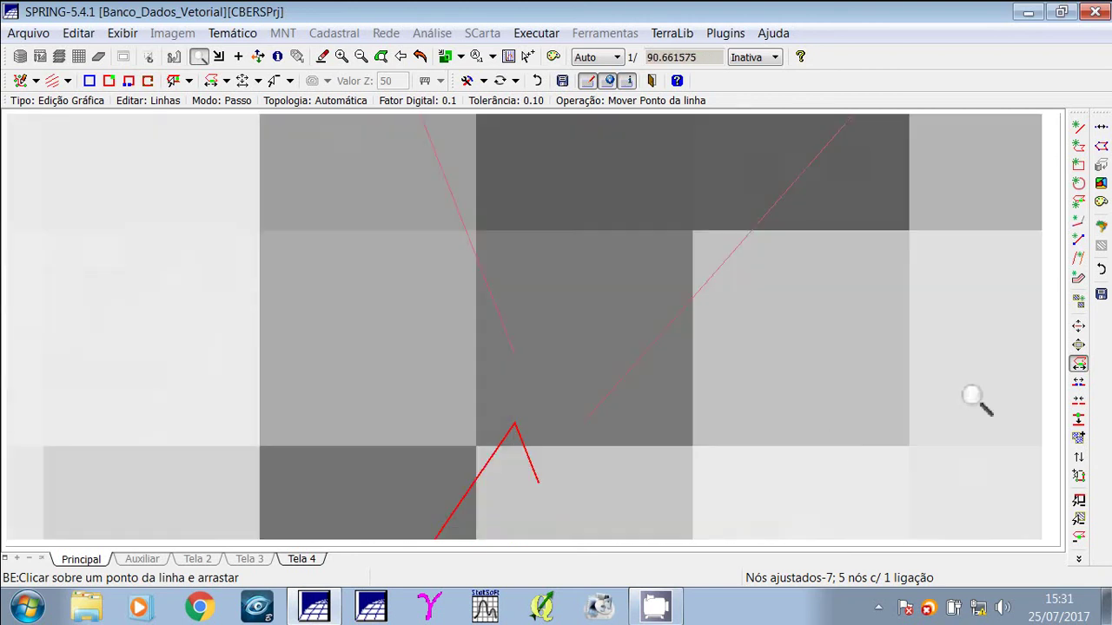
pyautogui.click(1078, 402)
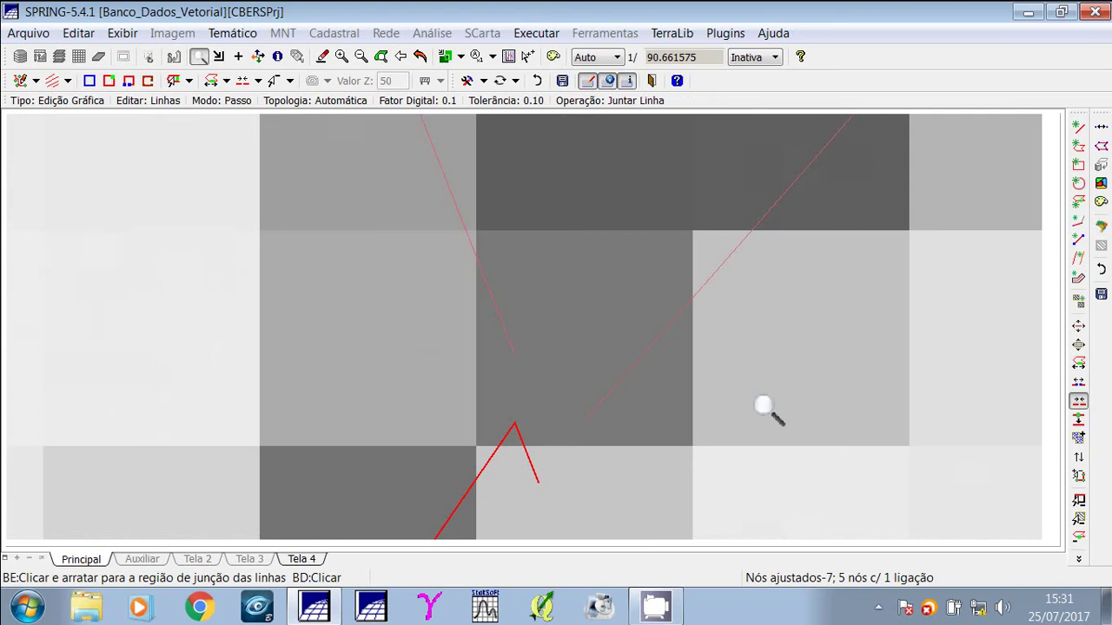
pyautogui.moveTo(647, 361); pyautogui.dragTo(586, 395)
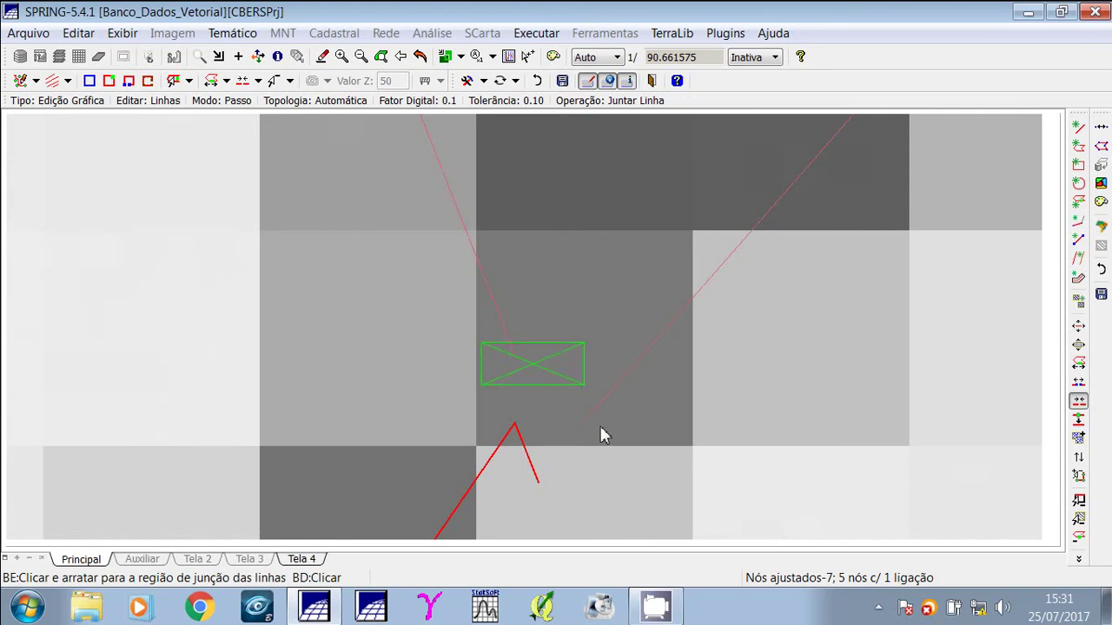
pyautogui.moveTo(604, 436); pyautogui.dragTo(586, 401)
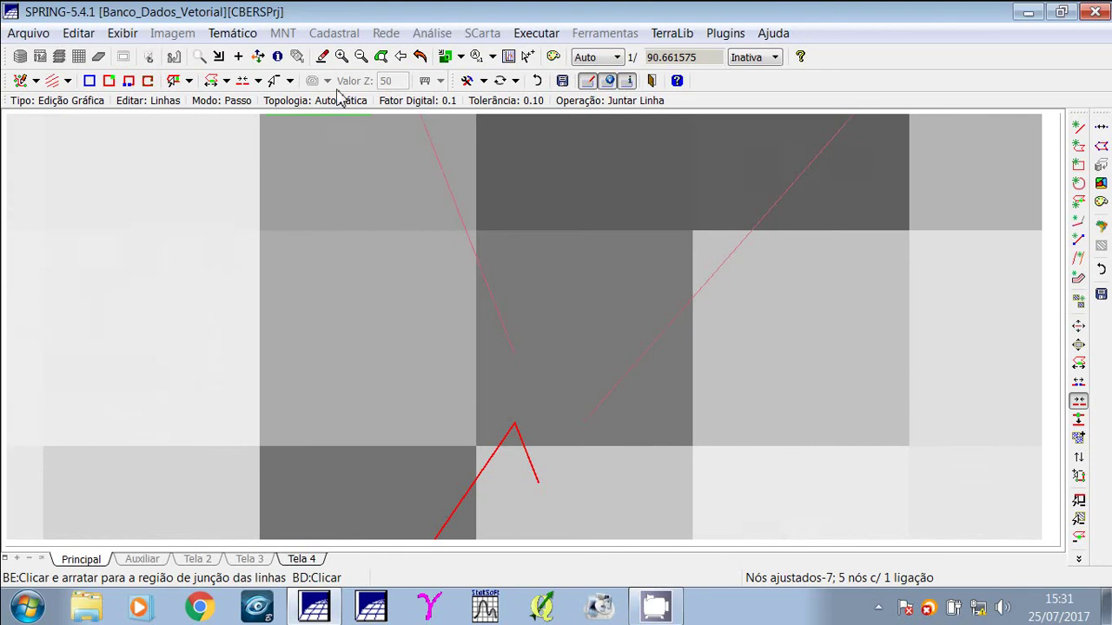
# Join the three stream lines at the confluence and refine the junction so the shared node sits on the drawn stream.
pyautogui.click(360, 57)
pyautogui.click(361, 59)
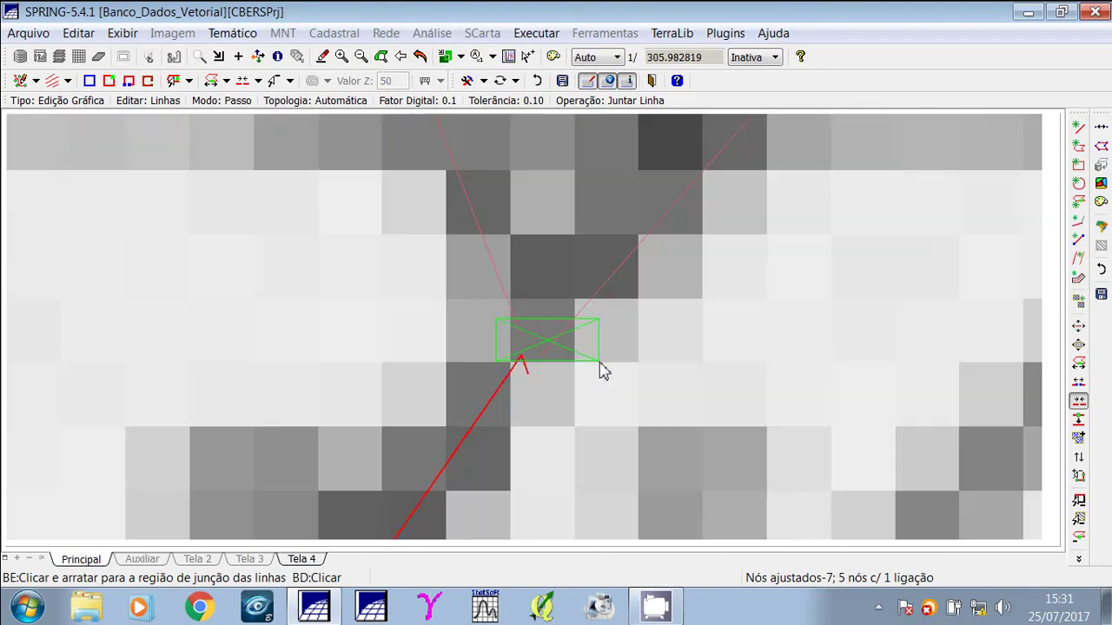
pyautogui.moveTo(603, 371); pyautogui.dragTo(586, 381)
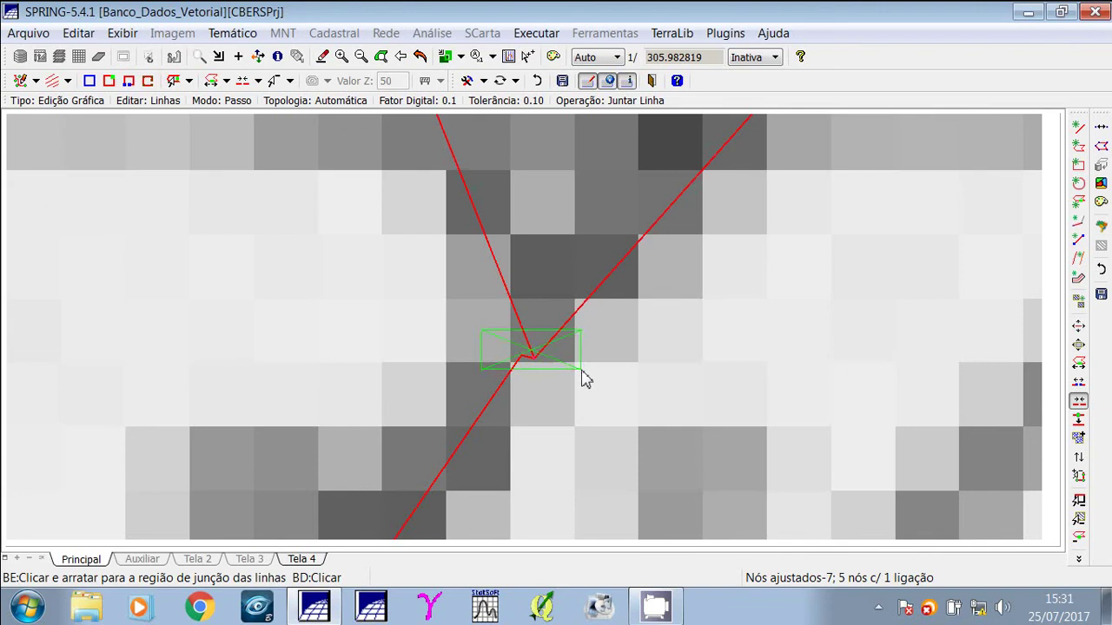
pyautogui.moveTo(583, 380); pyautogui.dragTo(580, 364)
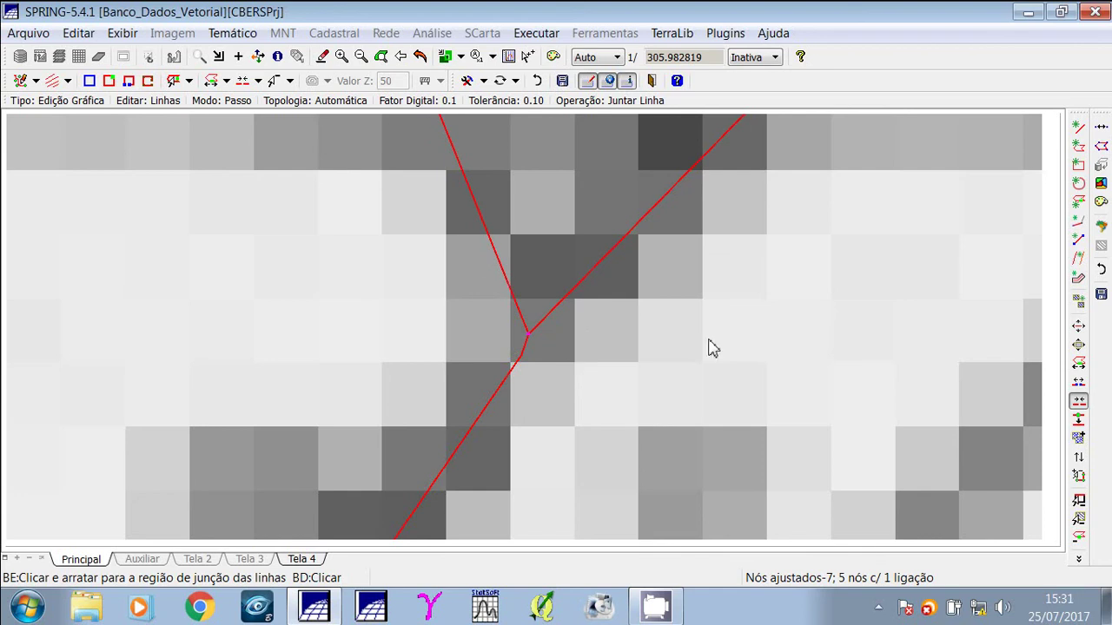
pyautogui.moveTo(609, 299); pyautogui.dragTo(587, 353)
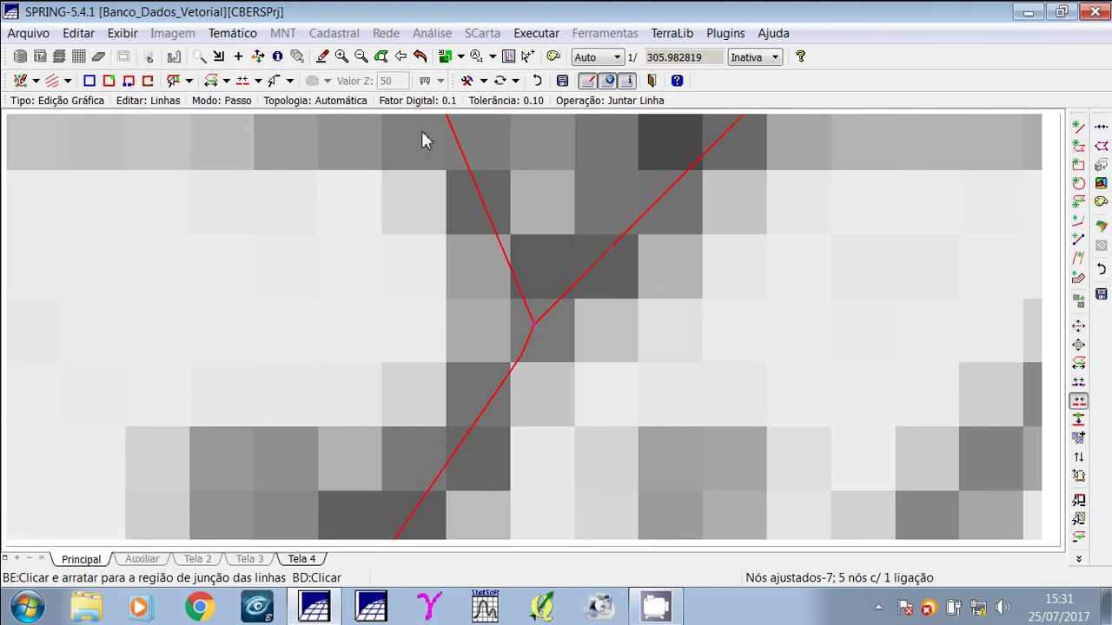
# Switch the editing to points, create a point at the upper end of the western tributary near Campo de aviação and save it.
pyautogui.click(360, 57)
pyautogui.click(360, 57)
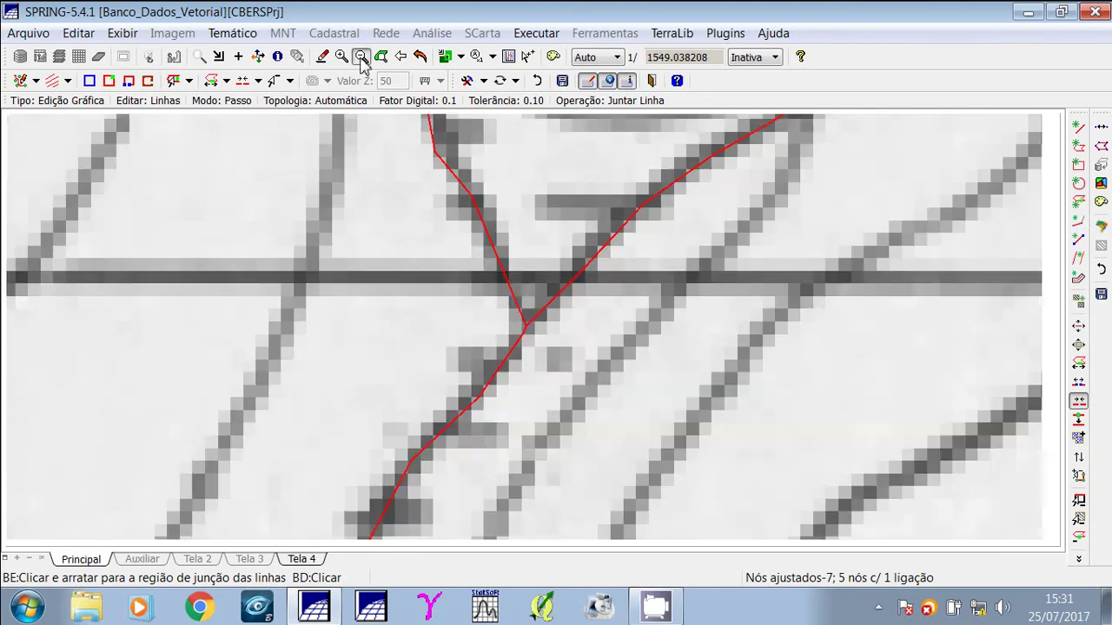
pyautogui.click(361, 57)
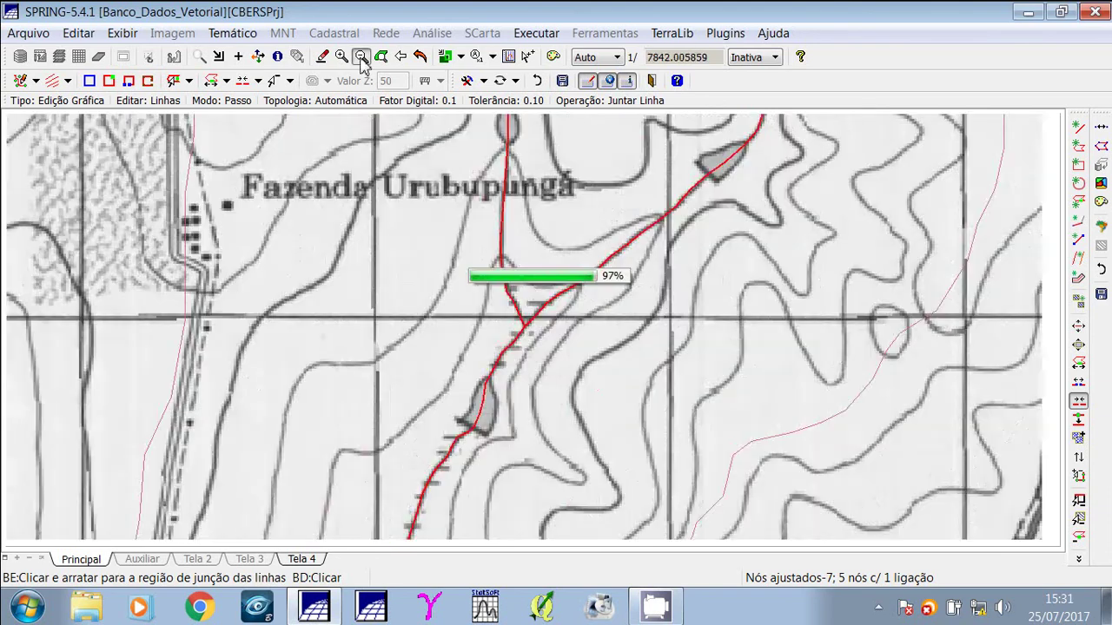
pyautogui.click(361, 58)
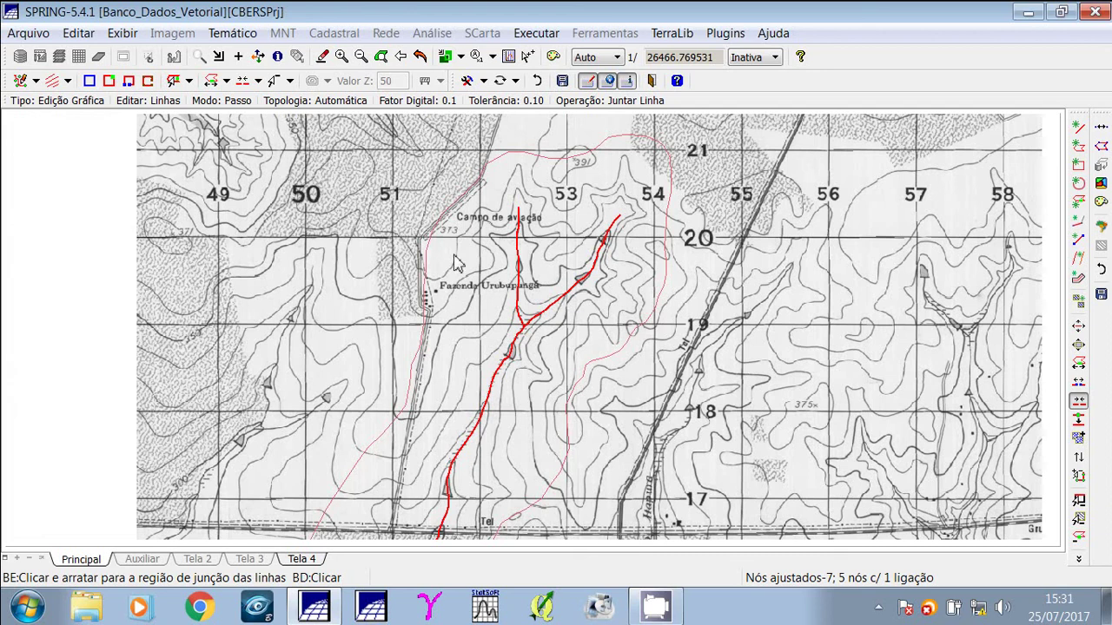
pyautogui.click(68, 81)
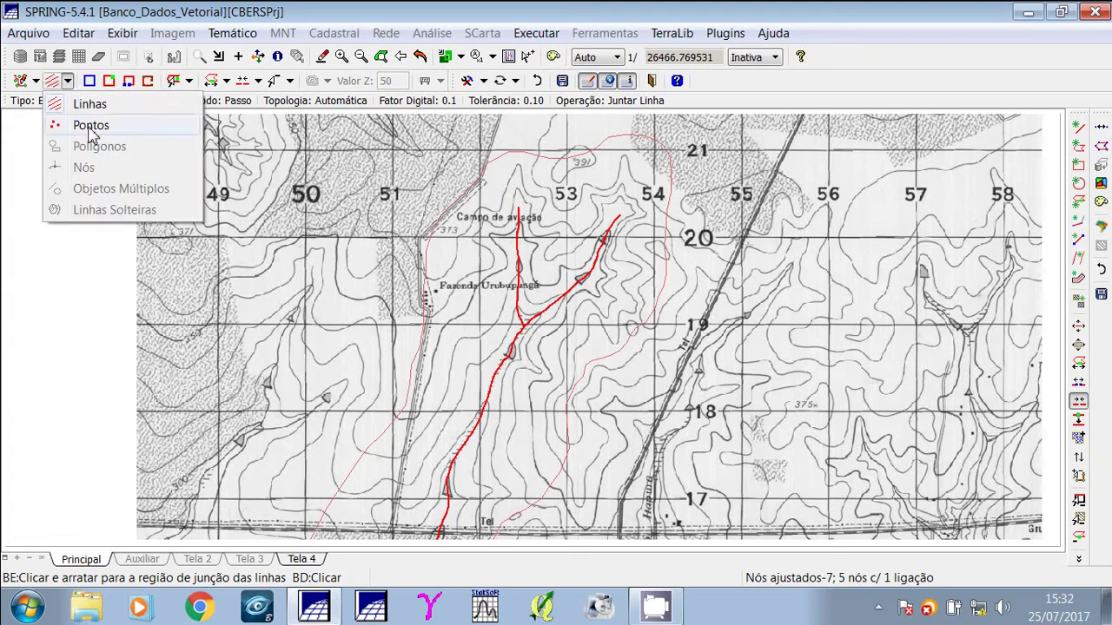
pyautogui.click(91, 127)
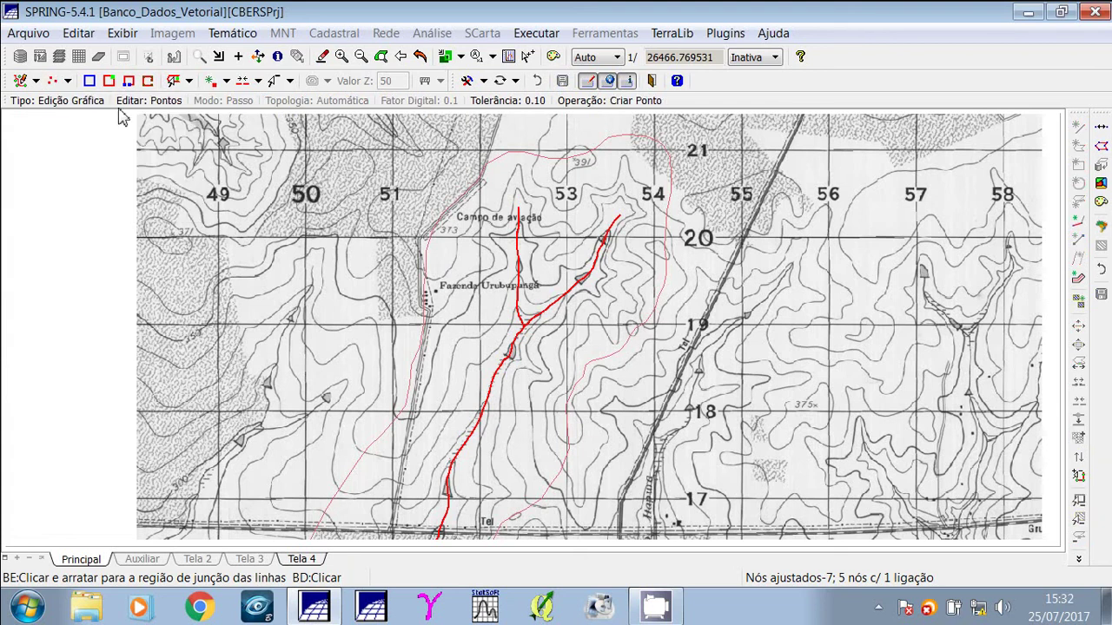
pyautogui.click(199, 56)
pyautogui.moveTo(502, 185); pyautogui.dragTo(532, 224)
pyautogui.moveTo(452, 324); pyautogui.dragTo(600, 433)
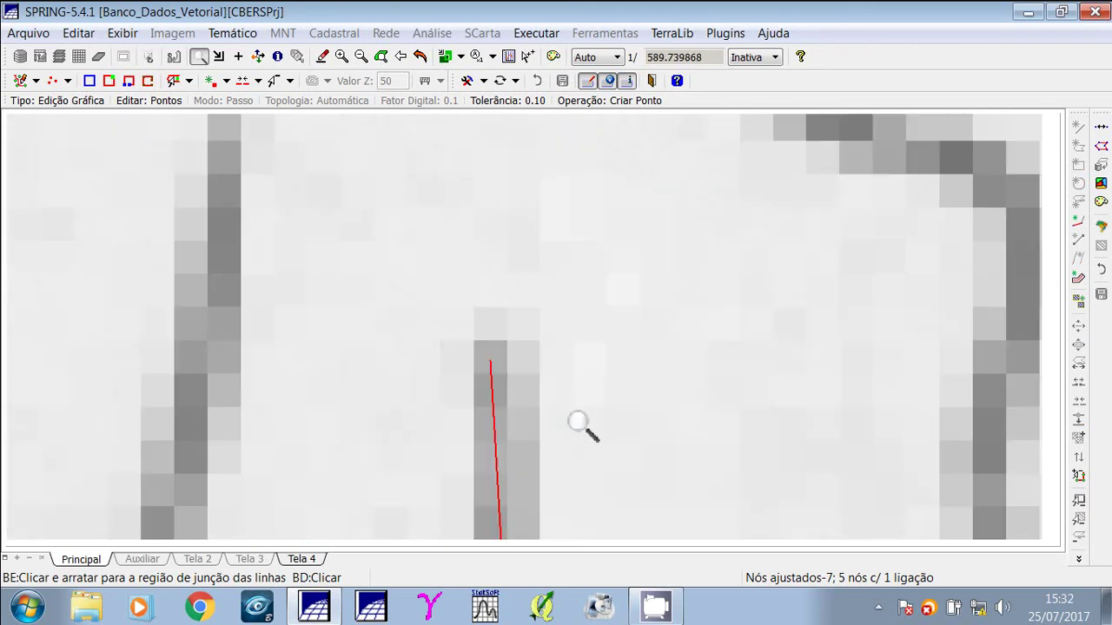
pyautogui.rightClick(579, 422)
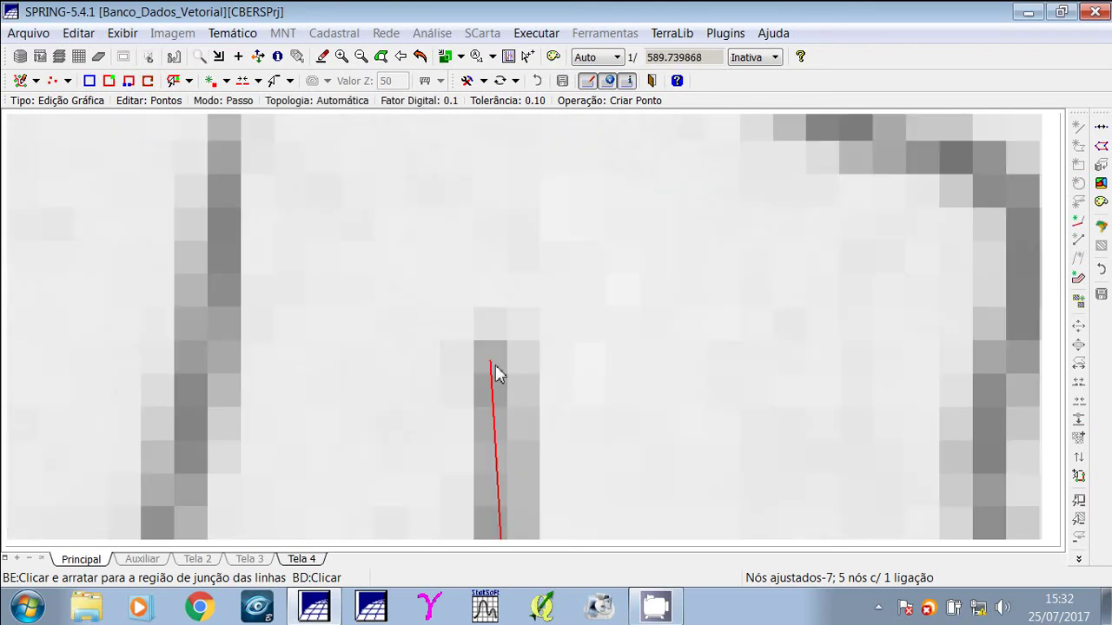
pyautogui.click(490, 359)
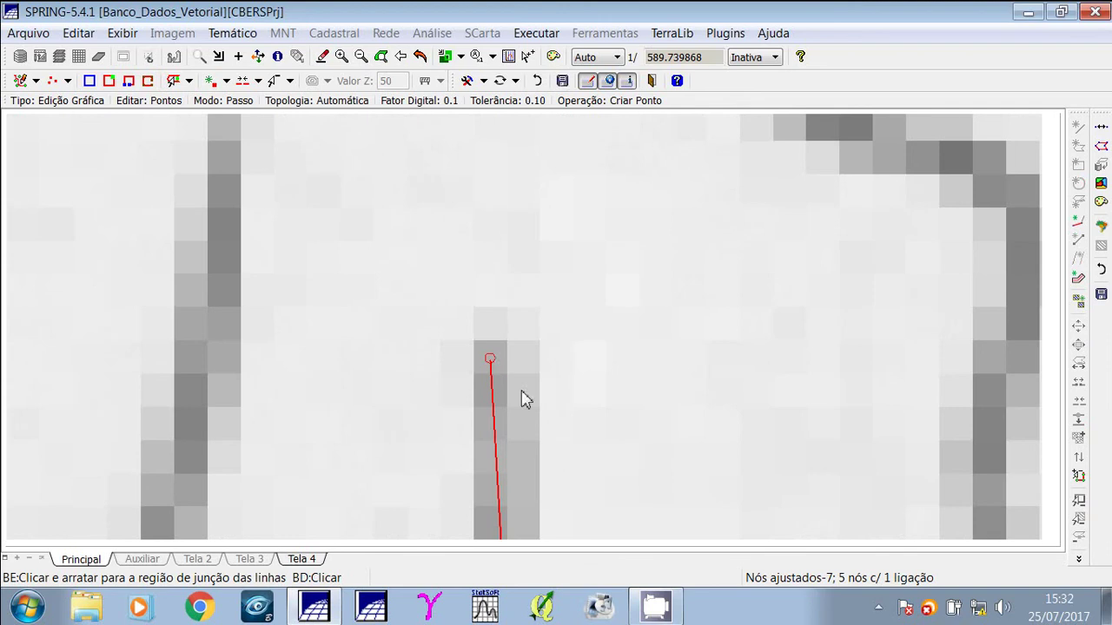
pyautogui.click(561, 83)
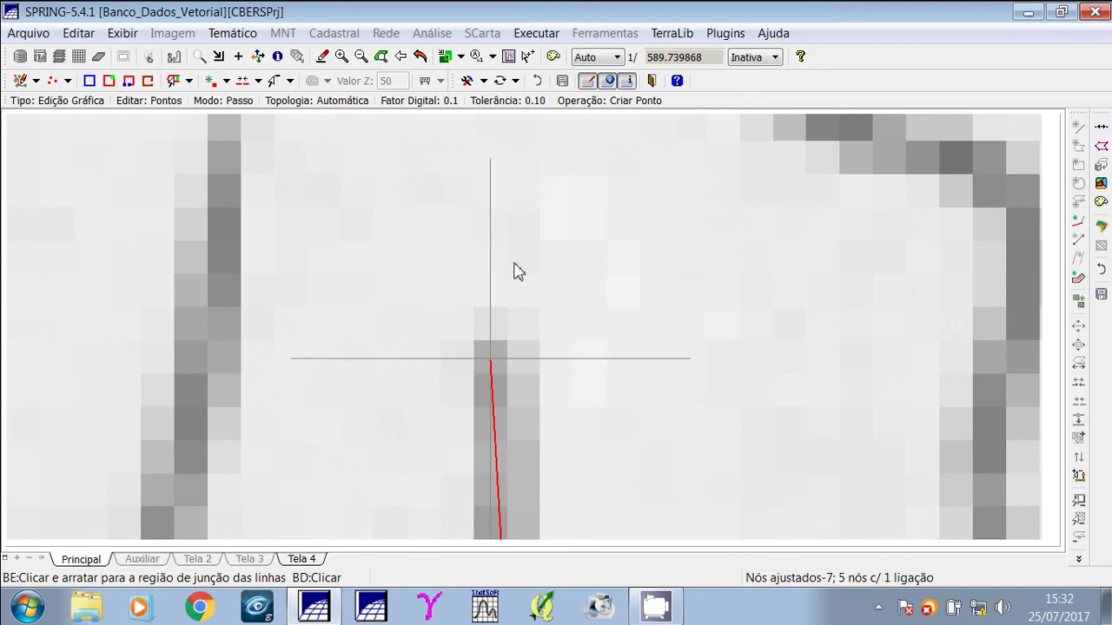
# Create and save a point at the upper end of the eastern tributary, near grid lines 54 and 20.
pyautogui.click(361, 57)
pyautogui.click(363, 57)
pyautogui.click(363, 58)
pyautogui.click(363, 57)
pyautogui.click(363, 57)
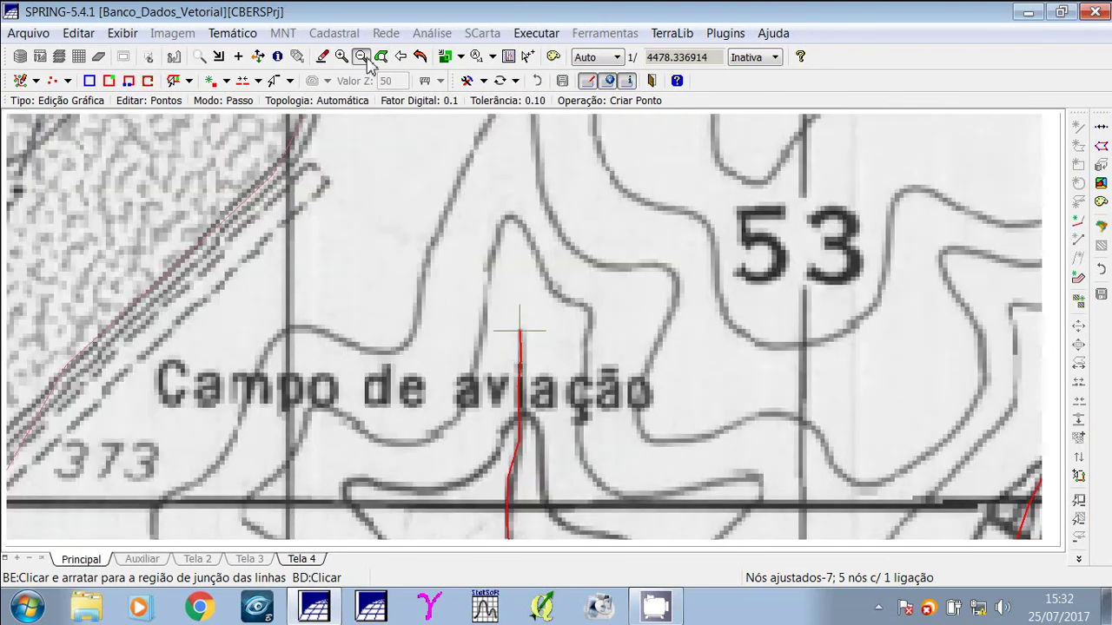
pyautogui.click(363, 57)
pyautogui.click(363, 58)
pyautogui.click(199, 57)
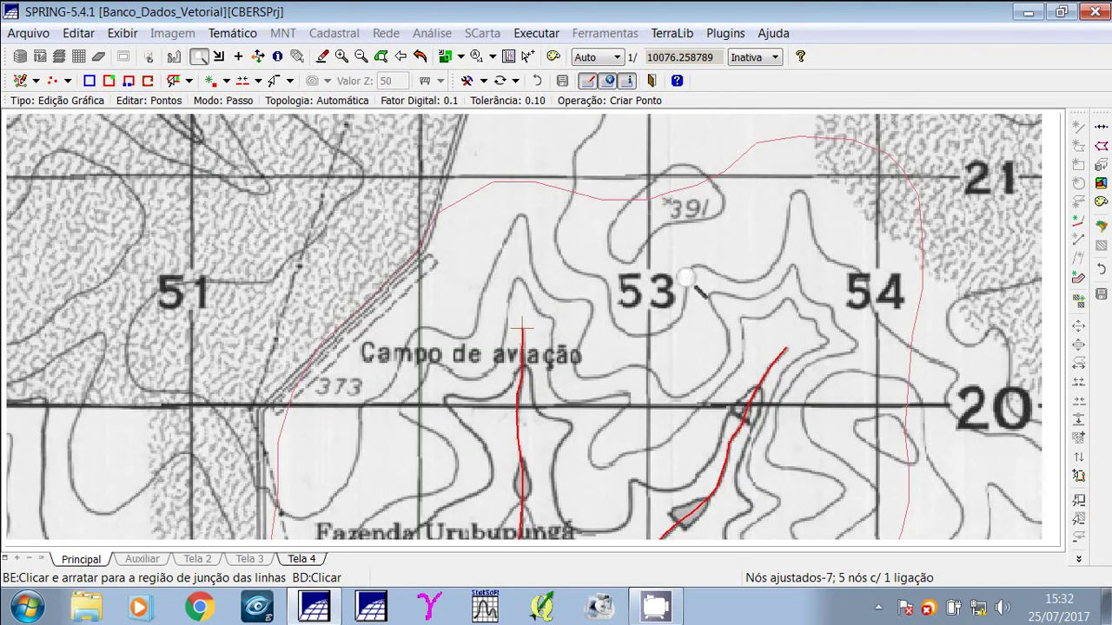
pyautogui.moveTo(759, 325); pyautogui.dragTo(829, 388)
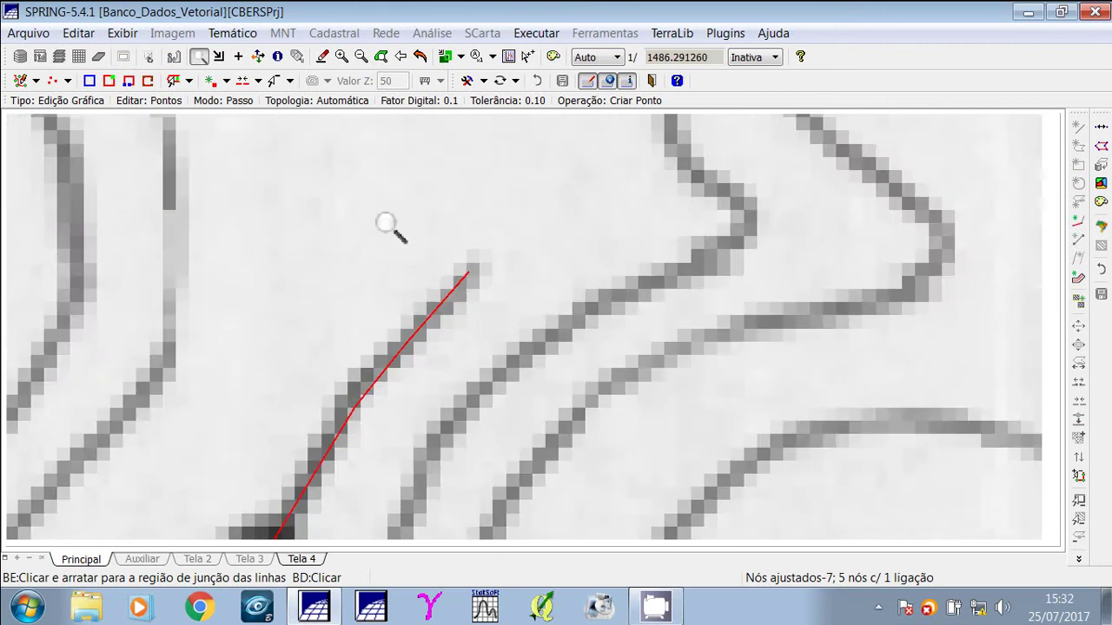
pyautogui.moveTo(386, 222); pyautogui.dragTo(599, 350)
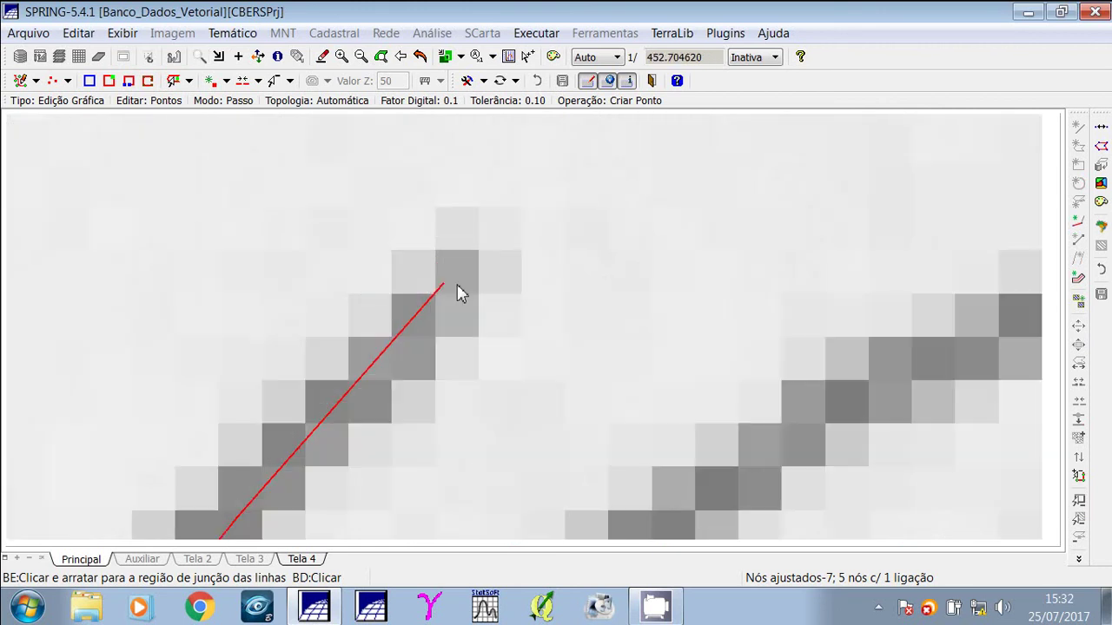
pyautogui.click(443, 281)
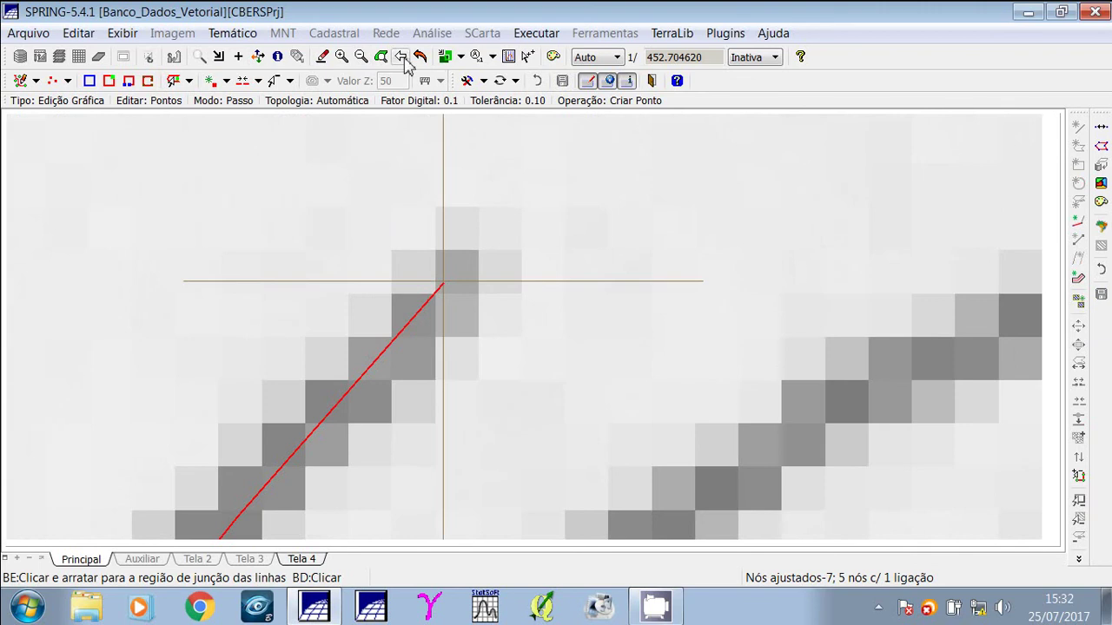
# Adjust the nodes of the layer and save the edited stream lines.
pyautogui.click(360, 57)
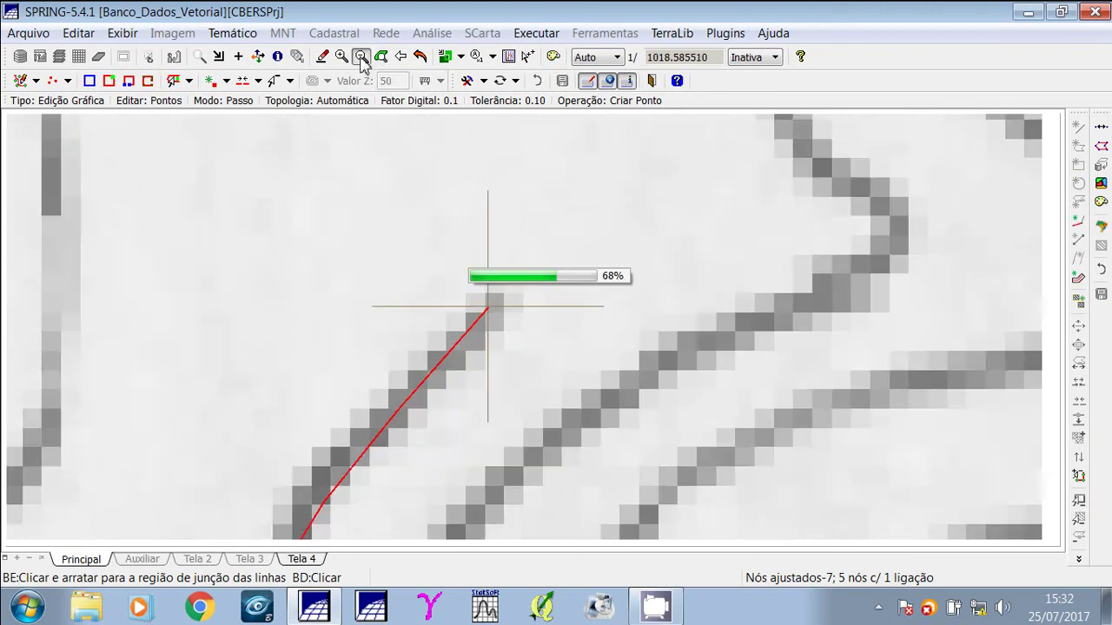
pyautogui.click(361, 58)
pyautogui.click(361, 59)
pyautogui.click(361, 58)
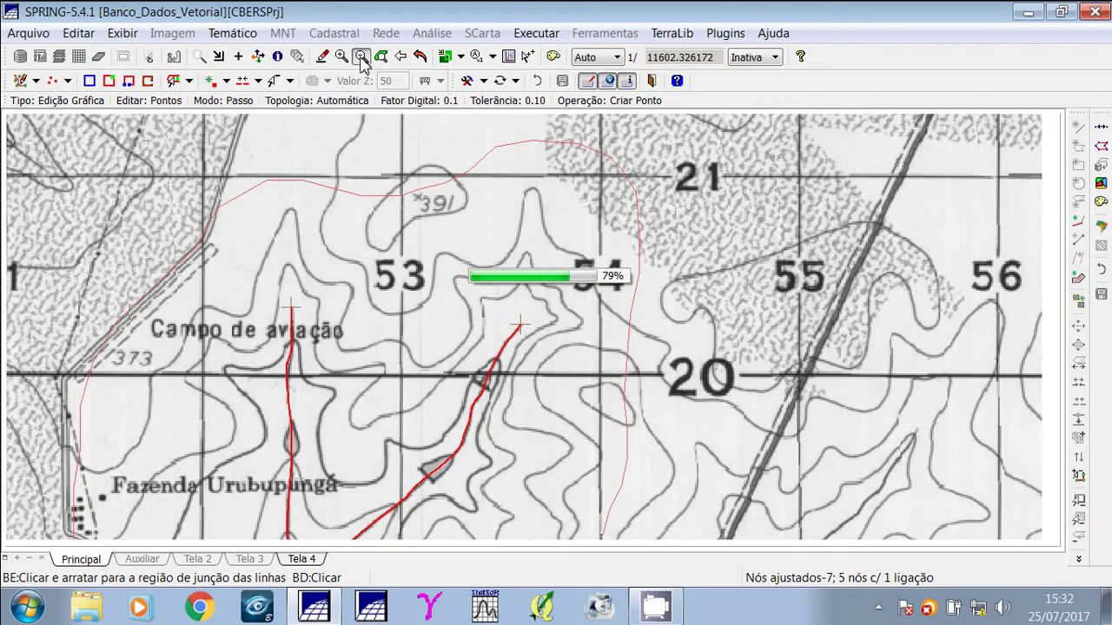
pyautogui.click(361, 58)
pyautogui.click(1074, 129)
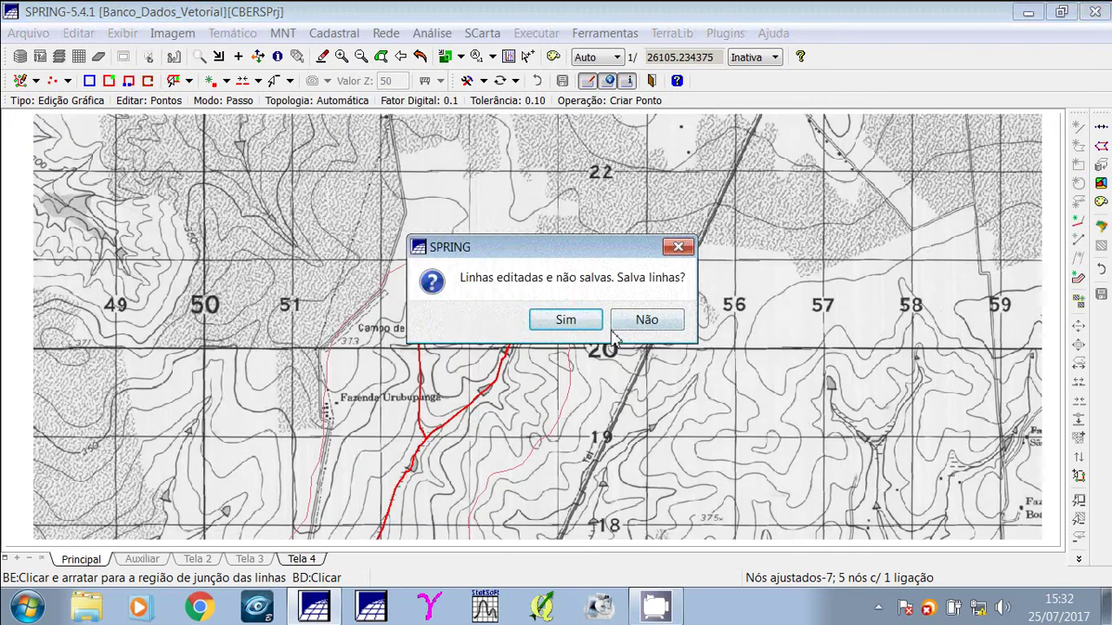
pyautogui.click(618, 326)
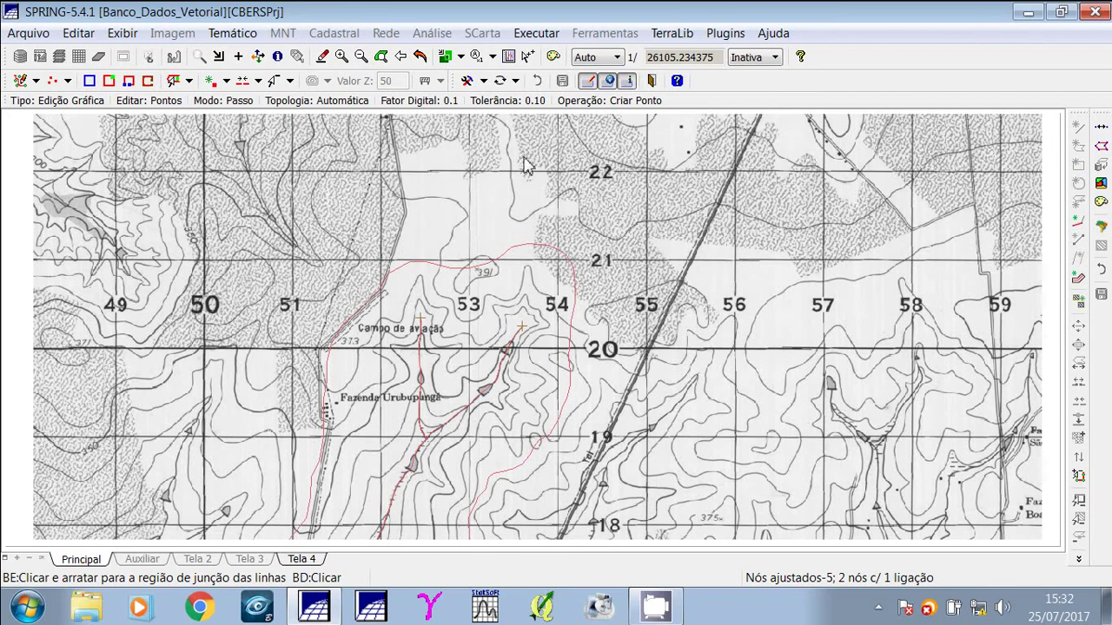
# Switch the editing back to lines and set the operation to creating closed lines for the reservoir on the western tributary.
pyautogui.click(67, 81)
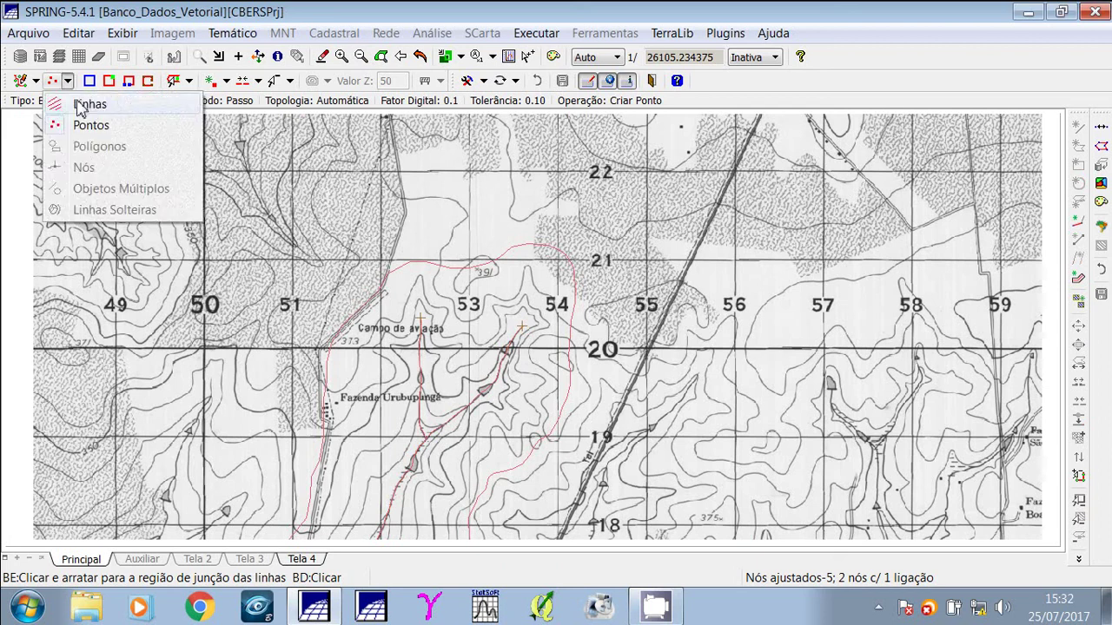
pyautogui.click(80, 105)
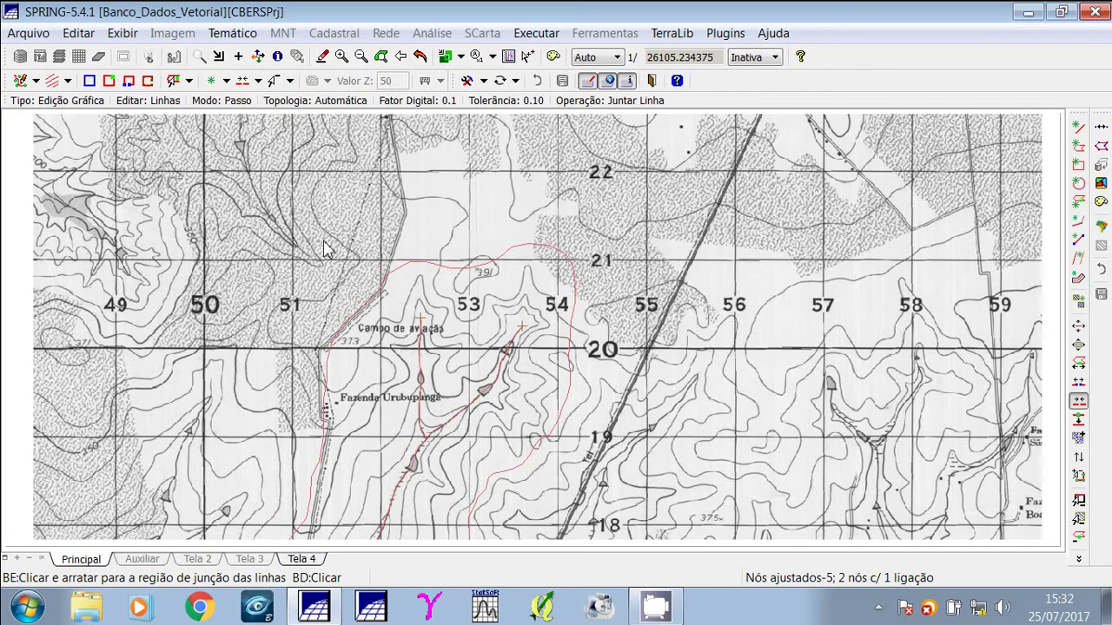
pyautogui.click(1078, 148)
pyautogui.click(199, 56)
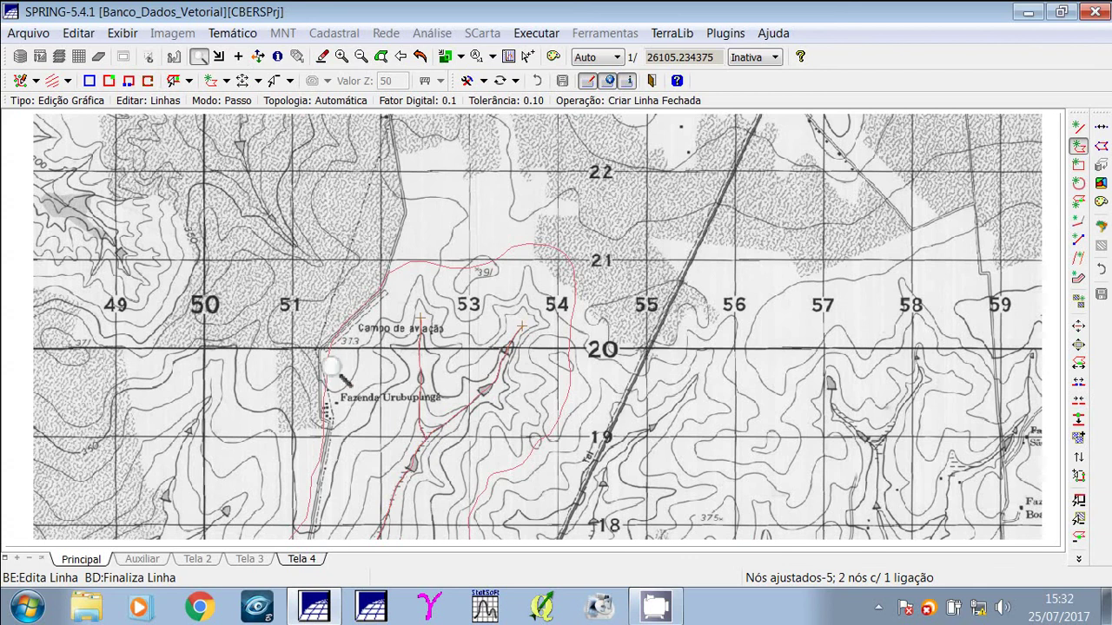
pyautogui.moveTo(404, 368); pyautogui.dragTo(447, 403)
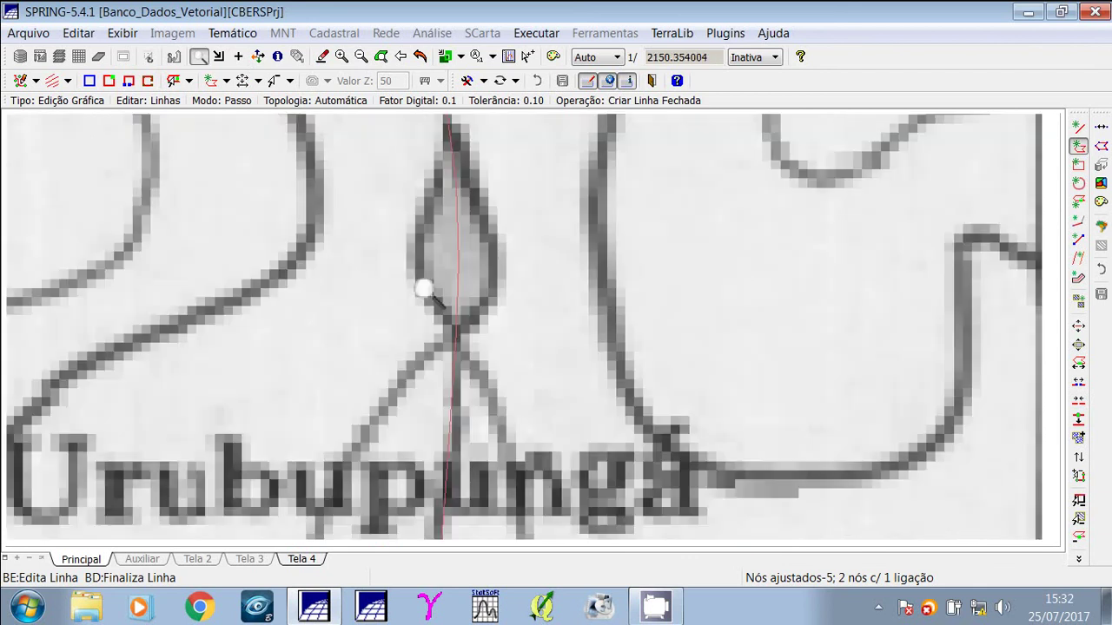
pyautogui.click(258, 56)
pyautogui.moveTo(405, 168); pyautogui.dragTo(405, 221)
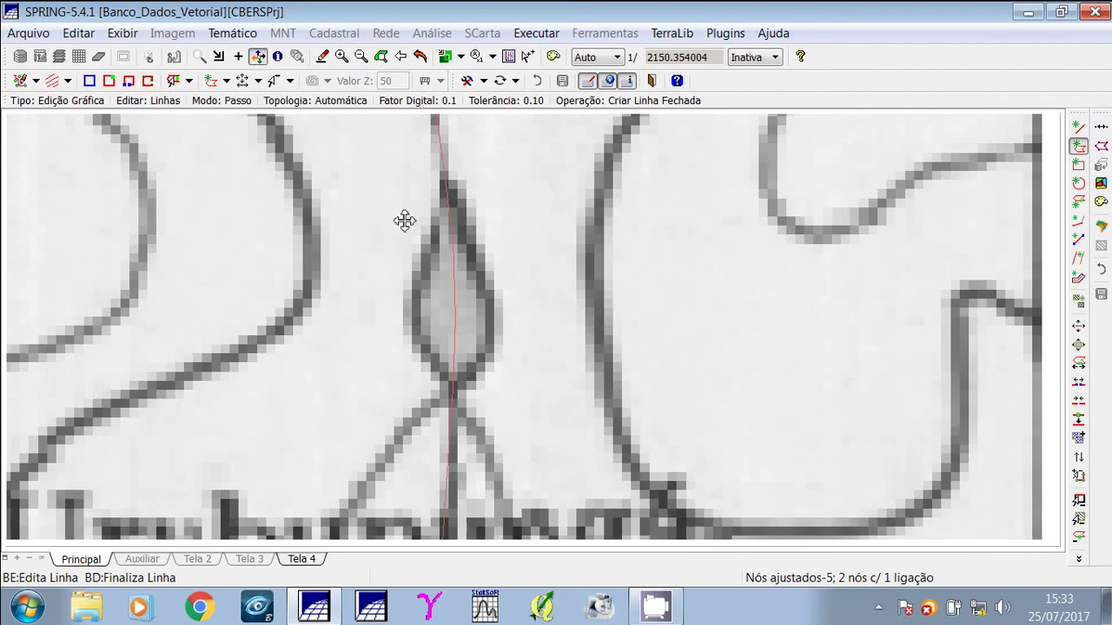
pyautogui.click(443, 186)
pyautogui.rightClick(434, 226)
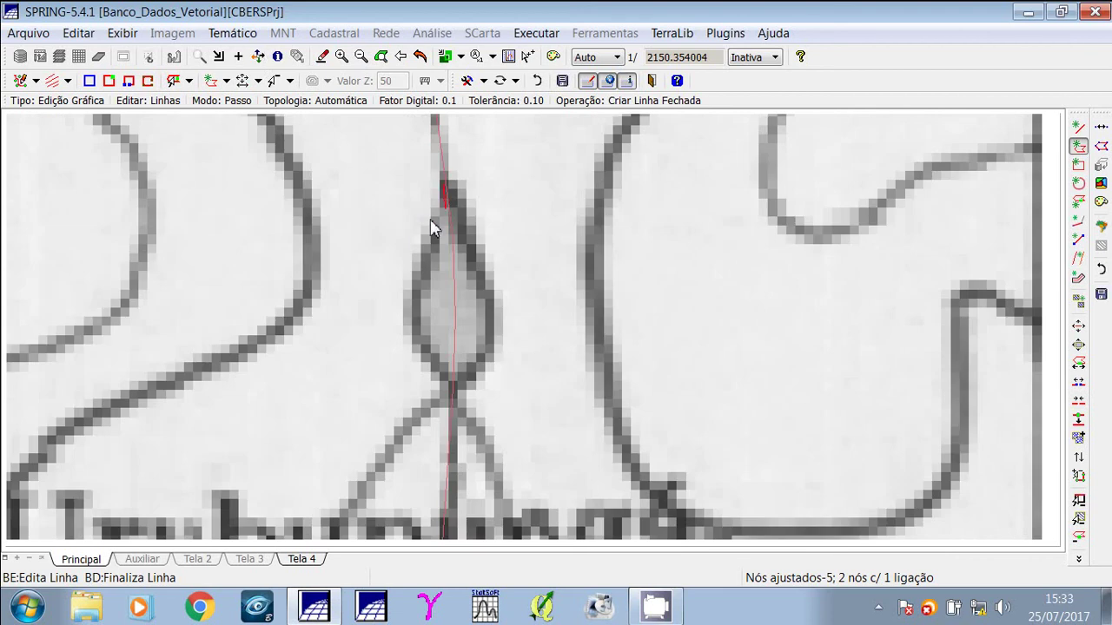
pyautogui.click(538, 83)
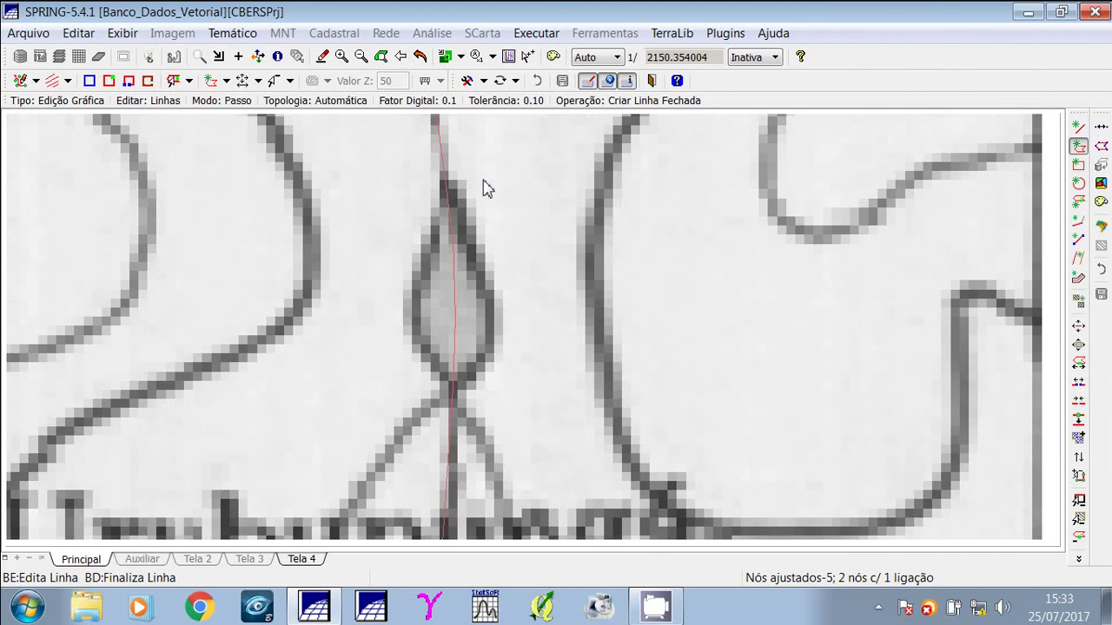
pyautogui.rightClick(410, 213)
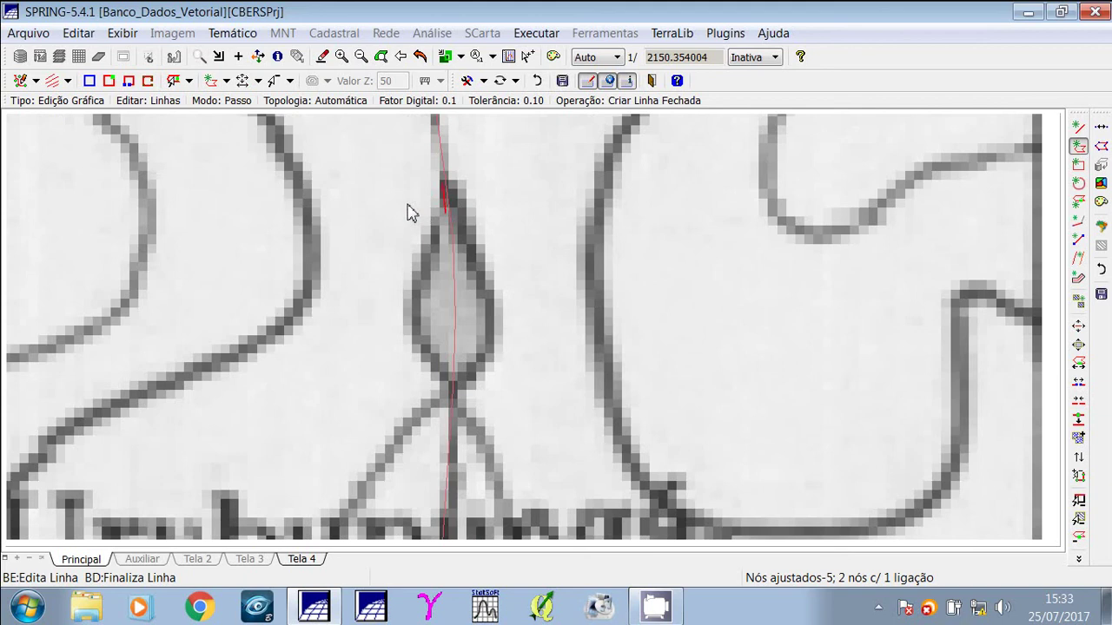
pyautogui.click(460, 392)
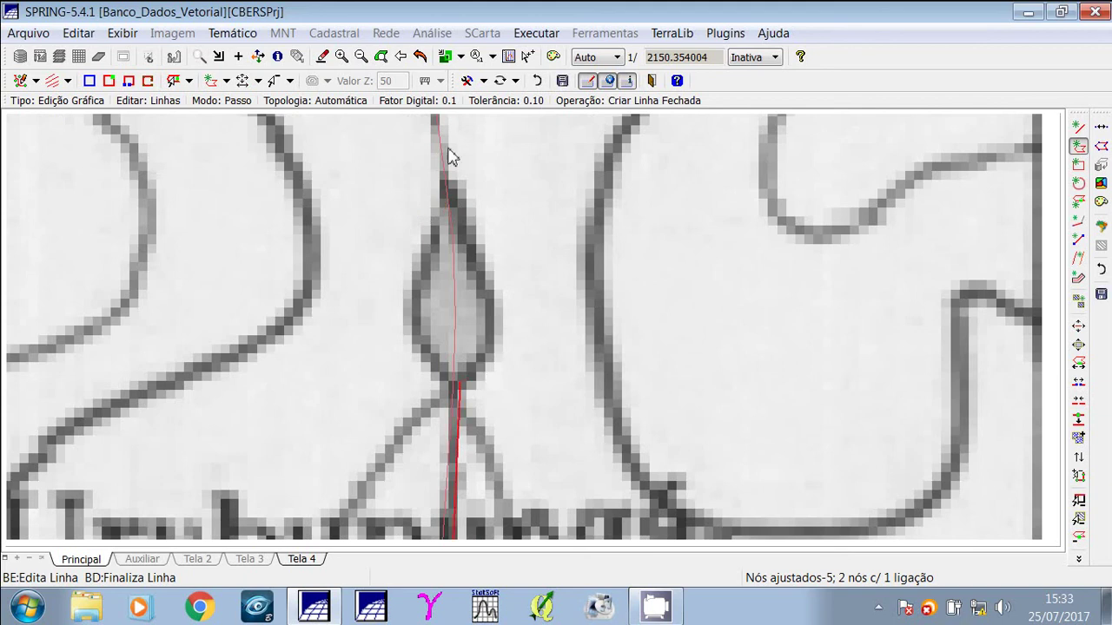
pyautogui.click(499, 83)
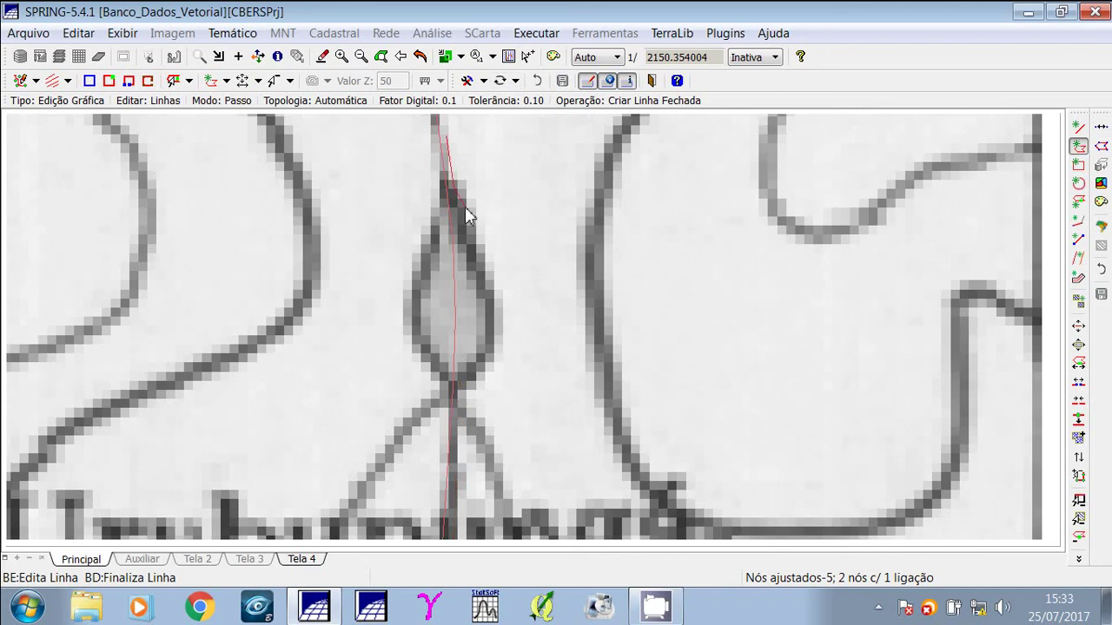
# Outline the drop-shaped reservoir on the western tributary, just above the Fazenda Urubupungá label, as a closed line.
pyautogui.click(492, 320)
pyautogui.click(488, 355)
pyautogui.click(459, 383)
pyautogui.click(417, 323)
pyautogui.click(422, 277)
pyautogui.rightClick(439, 204)
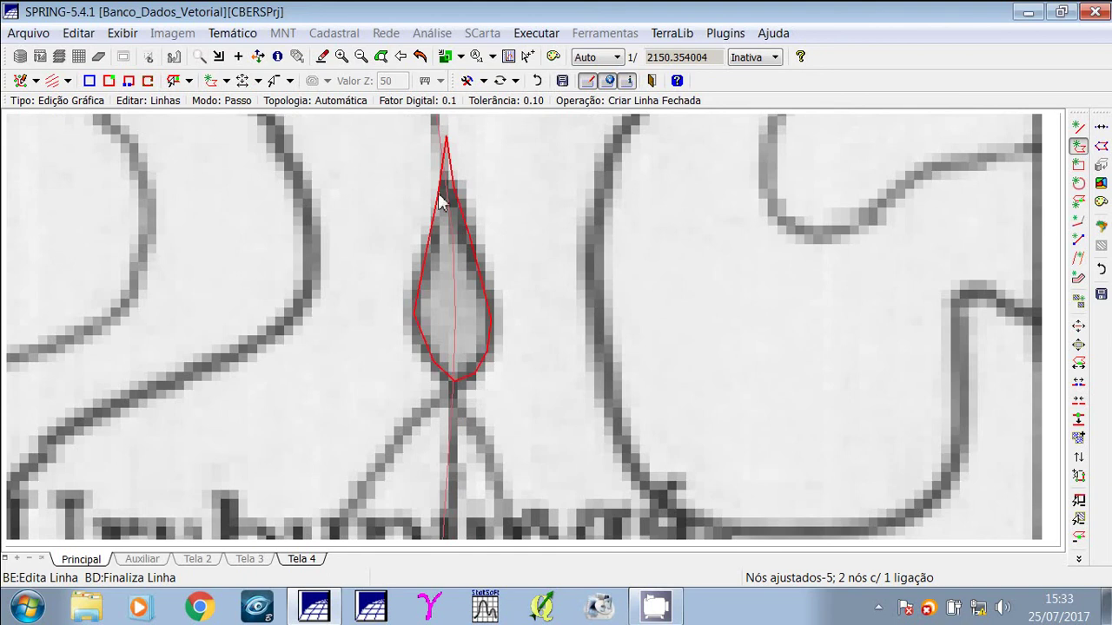
# Outline the grey reservoir halfway along the eastern tributary, east of Fazenda Urubupungá, as a closed line.
pyautogui.click(361, 57)
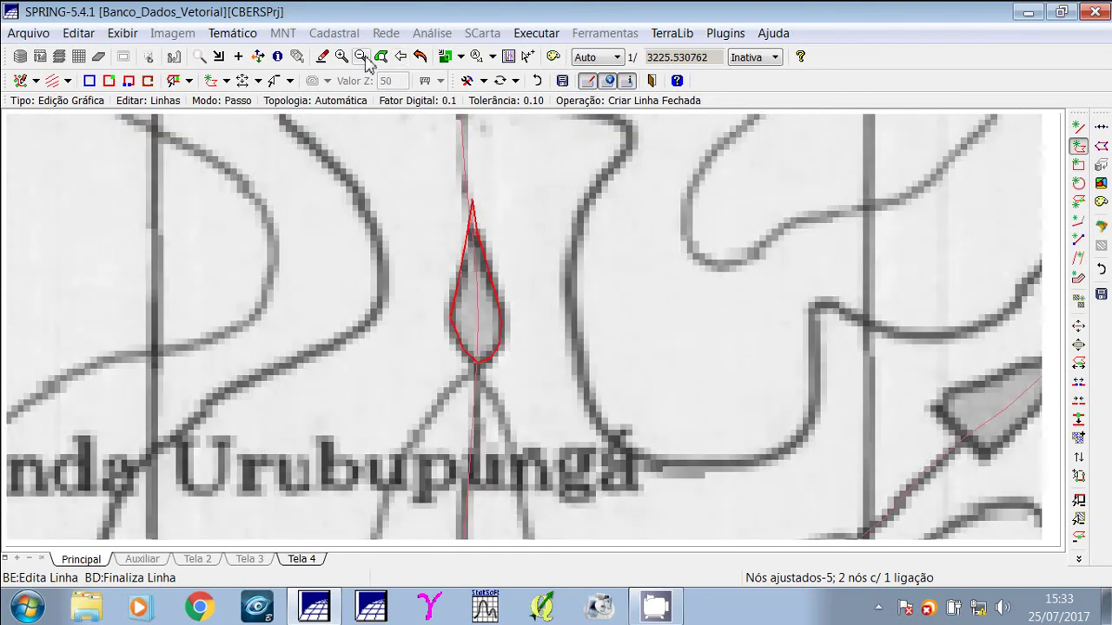
pyautogui.click(361, 57)
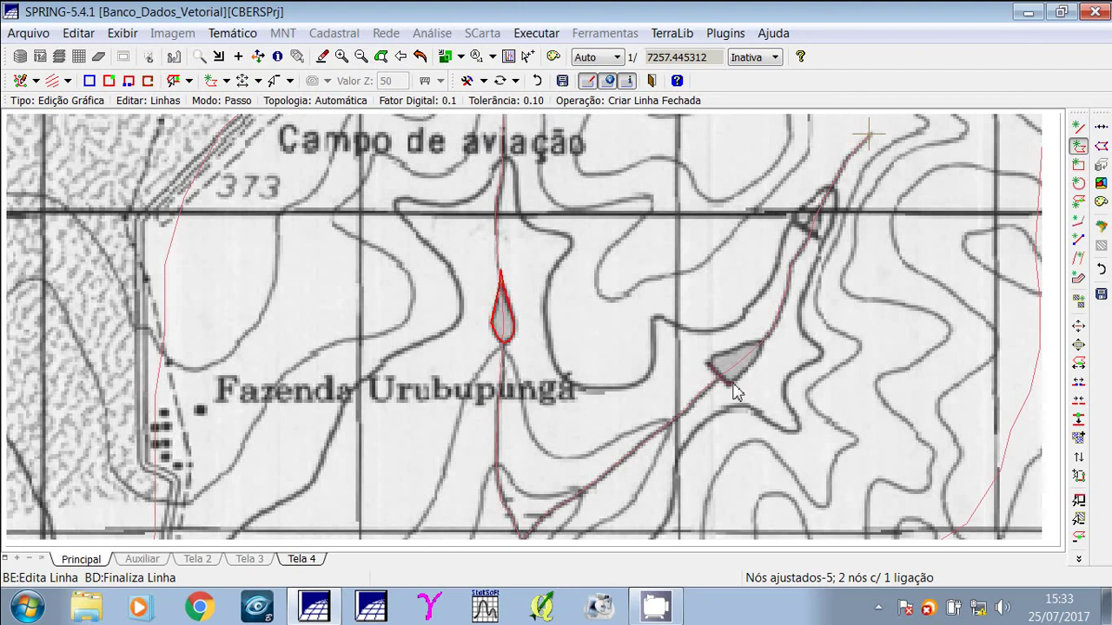
pyautogui.click(761, 343)
pyautogui.click(710, 356)
pyautogui.rightClick(696, 380)
# Outline the small reservoir on the eastern tributary at grid line 20 as a closed line, adjust the nodes and save the lines.
pyautogui.click(258, 56)
pyautogui.moveTo(660, 468); pyautogui.dragTo(660, 394)
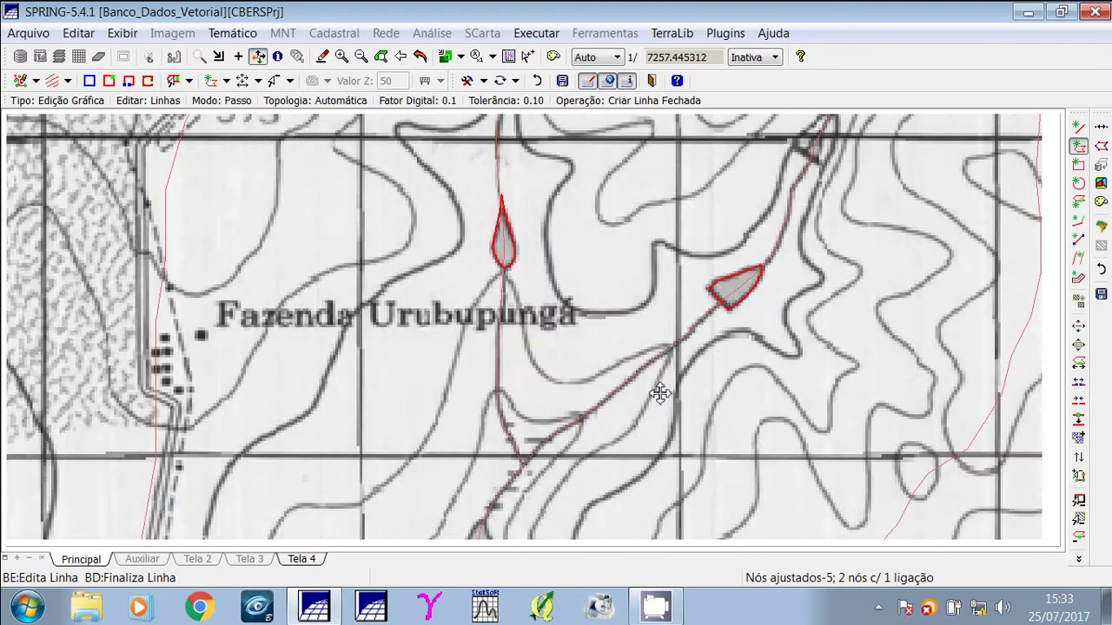
pyautogui.moveTo(794, 190); pyautogui.dragTo(725, 369)
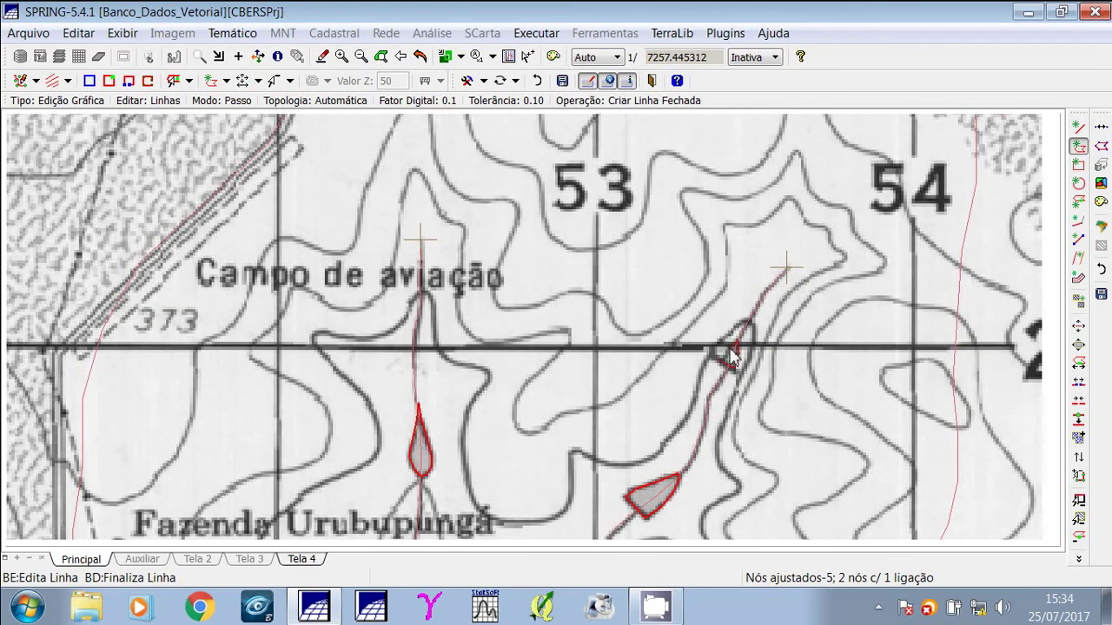
pyautogui.rightClick(735, 363)
pyautogui.click(1084, 129)
pyautogui.click(646, 321)
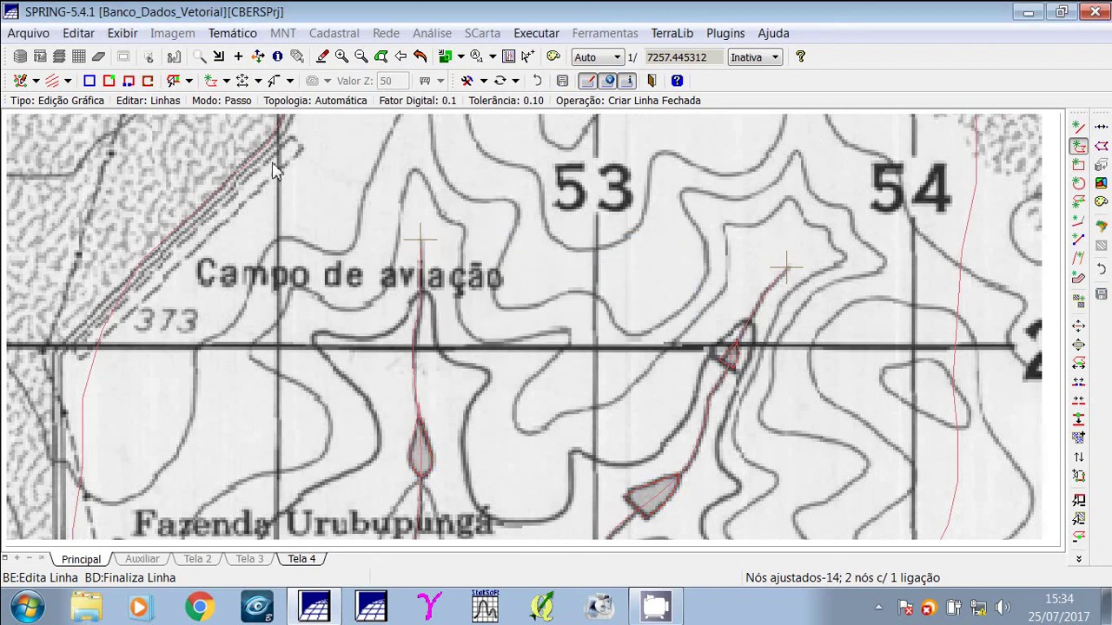
# Outline the reservoir on the main stream just below the confluence as a closed line.
pyautogui.click(258, 56)
pyautogui.moveTo(495, 519); pyautogui.dragTo(538, 417)
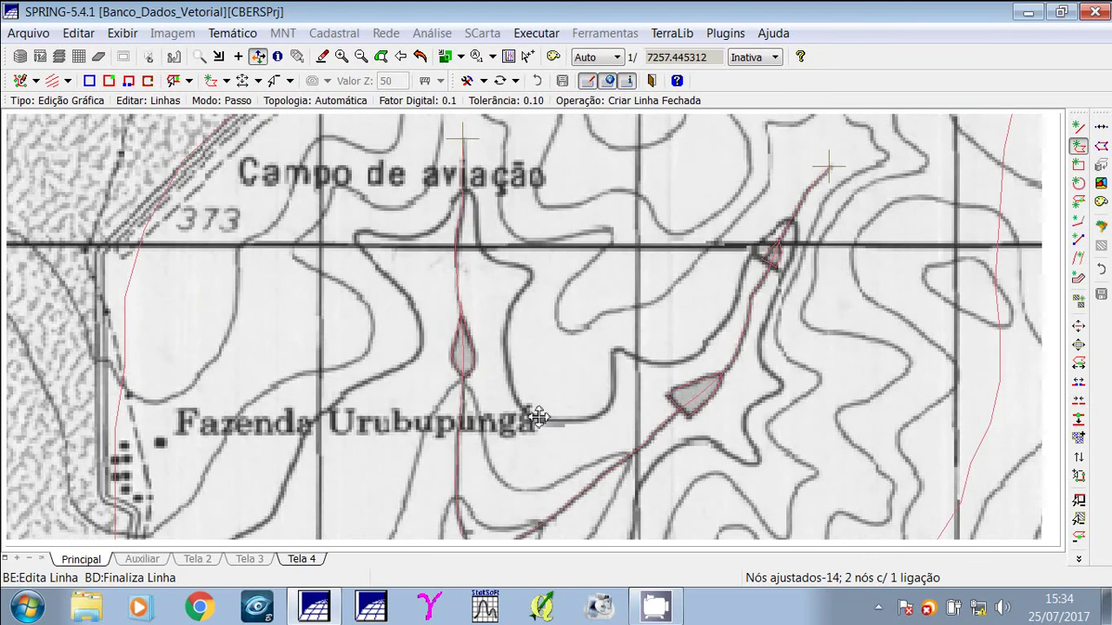
pyautogui.moveTo(555, 534); pyautogui.dragTo(676, 364)
pyautogui.moveTo(552, 527); pyautogui.dragTo(623, 317)
pyautogui.rightClick(623, 317)
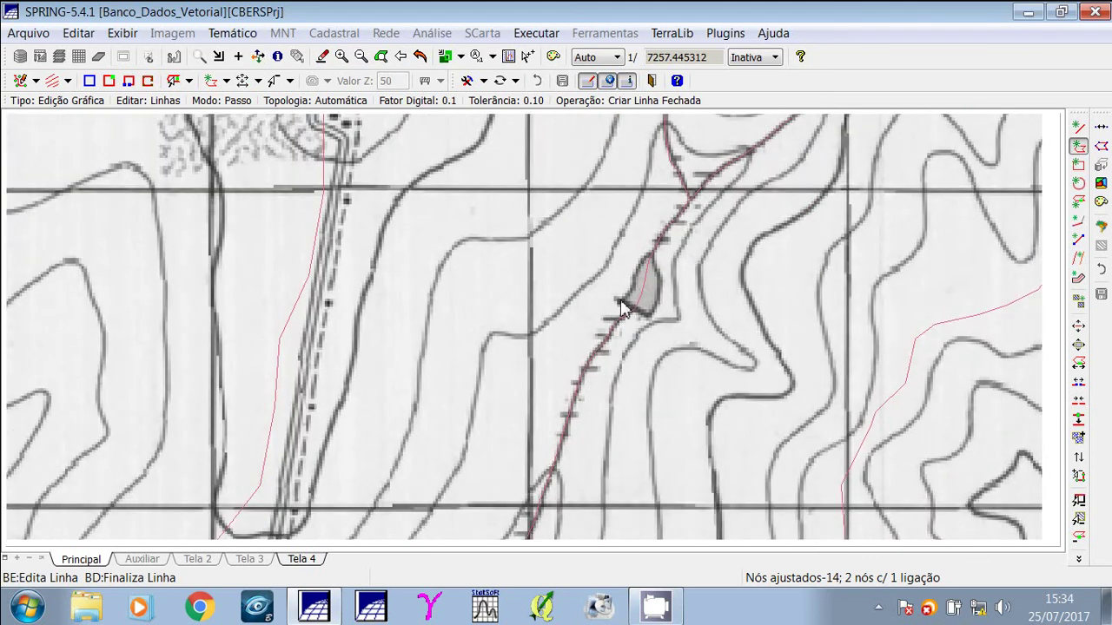
pyautogui.click(620, 302)
pyautogui.click(652, 314)
pyautogui.click(651, 255)
pyautogui.rightClick(626, 300)
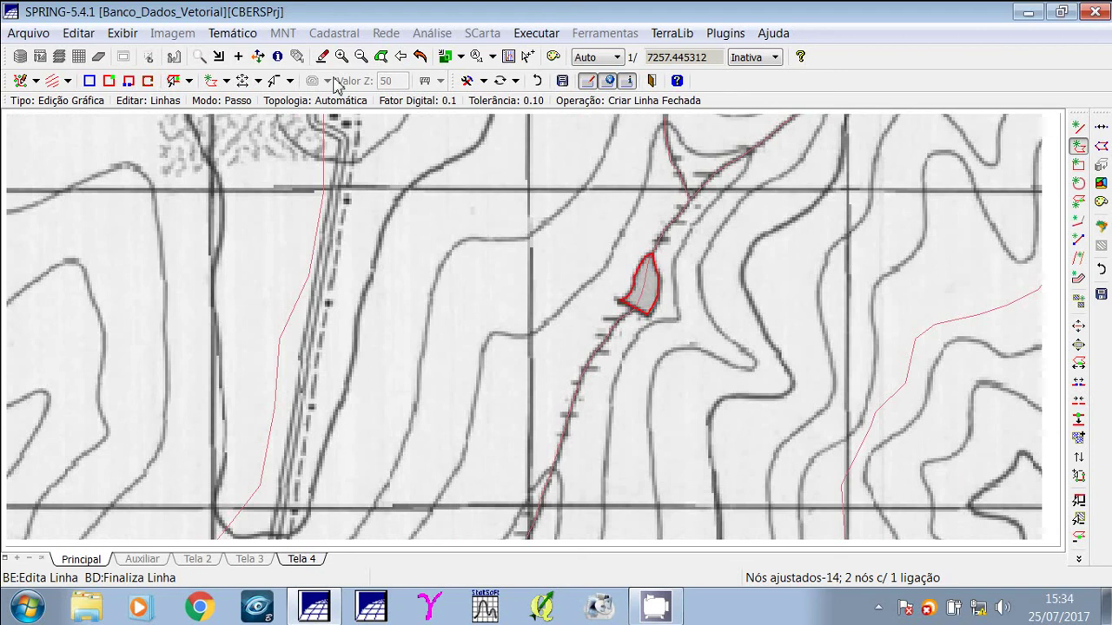
# Outline the triangular reservoir on the main stream, just north of grid line 17, as a closed line.
pyautogui.click(258, 56)
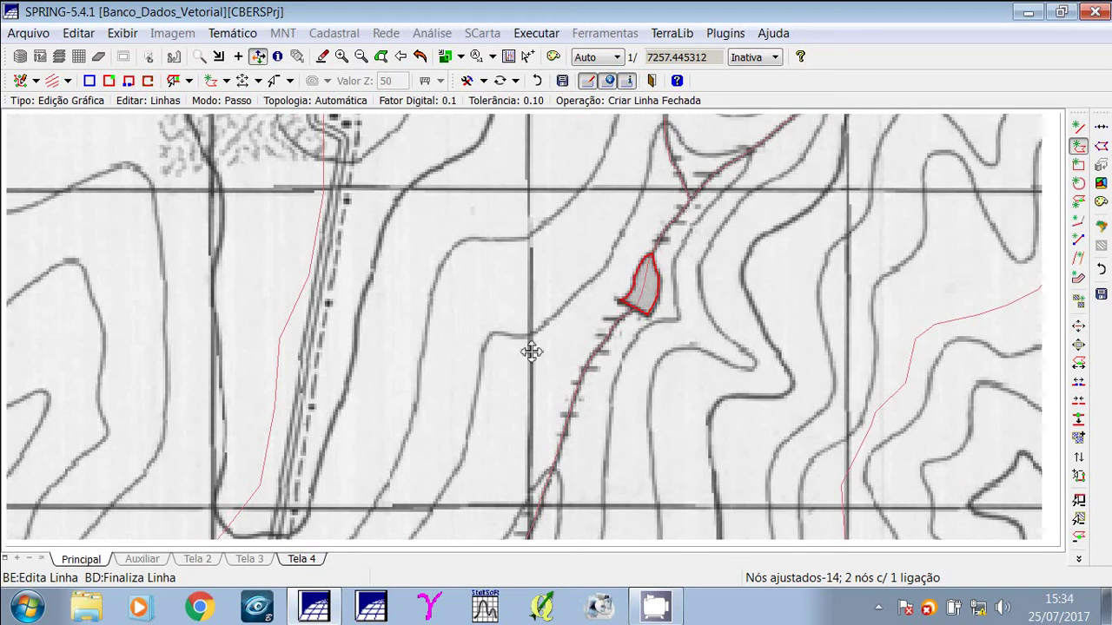
pyautogui.moveTo(516, 523); pyautogui.dragTo(418, 149)
pyautogui.moveTo(556, 468); pyautogui.dragTo(571, 342)
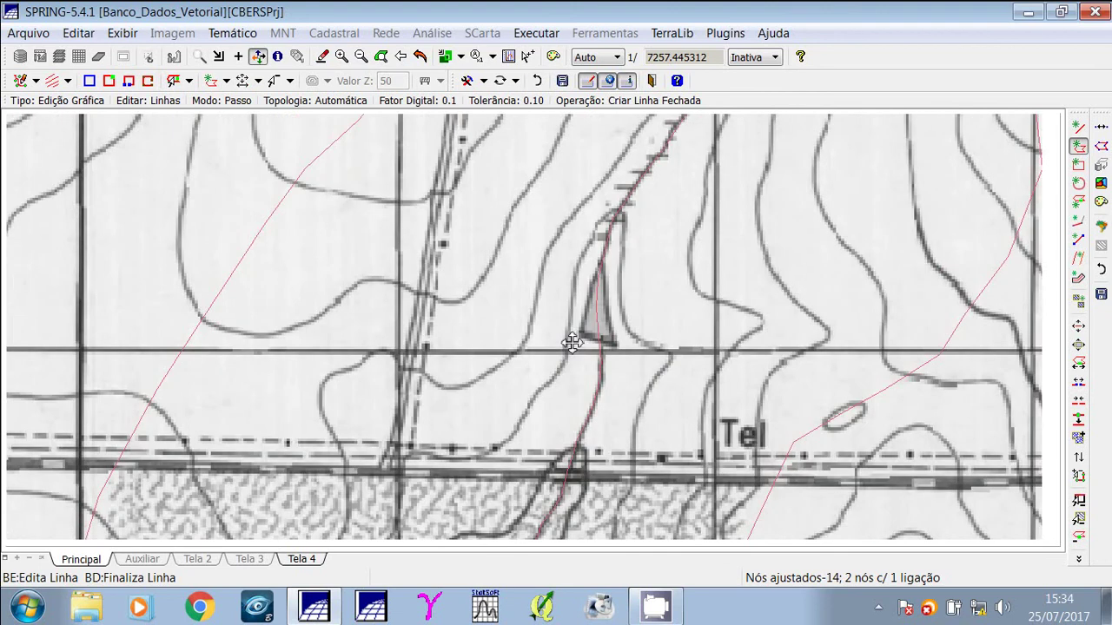
pyautogui.rightClick(577, 344)
pyautogui.click(581, 337)
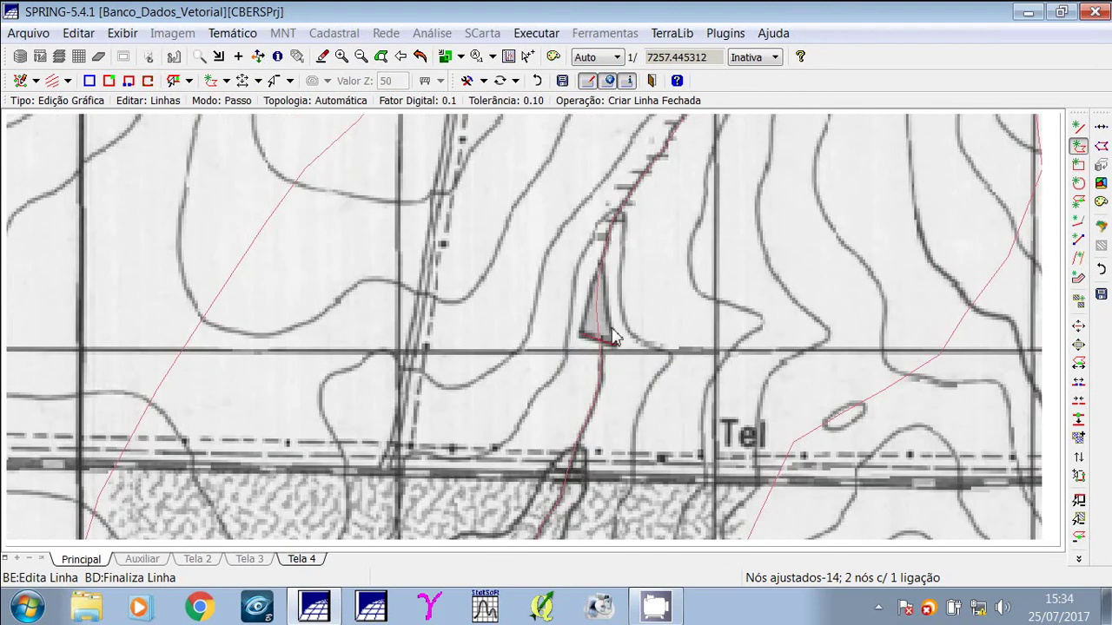
pyautogui.click(613, 341)
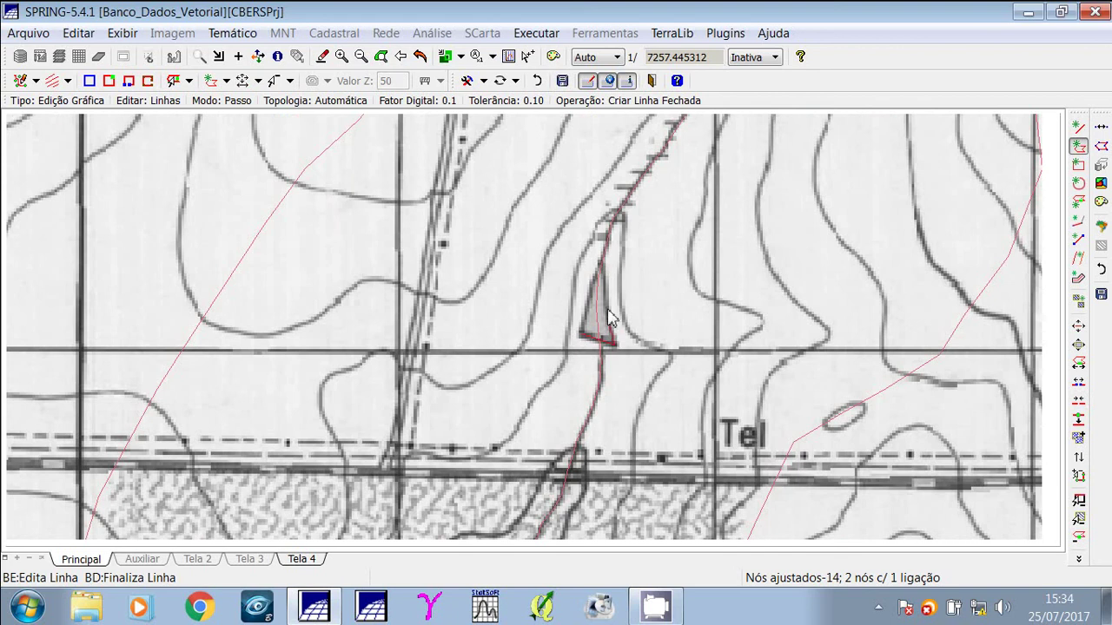
pyautogui.click(601, 266)
pyautogui.click(584, 334)
# Move the eastern vertex of the small reservoir's outline at grid line 20 inward onto its drawn edge, adjust the nodes and save.
pyautogui.click(361, 57)
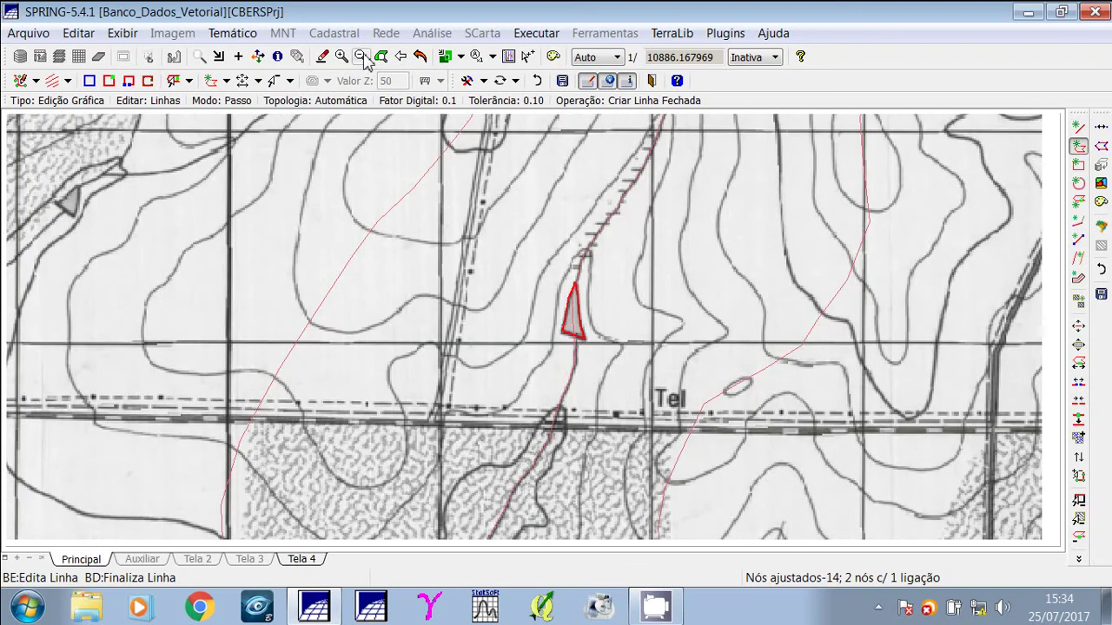
pyautogui.click(362, 57)
pyautogui.click(258, 57)
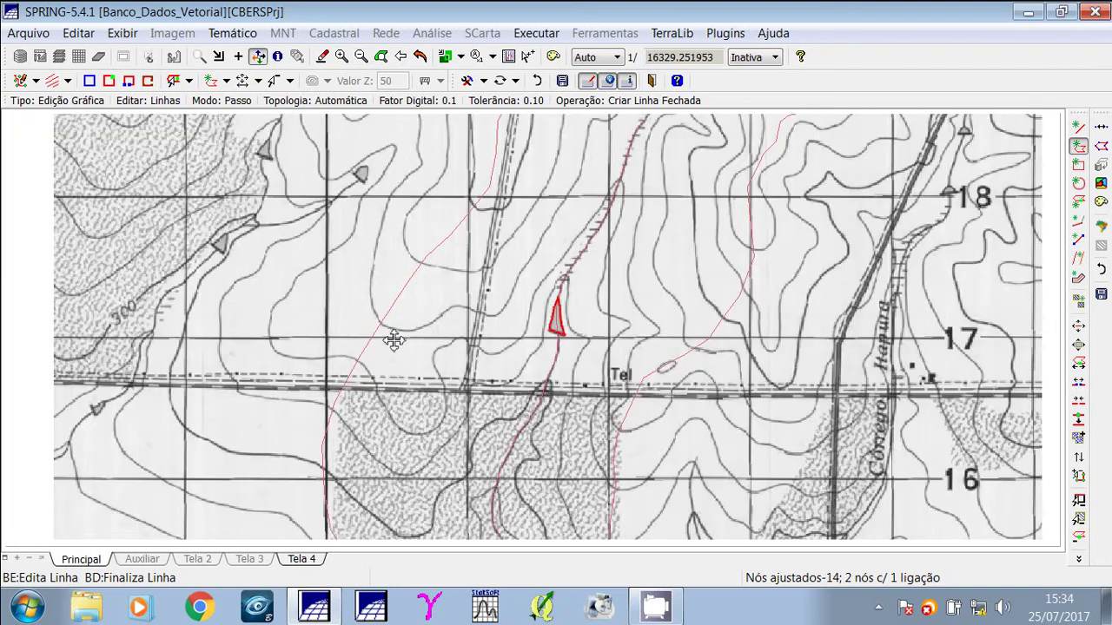
pyautogui.moveTo(394, 341); pyautogui.dragTo(419, 197)
pyautogui.moveTo(509, 369); pyautogui.dragTo(498, 284)
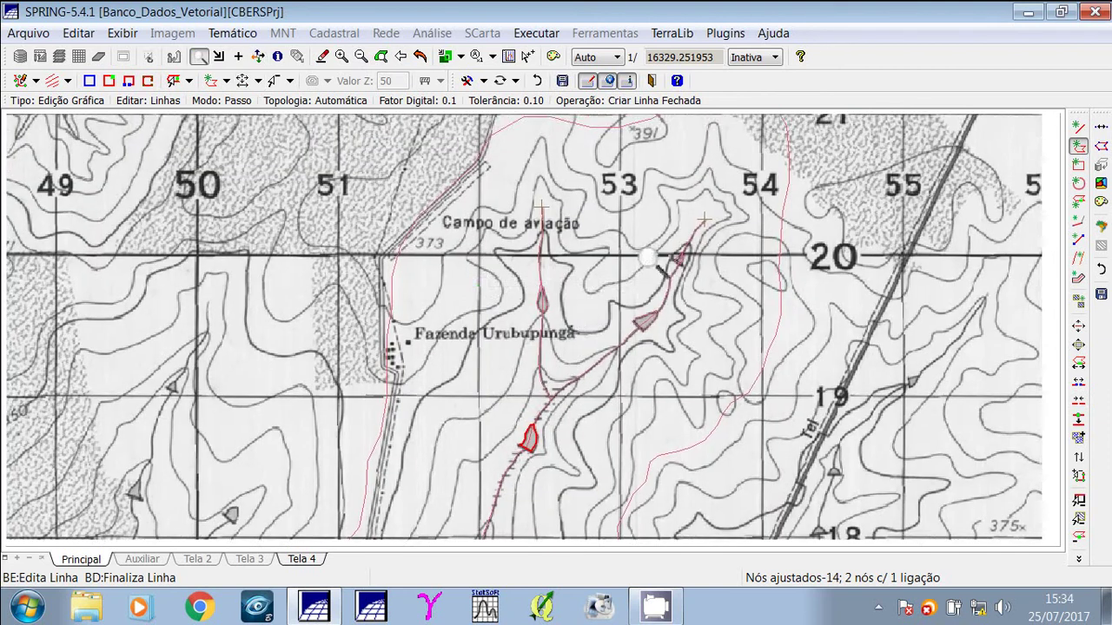
pyautogui.moveTo(647, 258); pyautogui.dragTo(722, 287)
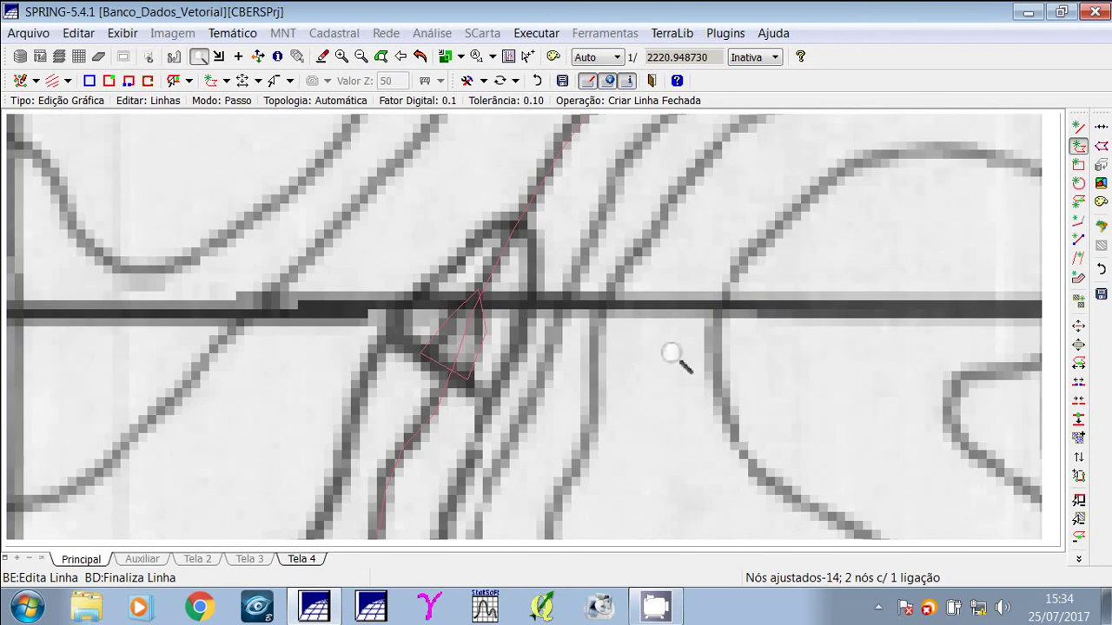
pyautogui.click(1078, 365)
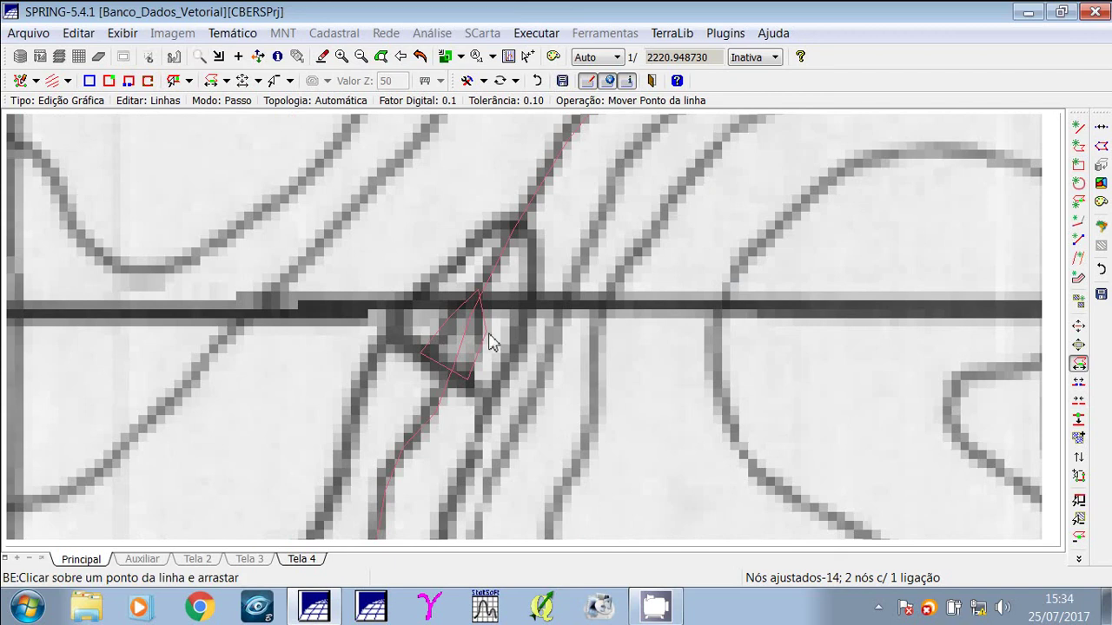
pyautogui.moveTo(489, 340); pyautogui.dragTo(451, 332)
pyautogui.click(1078, 131)
pyautogui.click(575, 321)
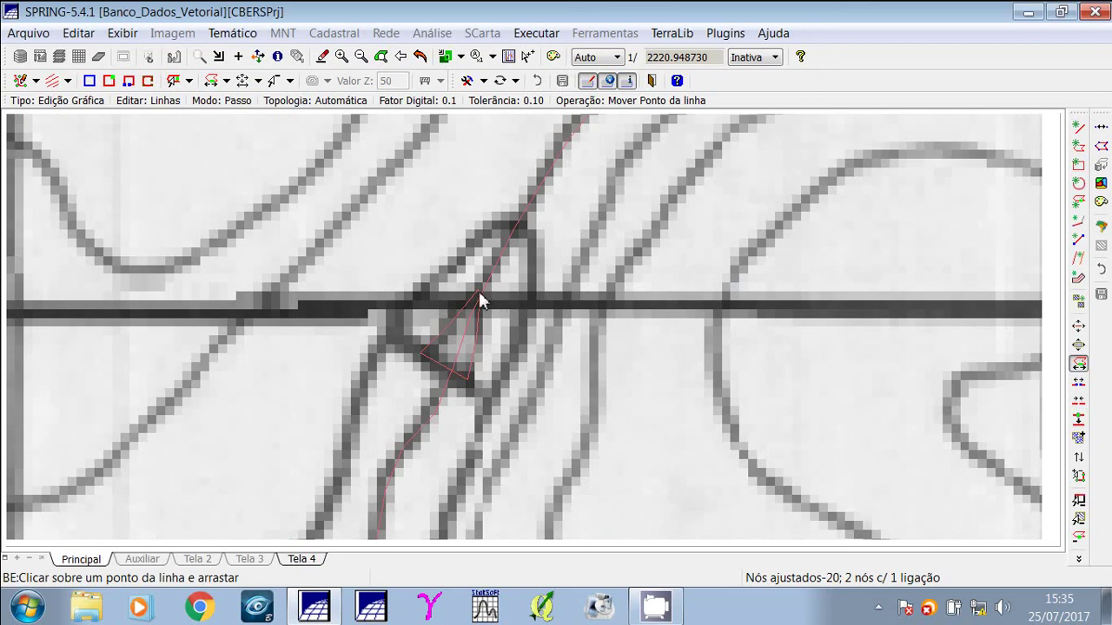
# Join the stream and outline lines at the small reservoir's upper tip, correct the adjacent outline vertex, adjust the nodes and save.
pyautogui.moveTo(481, 299)
pyautogui.mouseDown()
pyautogui.moveTo(475, 289)
pyautogui.moveTo(488, 294)
pyautogui.moveTo(488, 320)
pyautogui.moveTo(474, 278)
pyautogui.moveTo(465, 299)
pyautogui.moveTo(473, 278)
pyautogui.moveTo(535, 311)
pyautogui.moveTo(533, 323)
pyautogui.mouseUp()
pyautogui.click(1078, 400)
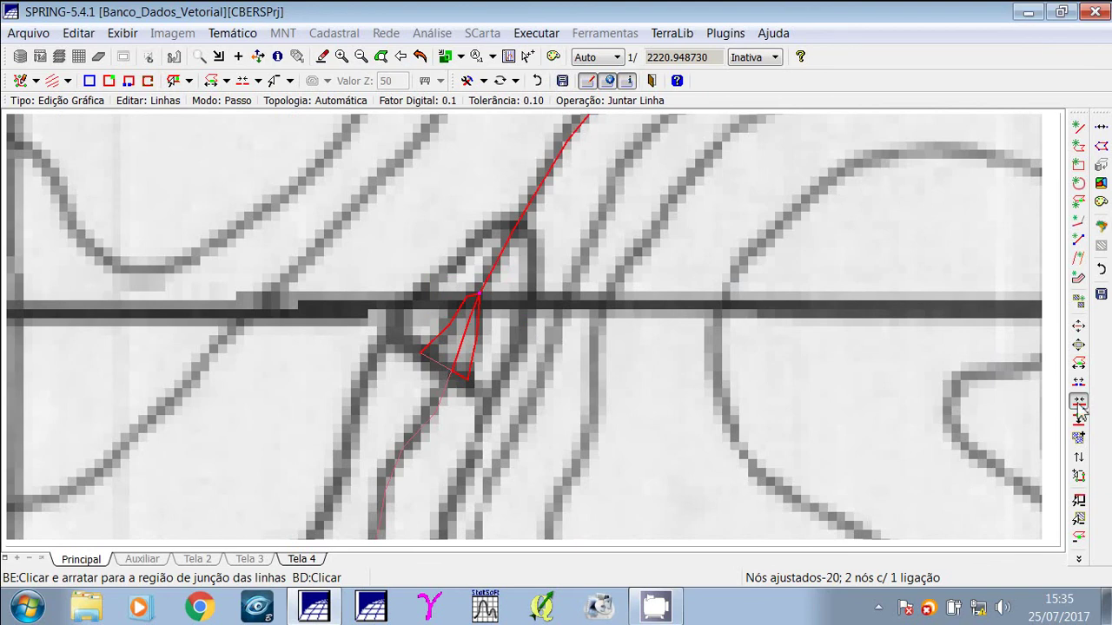
pyautogui.click(1077, 363)
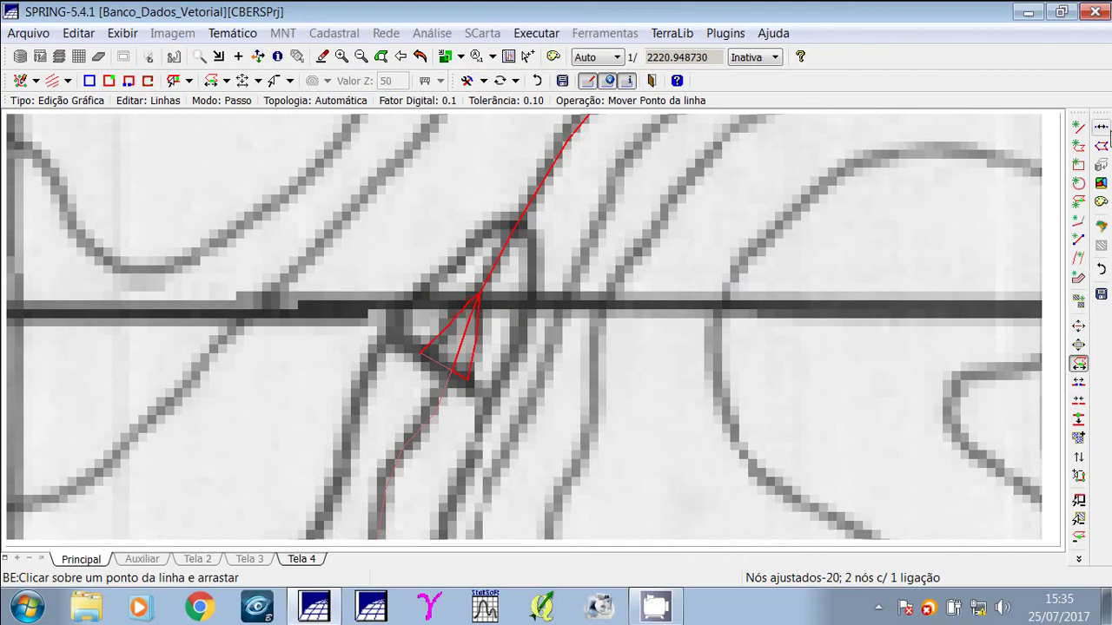
pyautogui.click(1103, 128)
pyautogui.click(561, 334)
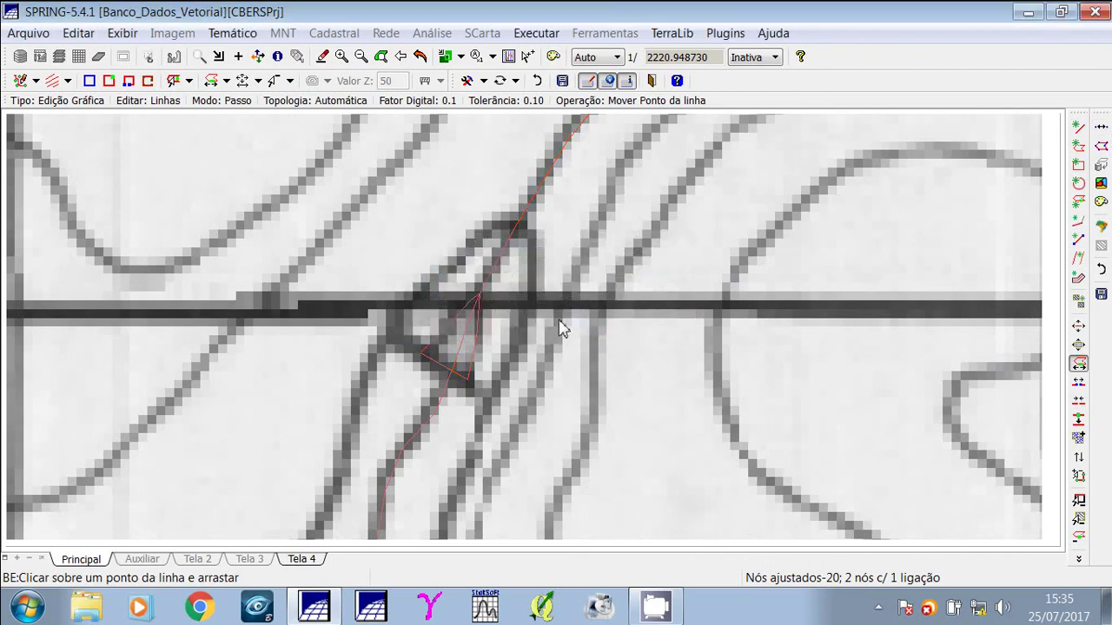
pyautogui.click(361, 57)
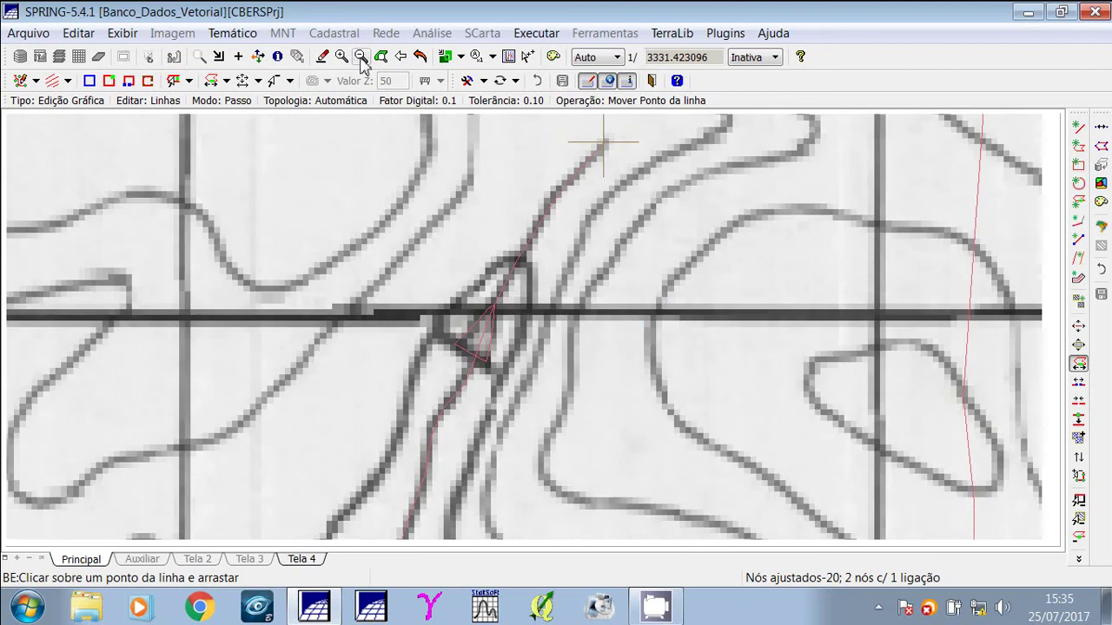
pyautogui.click(360, 56)
pyautogui.click(360, 57)
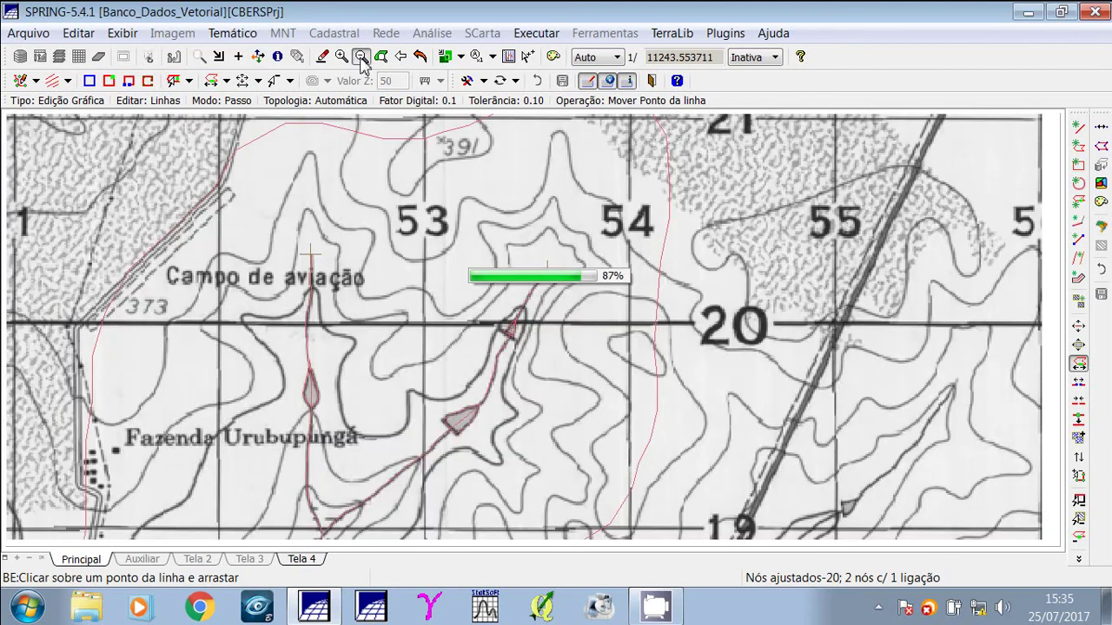
pyautogui.click(360, 57)
pyautogui.click(360, 57)
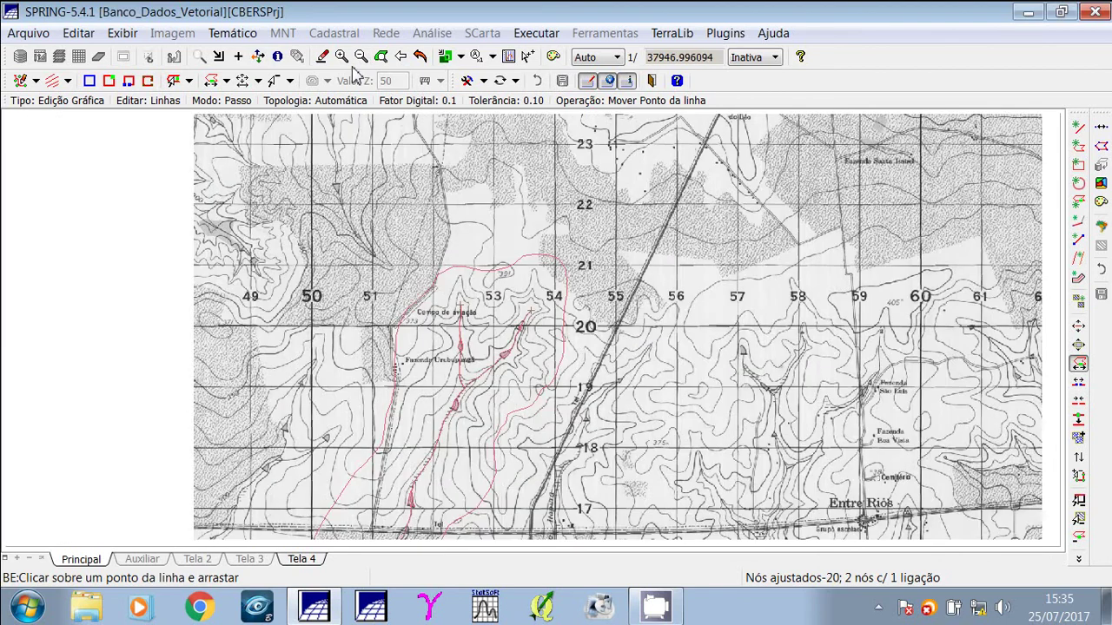
# Rebuild the polygon topology of the digitized basin and reservoir lines, replacing the existing topology.
pyautogui.click(257, 56)
pyautogui.moveTo(469, 403); pyautogui.dragTo(467, 336)
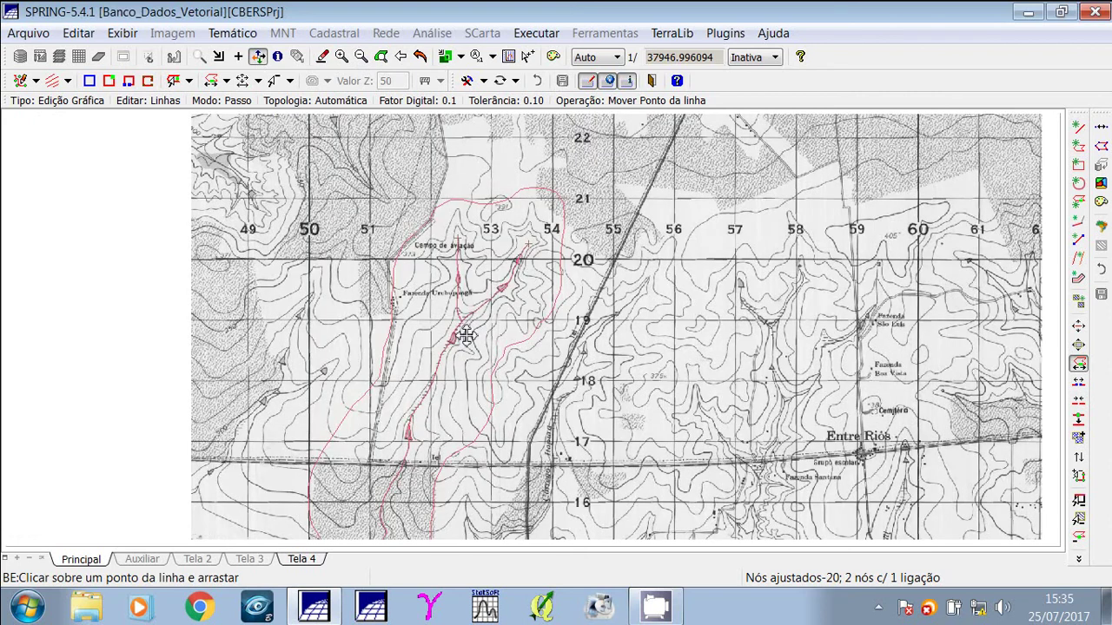
pyautogui.moveTo(472, 386); pyautogui.dragTo(487, 314)
pyautogui.moveTo(532, 361); pyautogui.dragTo(460, 363)
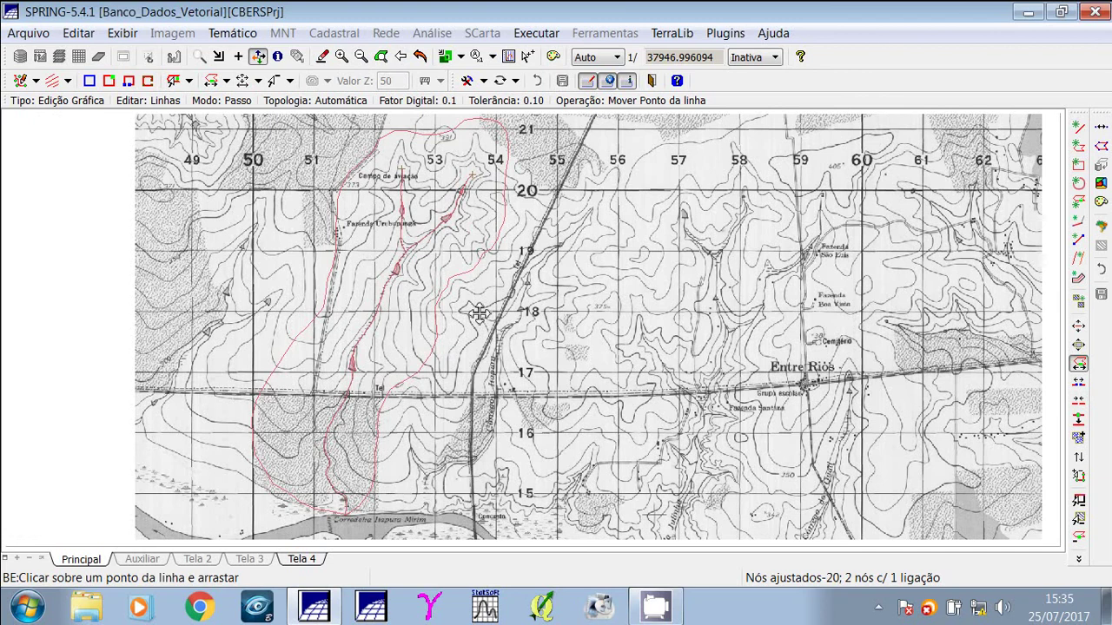
pyautogui.click(1099, 149)
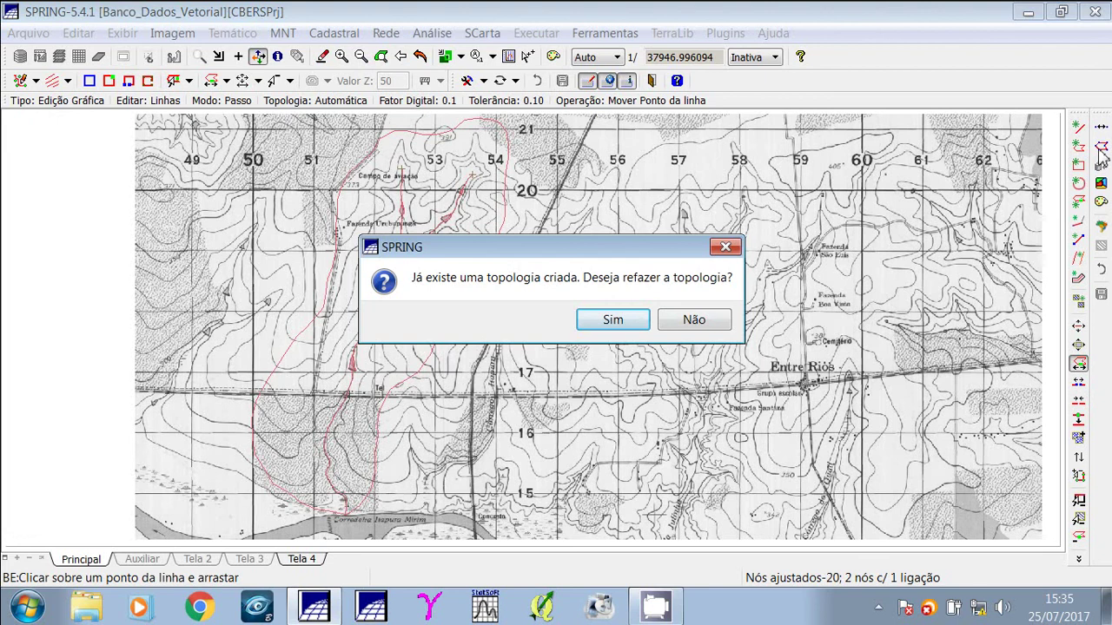
pyautogui.click(613, 321)
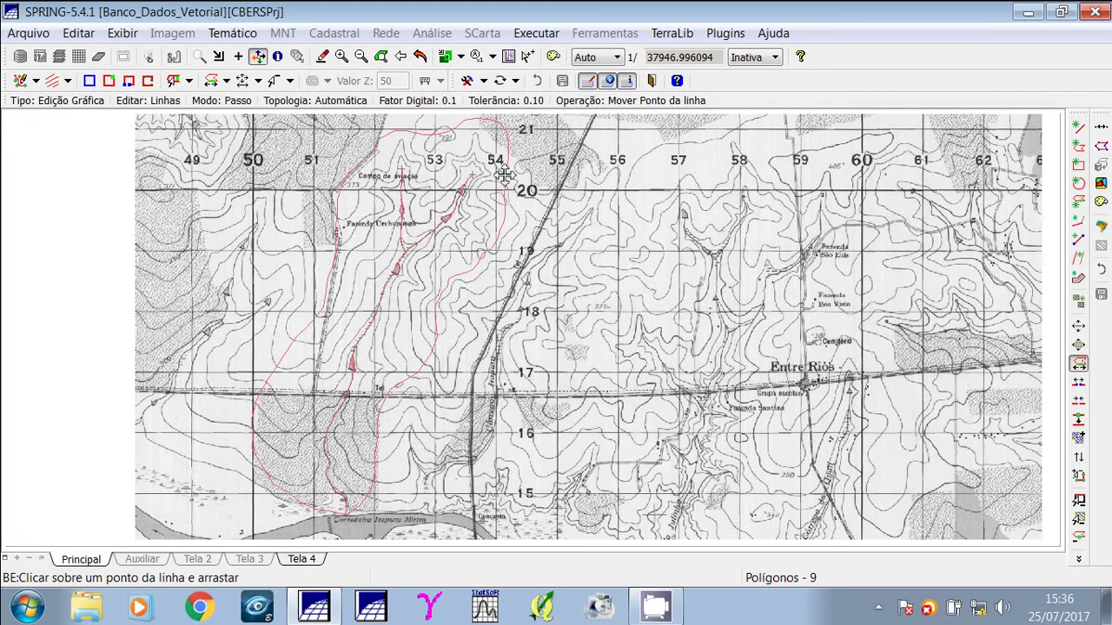
# Examine the basin's reservoirs, stream lines and boundary up close and as a whole.
pyautogui.click(199, 57)
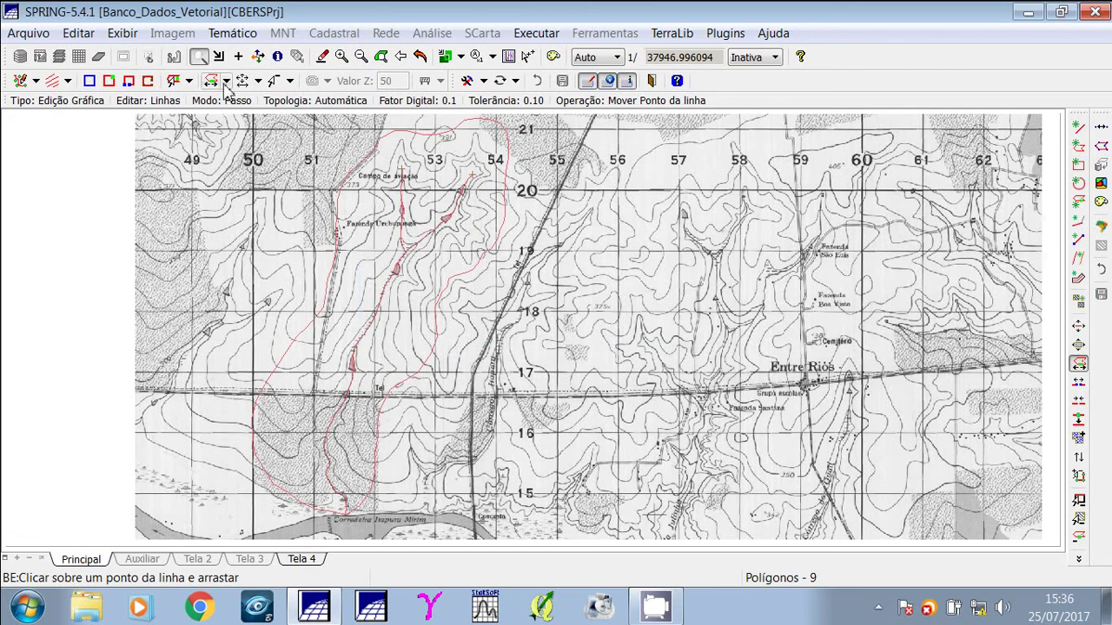
pyautogui.click(423, 211)
pyautogui.moveTo(417, 205); pyautogui.dragTo(516, 266)
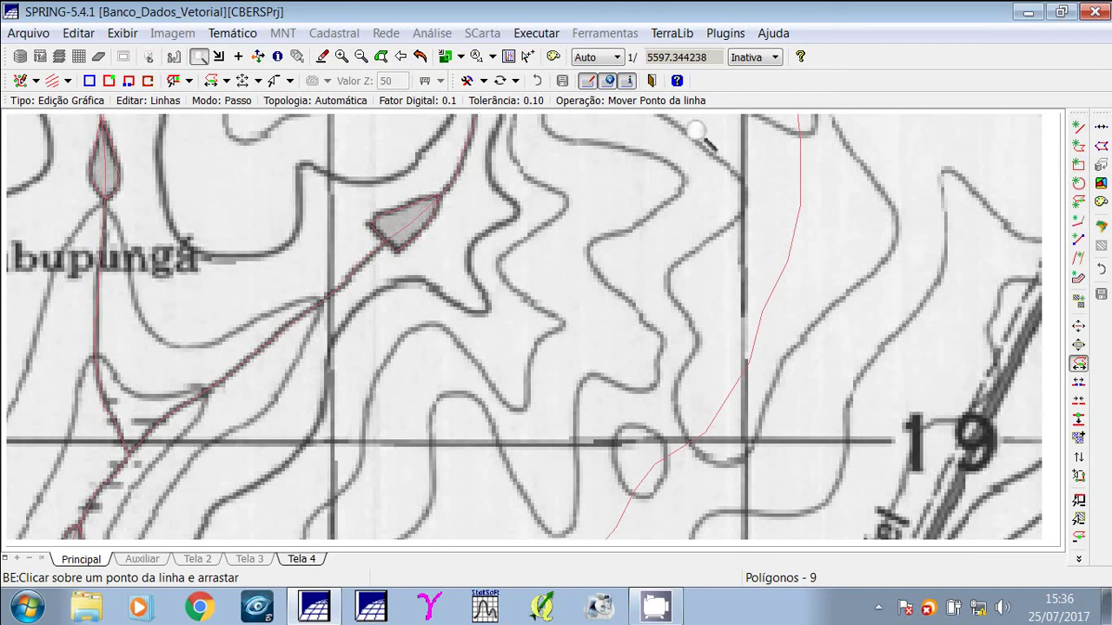
pyautogui.click(362, 56)
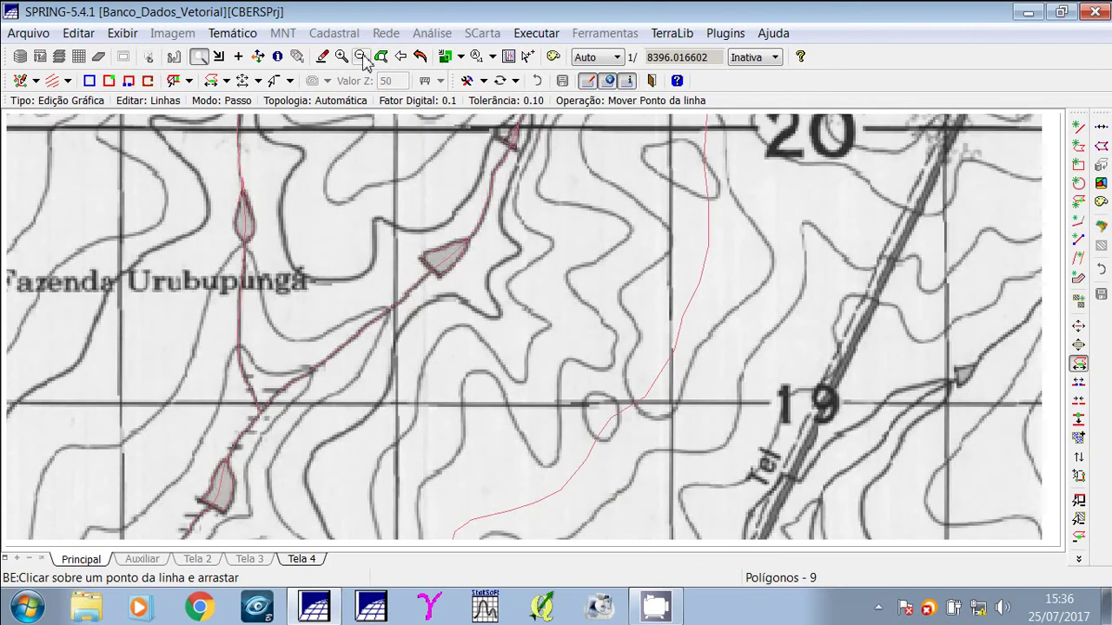
pyautogui.click(362, 56)
pyautogui.click(362, 56)
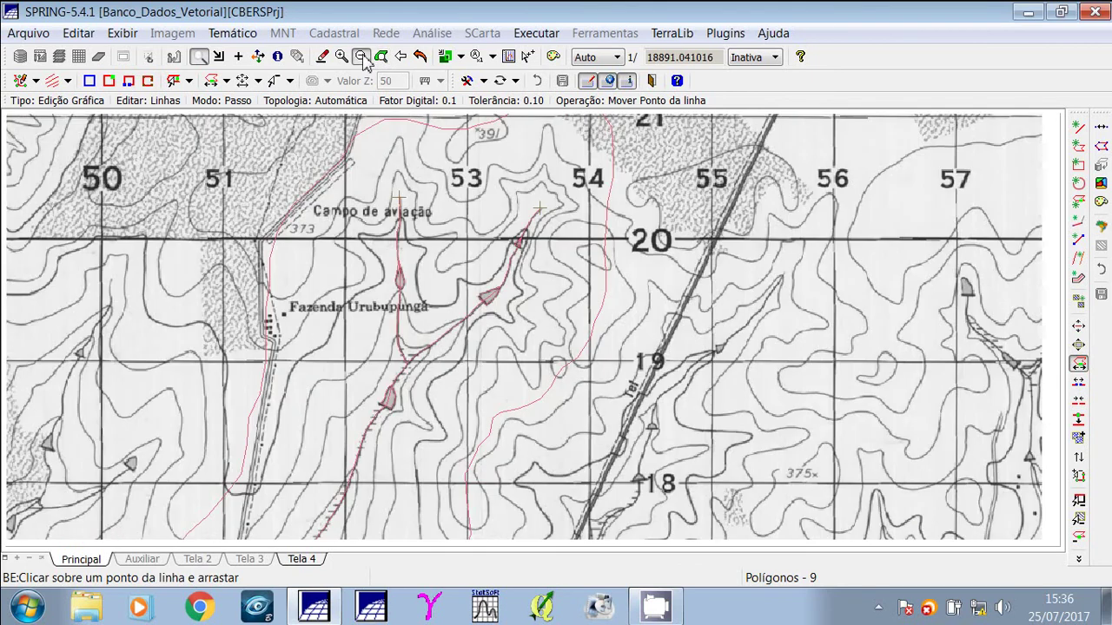
pyautogui.click(362, 56)
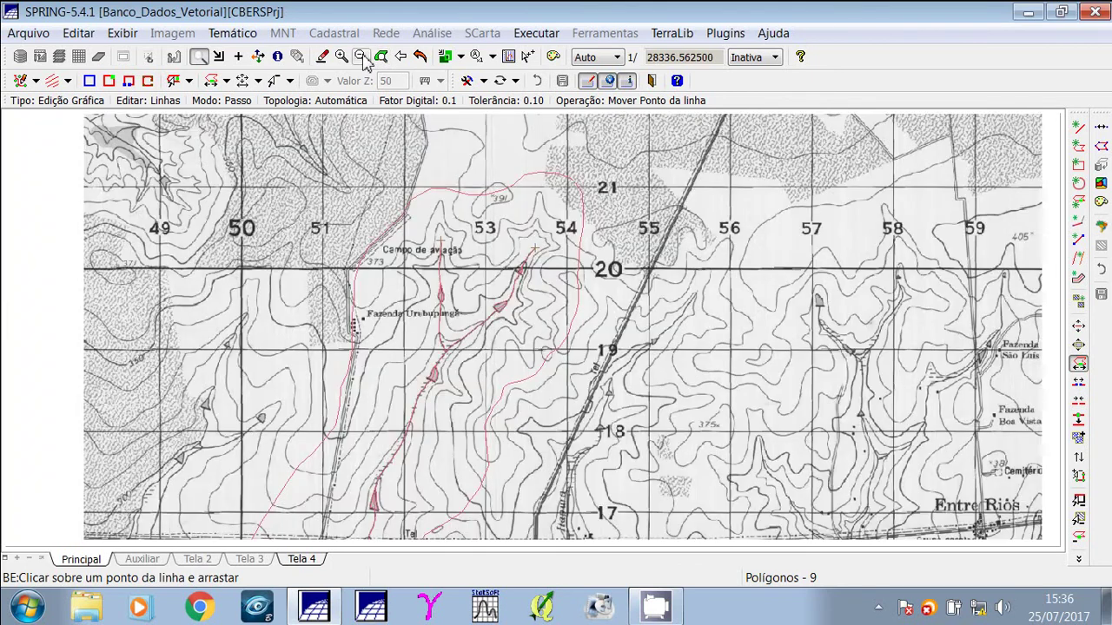
pyautogui.click(357, 56)
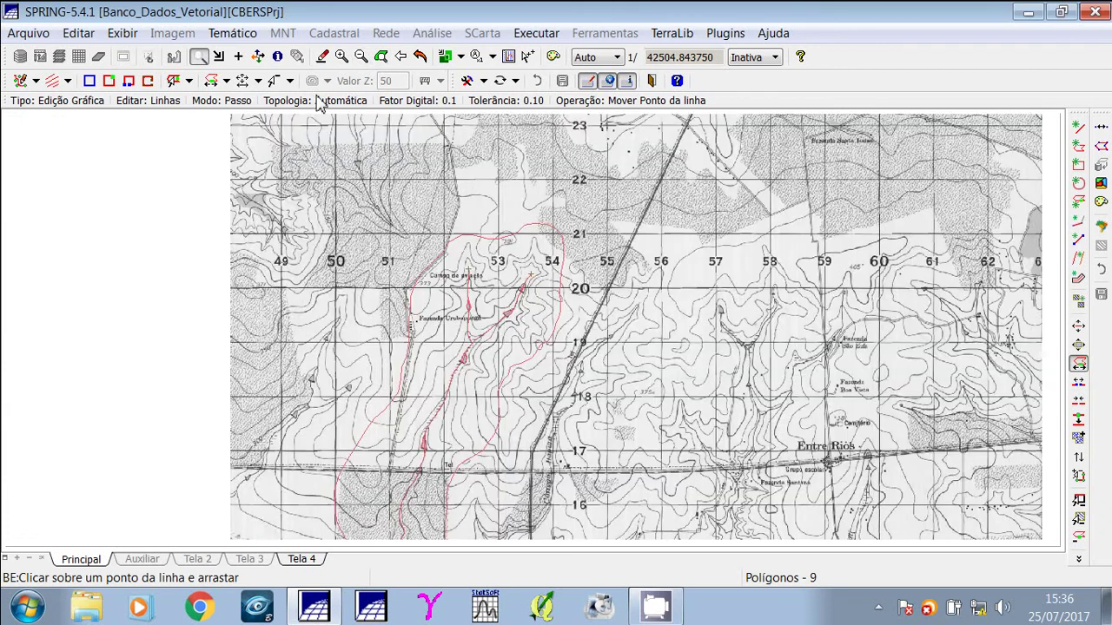
pyautogui.click(257, 57)
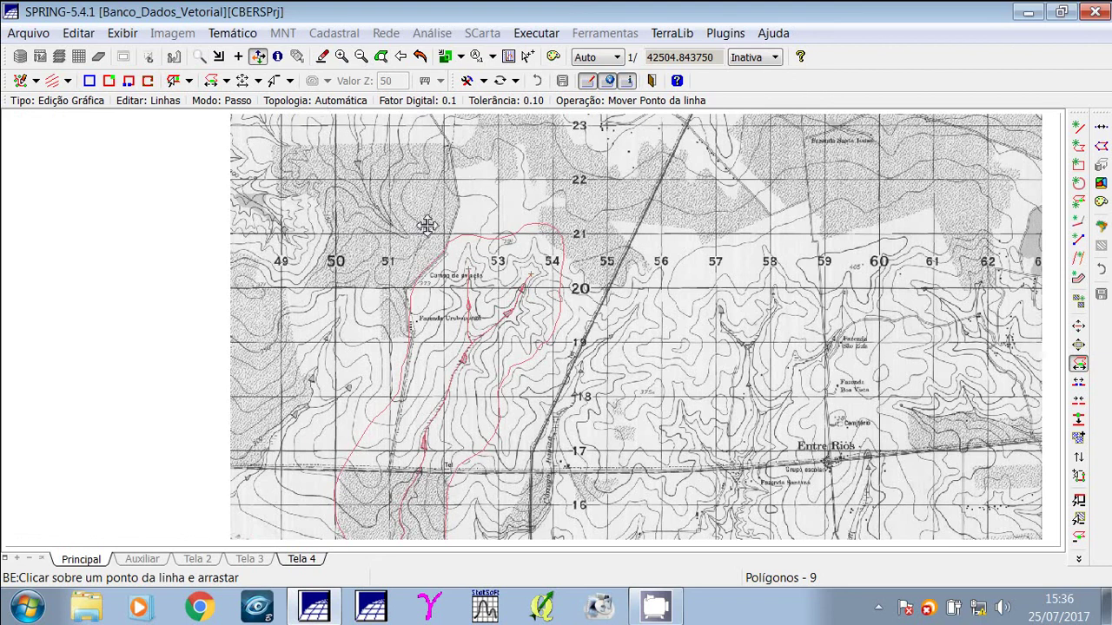
pyautogui.moveTo(355, 278); pyautogui.dragTo(379, 240)
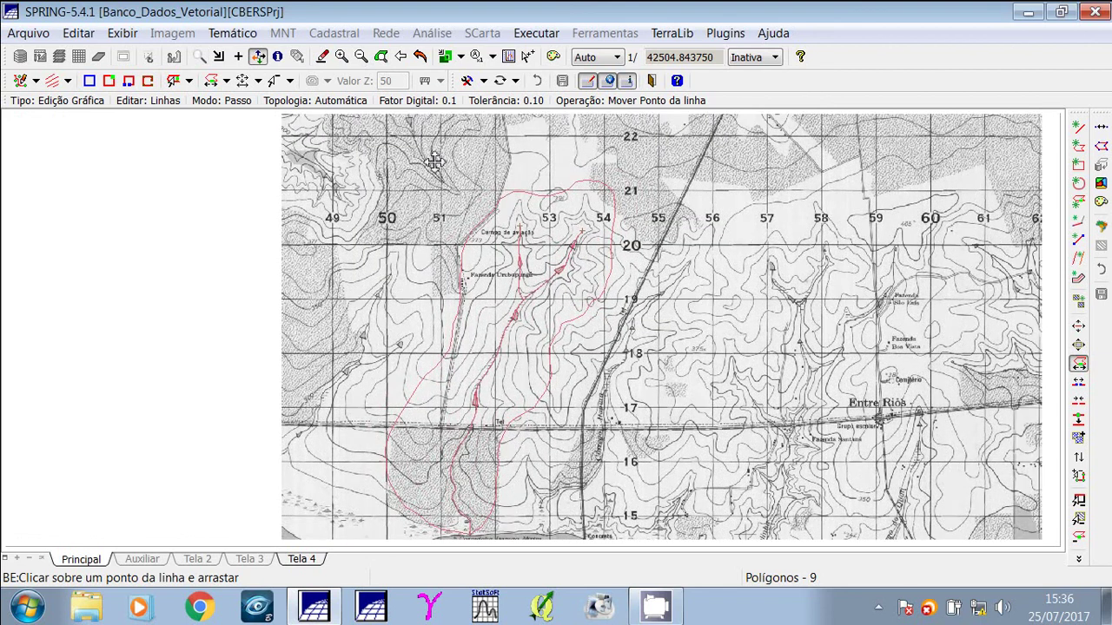
# Open the thematic class editor and place its window clear of the basin.
pyautogui.click(1102, 185)
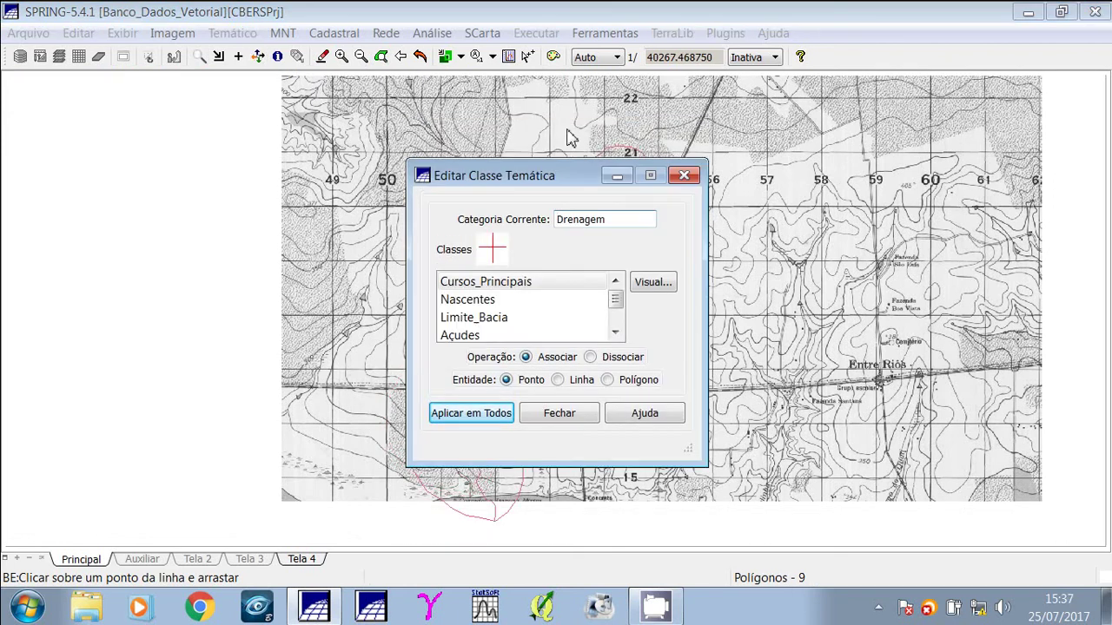
pyautogui.moveTo(558, 176); pyautogui.dragTo(327, 146)
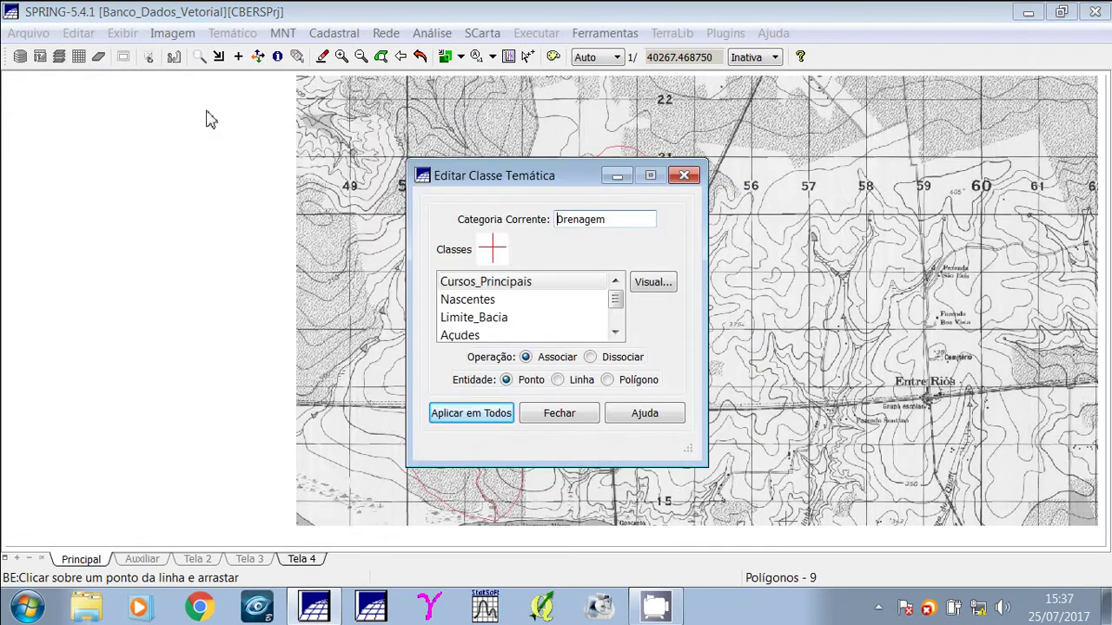
pyautogui.moveTo(523, 183); pyautogui.dragTo(210, 145)
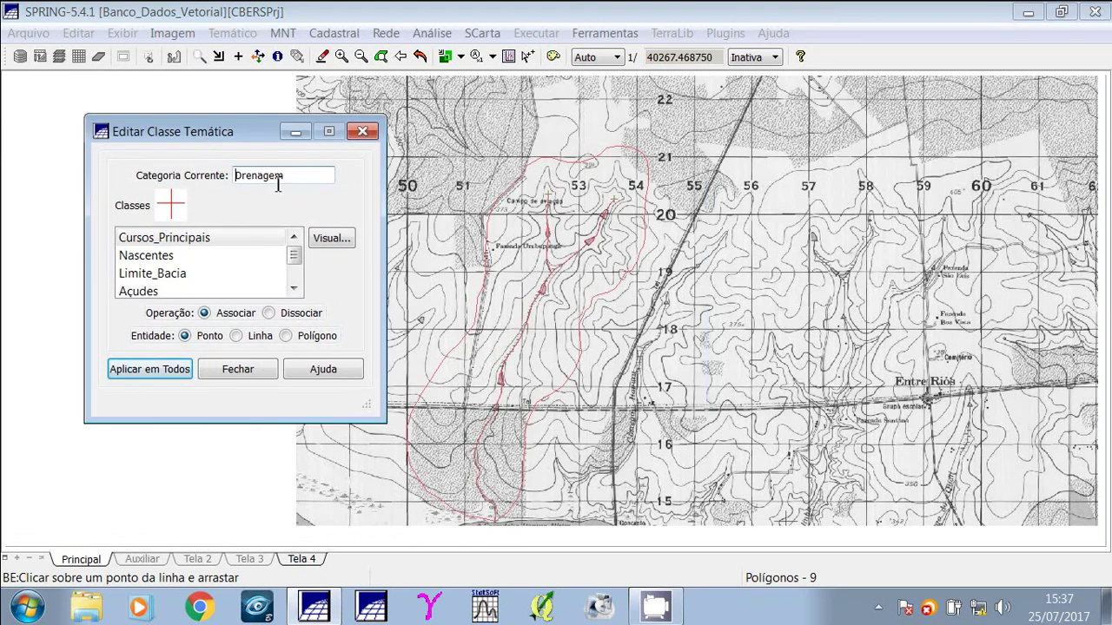
# Look through the classes of the Drenagem category, from Cursos_Principais to APP.
pyautogui.click(156, 242)
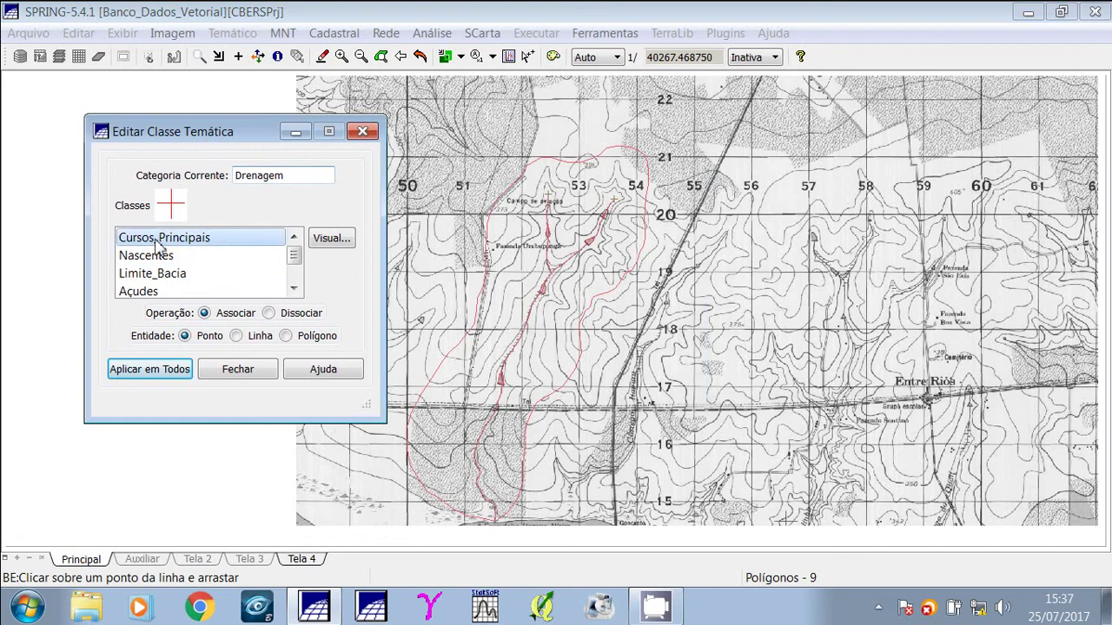
pyautogui.click(155, 257)
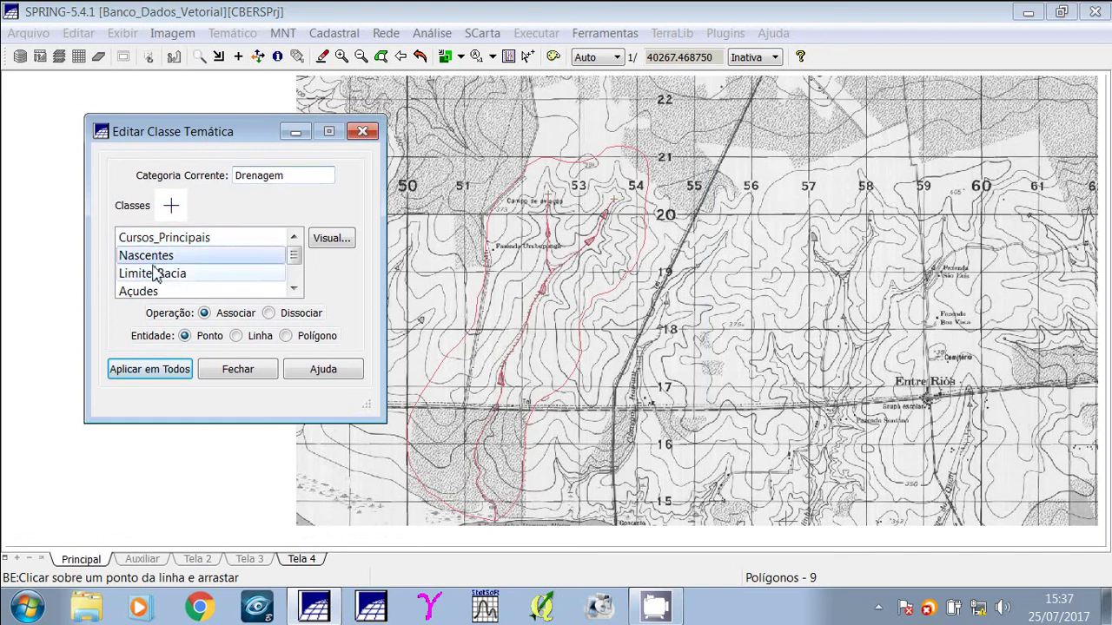
pyautogui.click(178, 275)
pyautogui.scroll(-1, 203, 284)
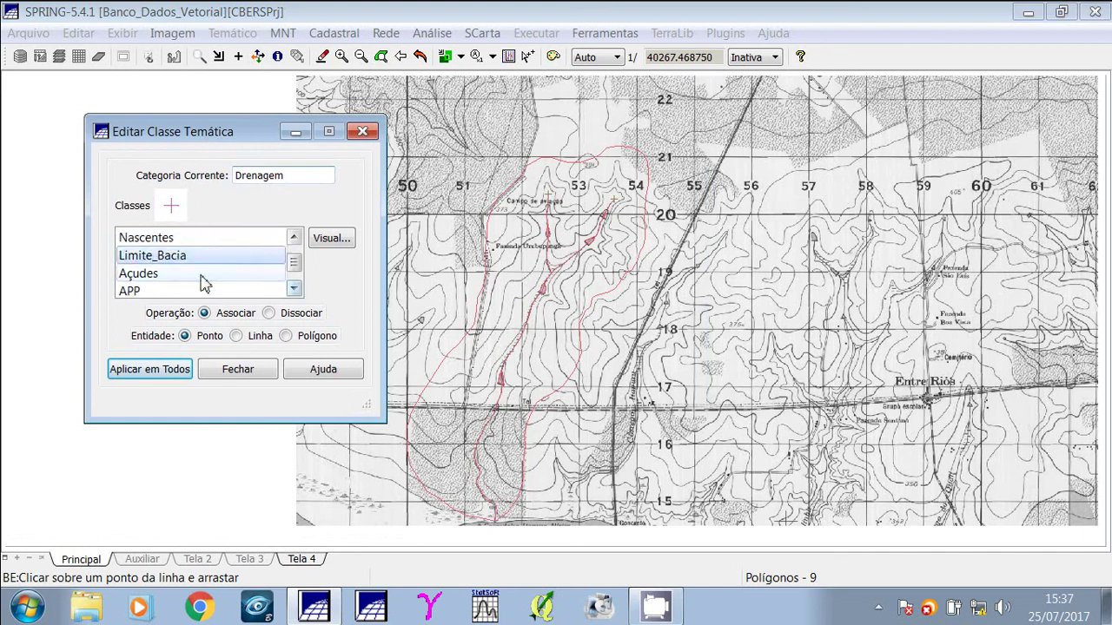
pyautogui.click(201, 276)
pyautogui.click(205, 291)
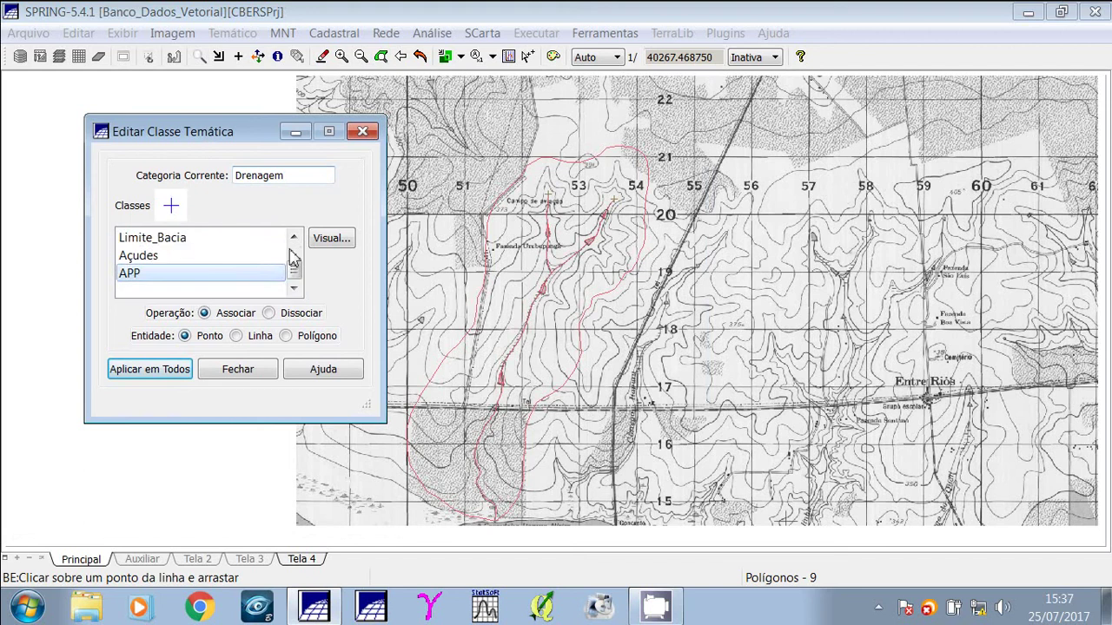
pyautogui.click(295, 238)
pyautogui.click(294, 238)
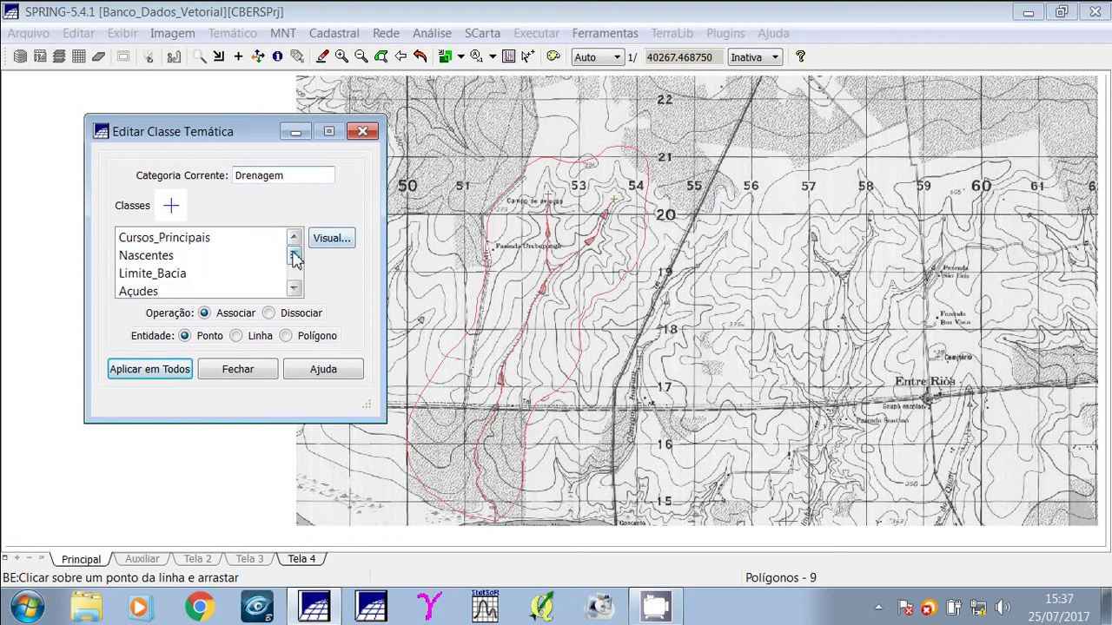
# Set the line width of the Cursos_Principais class to 1 and apply this visual.
pyautogui.click(191, 239)
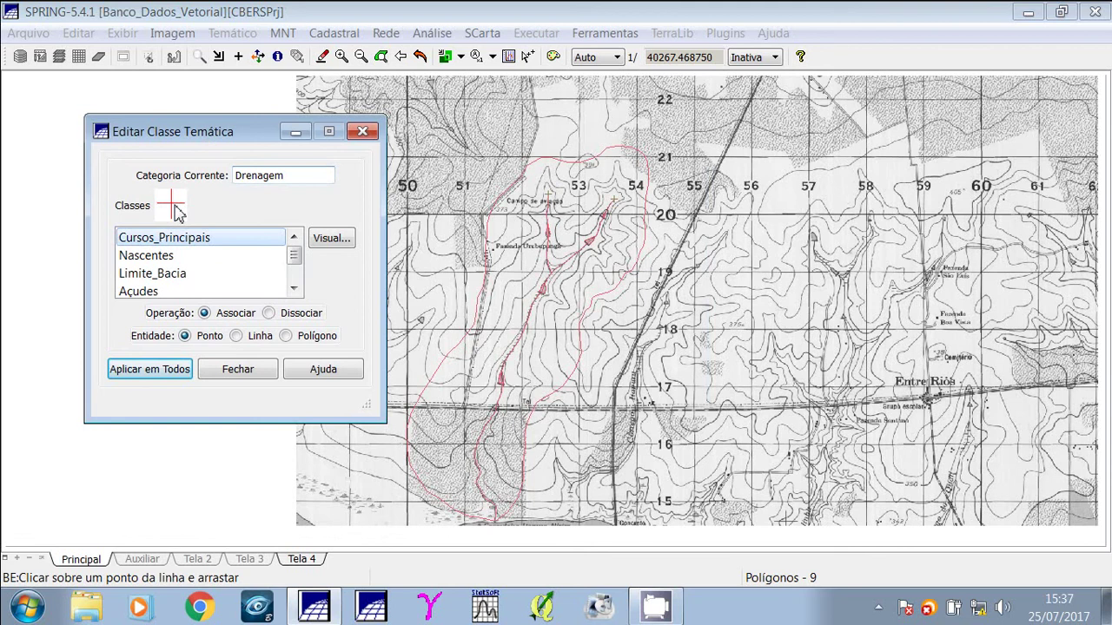
pyautogui.click(330, 240)
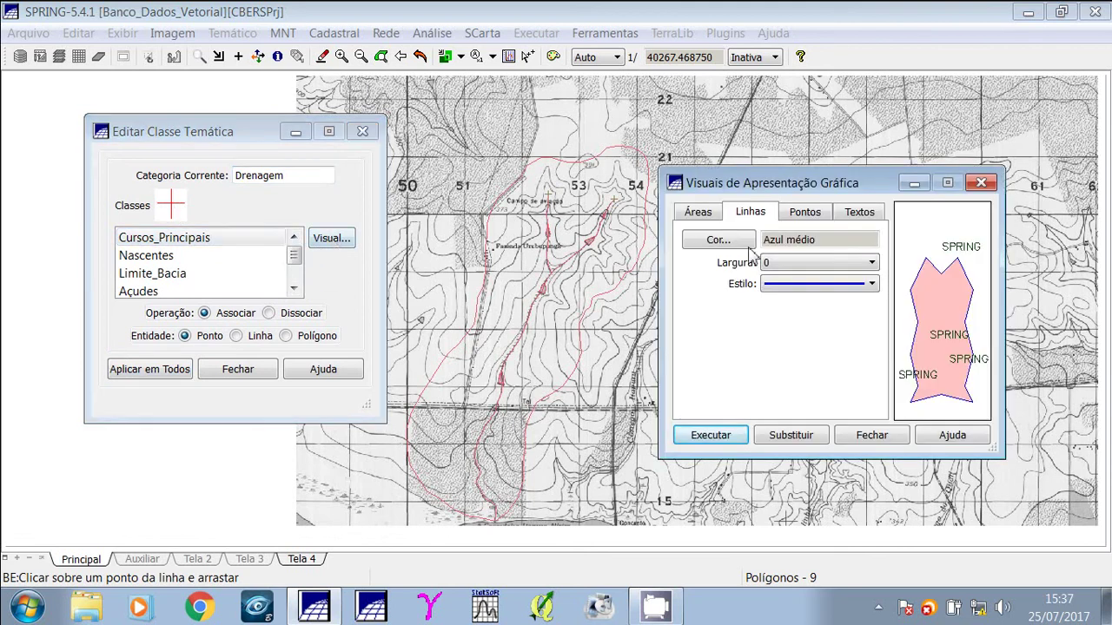
pyautogui.click(816, 262)
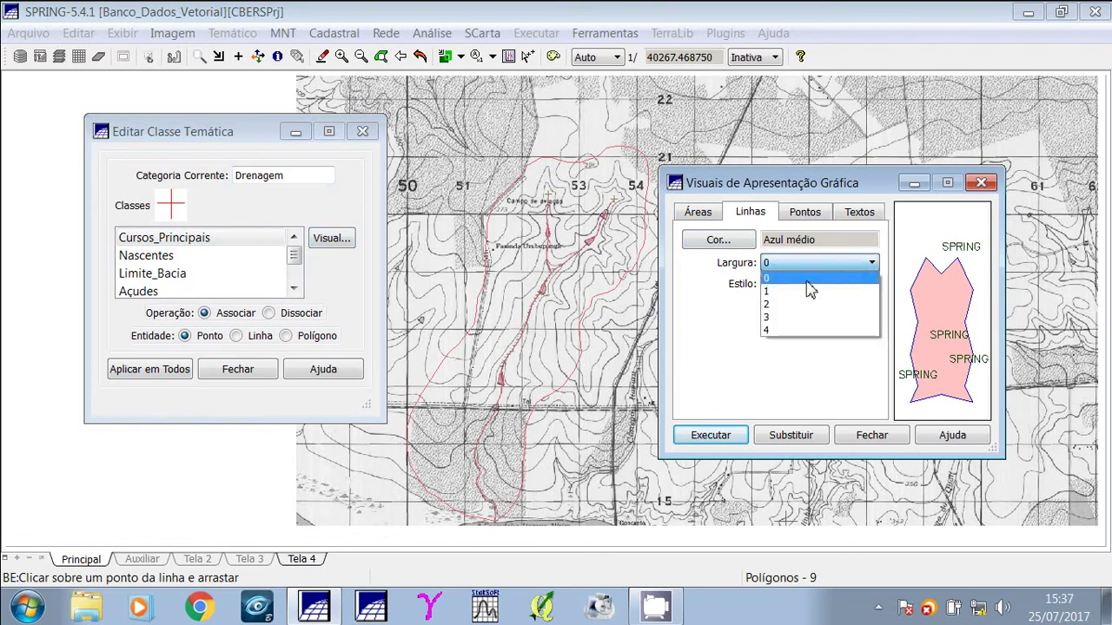
pyautogui.click(804, 287)
pyautogui.click(737, 441)
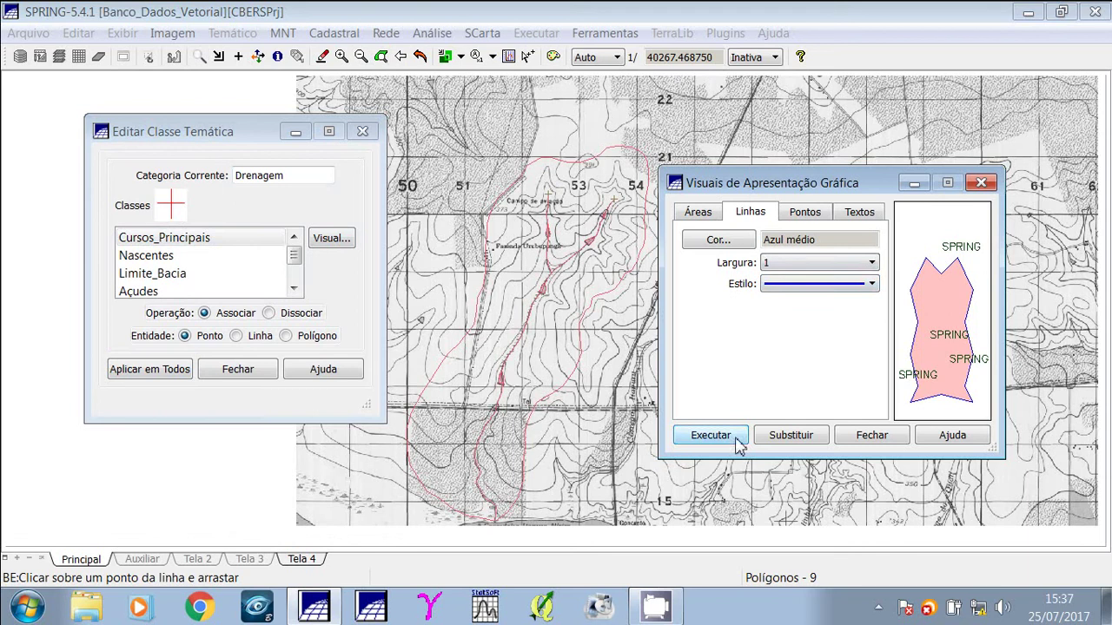
pyautogui.click(870, 436)
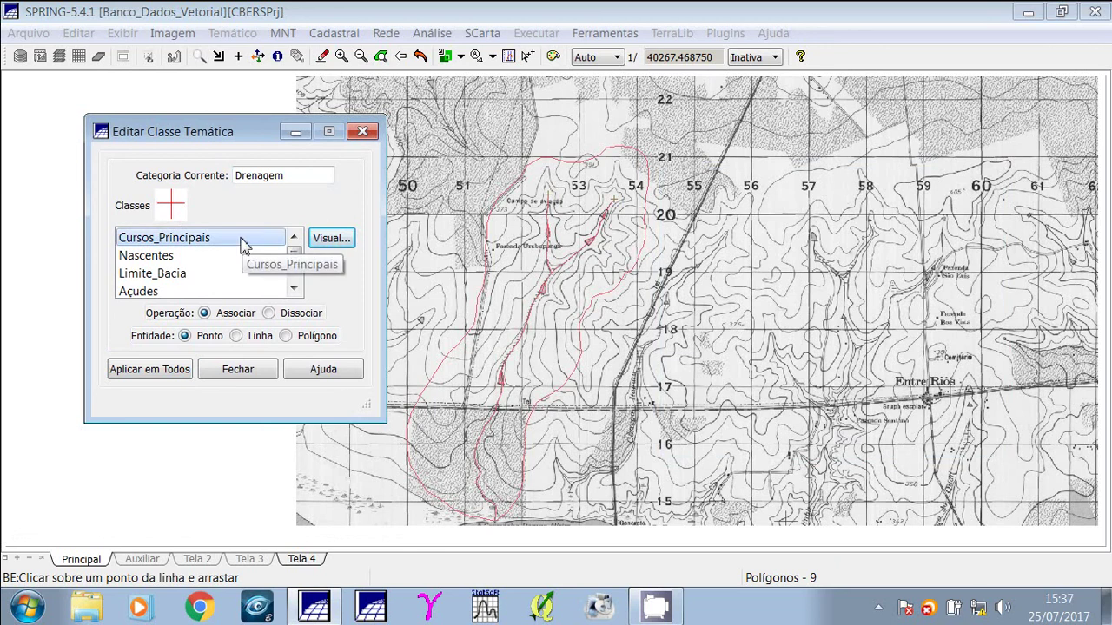
# Associate the main stream's lines from the river up to the confluence with the Cursos_Principais class, using the Linha entity.
pyautogui.click(237, 336)
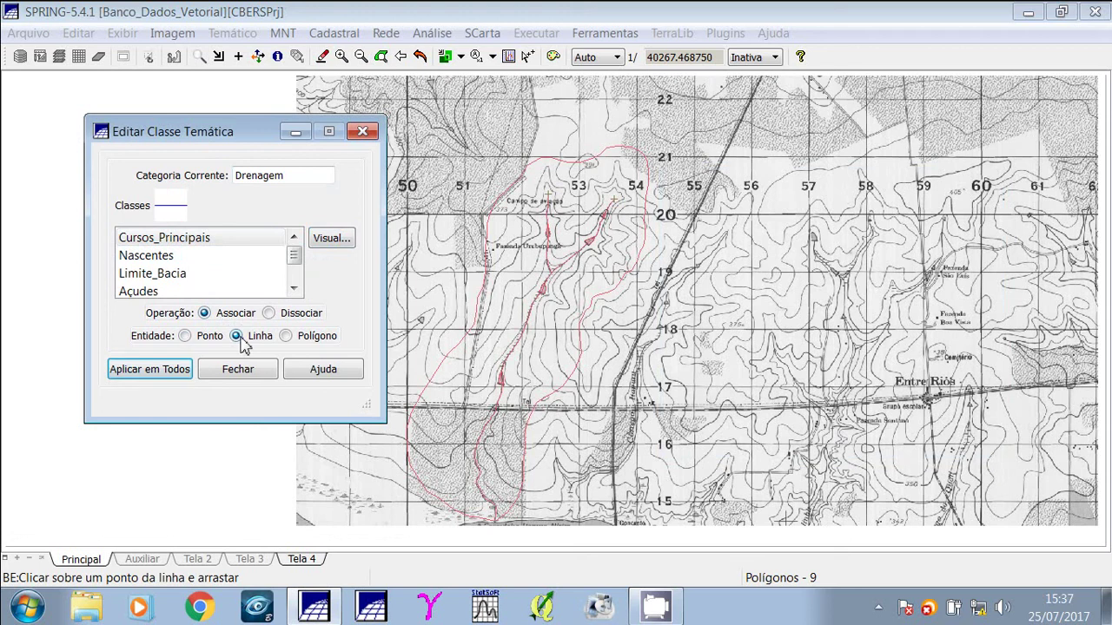
pyautogui.click(162, 379)
pyautogui.click(500, 413)
pyautogui.click(516, 353)
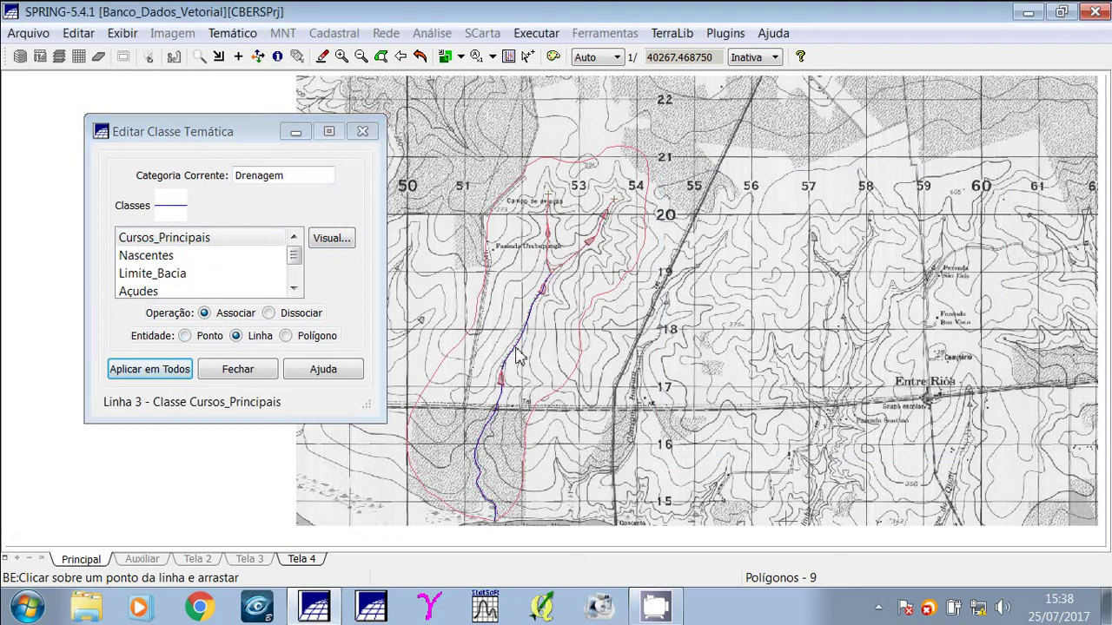
# Associate the lines of both tributaries, from the confluence up to their stream heads, with the Cursos_Principais class.
pyautogui.click(551, 253)
pyautogui.click(549, 238)
pyautogui.click(550, 233)
pyautogui.click(199, 56)
pyautogui.moveTo(497, 170); pyautogui.dragTo(668, 297)
pyautogui.rightClick(642, 211)
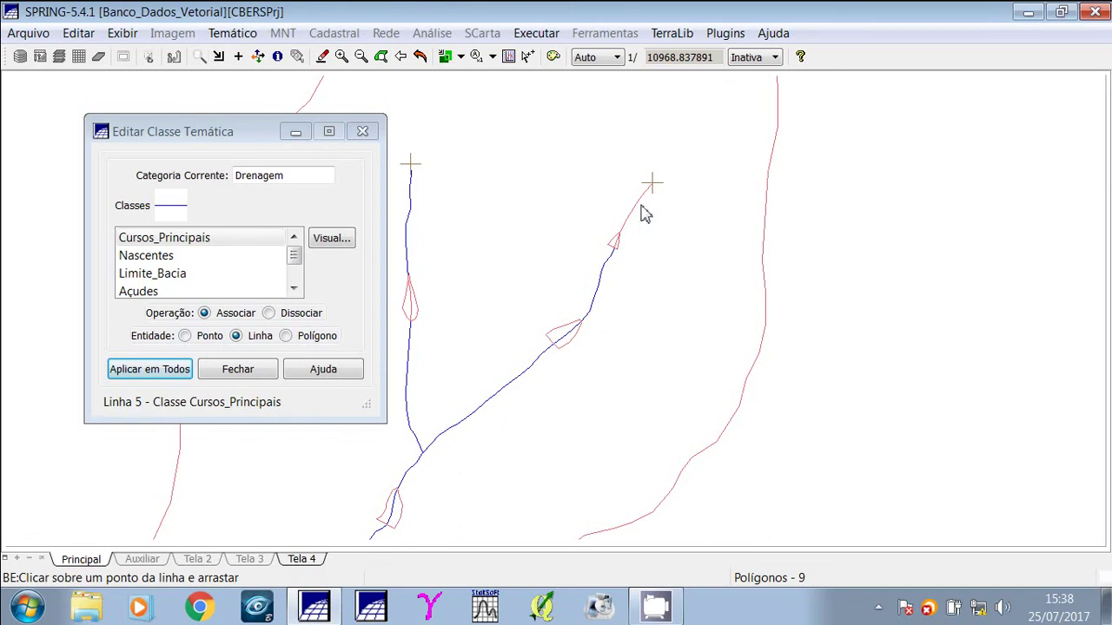
pyautogui.click(635, 214)
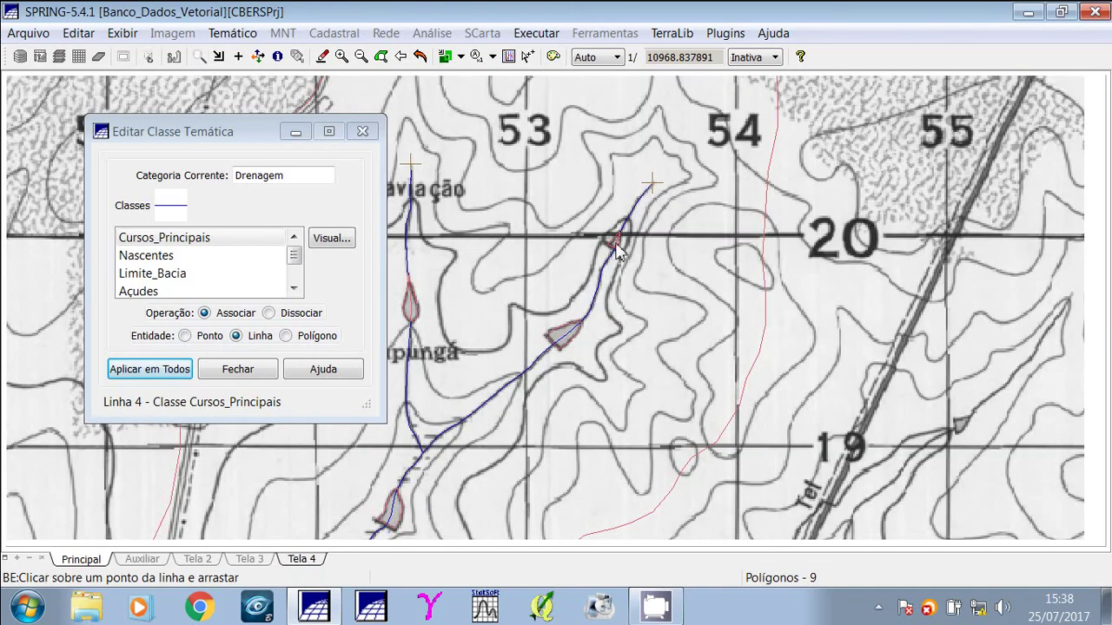
# Associate the stream segments crossing the reservoirs at grid line 20, on the western tributary and just north of grid line 17 with Cursos_Principais.
pyautogui.click(616, 244)
pyautogui.click(412, 304)
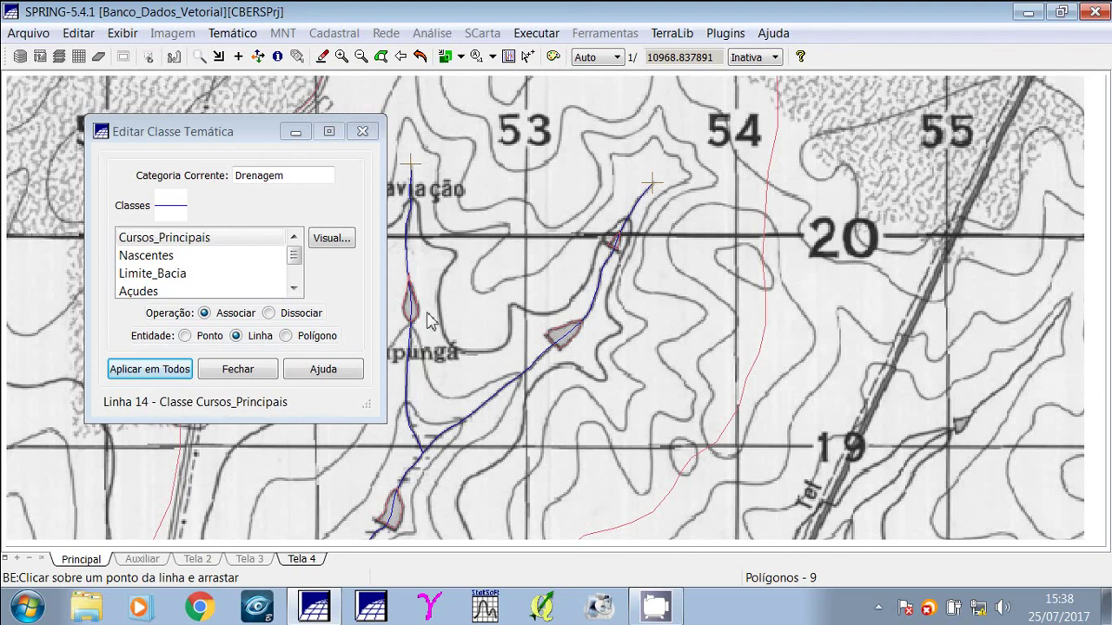
pyautogui.moveTo(239, 122); pyautogui.dragTo(185, 114)
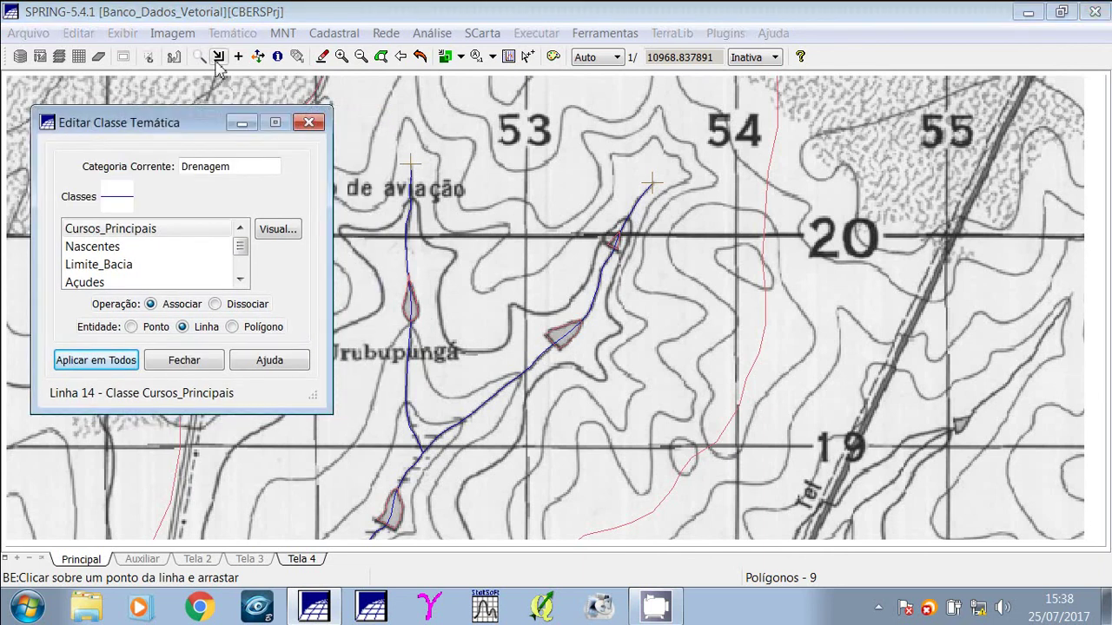
pyautogui.click(199, 56)
pyautogui.moveTo(386, 259); pyautogui.dragTo(467, 336)
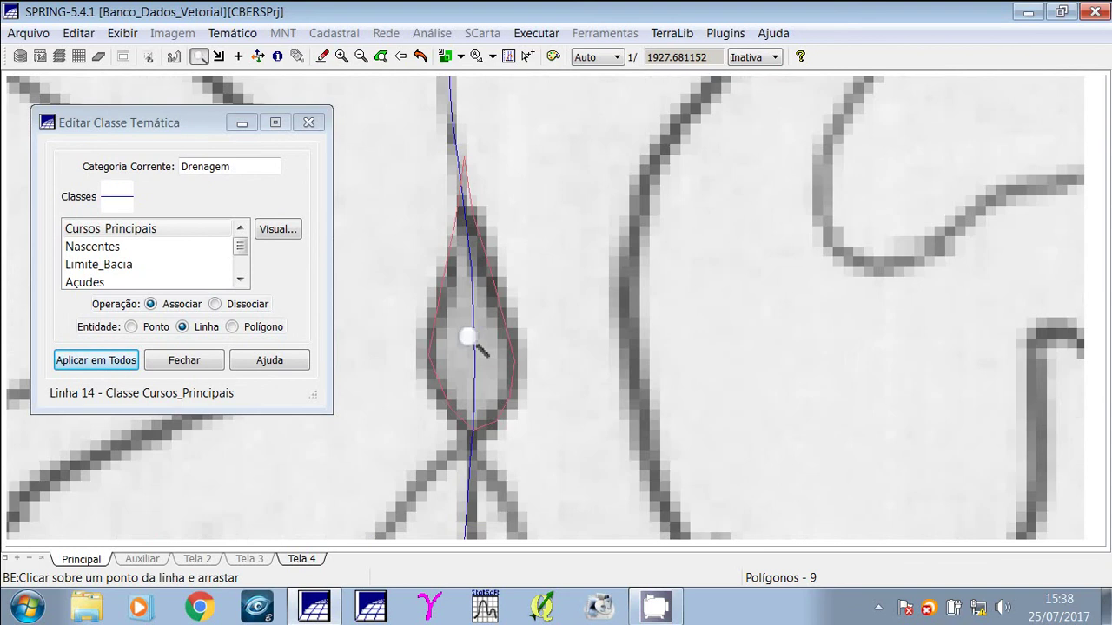
pyautogui.click(401, 58)
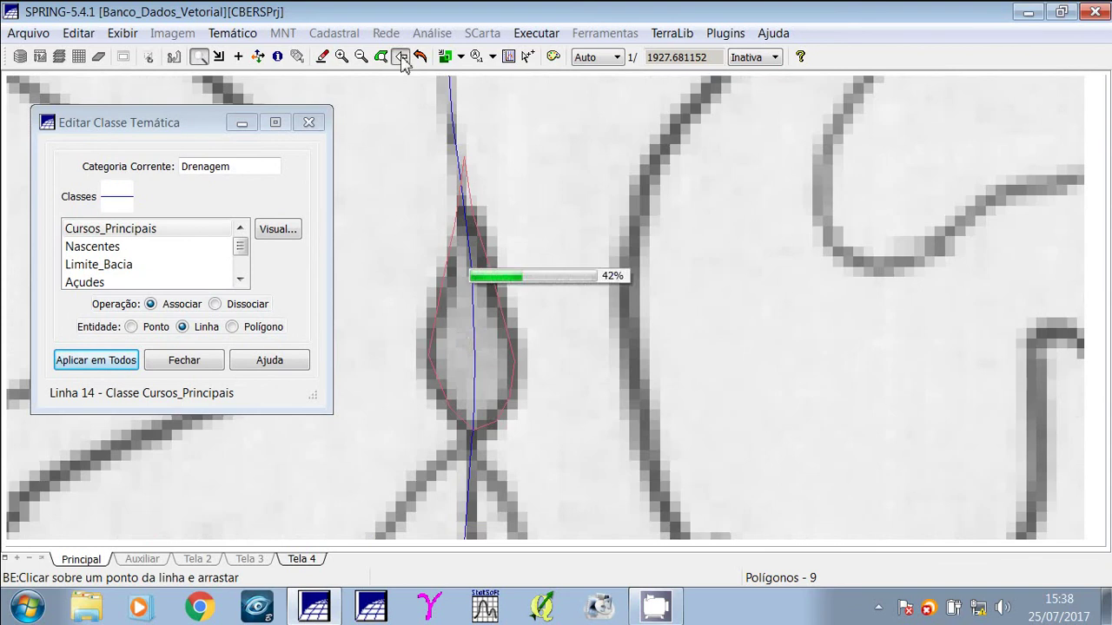
pyautogui.moveTo(478, 356); pyautogui.dragTo(605, 336)
pyautogui.click(570, 365)
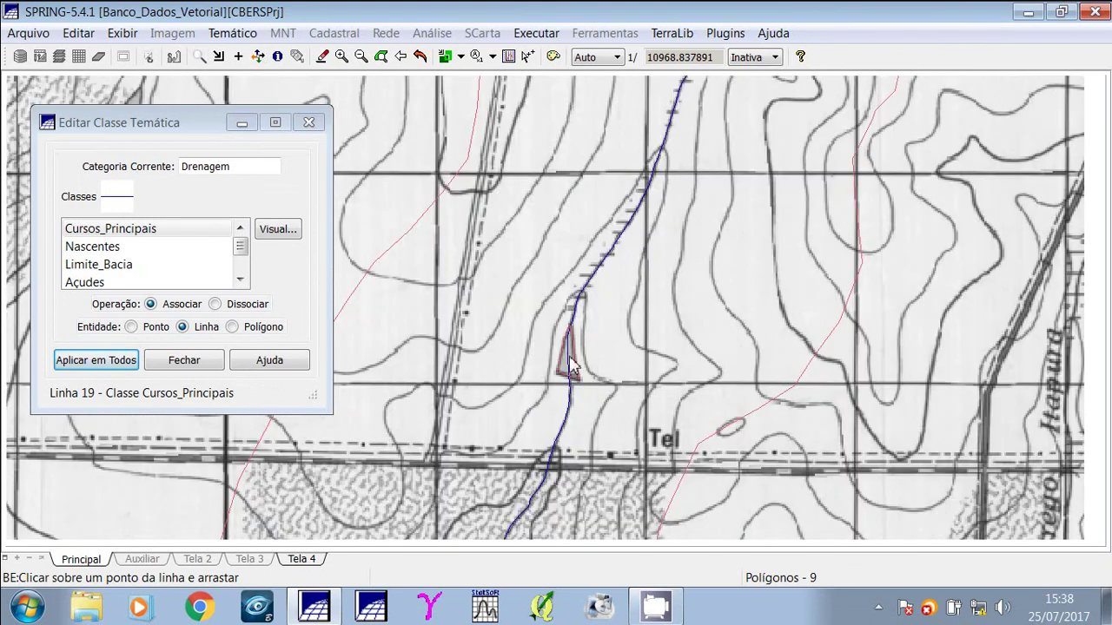
pyautogui.click(362, 56)
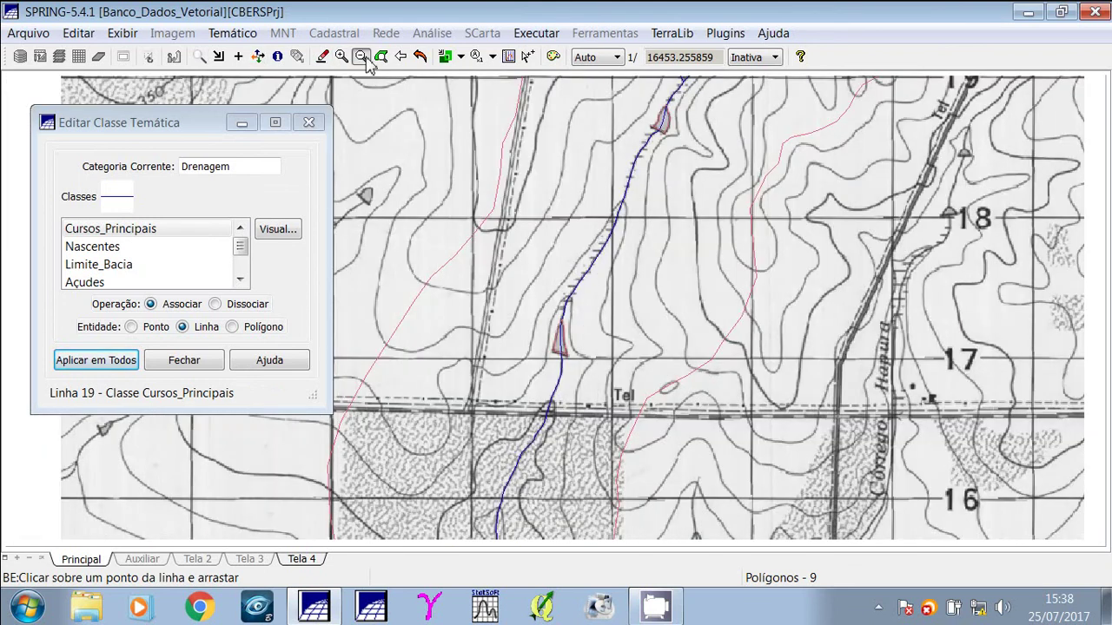
# Set the point visual of the Nascentes class to the ESTRELA style in the Naval colour and apply it.
pyautogui.click(362, 58)
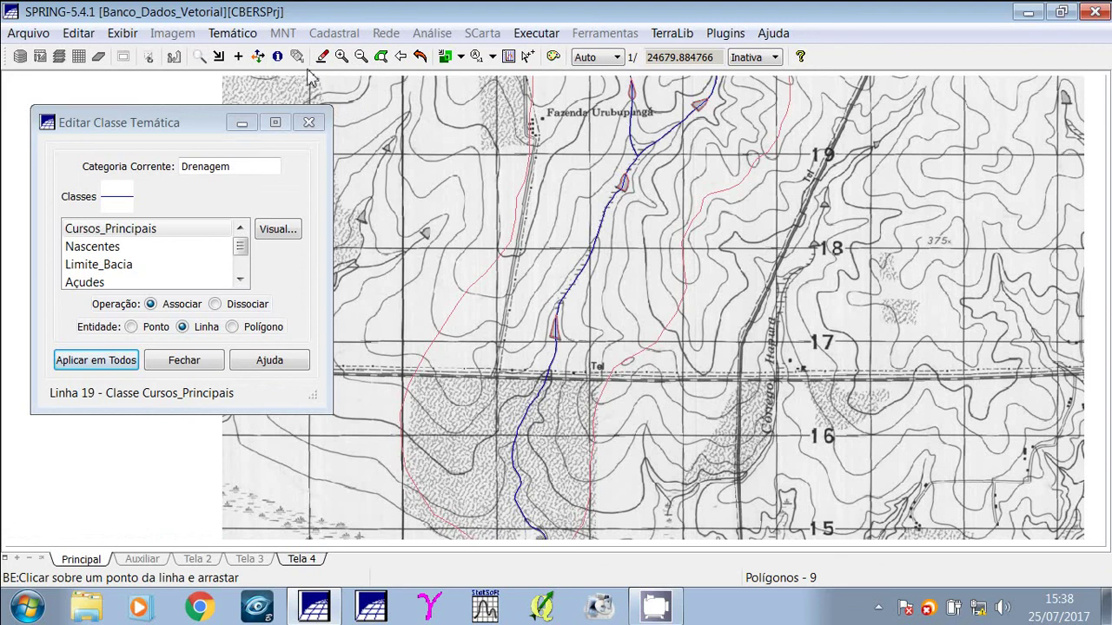
pyautogui.click(104, 248)
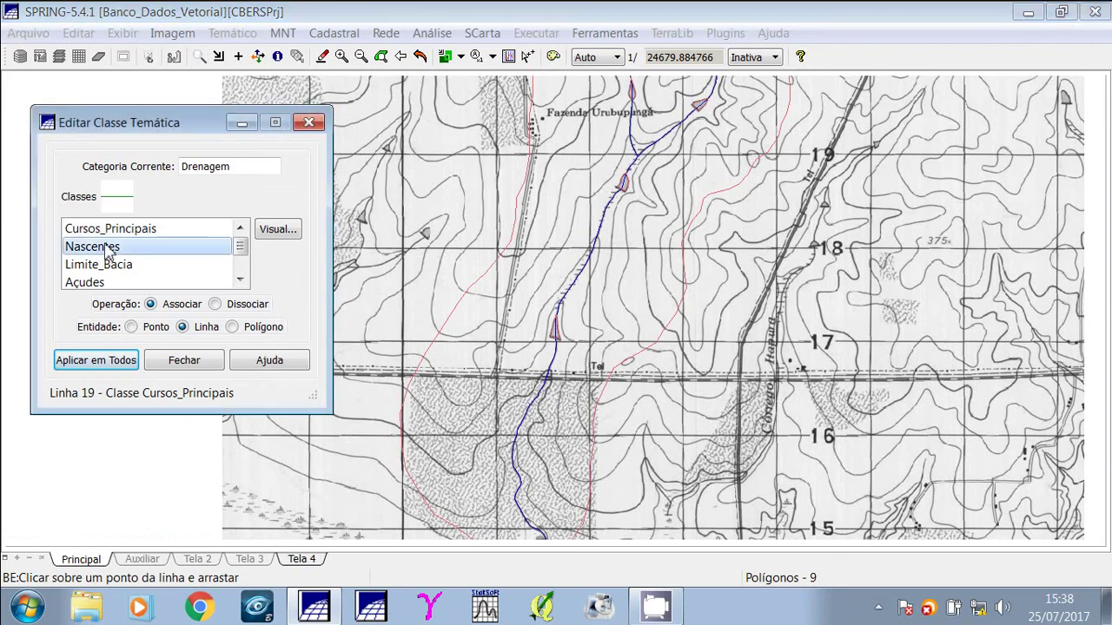
pyautogui.click(272, 231)
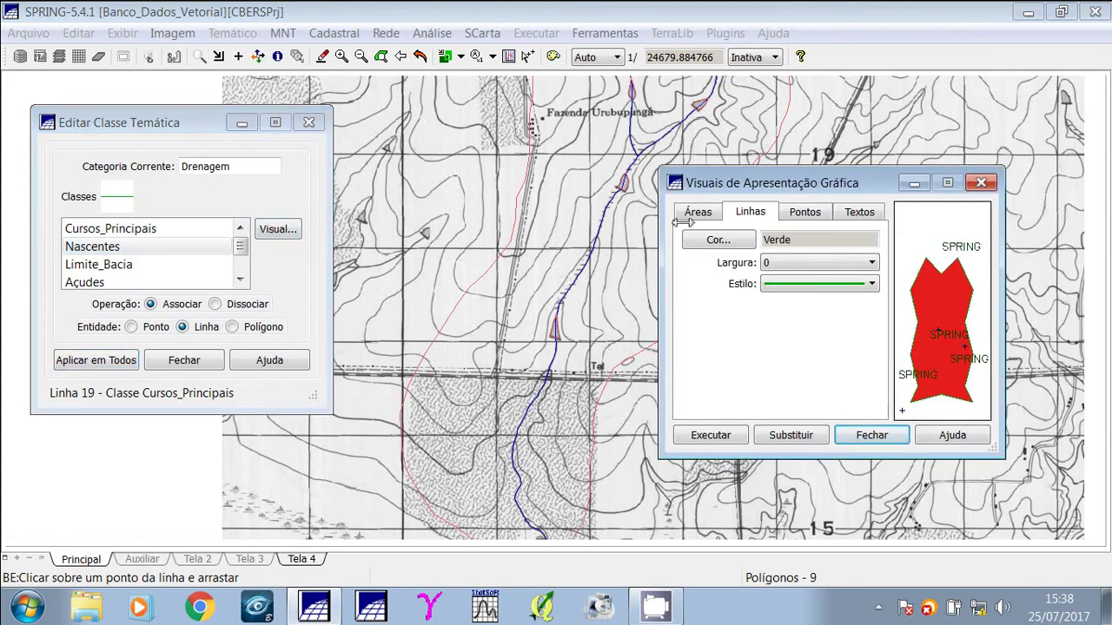
pyautogui.click(808, 214)
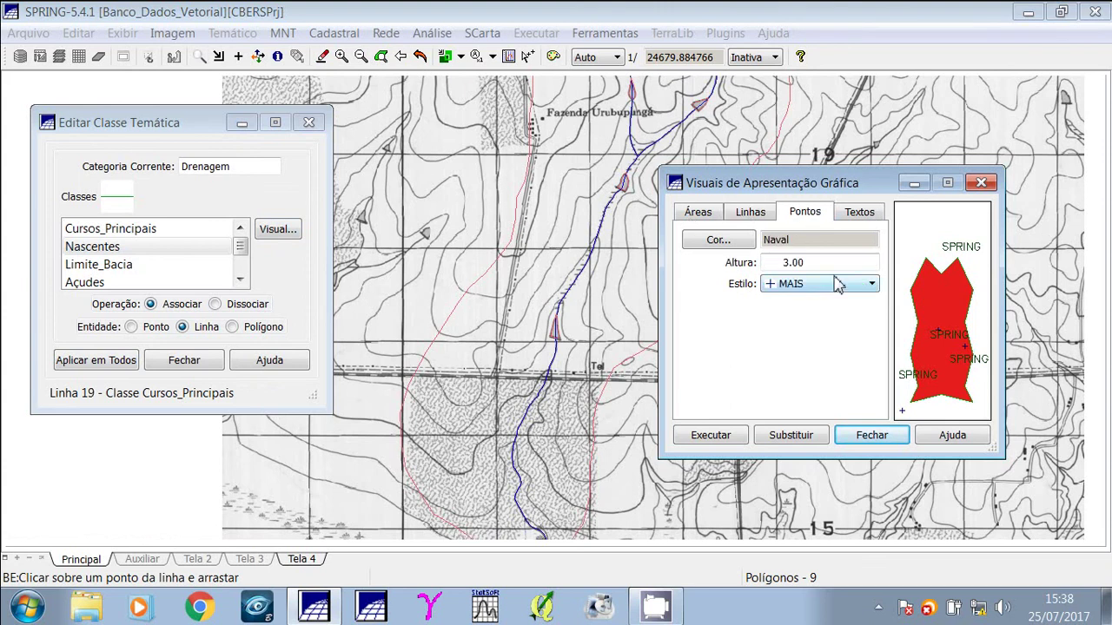
pyautogui.click(737, 241)
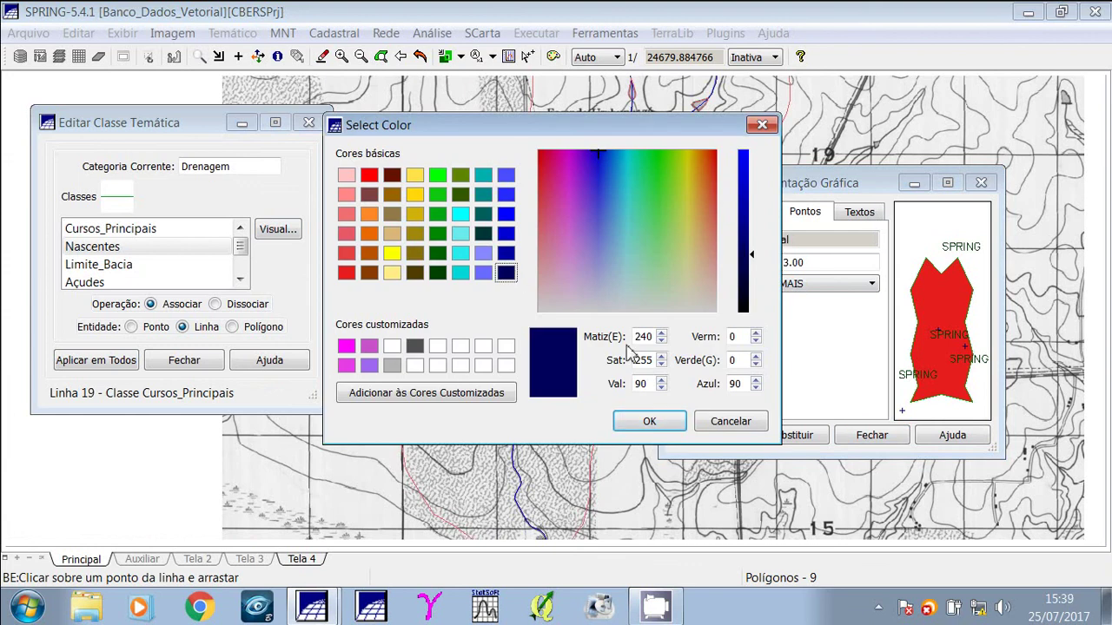
pyautogui.press('Return')
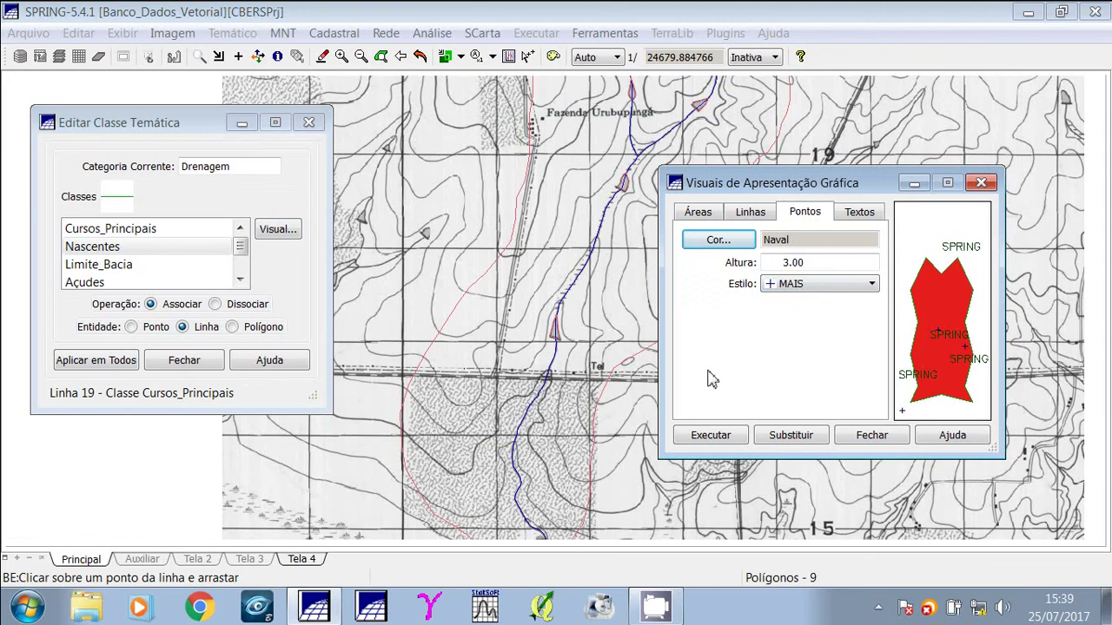
pyautogui.click(872, 285)
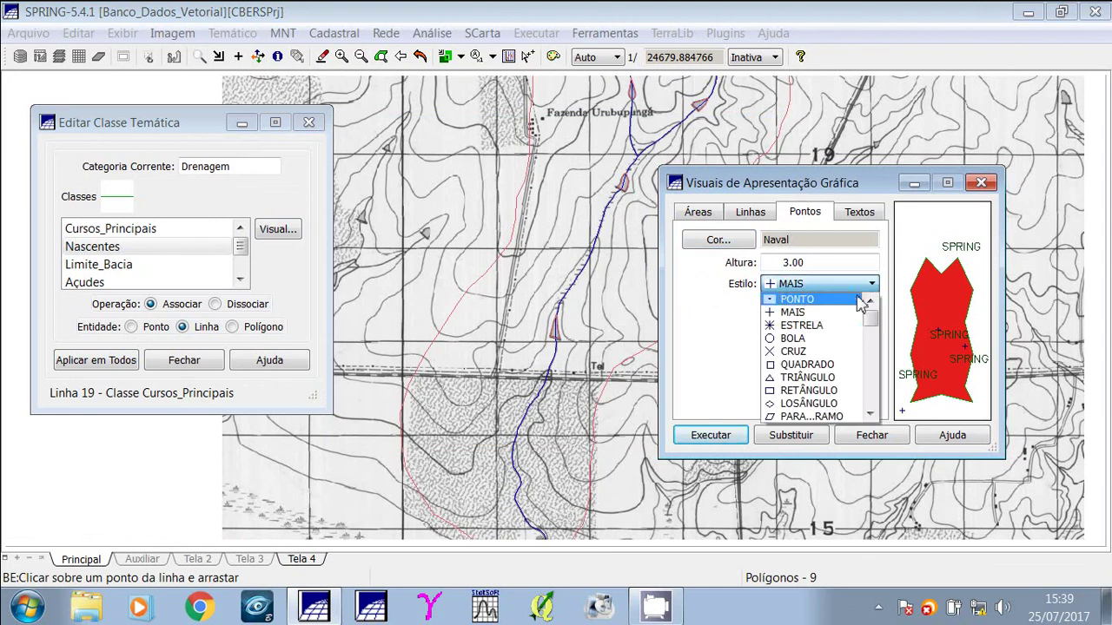
pyautogui.click(801, 326)
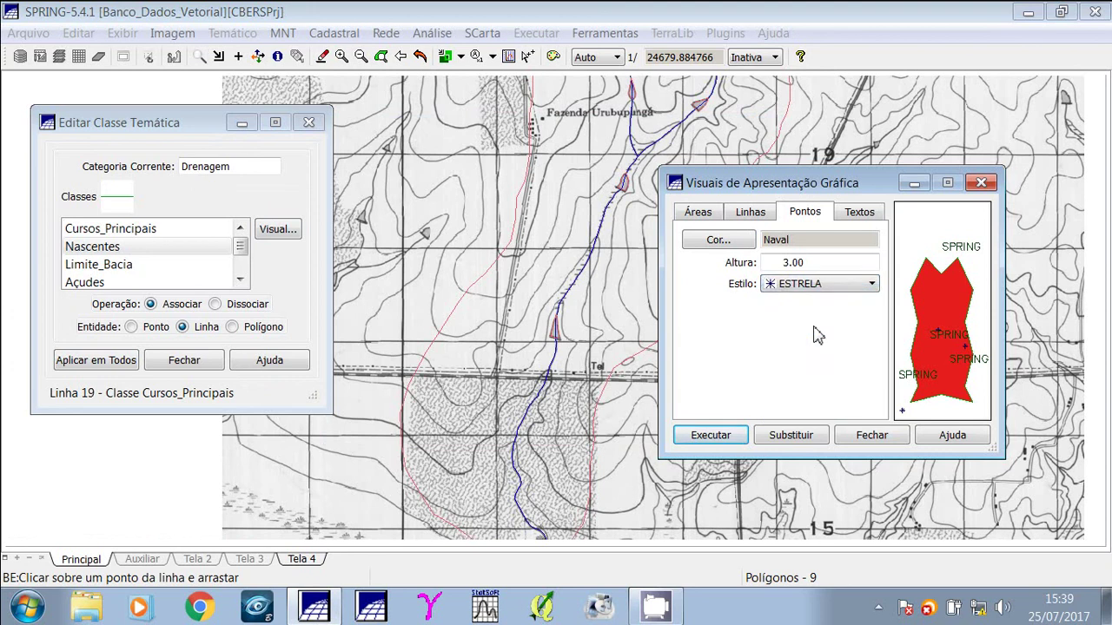
pyautogui.click(713, 436)
pyautogui.click(871, 435)
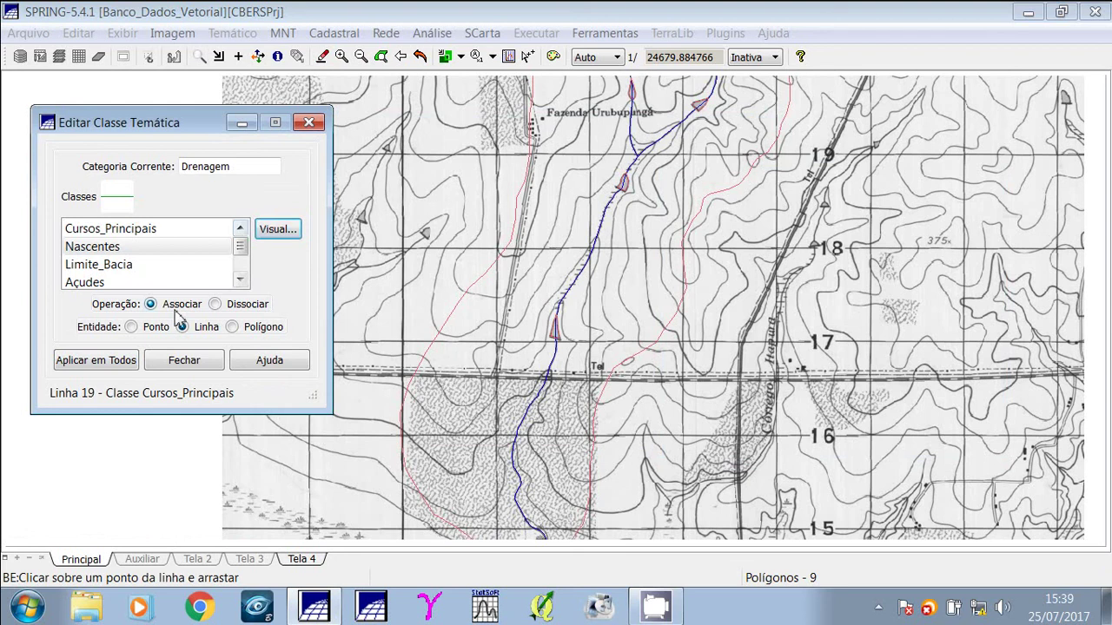
# Associate the stream-head points of both tributaries with the Nascentes class, using the Ponto entity.
pyautogui.click(145, 287)
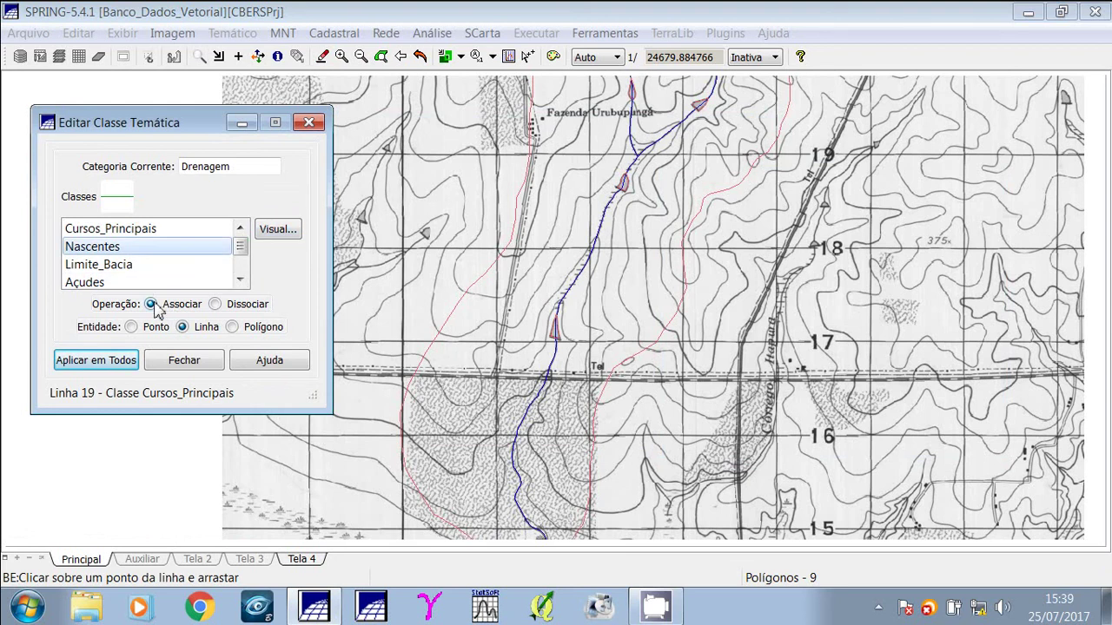
pyautogui.click(132, 327)
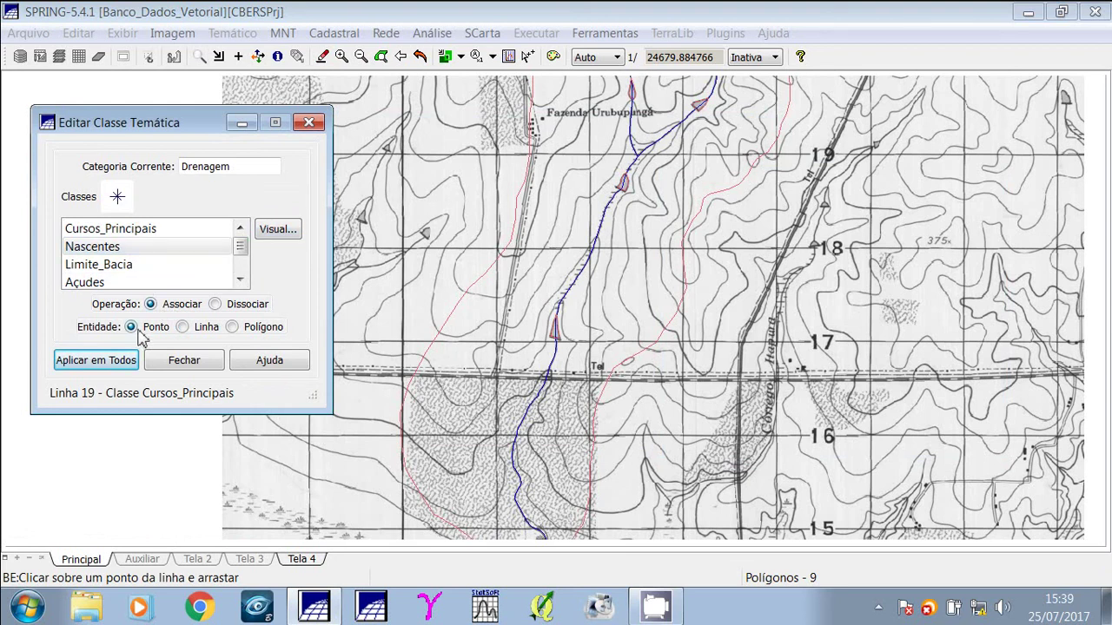
pyautogui.click(258, 57)
pyautogui.moveTo(559, 211); pyautogui.dragTo(577, 326)
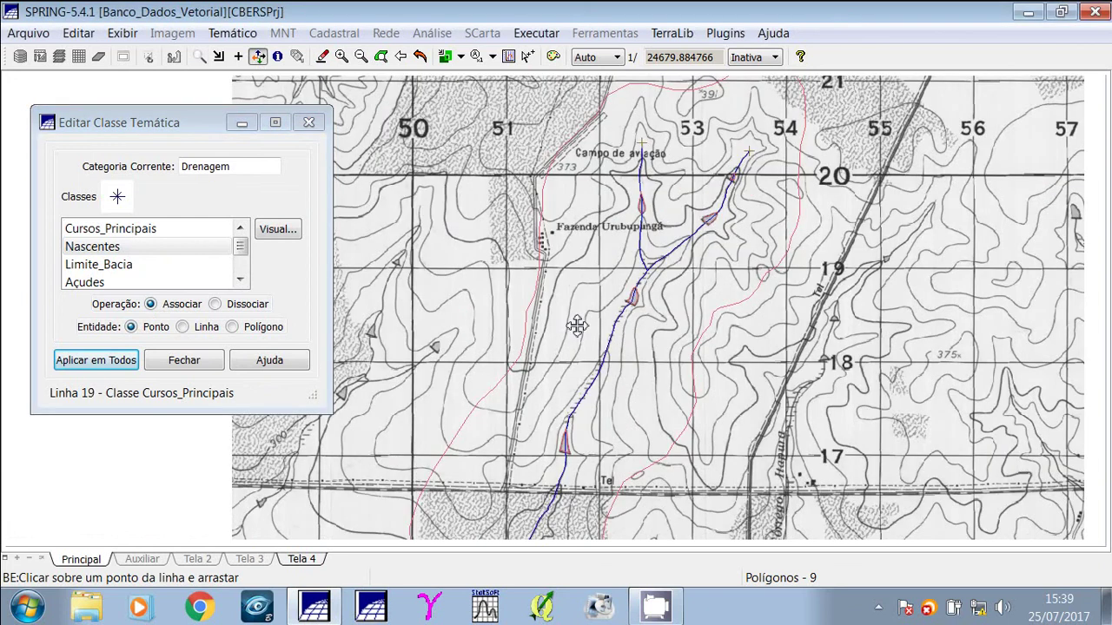
pyautogui.moveTo(602, 190); pyautogui.dragTo(622, 276)
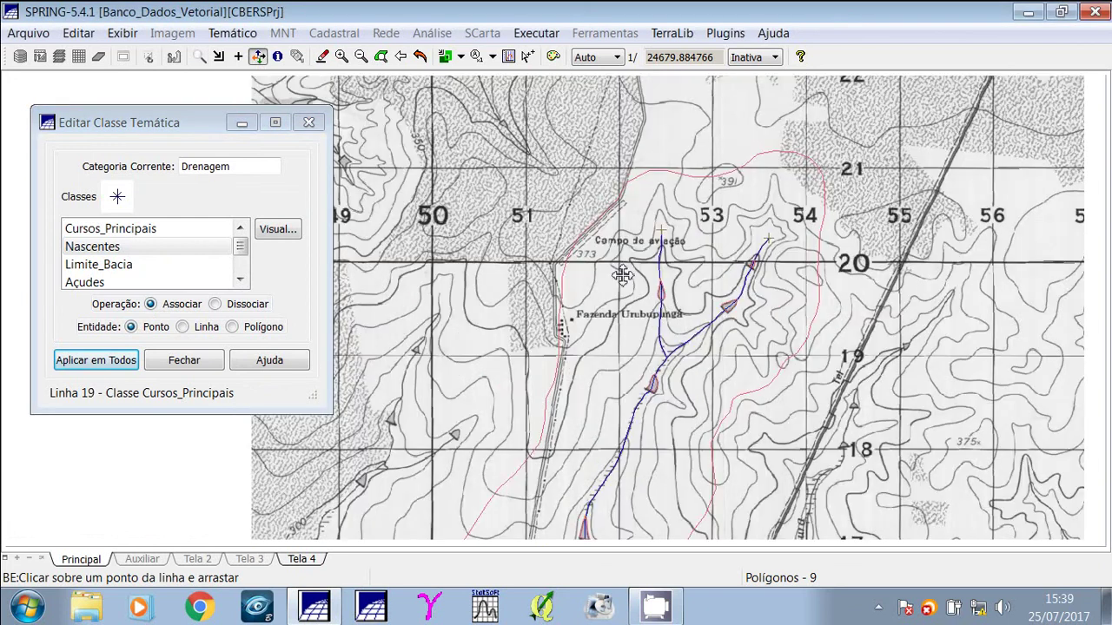
pyautogui.press('Escape')
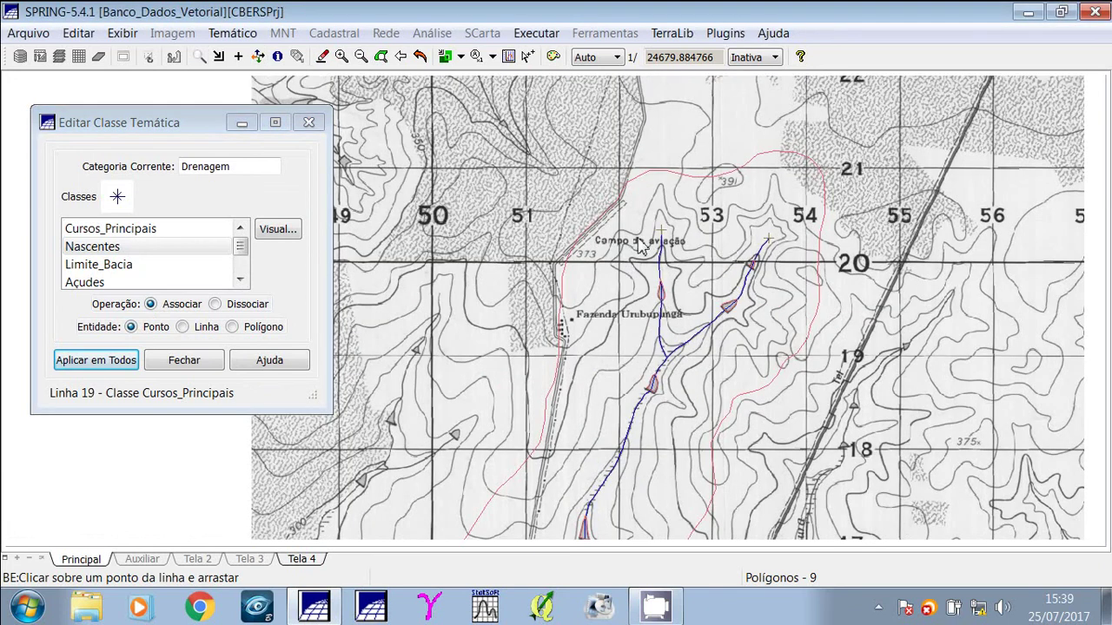
pyautogui.click(200, 57)
pyautogui.moveTo(629, 191); pyautogui.dragTo(825, 287)
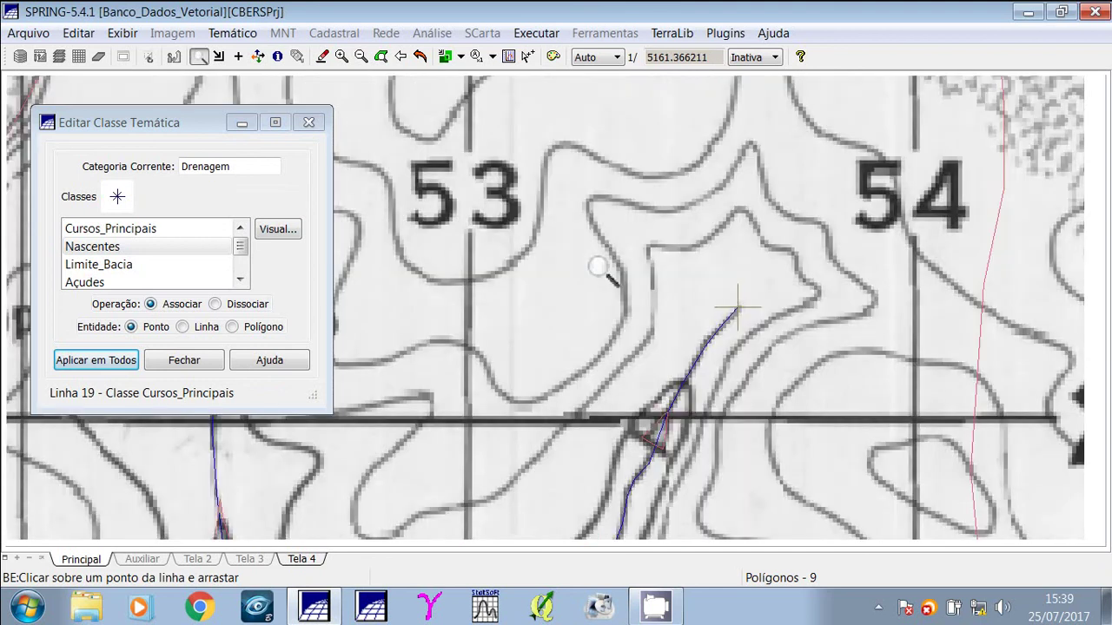
pyautogui.click(738, 308)
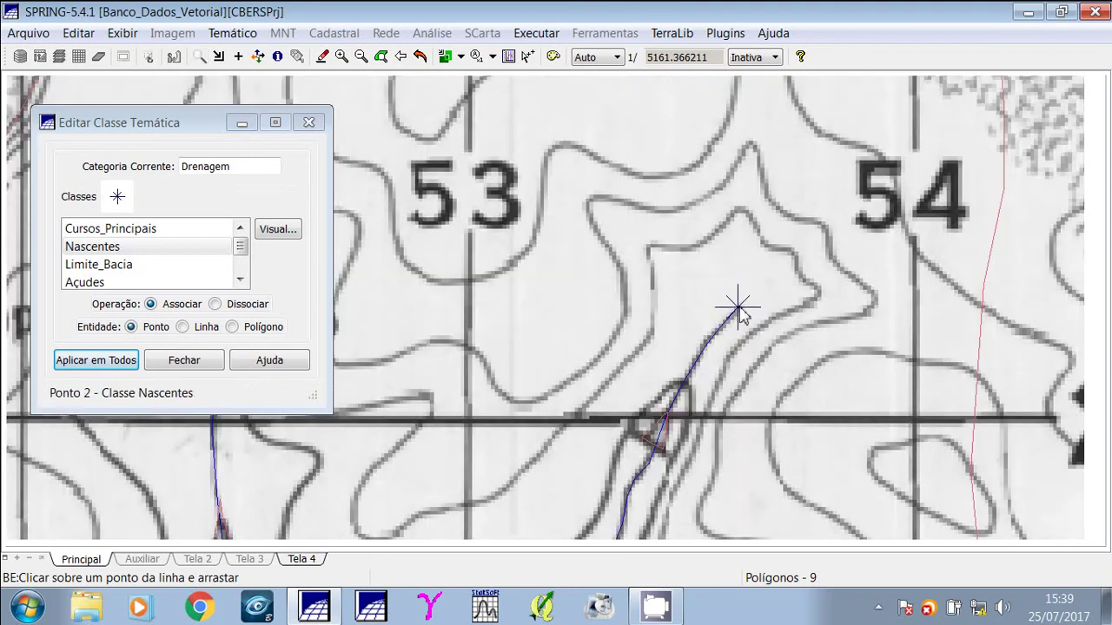
pyautogui.click(258, 55)
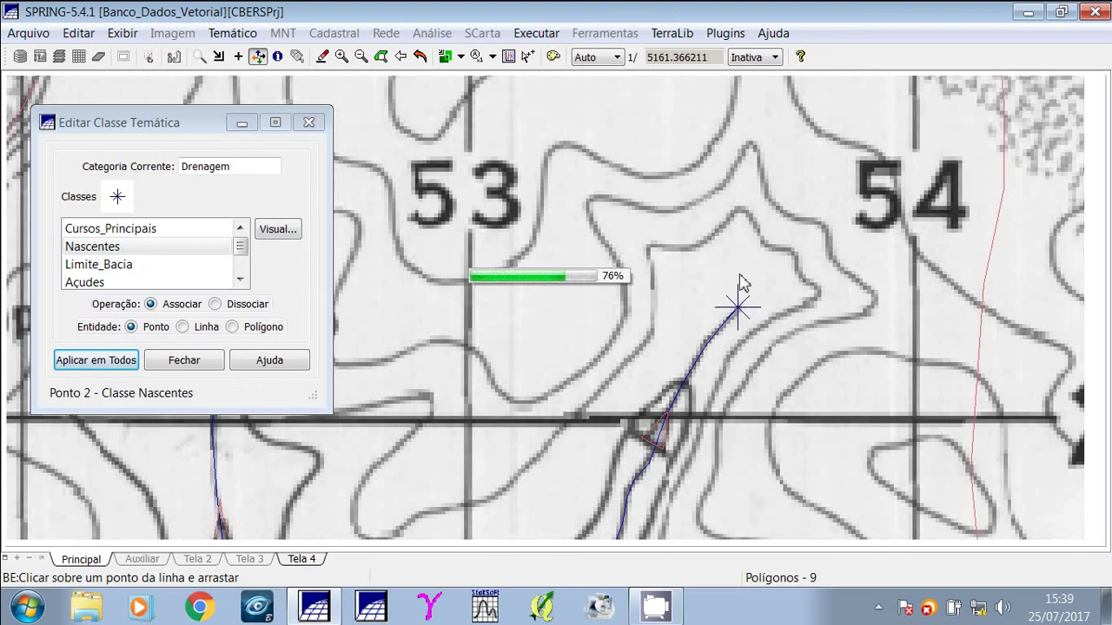
pyautogui.click(517, 270)
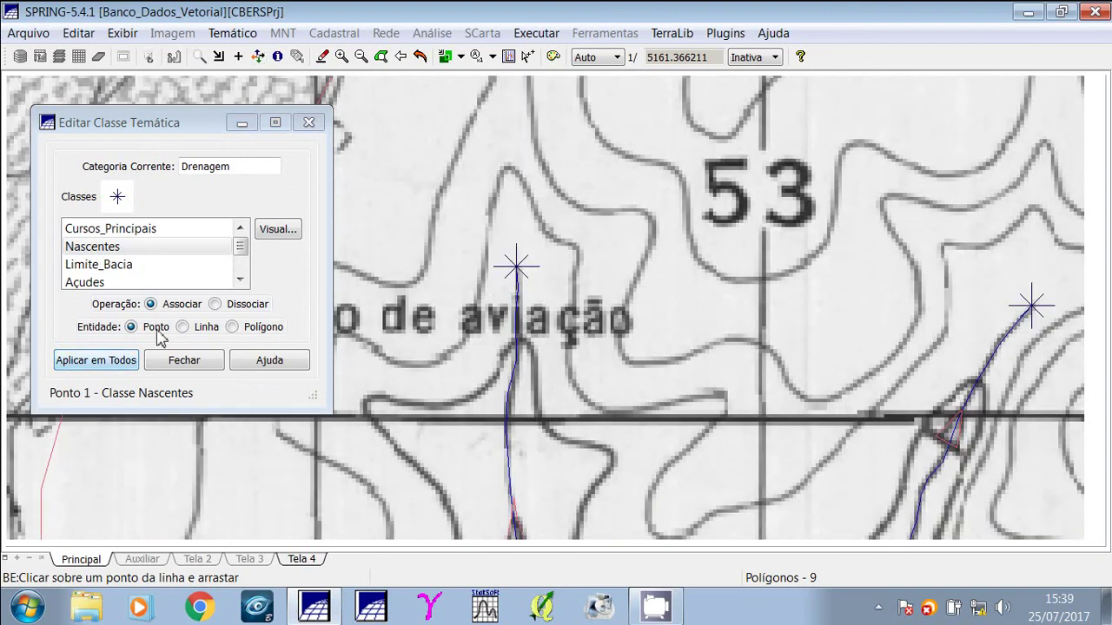
# Set the area colour of the Açudes class to teal, Verde mar claro, and apply this visual.
pyautogui.click(360, 57)
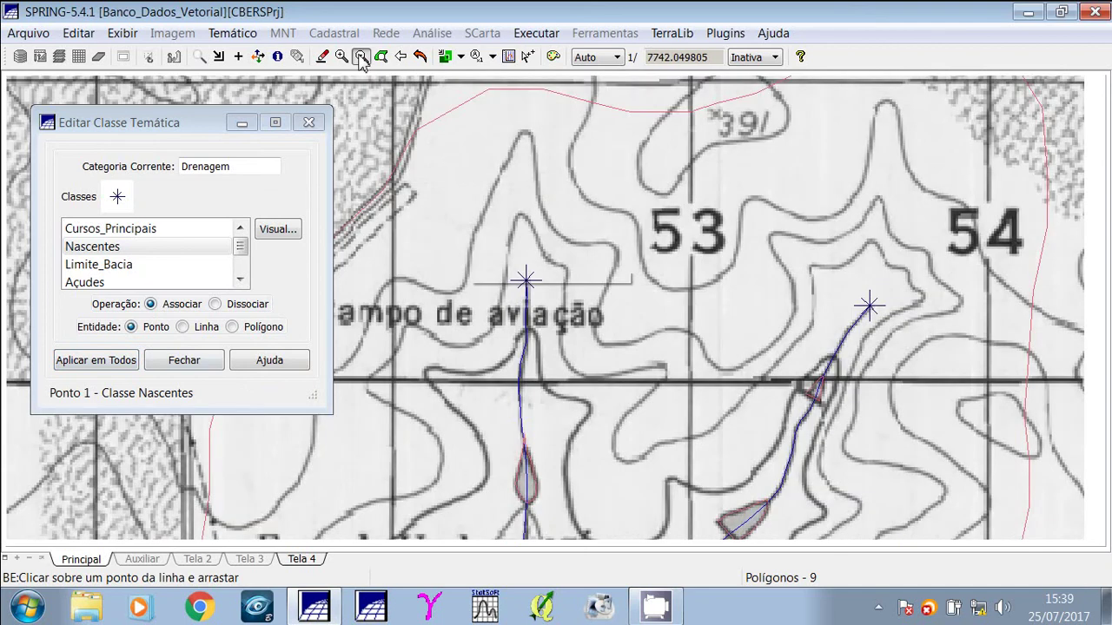
pyautogui.click(360, 56)
pyautogui.click(360, 57)
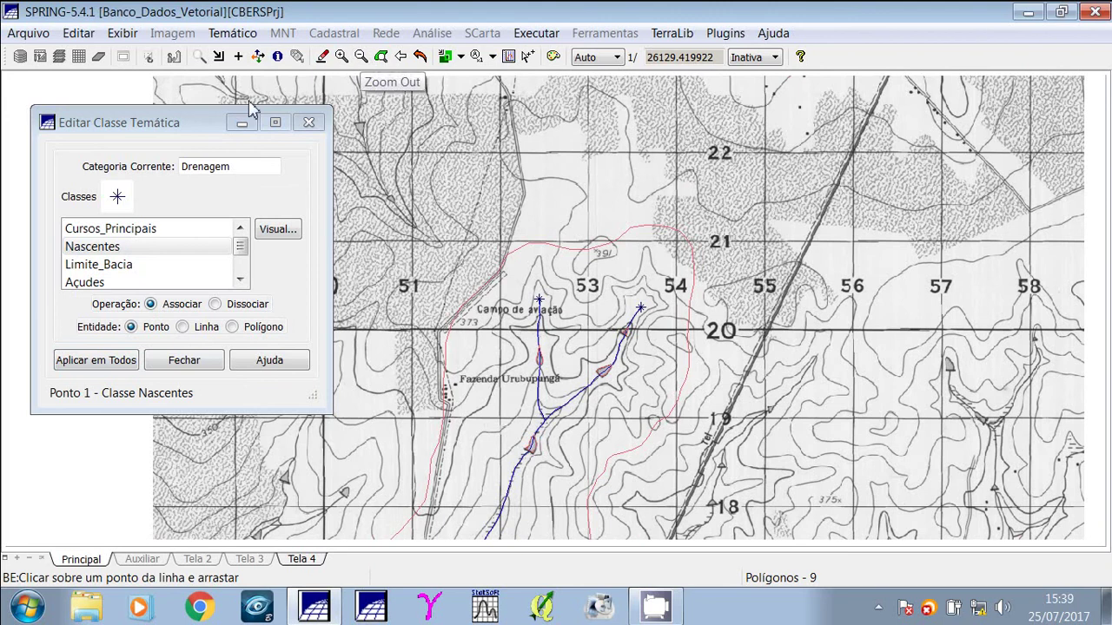
pyautogui.click(139, 283)
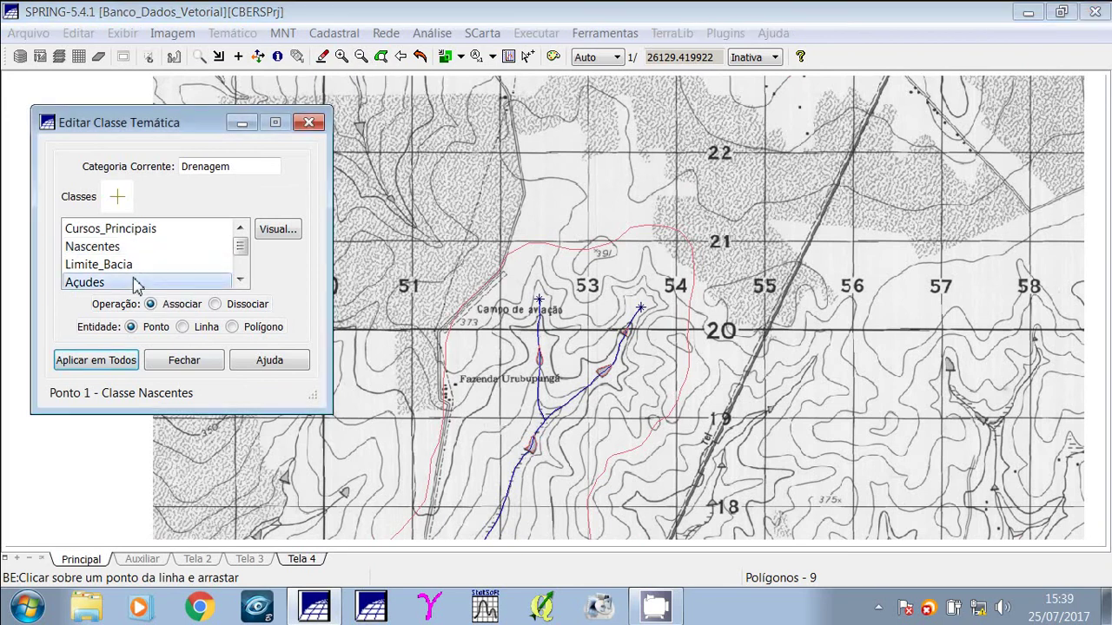
pyautogui.click(241, 263)
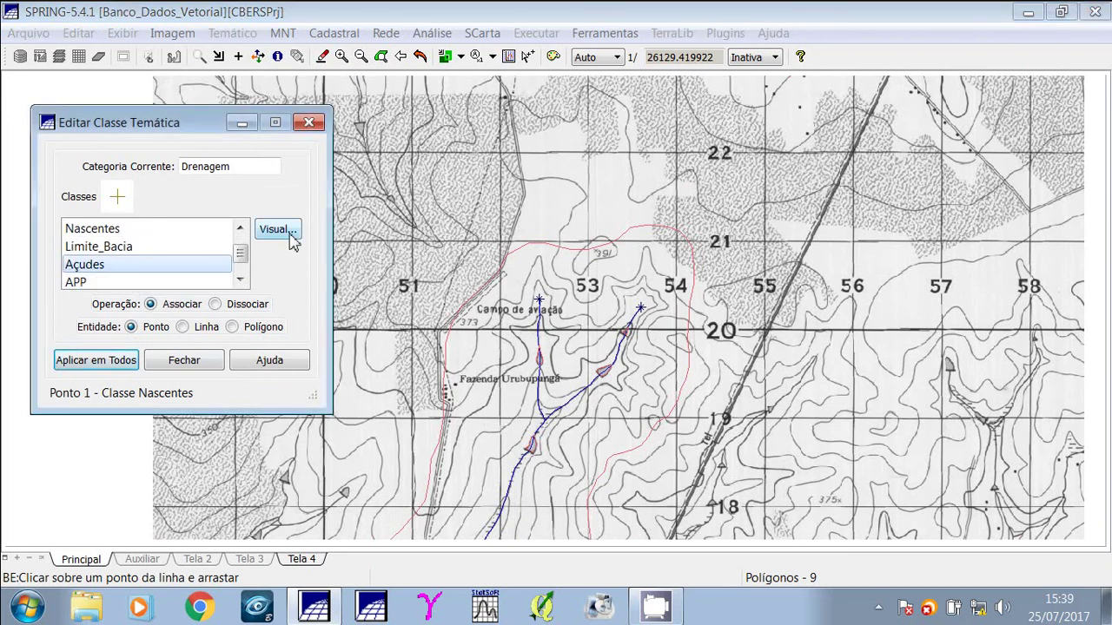
pyautogui.click(276, 230)
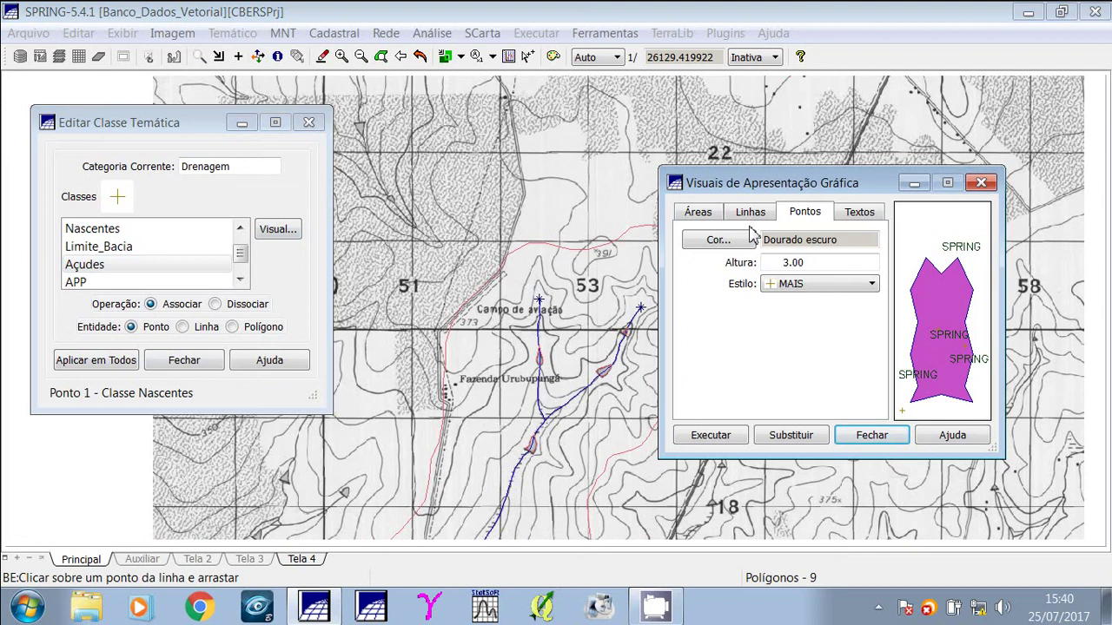
pyautogui.click(700, 213)
pyautogui.click(714, 240)
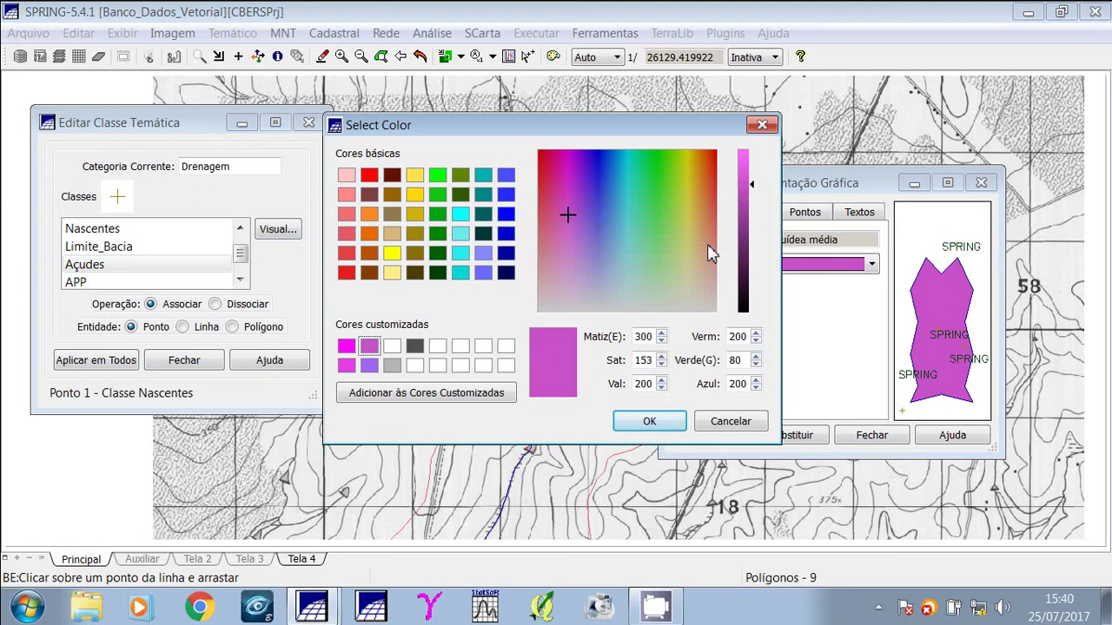
pyautogui.click(483, 175)
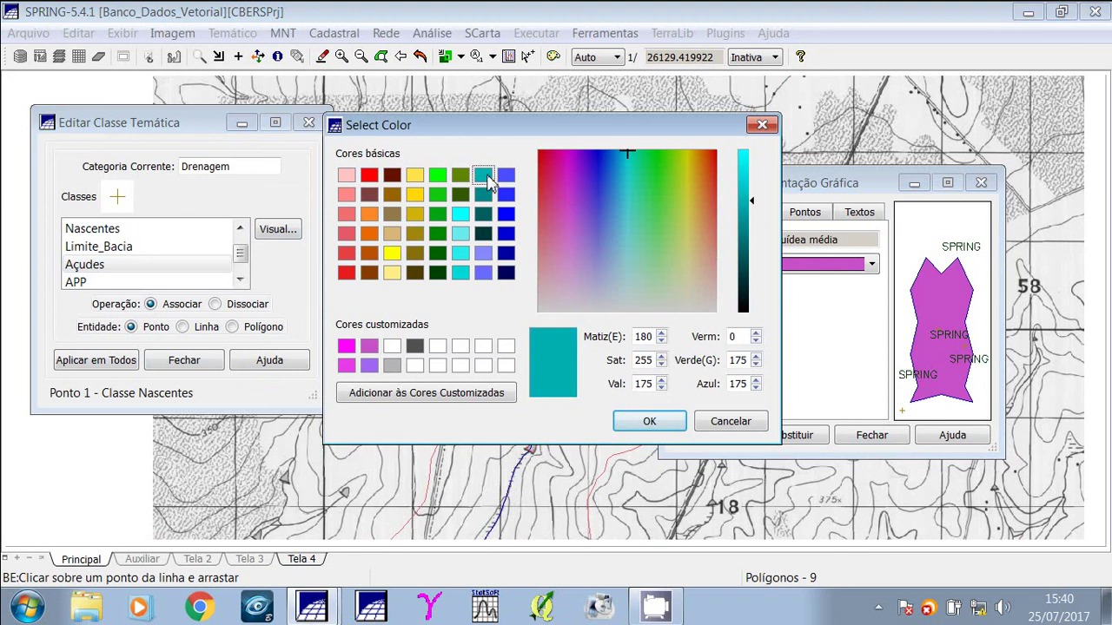
pyautogui.click(648, 423)
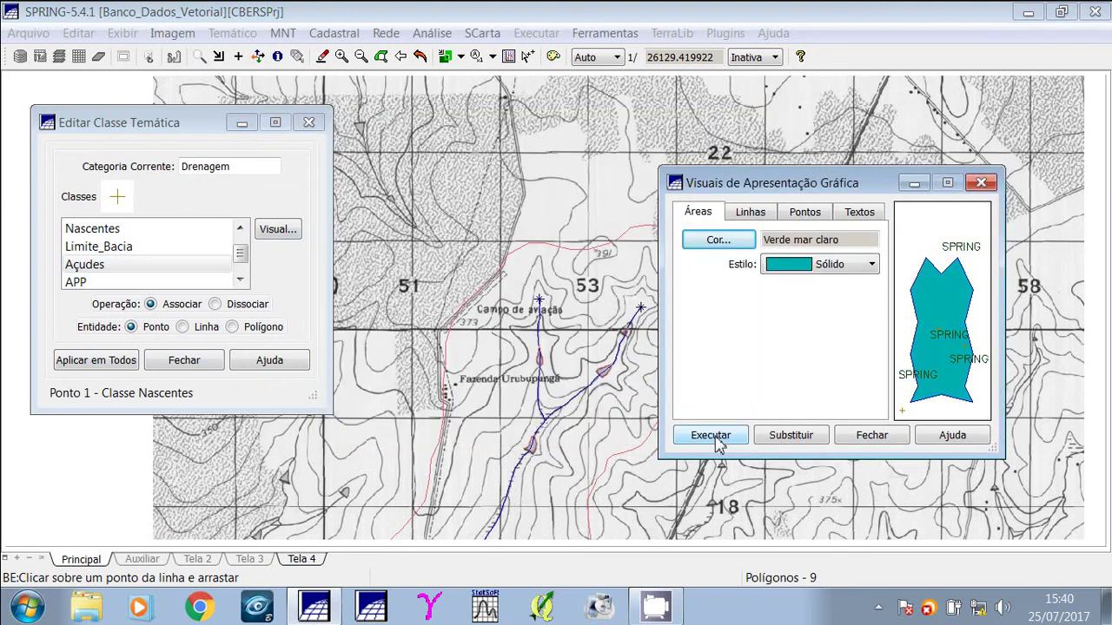
pyautogui.click(711, 436)
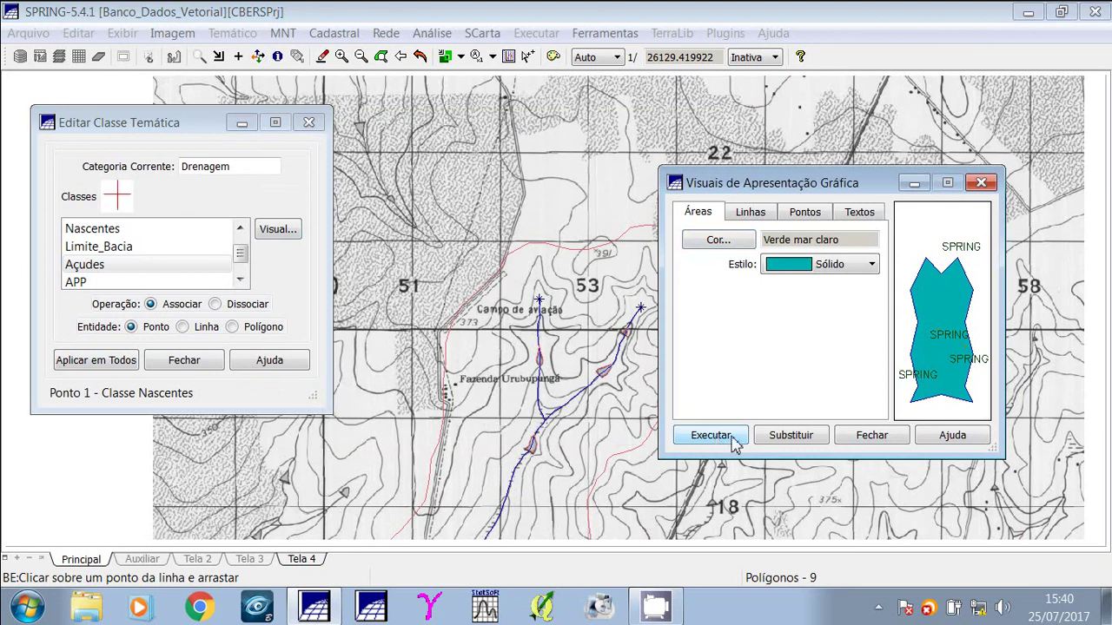
pyautogui.click(732, 438)
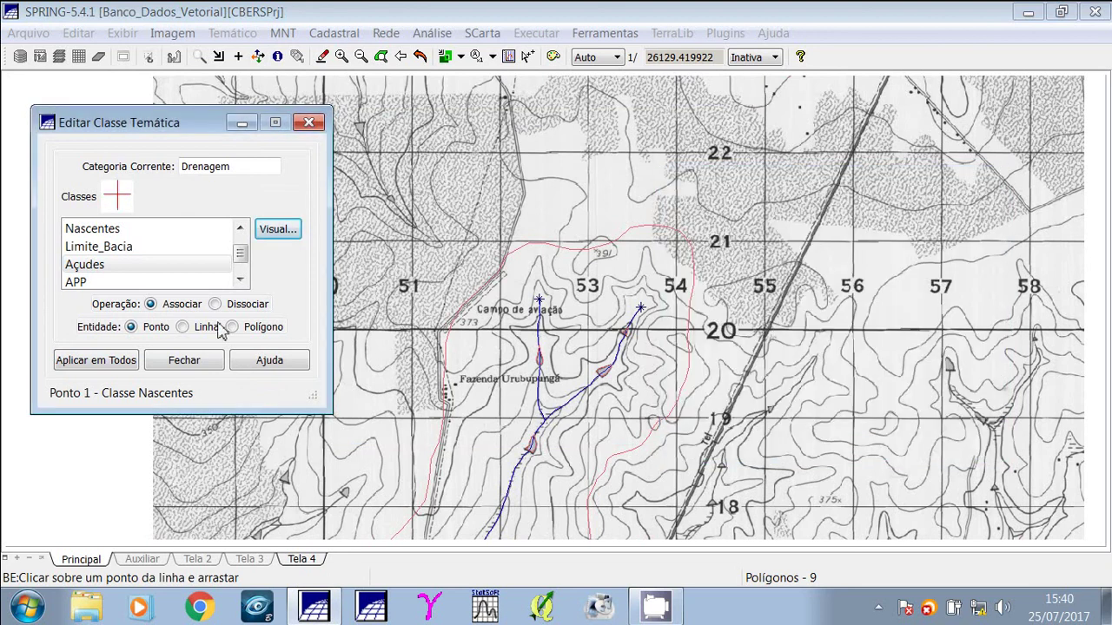
# Associate the two reservoir polygons on the eastern tributary with the Açudes class, using the Polígono entity.
pyautogui.click(543, 355)
pyautogui.click(232, 328)
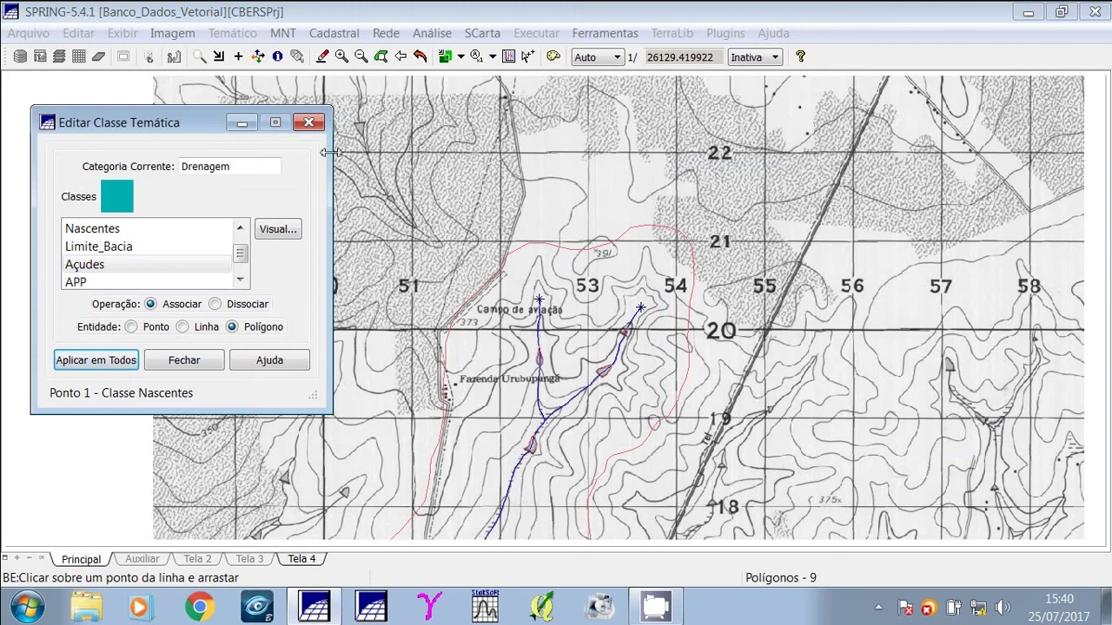
pyautogui.click(642, 259)
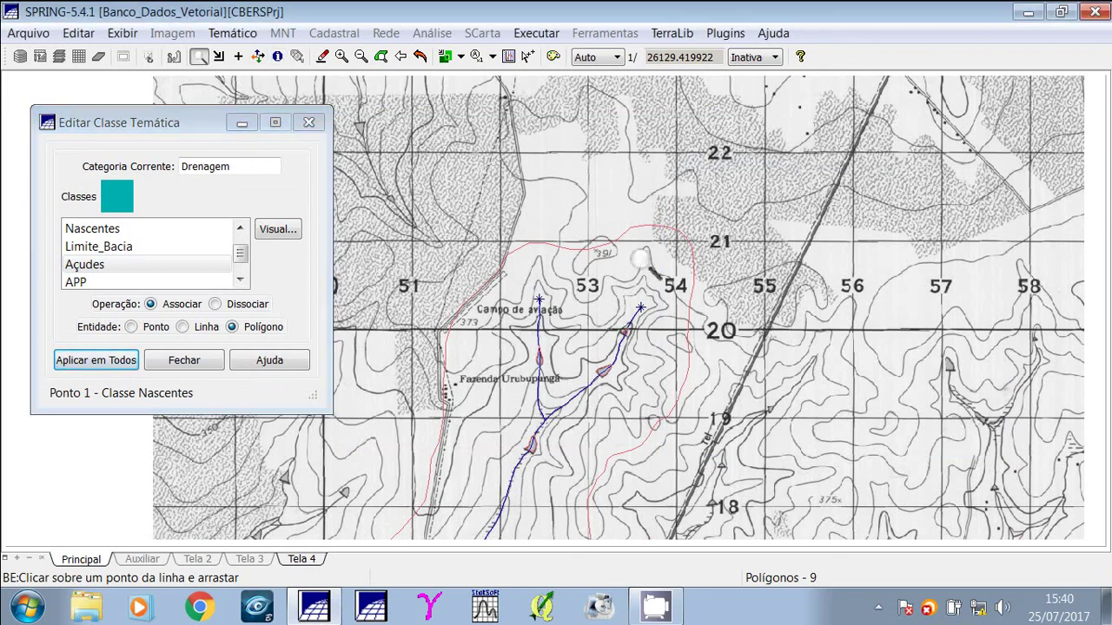
pyautogui.moveTo(516, 314); pyautogui.dragTo(678, 395)
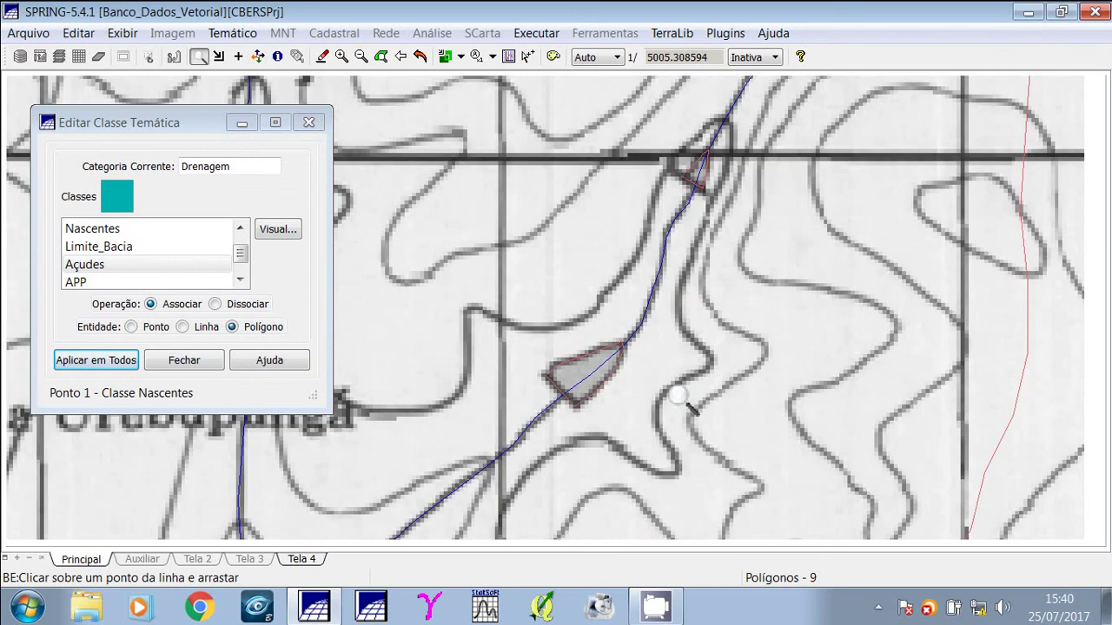
pyautogui.click(699, 178)
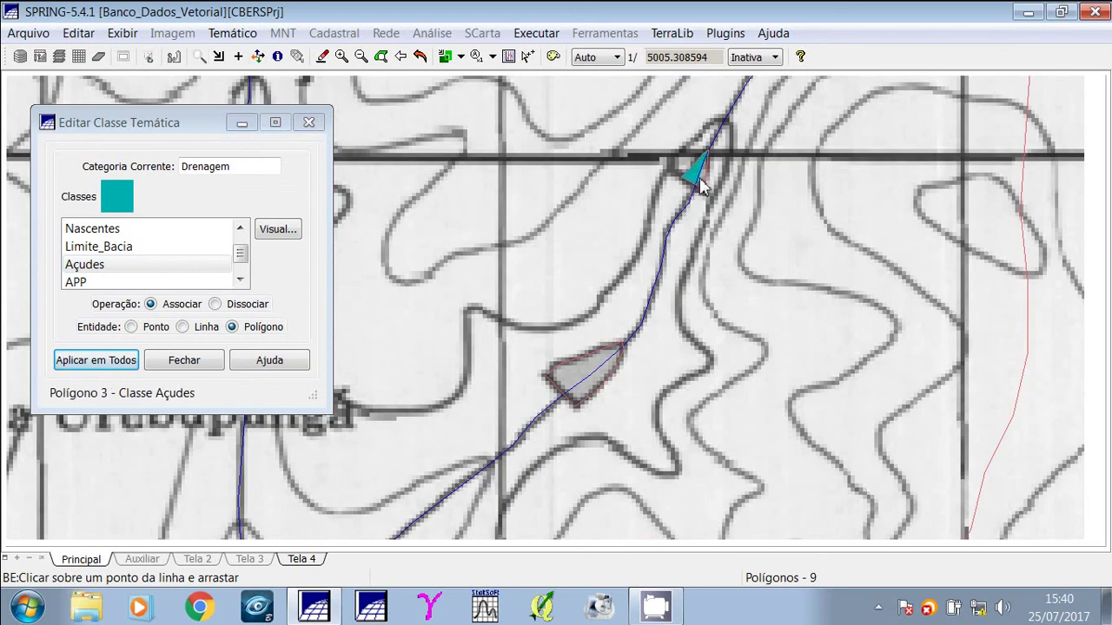
pyautogui.click(606, 384)
pyautogui.click(605, 384)
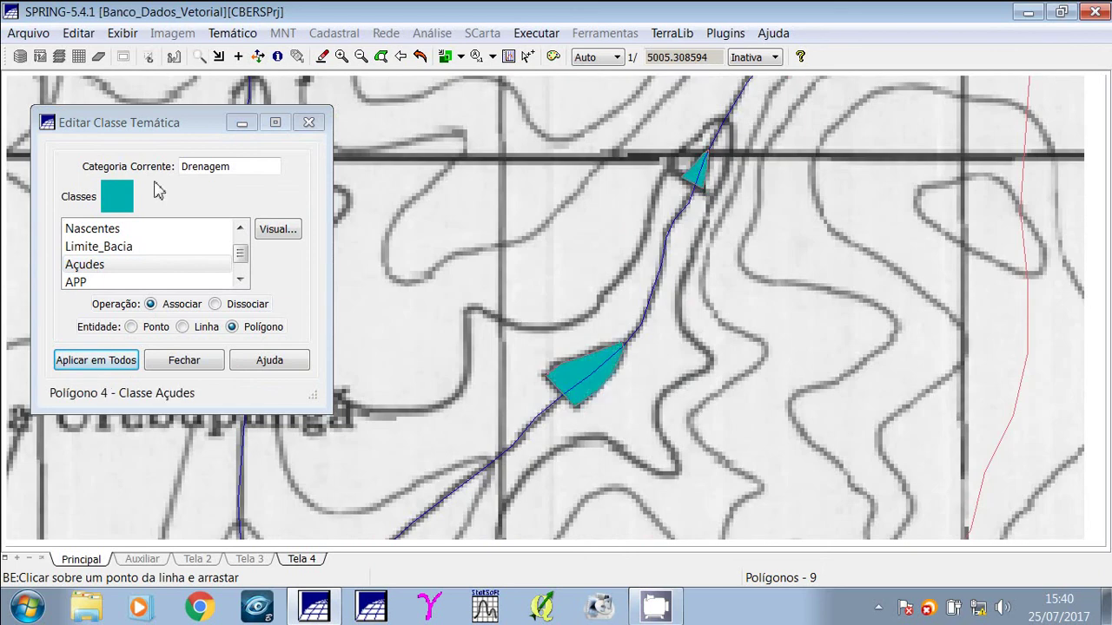
# Associate both halves of the reservoir on the western tributary, above Fazenda Urubupungá, with the Açudes class.
pyautogui.moveTo(180, 129); pyautogui.dragTo(867, 147)
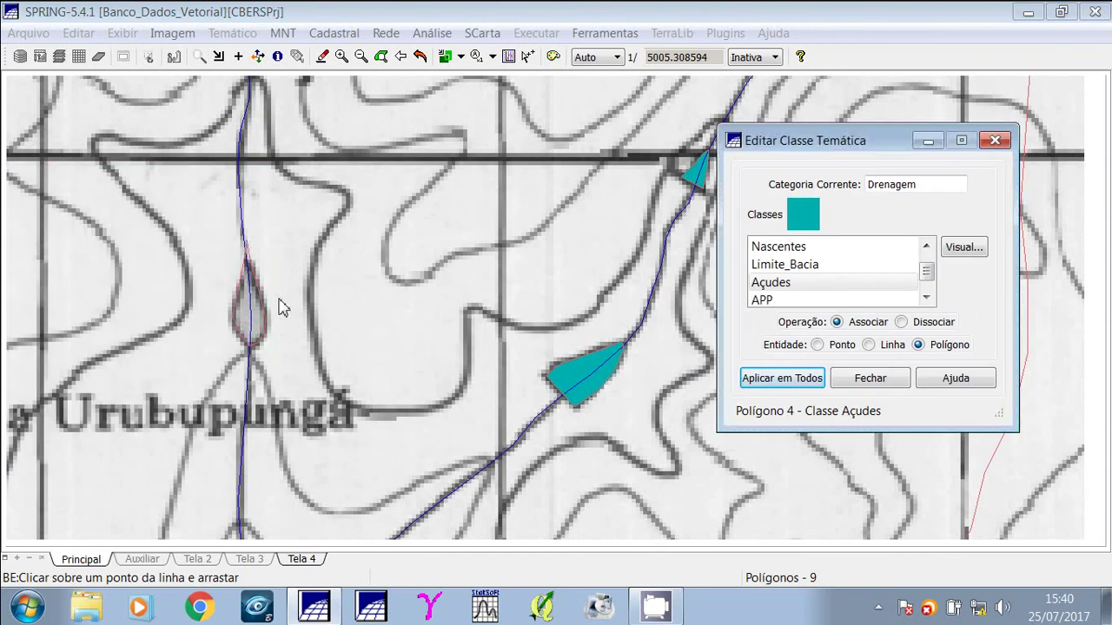
pyautogui.click(247, 317)
pyautogui.click(242, 313)
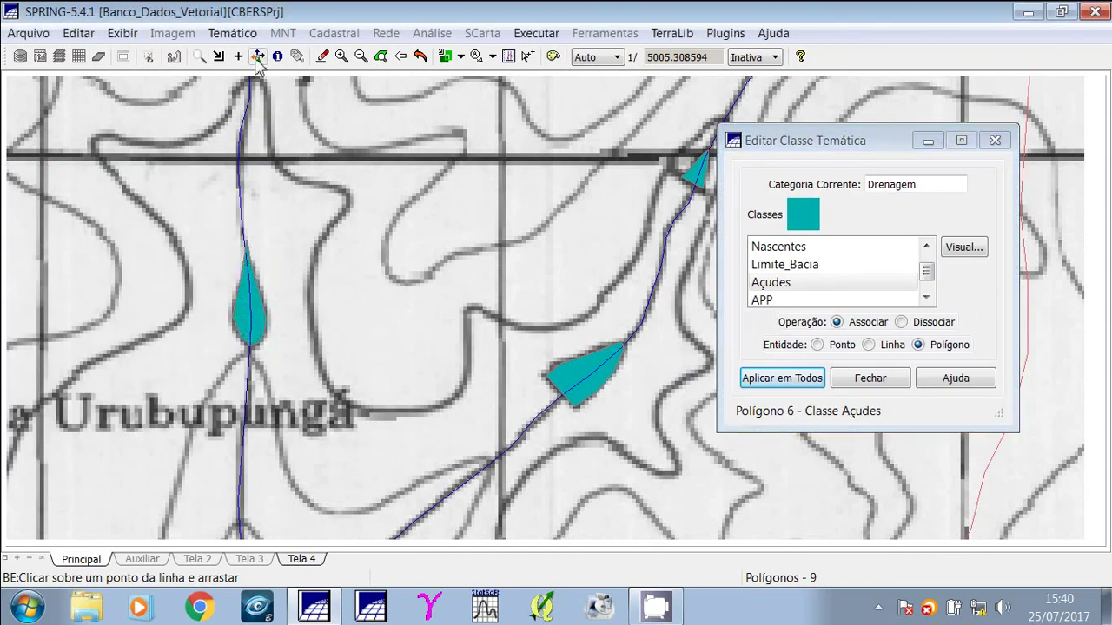
# Associate the reservoir on the main stream just below the confluence with the Açudes class, using the Polígono entity.
pyautogui.click(257, 57)
pyautogui.moveTo(420, 486); pyautogui.dragTo(447, 374)
pyautogui.moveTo(395, 521); pyautogui.dragTo(474, 295)
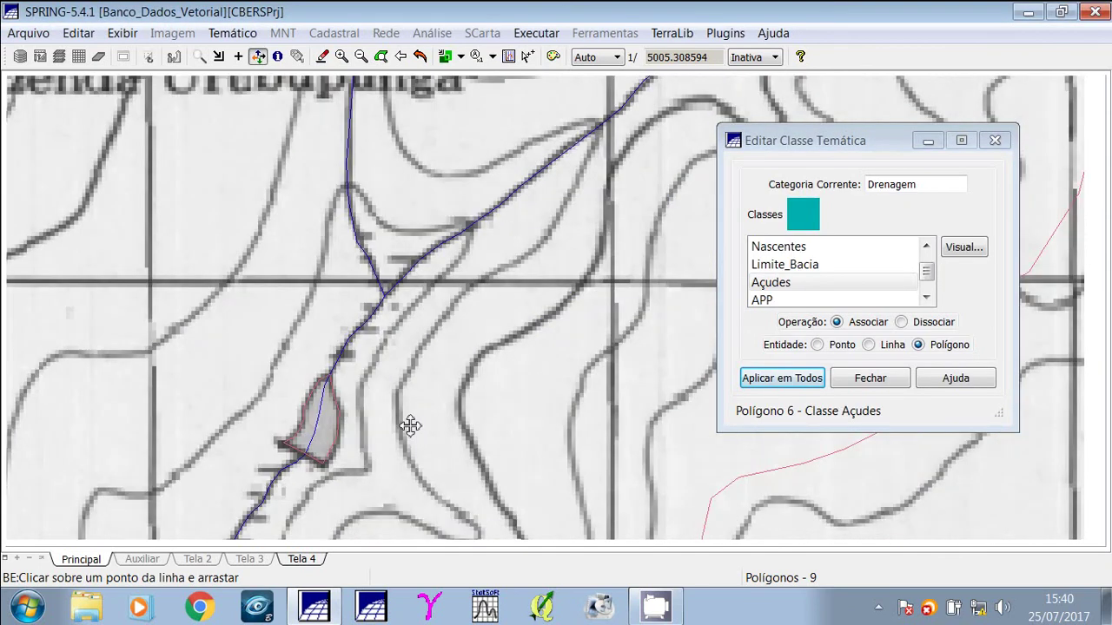
pyautogui.moveTo(410, 426); pyautogui.dragTo(471, 302)
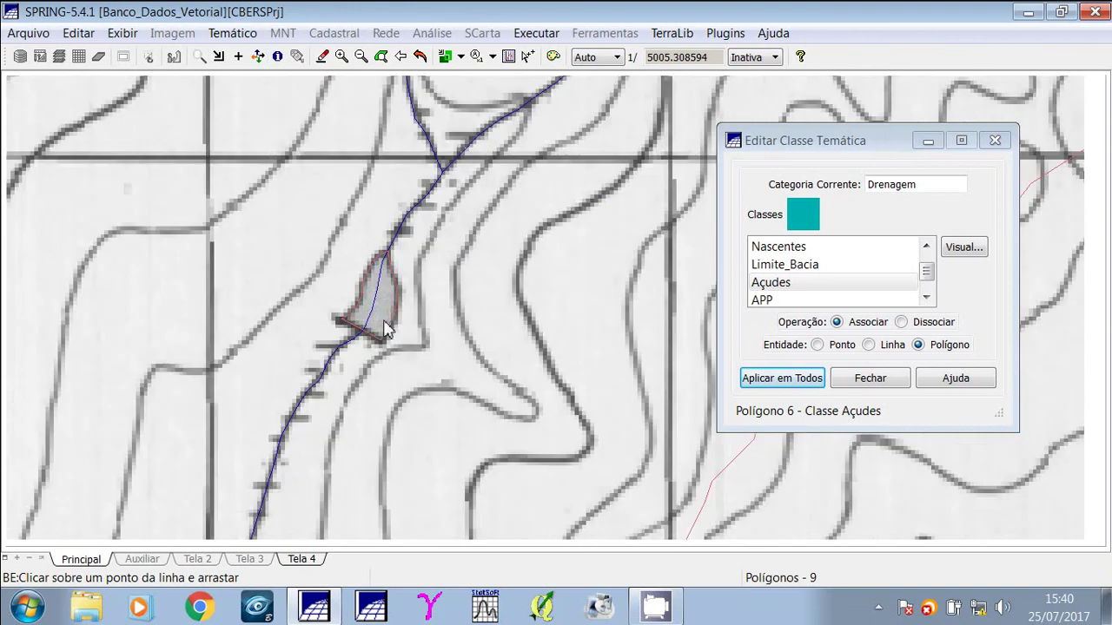
pyautogui.click(385, 329)
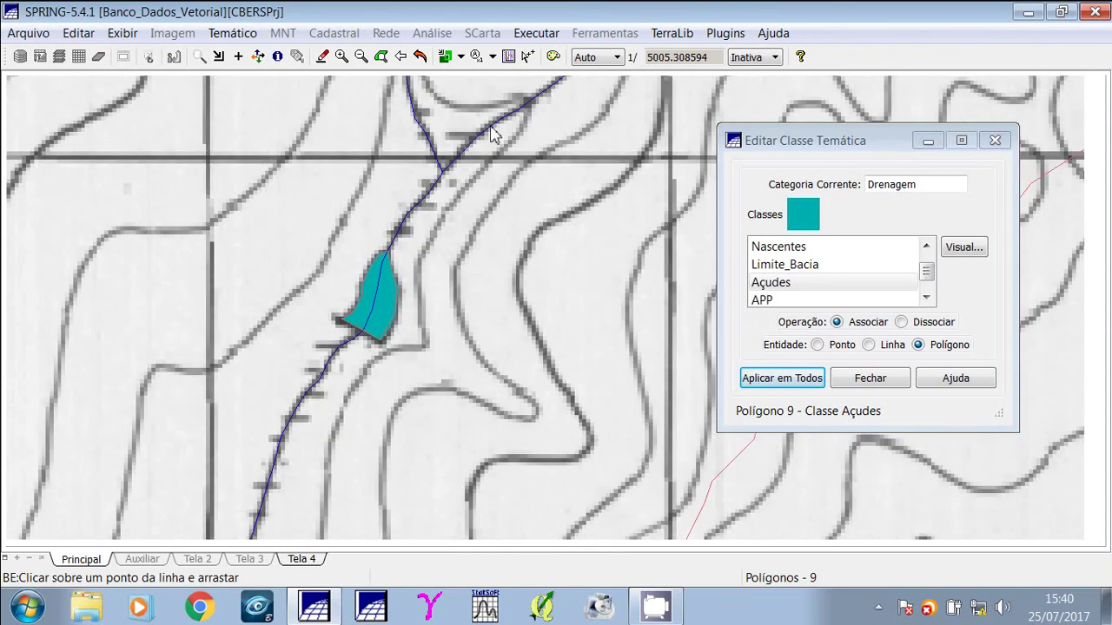
# Associate both halves of the southernmost reservoir on the main stream with the Açudes class.
pyautogui.click(361, 58)
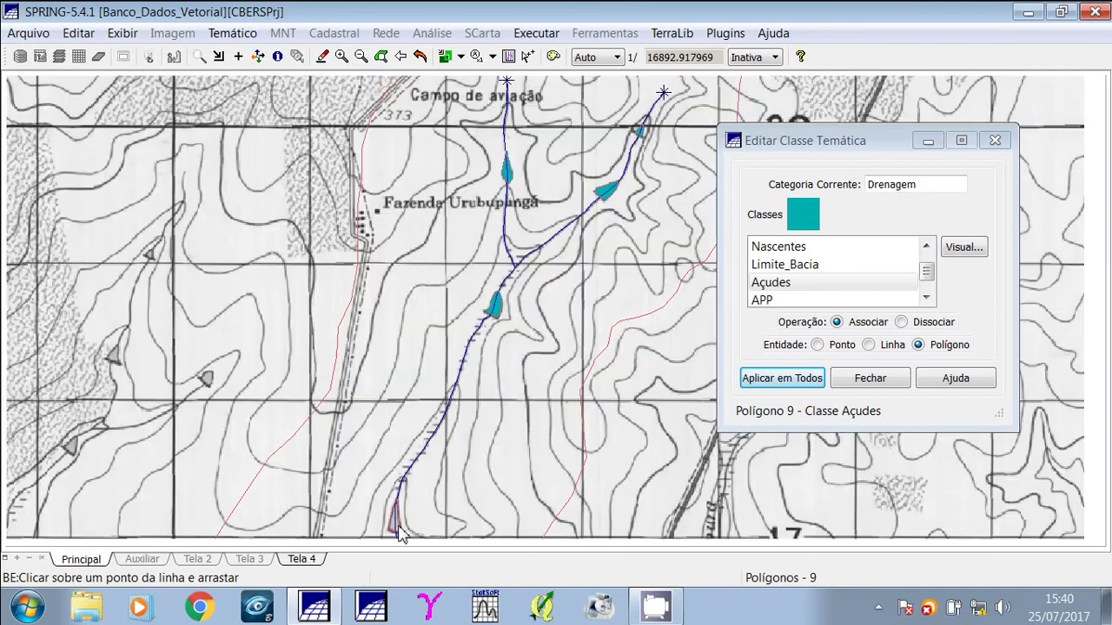
pyautogui.click(396, 527)
pyautogui.click(395, 530)
# Set the area colour of the Limite_Bacia class to light yellow, Cáqui, and apply this visual.
pyautogui.moveTo(863, 143); pyautogui.dragTo(207, 148)
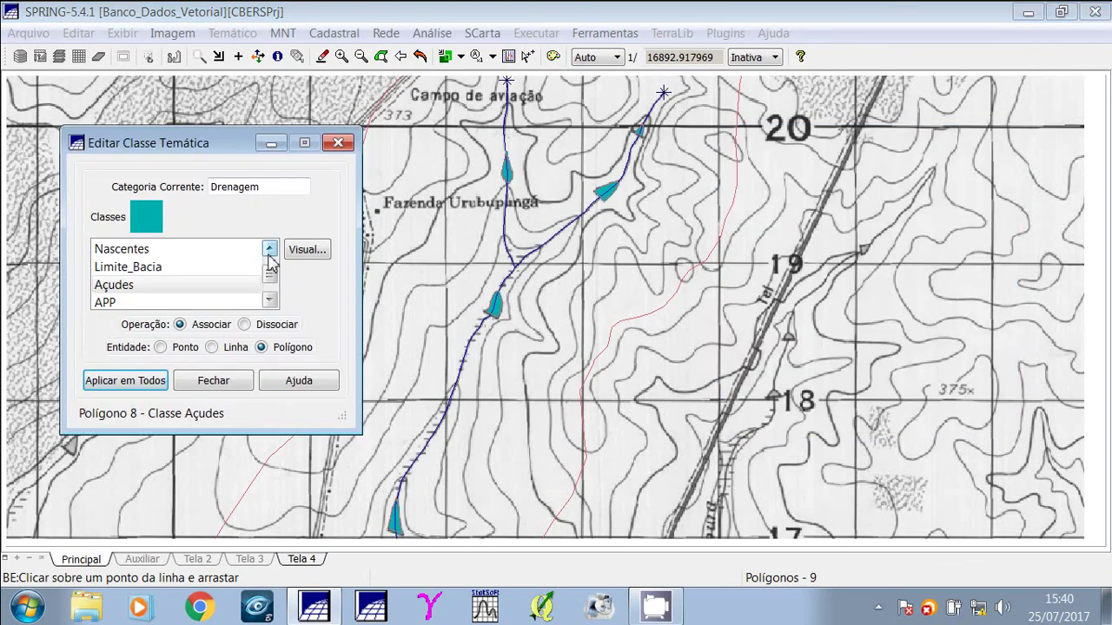
pyautogui.click(197, 267)
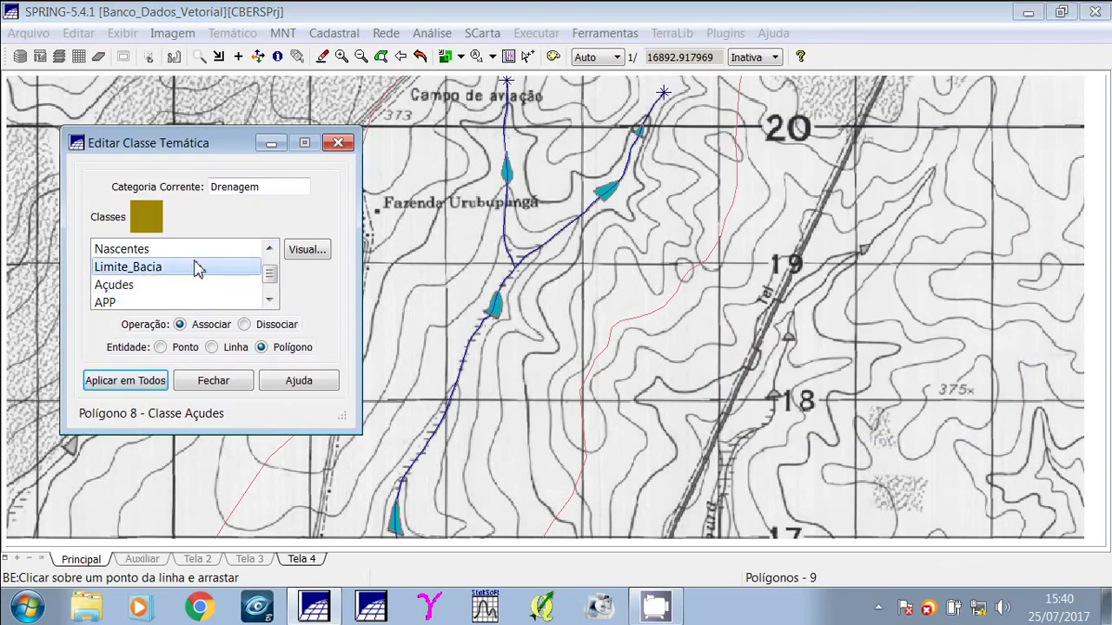
pyautogui.click(306, 251)
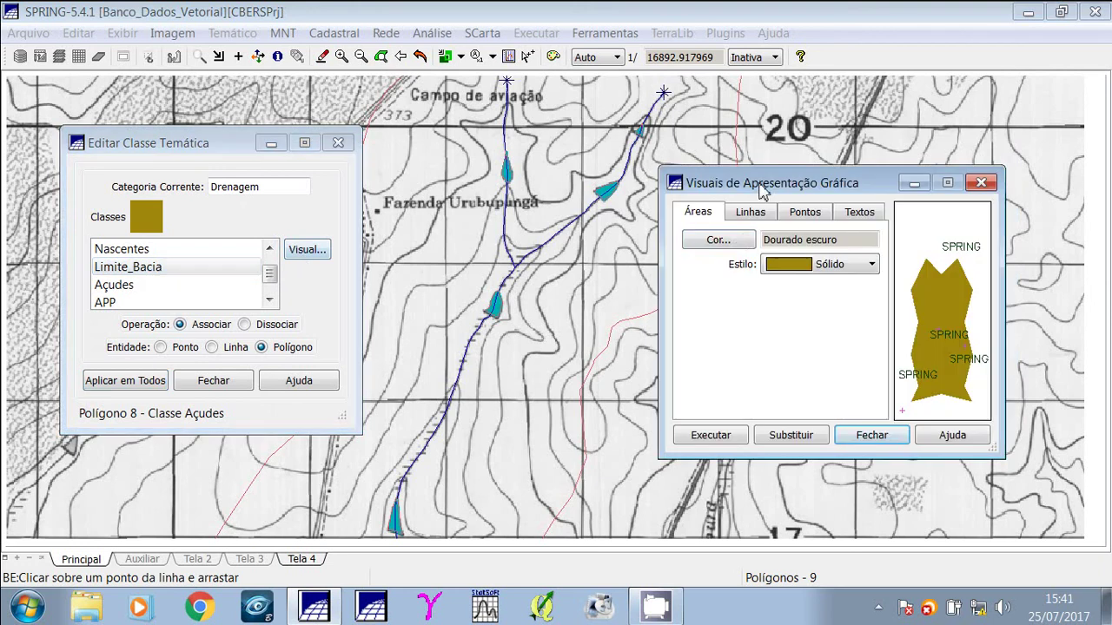
pyautogui.click(717, 243)
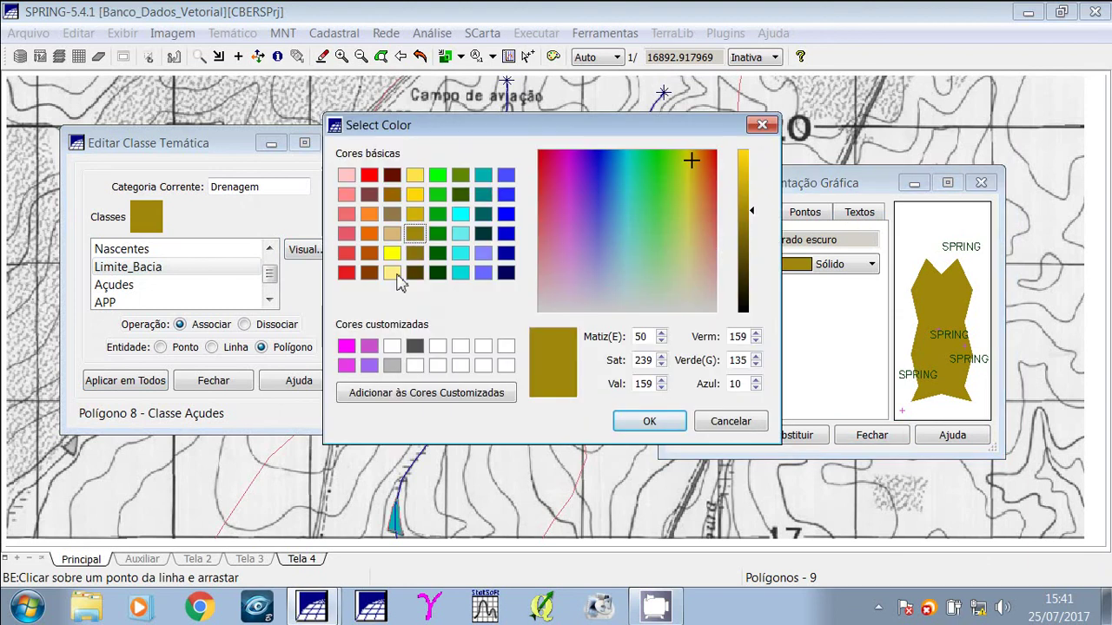
pyautogui.click(391, 272)
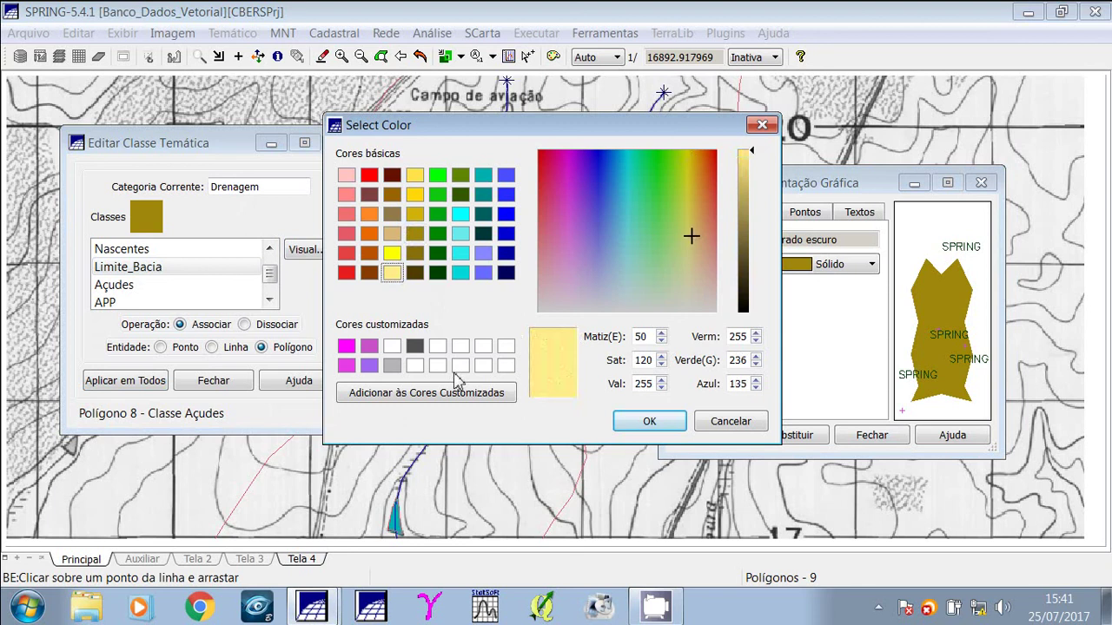
pyautogui.click(647, 423)
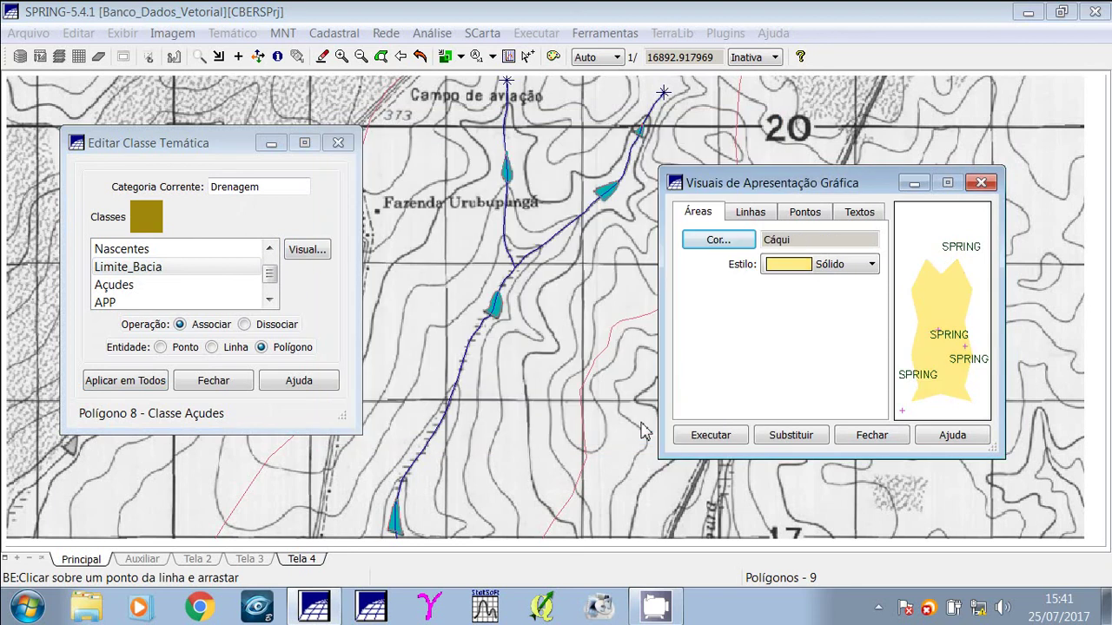
pyautogui.click(711, 435)
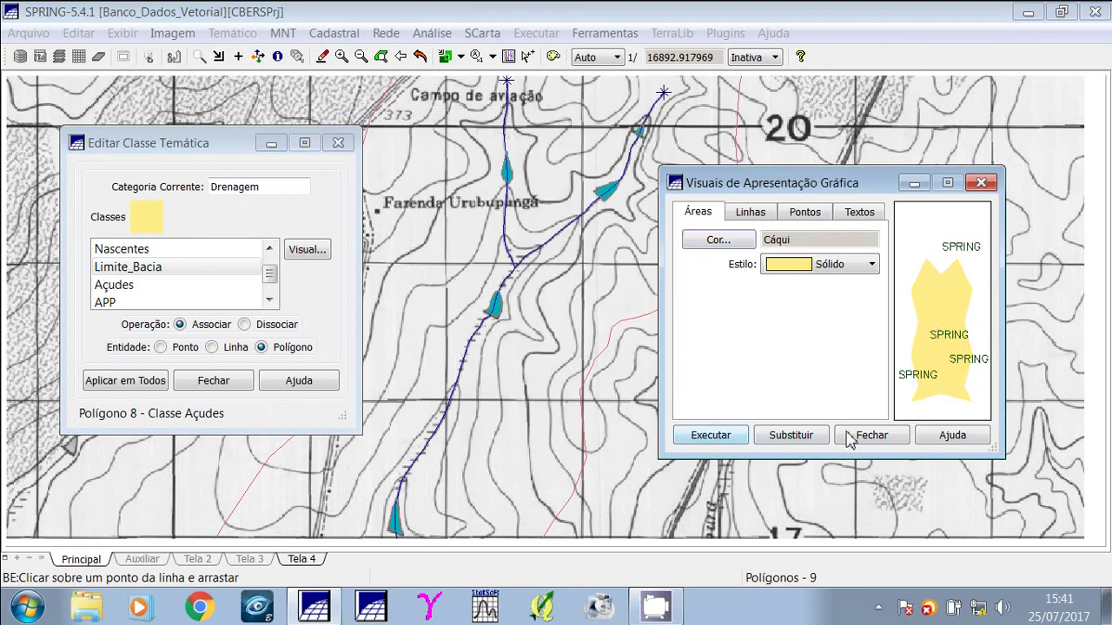
pyautogui.click(869, 435)
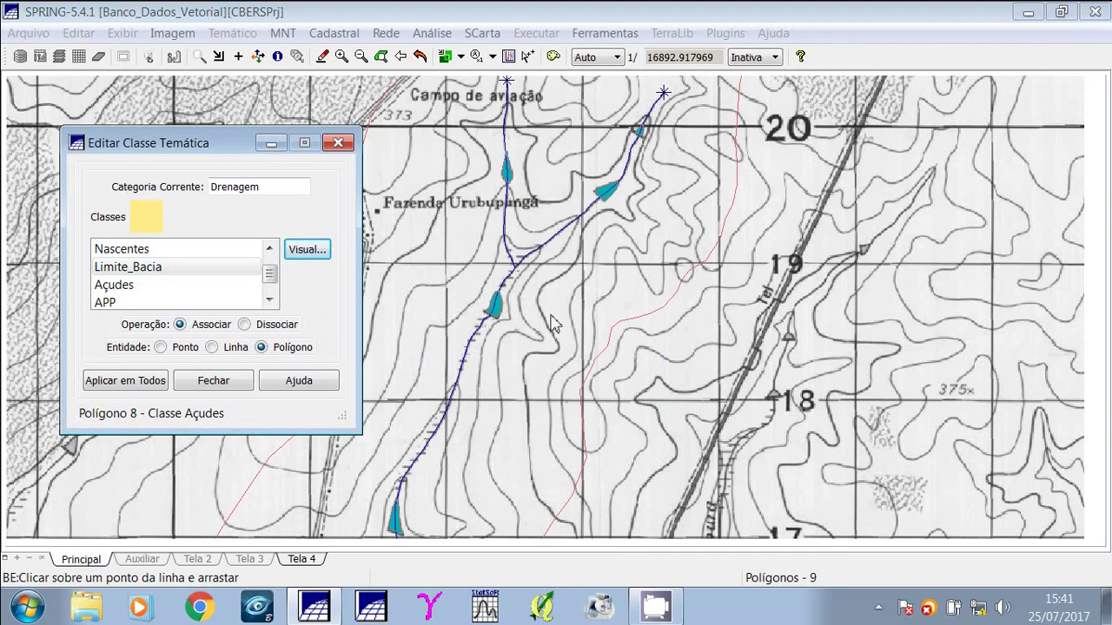
# Associate the basin polygon surrounding the streams with the Limite_Bacia class and leave the vector editing.
pyautogui.click(634, 306)
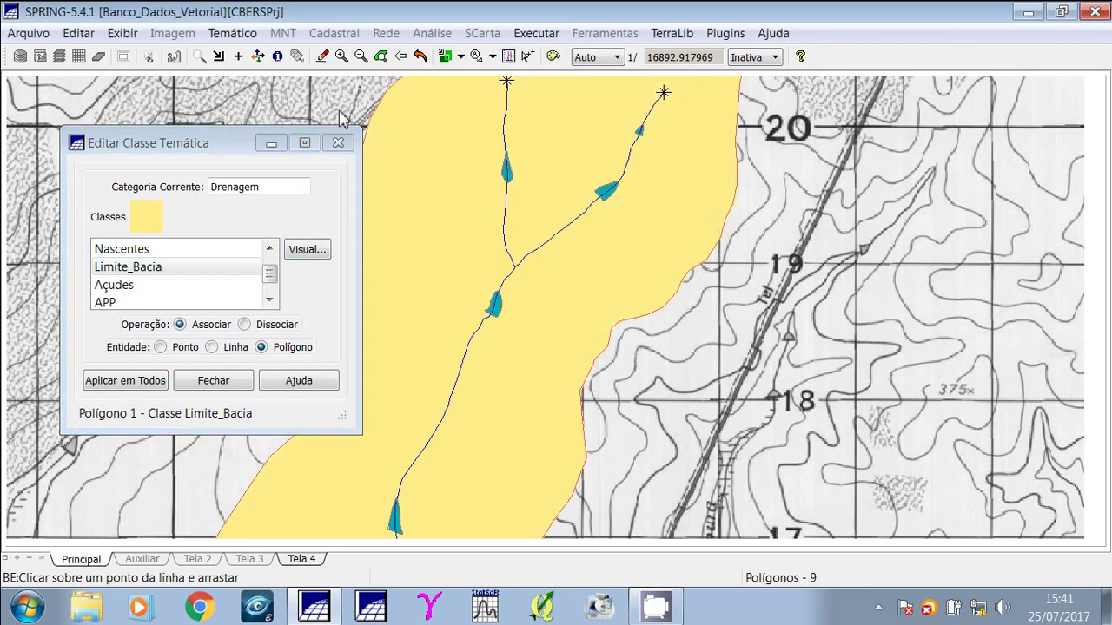
pyautogui.click(380, 57)
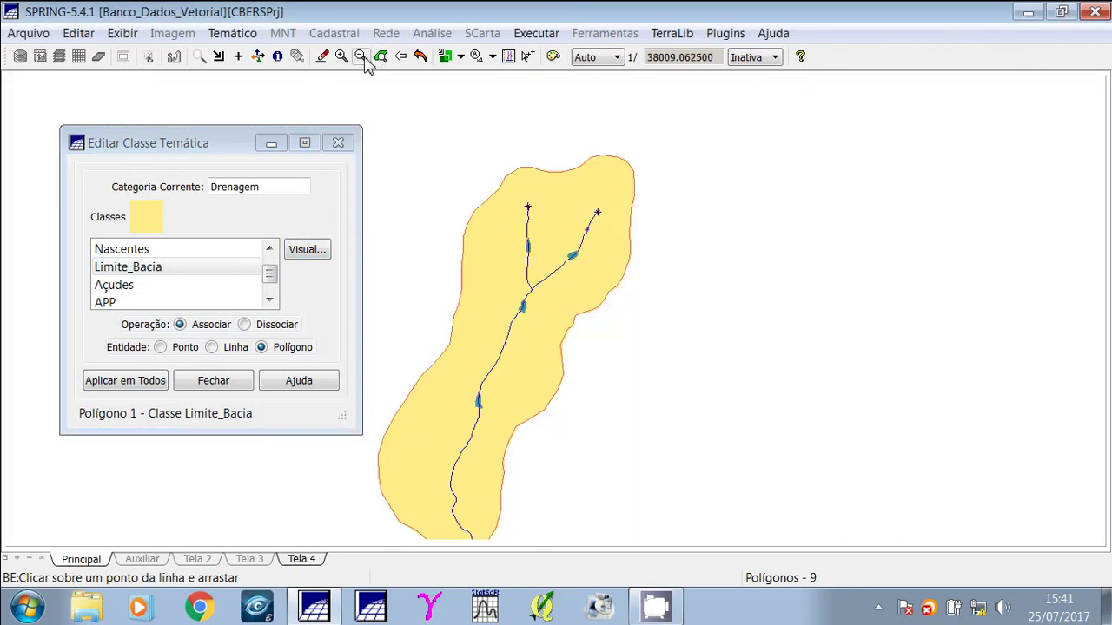
pyautogui.click(366, 62)
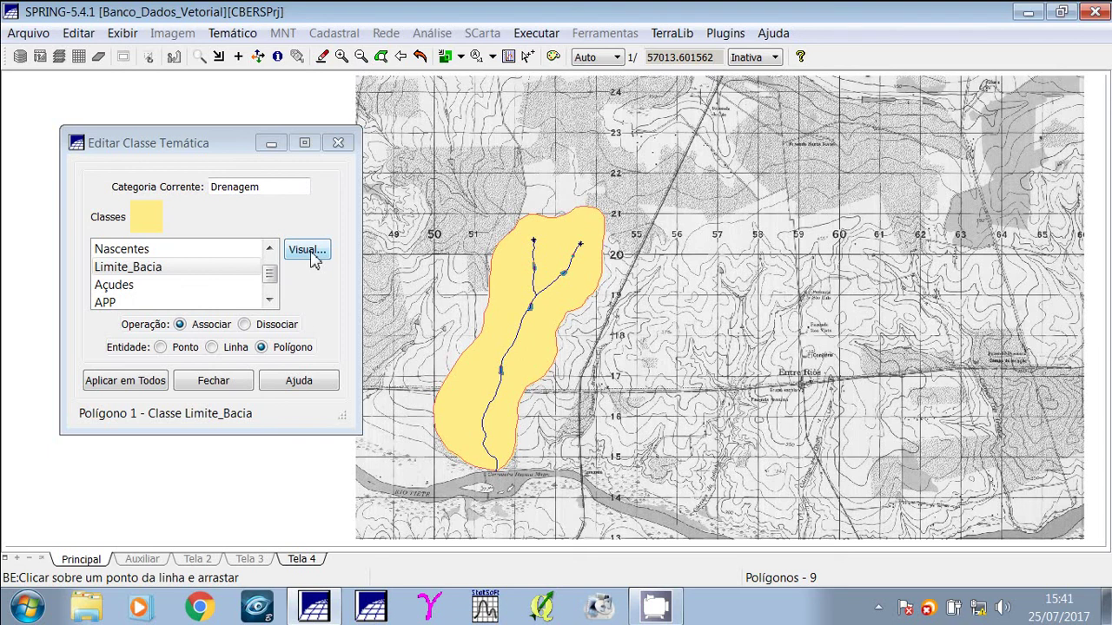
pyautogui.click(228, 372)
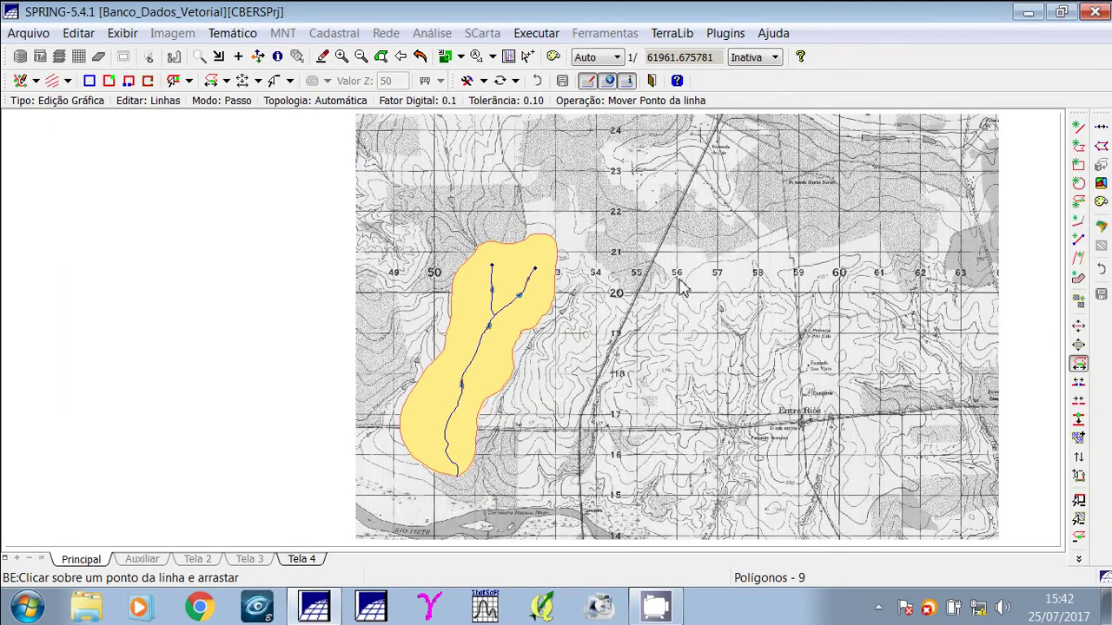
pyautogui.click(654, 80)
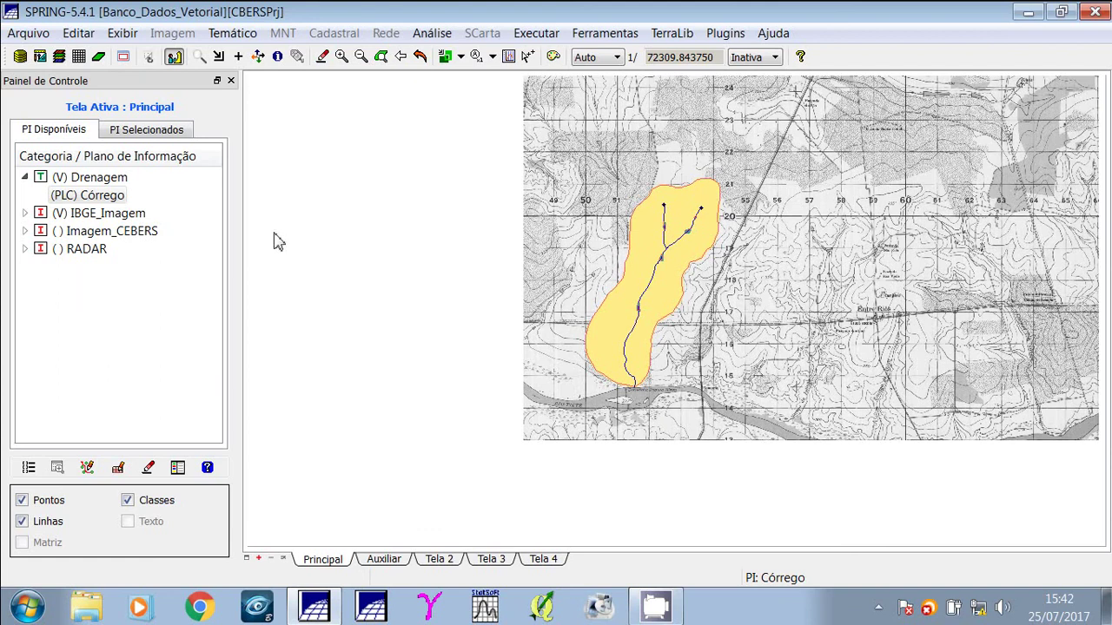
# Hide the CARTA layer of the IBGE_Imagem category so that only the Córrego layer is displayed.
pyautogui.click(25, 213)
pyautogui.click(59, 231)
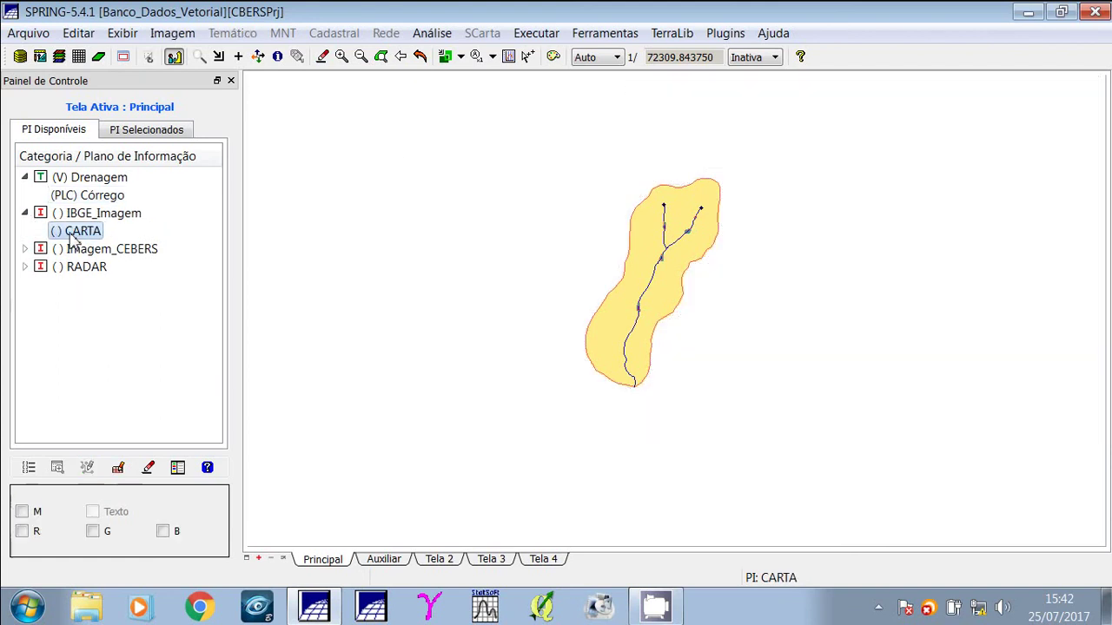
pyautogui.click(423, 64)
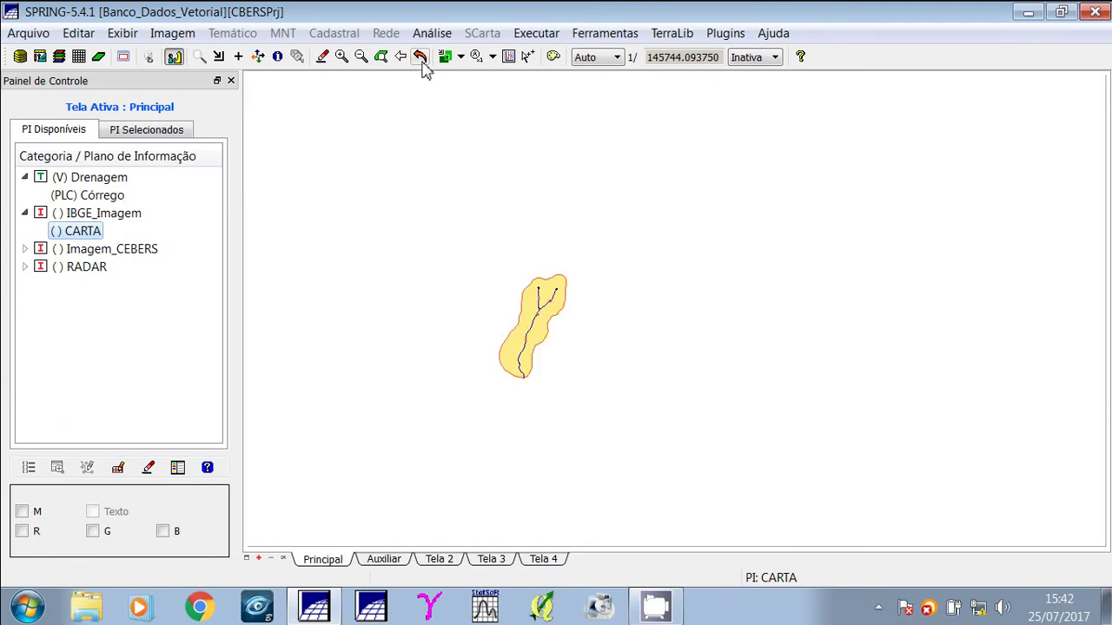
pyautogui.click(199, 57)
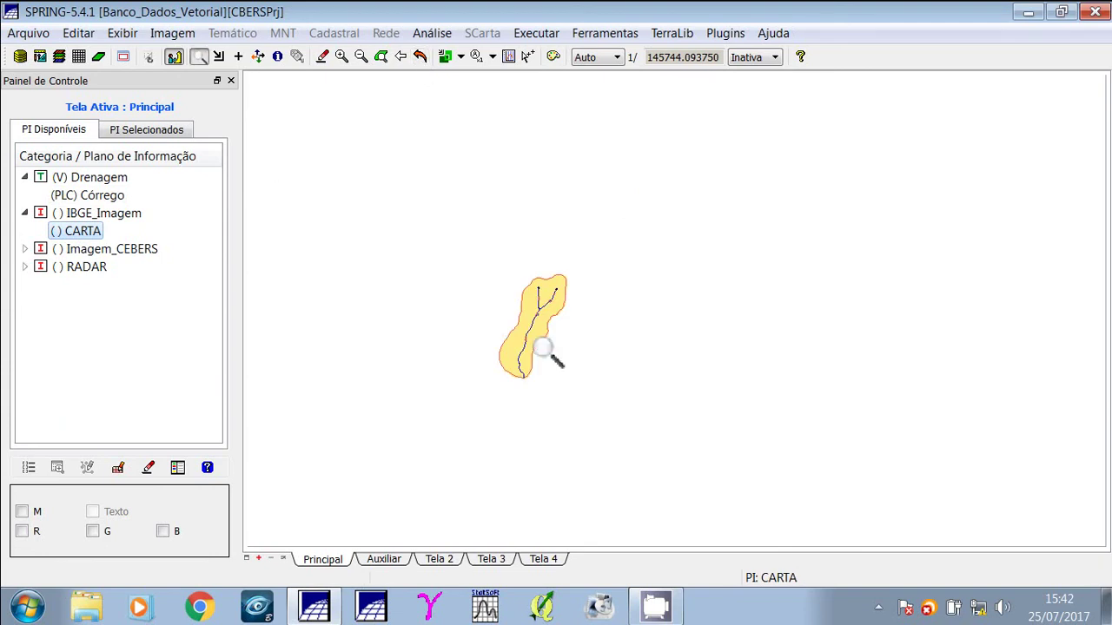
pyautogui.moveTo(433, 217); pyautogui.dragTo(707, 406)
pyautogui.moveTo(391, 162); pyautogui.dragTo(770, 492)
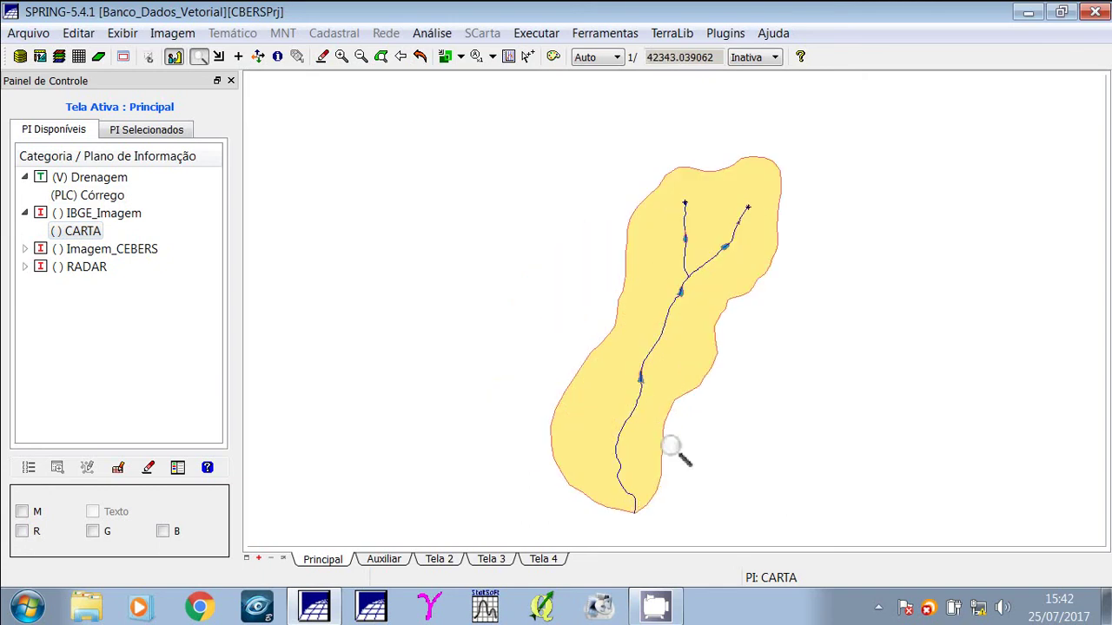
pyautogui.click(149, 231)
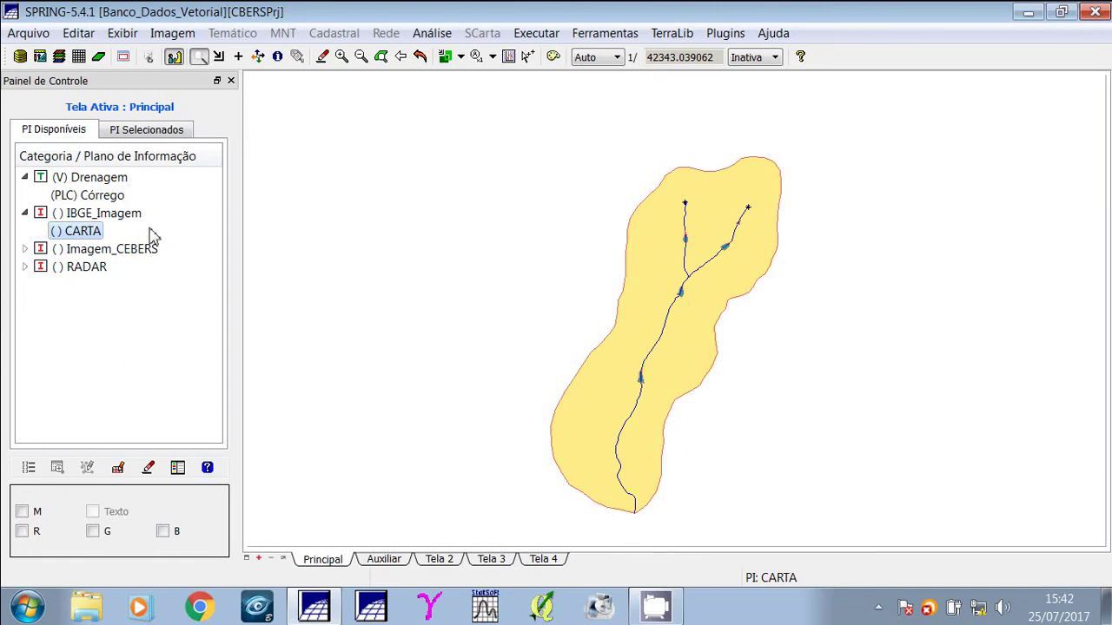
# Calculate the class areas of the Córrego vector map in hectares with Medidas de Classes.
pyautogui.moveTo(94, 196)
pyautogui.mouseDown()
pyautogui.moveTo(97, 212)
pyautogui.moveTo(78, 205)
pyautogui.mouseUp()
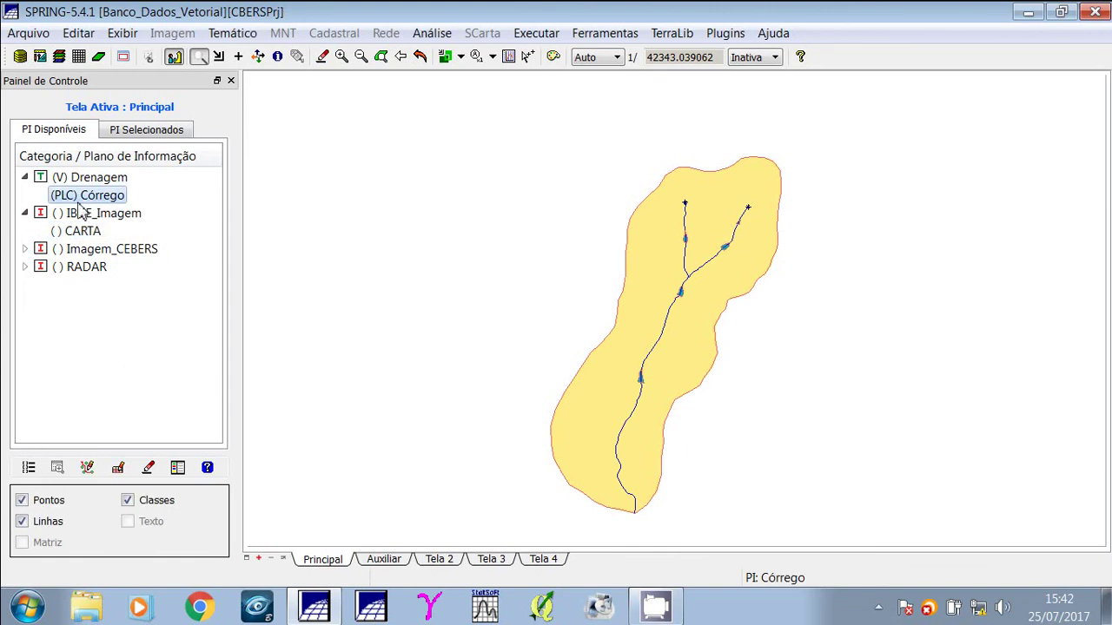
pyautogui.click(235, 34)
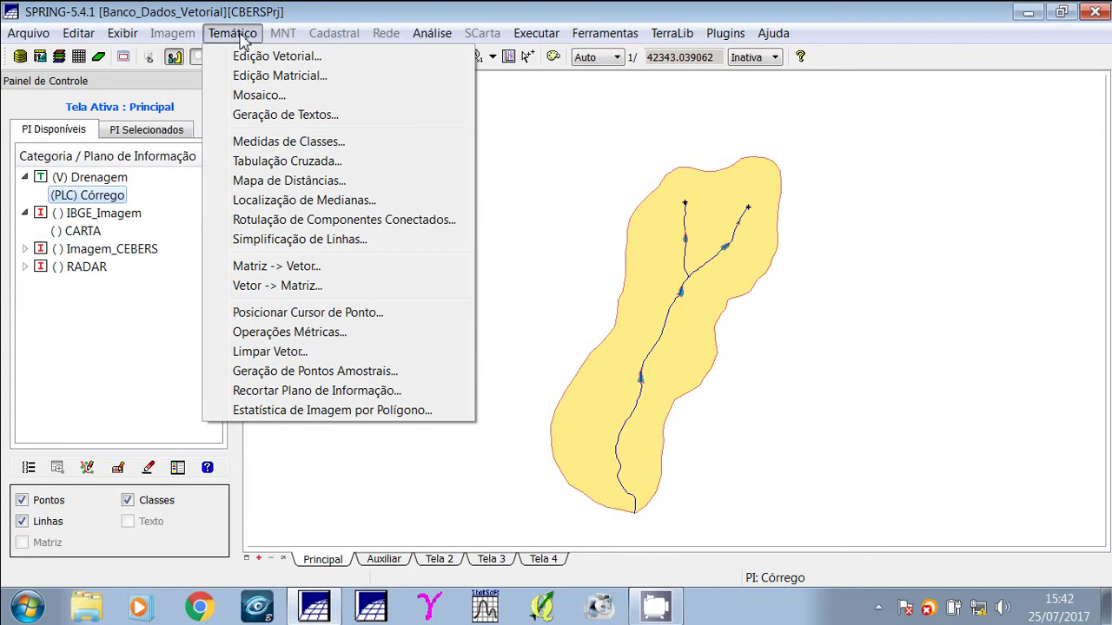
pyautogui.click(277, 142)
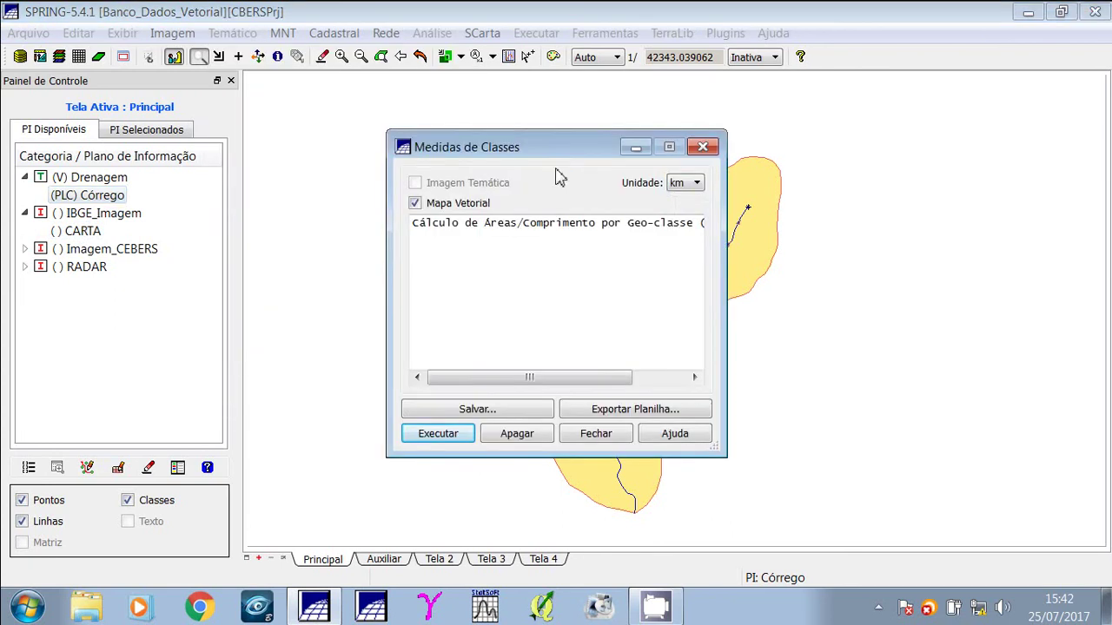
pyautogui.moveTo(559, 159); pyautogui.dragTo(281, 119)
pyautogui.click(408, 141)
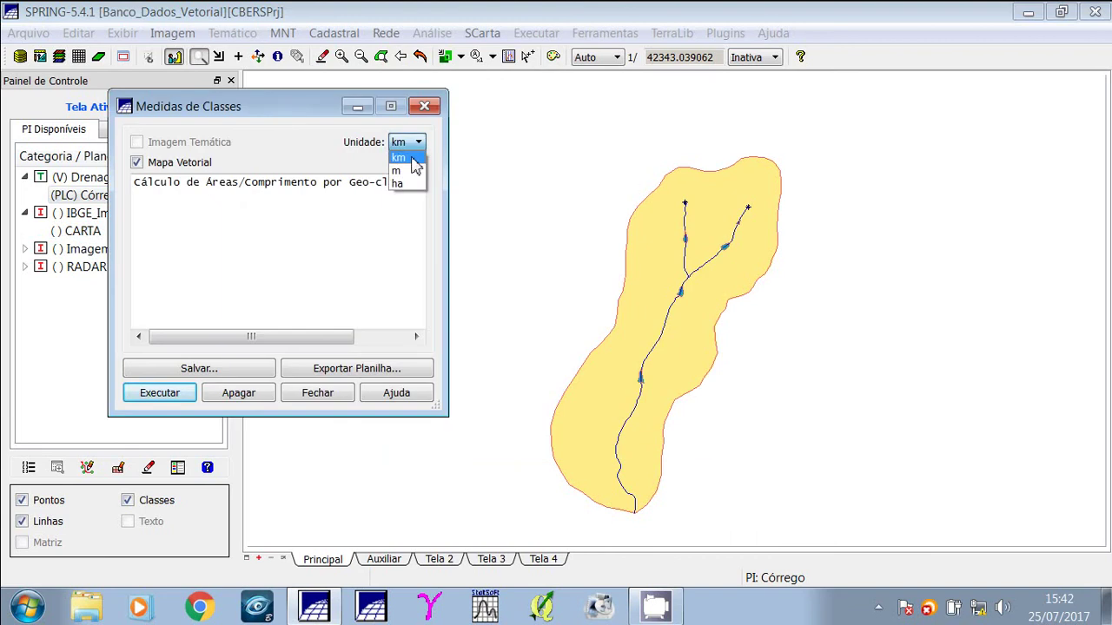
pyautogui.click(400, 184)
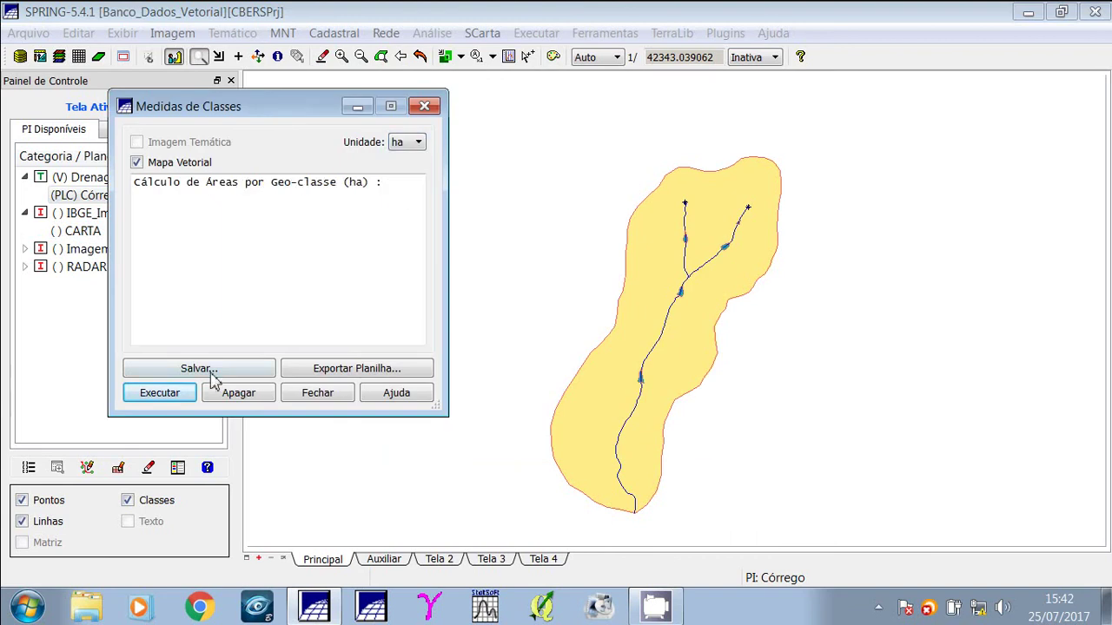
pyautogui.click(161, 395)
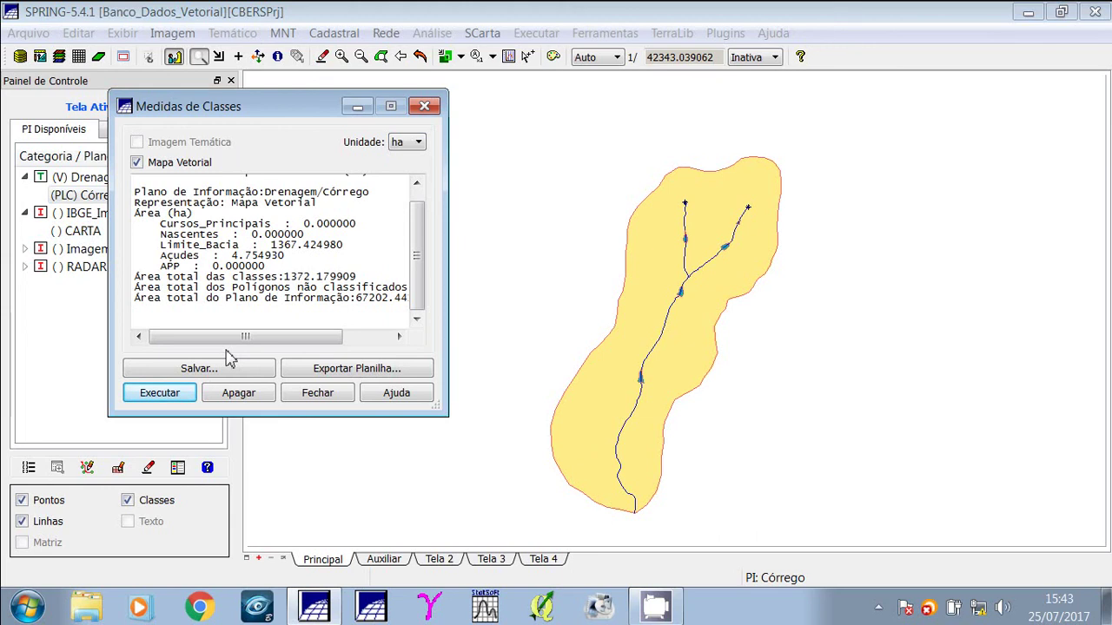
pyautogui.click(318, 394)
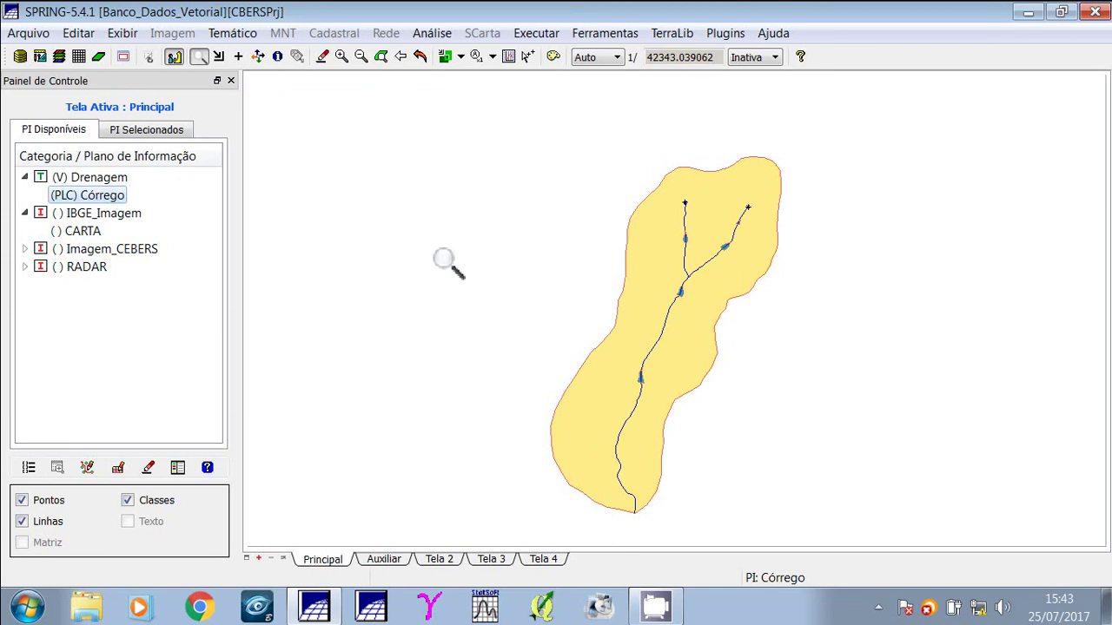
# Measure the basin polygon's area and perimeter by Apontamento in Operações Métricas, with the unit set to ha, overwriting the existing file.
pyautogui.click(599, 33)
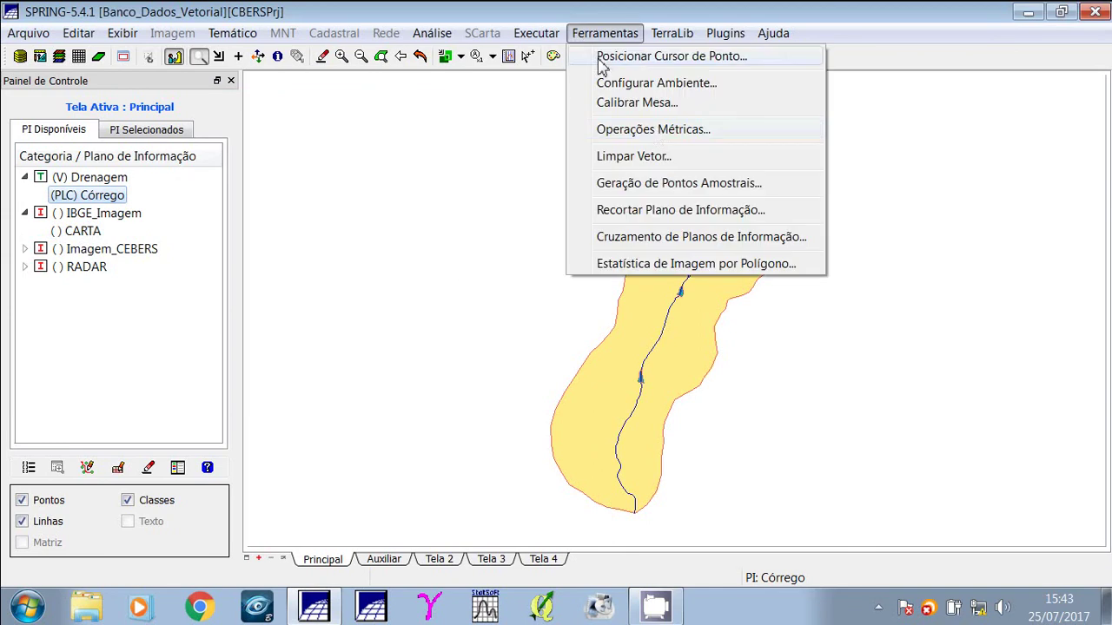
pyautogui.click(656, 132)
pyautogui.moveTo(564, 184); pyautogui.dragTo(276, 114)
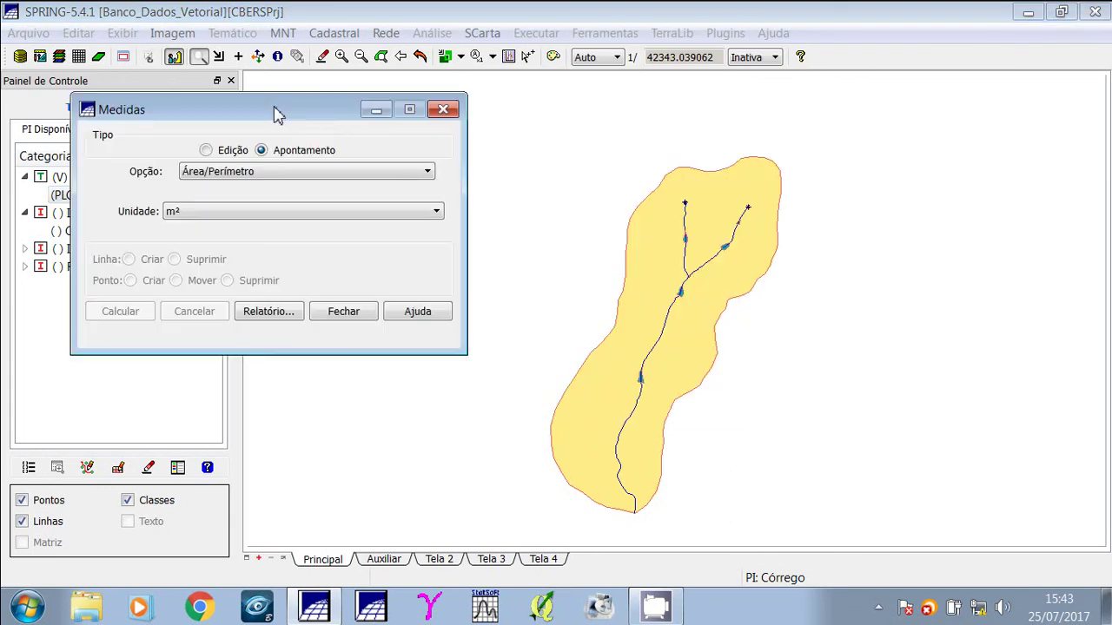
pyautogui.click(356, 213)
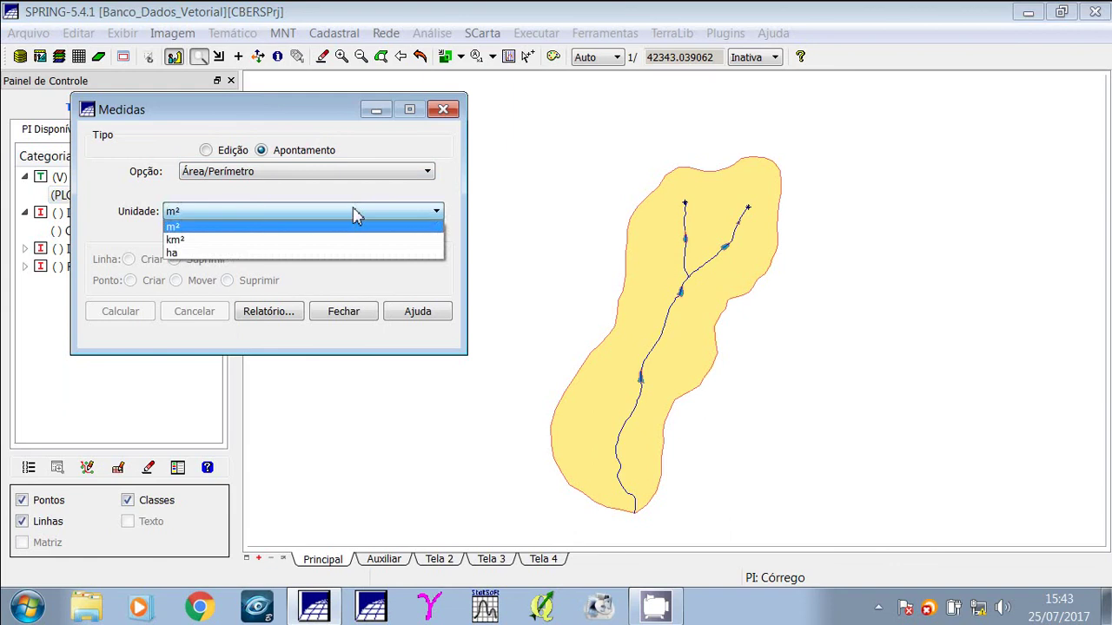
pyautogui.click(231, 253)
pyautogui.click(756, 276)
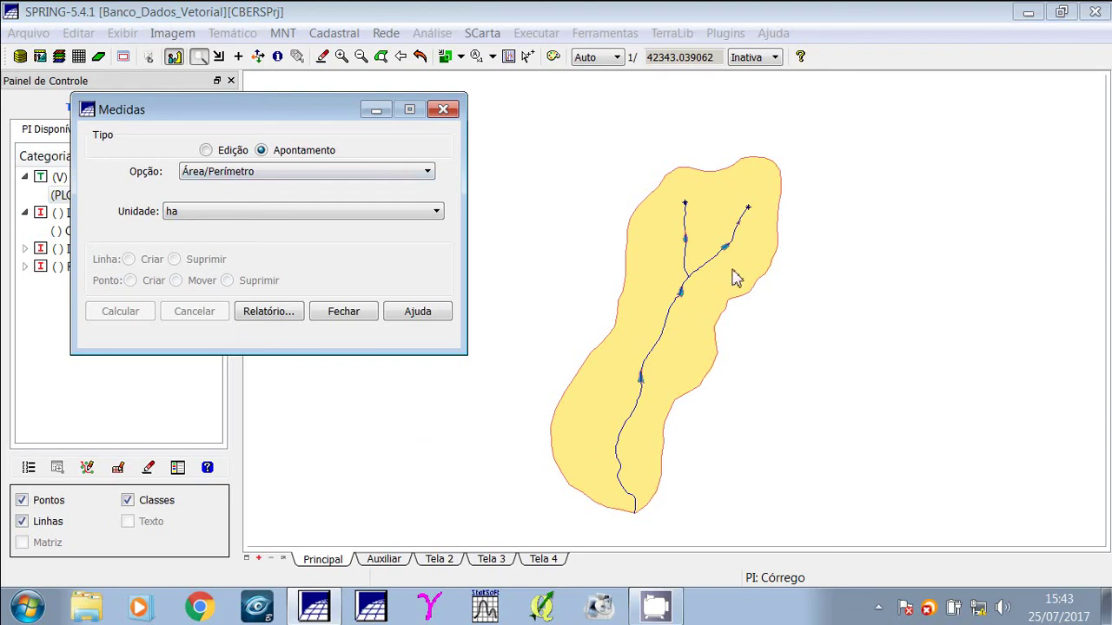
pyautogui.click(758, 287)
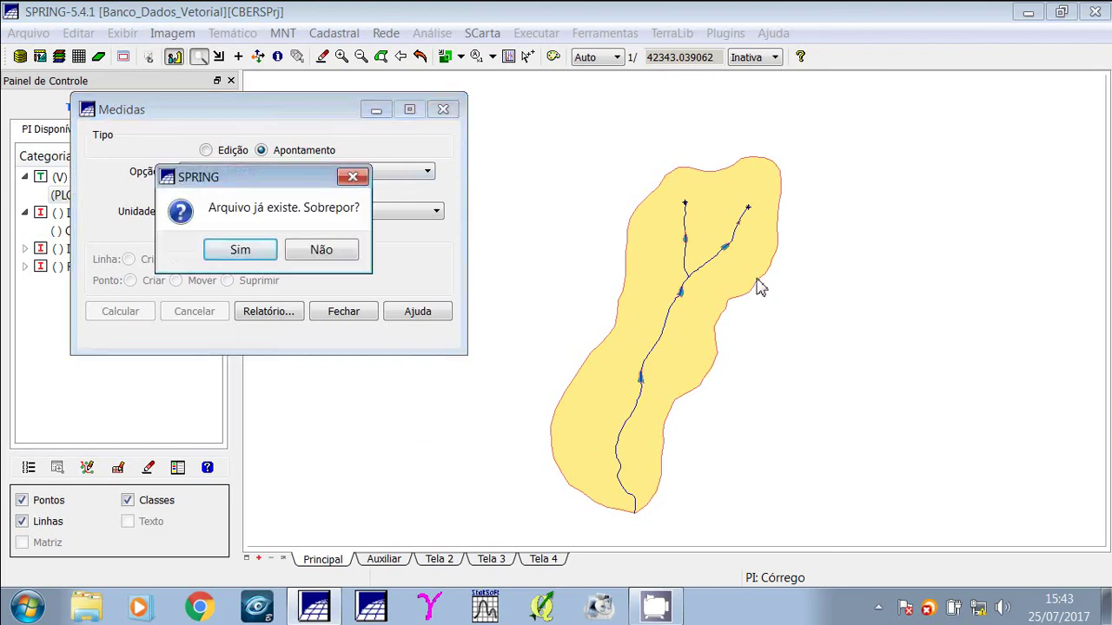
pyautogui.click(243, 250)
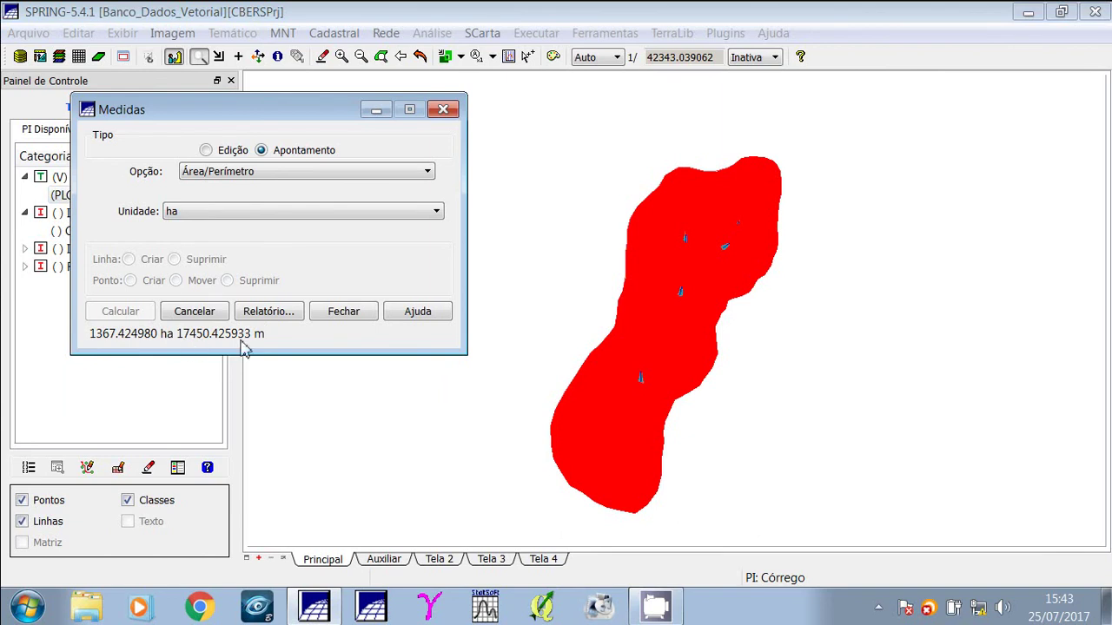
# Measure the length in metres of each main-stream segment from outlet to eastern head, using Comprimento by Apontamento in Operações Métricas, overwriting the existing file.
pyautogui.click(341, 313)
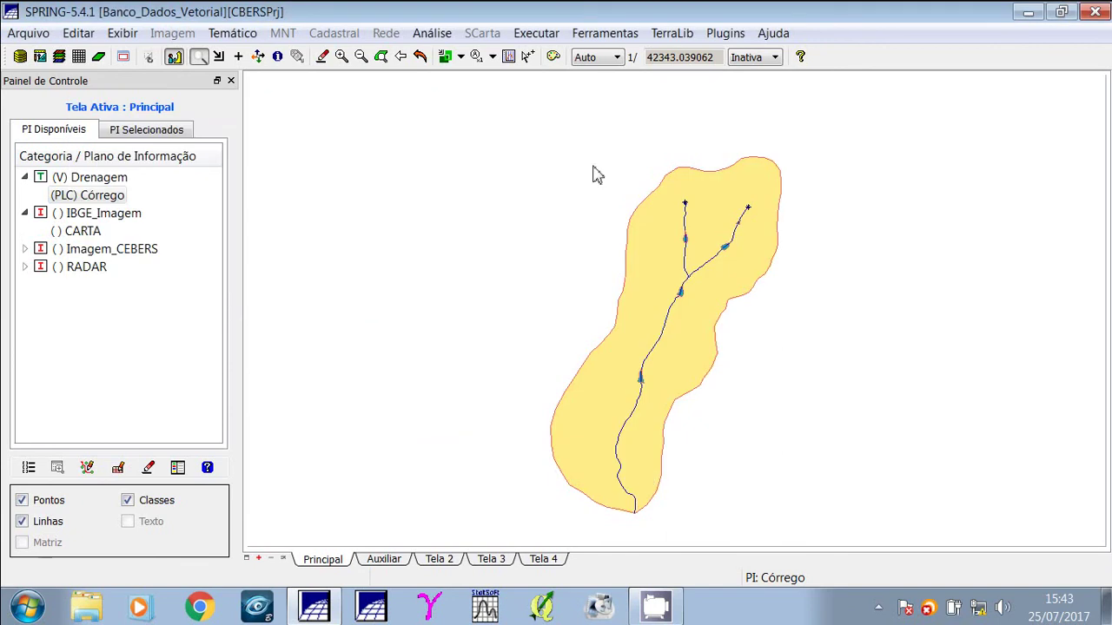
pyautogui.click(595, 39)
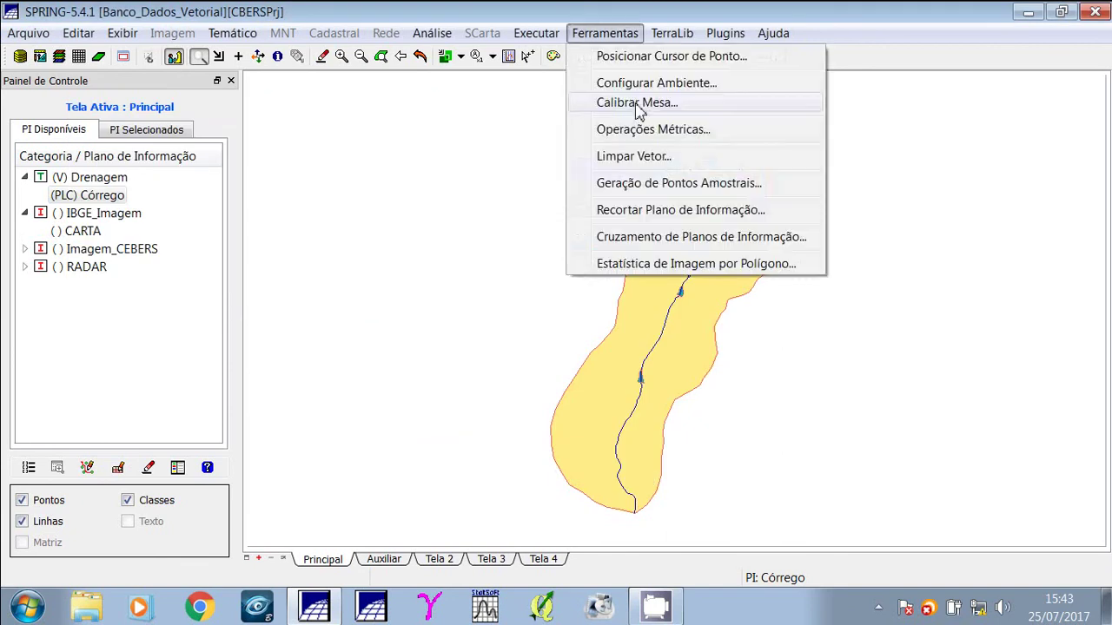
pyautogui.click(658, 132)
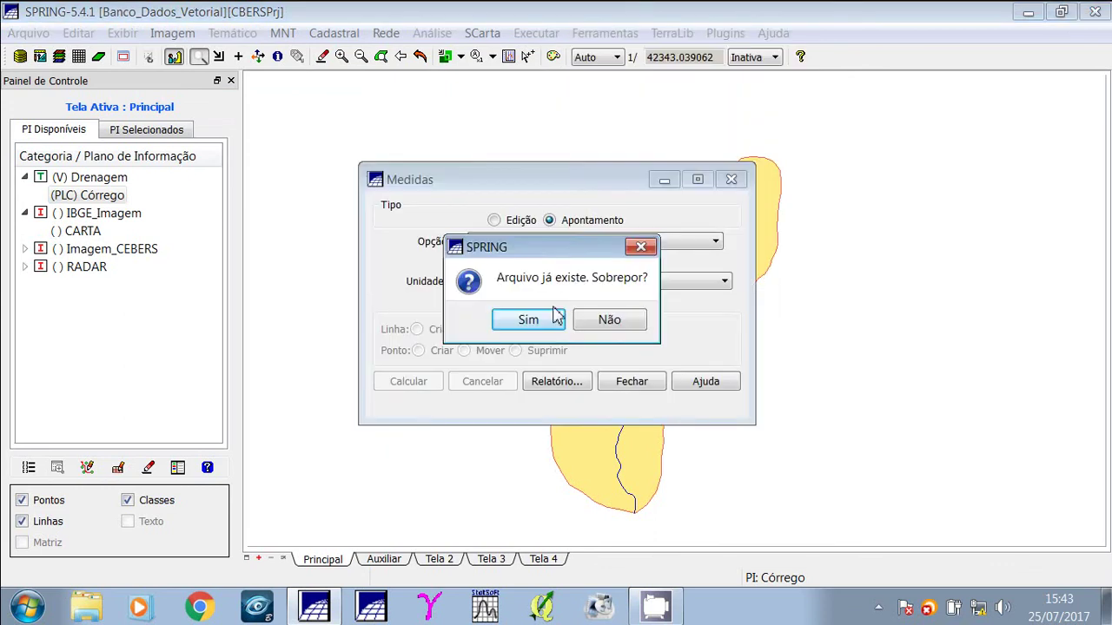
pyautogui.click(556, 318)
pyautogui.moveTo(608, 187); pyautogui.dragTo(354, 125)
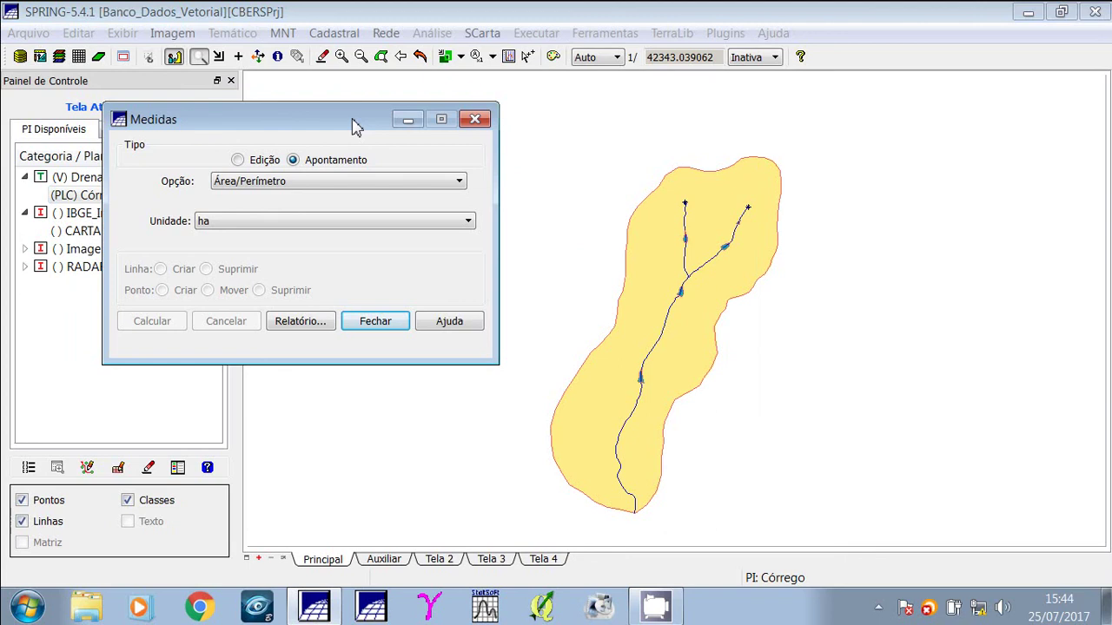
pyautogui.click(316, 182)
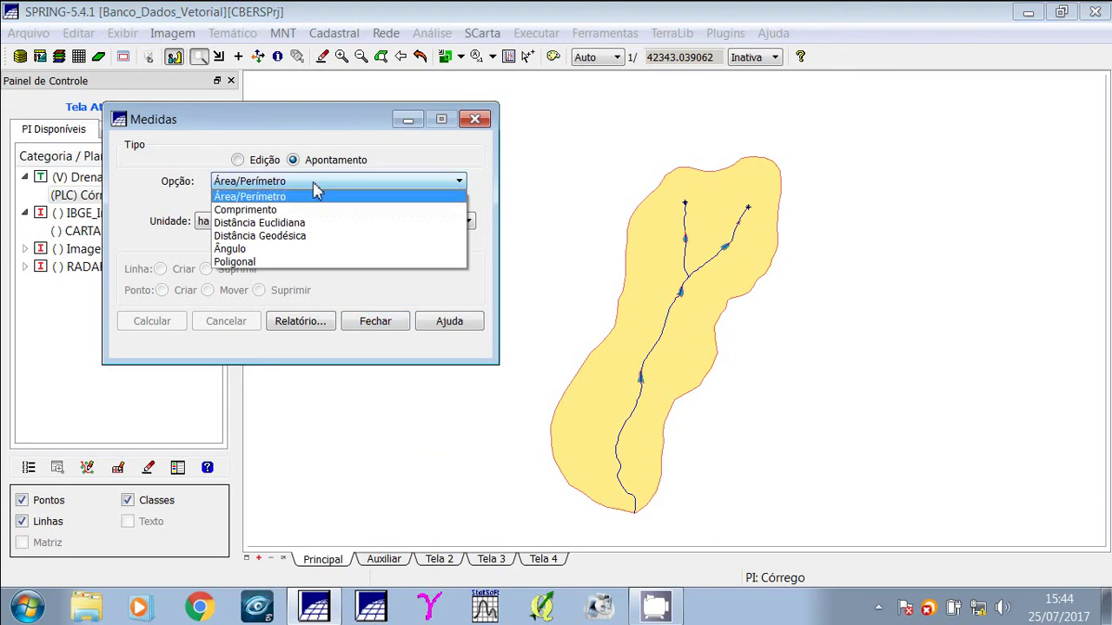
pyautogui.click(252, 210)
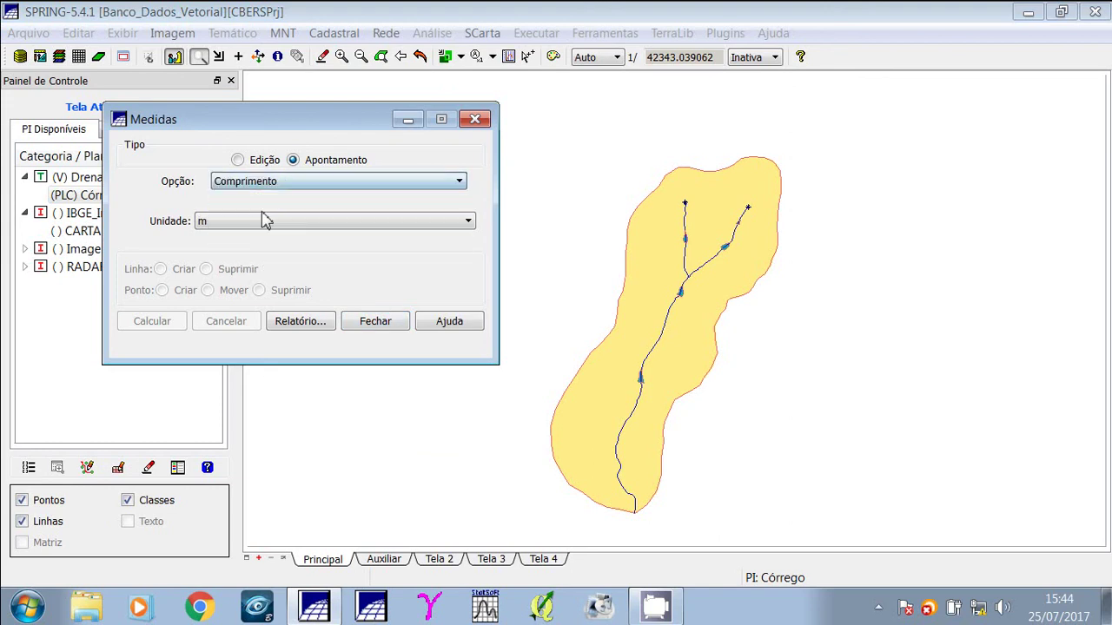
pyautogui.click(619, 434)
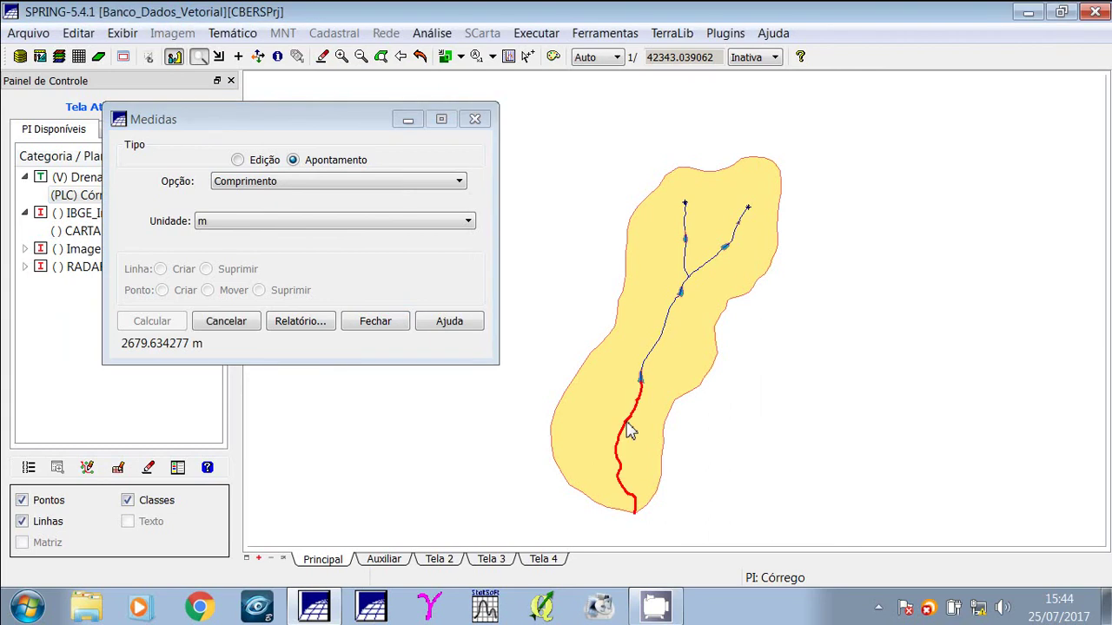
pyautogui.click(651, 356)
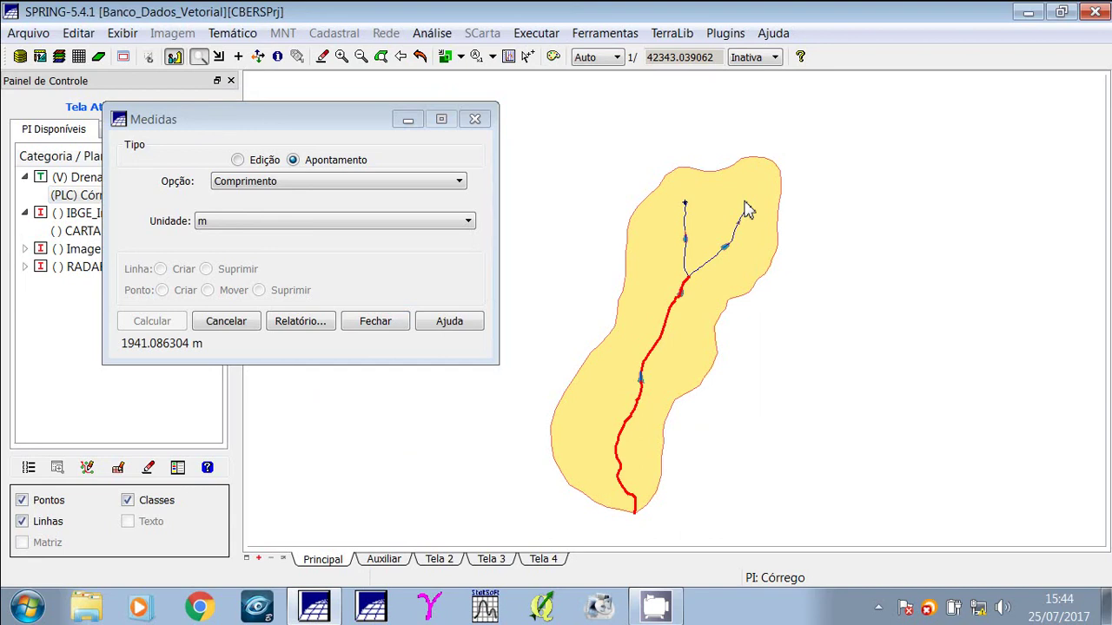
pyautogui.click(702, 271)
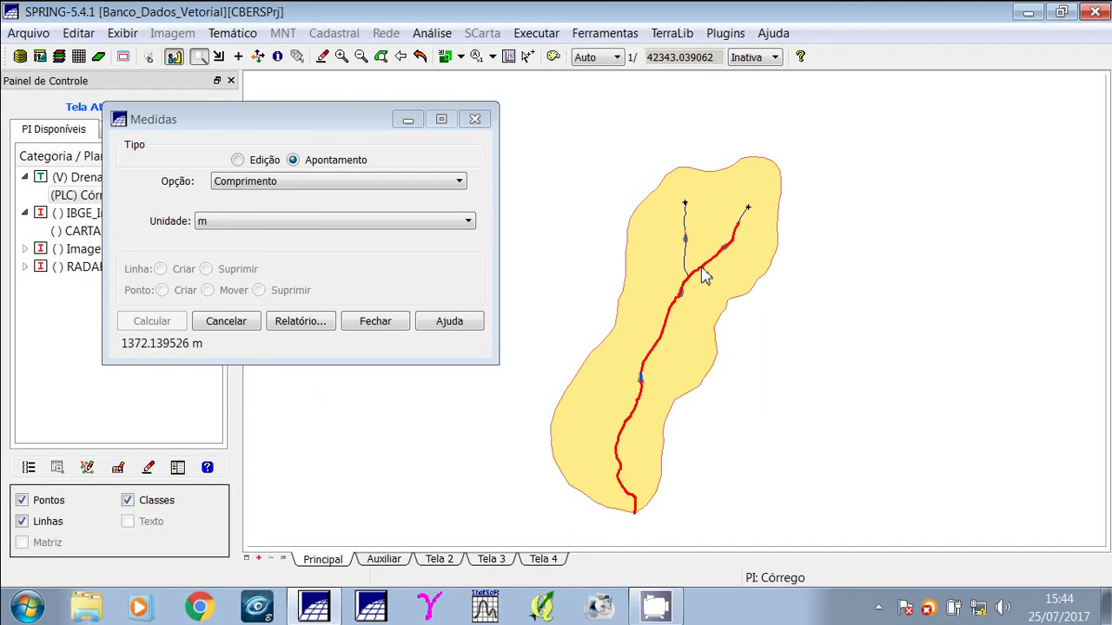
pyautogui.click(743, 215)
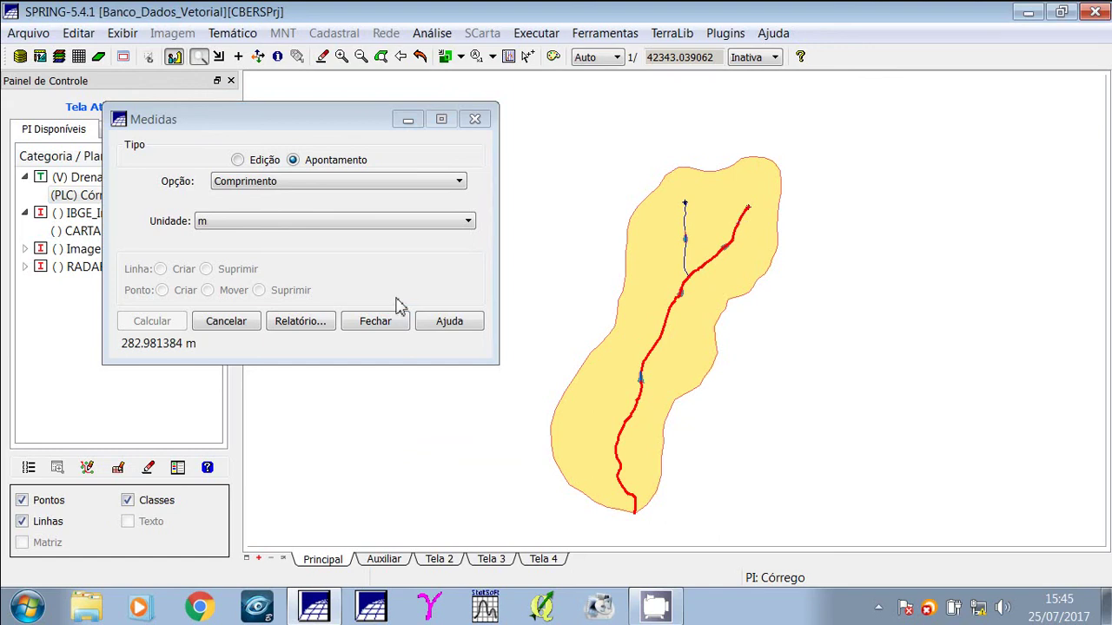
pyautogui.click(375, 321)
pyautogui.click(420, 58)
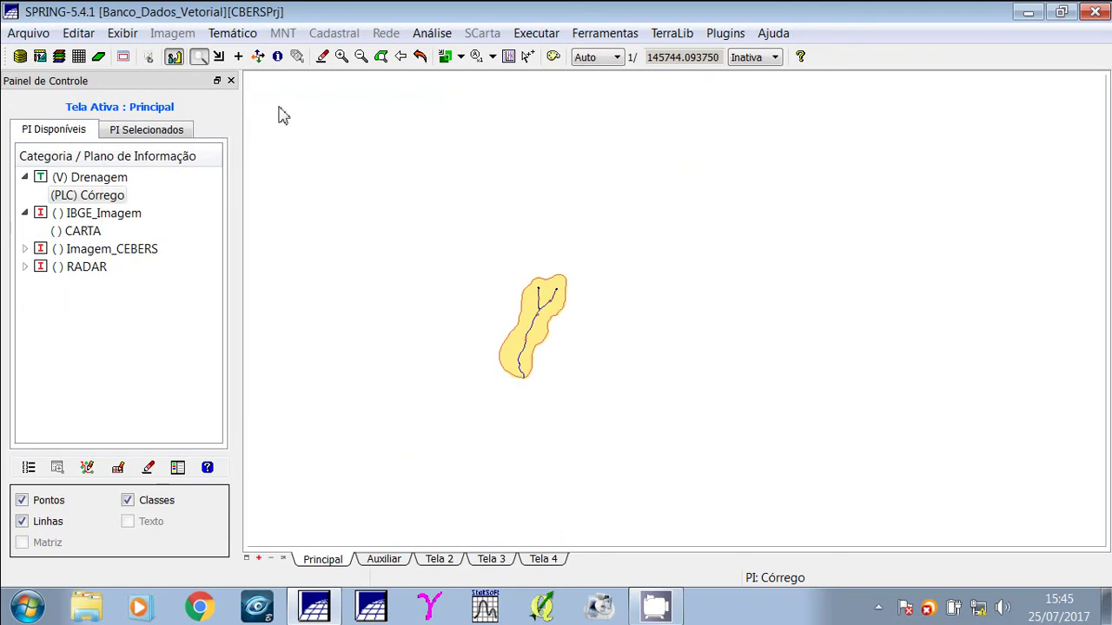
pyautogui.click(199, 59)
pyautogui.moveTo(421, 241); pyautogui.dragTo(665, 429)
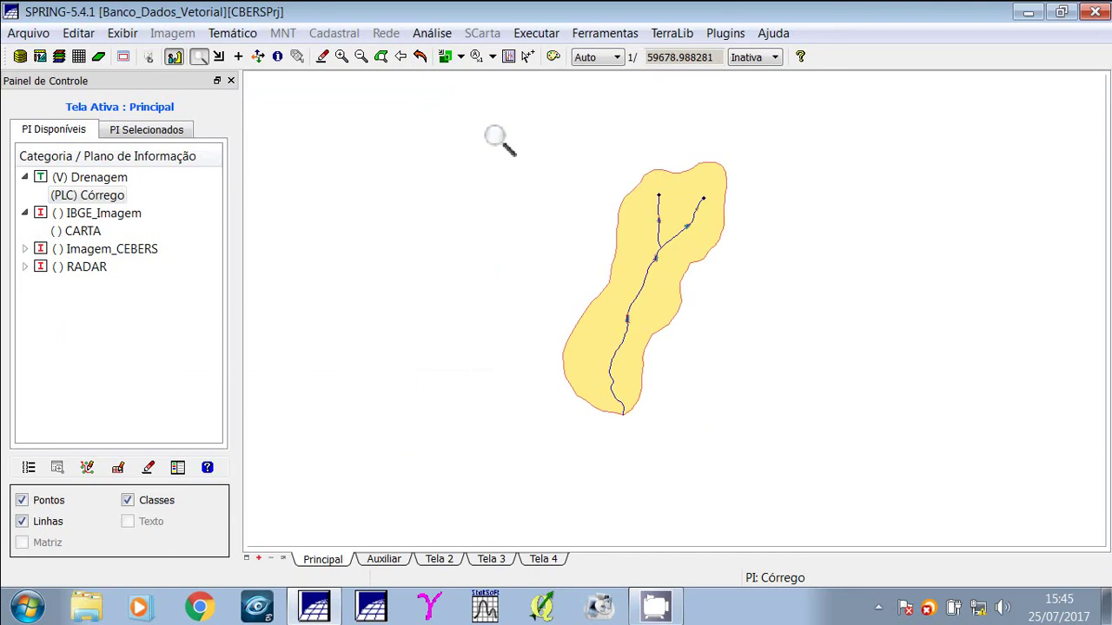
pyautogui.click(659, 289)
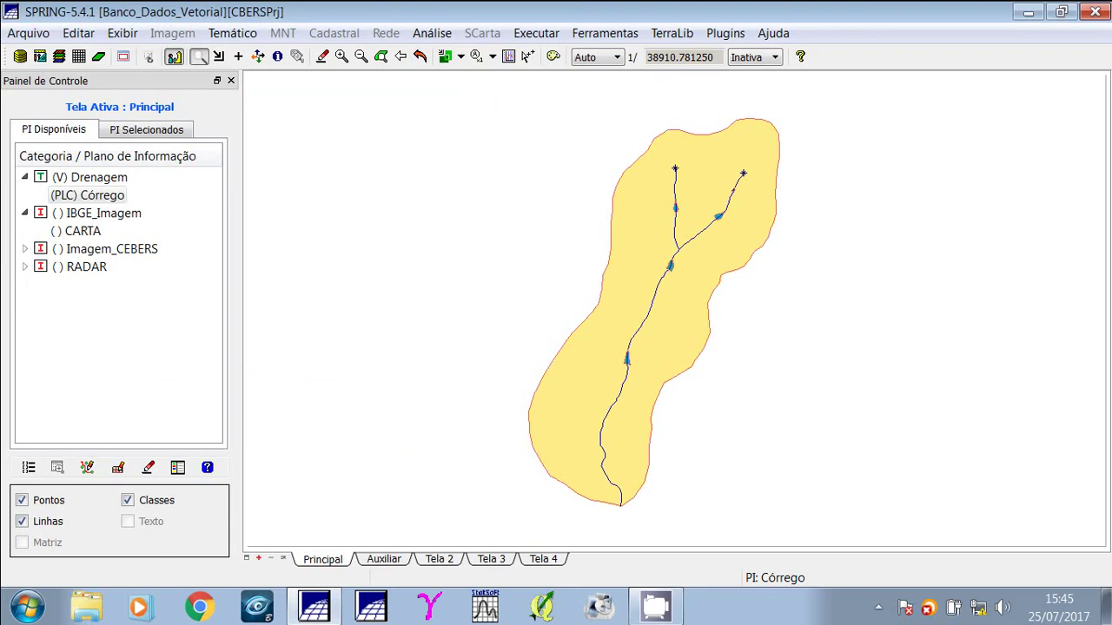
# Exit SPRING and confirm leaving the program.
pyautogui.click(1096, 12)
pyautogui.click(536, 320)
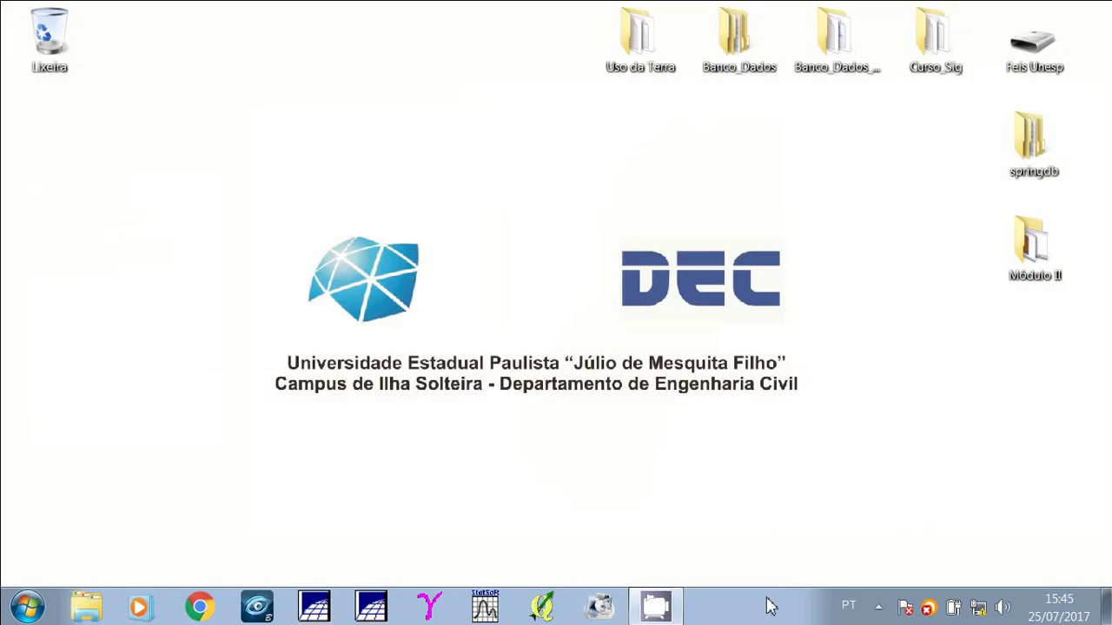